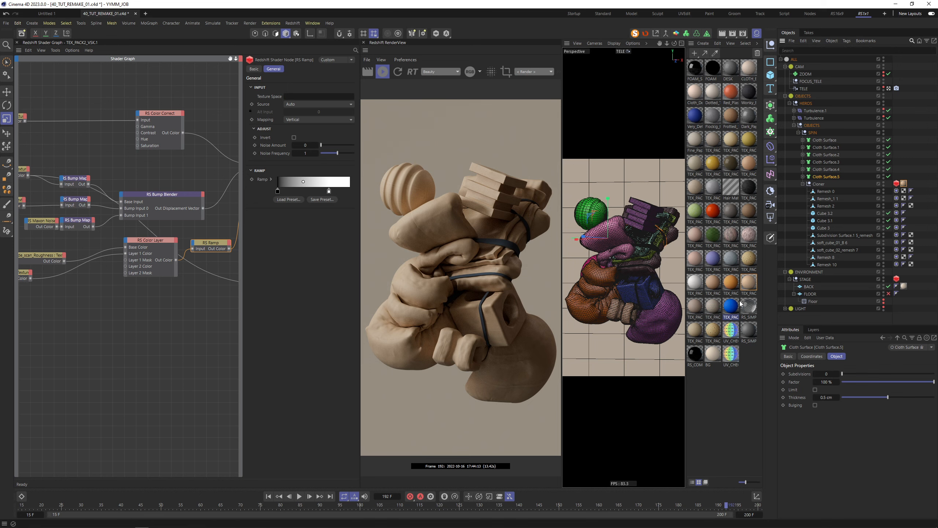
Step: Apply the blue TEX_PACK2_VSK.1 material to the Cloner and open the geometry settings of its Redshift Object tag
{"action": "left_click", "coordinate": [734, 322]}
{"action": "left_click_drag", "start_coordinate": [924, 216], "coordinate": [903, 184]}
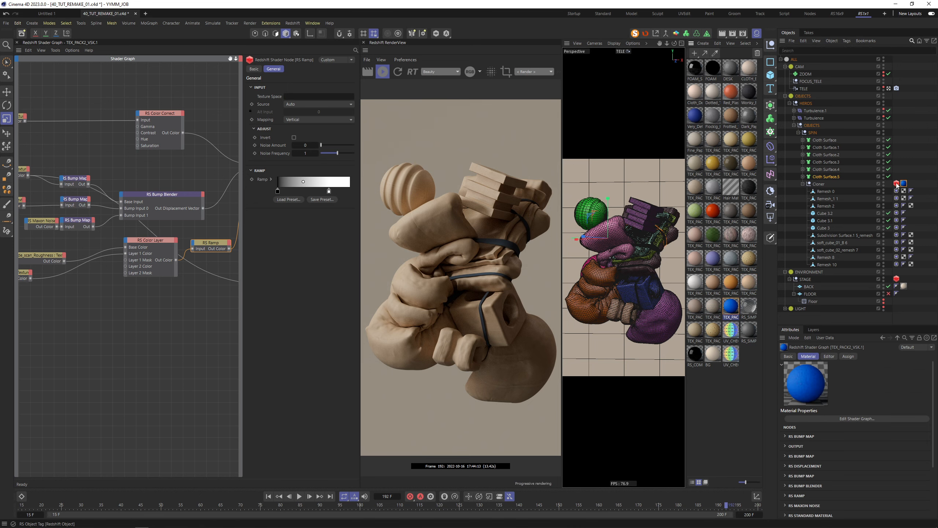
{"action": "left_click", "coordinate": [897, 184]}
{"action": "left_click", "coordinate": [833, 356]}
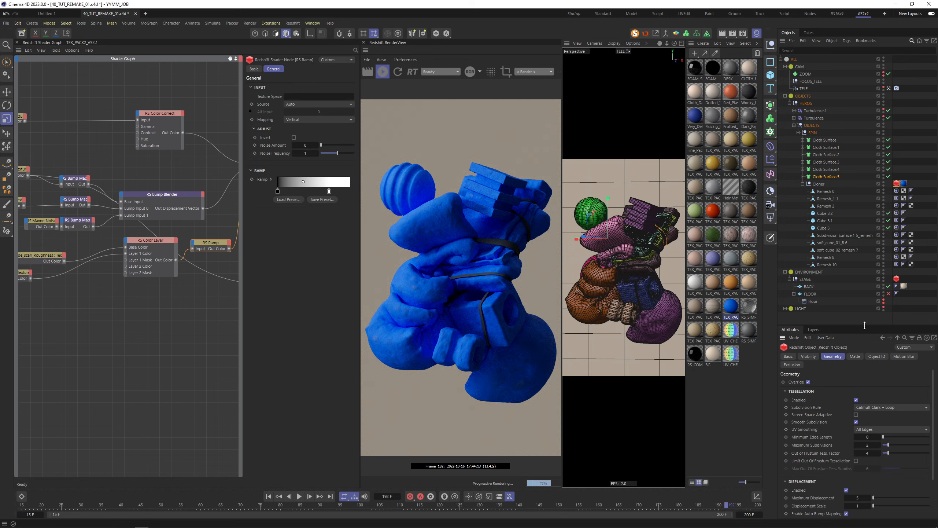
{"action": "left_click_drag", "start_coordinate": [865, 325], "coordinate": [864, 304]}
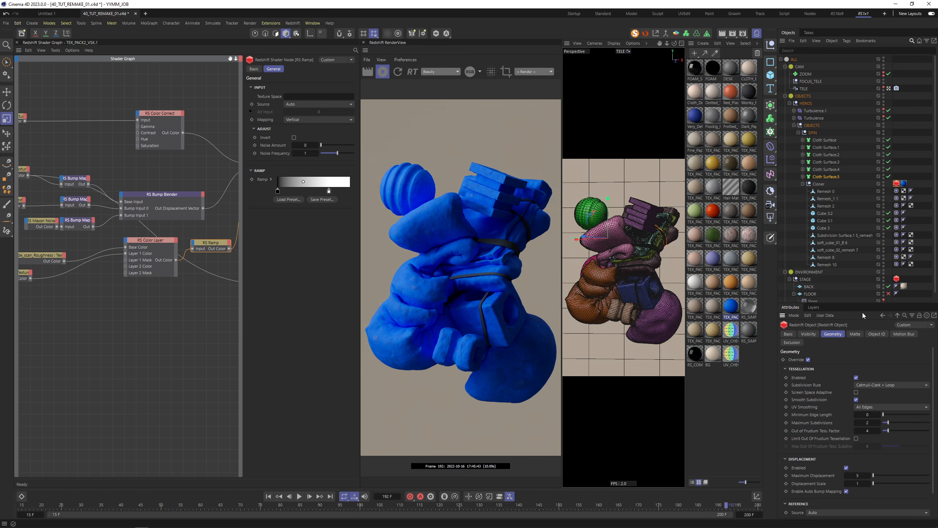
Step: Select the blue material and resize the panels to widen the shader graph area
{"action": "left_click", "coordinate": [731, 306]}
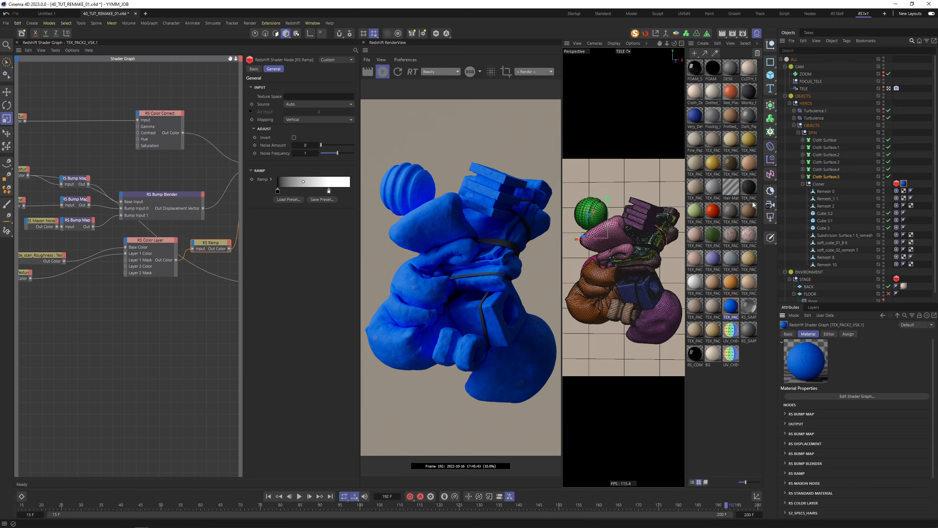
{"action": "left_click_drag", "start_coordinate": [777, 201], "coordinate": [795, 200]}
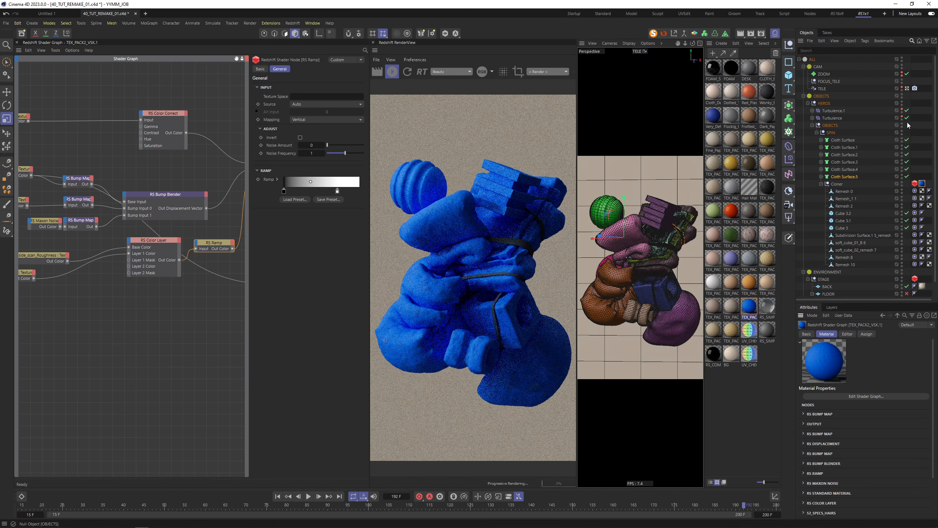
{"action": "left_click_drag", "start_coordinate": [911, 127], "coordinate": [893, 127]}
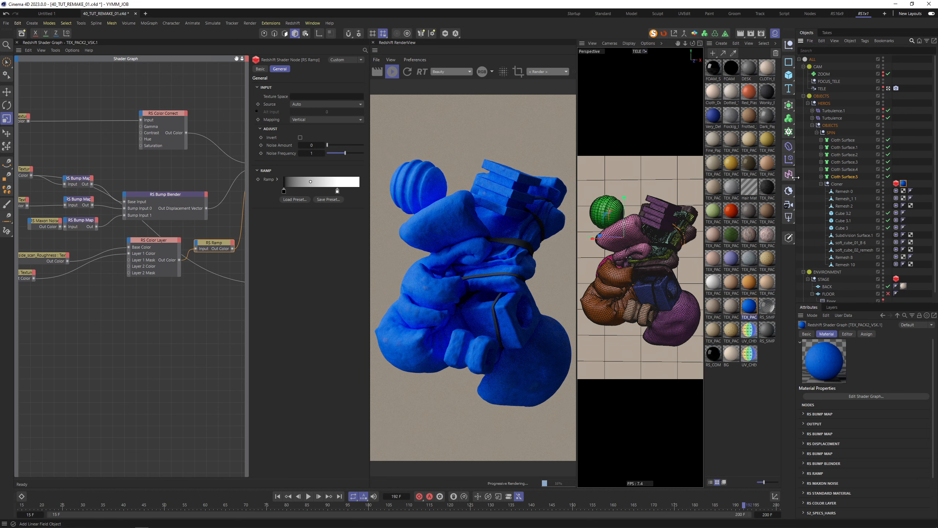
{"action": "left_click_drag", "start_coordinate": [370, 281], "coordinate": [440, 281]}
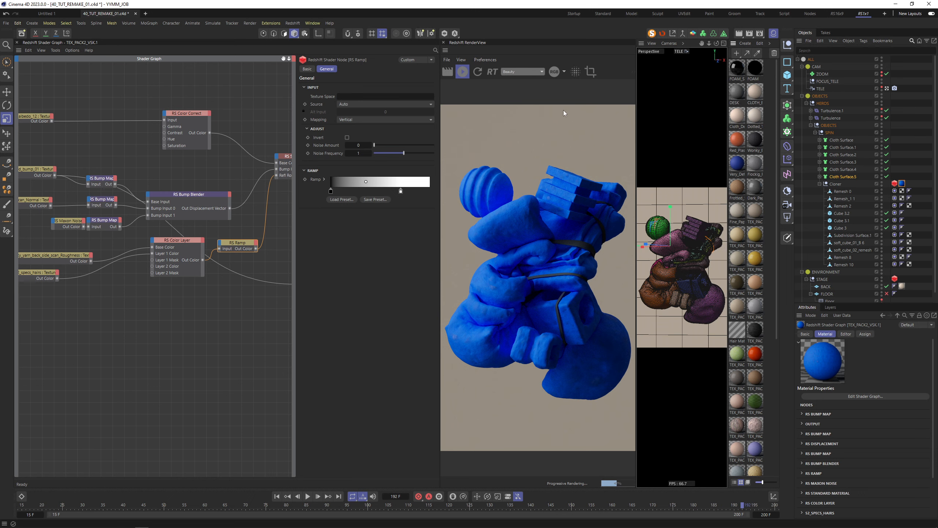
Step: Check the output width and height in the render settings and close them
{"action": "left_click", "coordinate": [760, 34]}
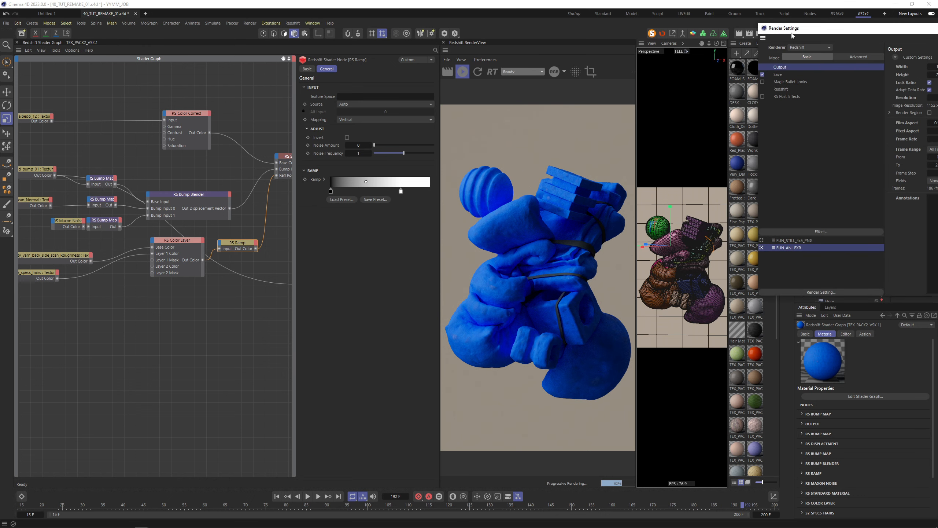
{"action": "left_click_drag", "start_coordinate": [792, 33], "coordinate": [598, 81]}
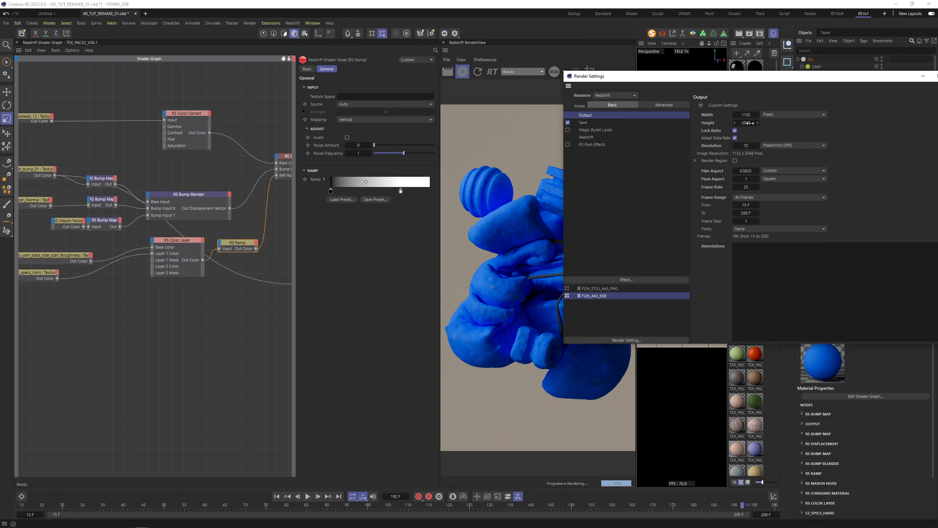
{"action": "left_click_drag", "start_coordinate": [866, 76], "coordinate": [812, 81]}
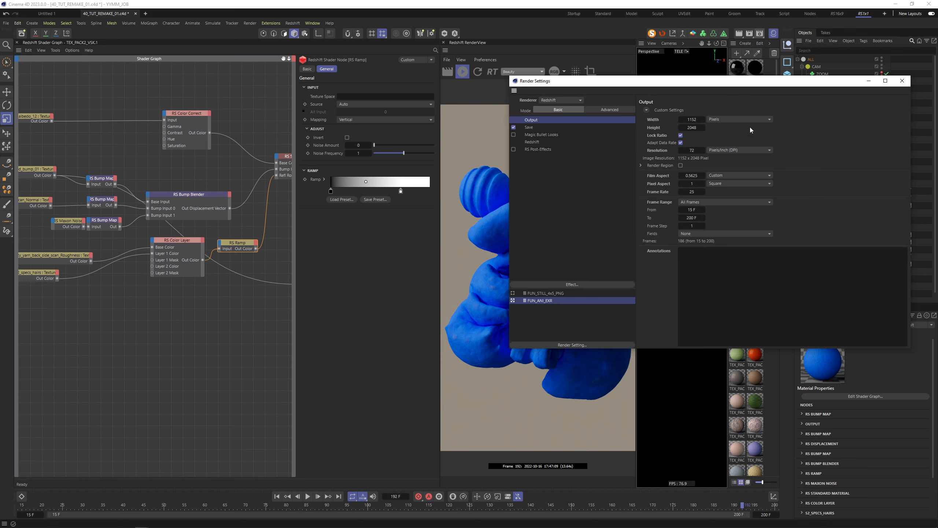
{"action": "left_click", "coordinate": [902, 81]}
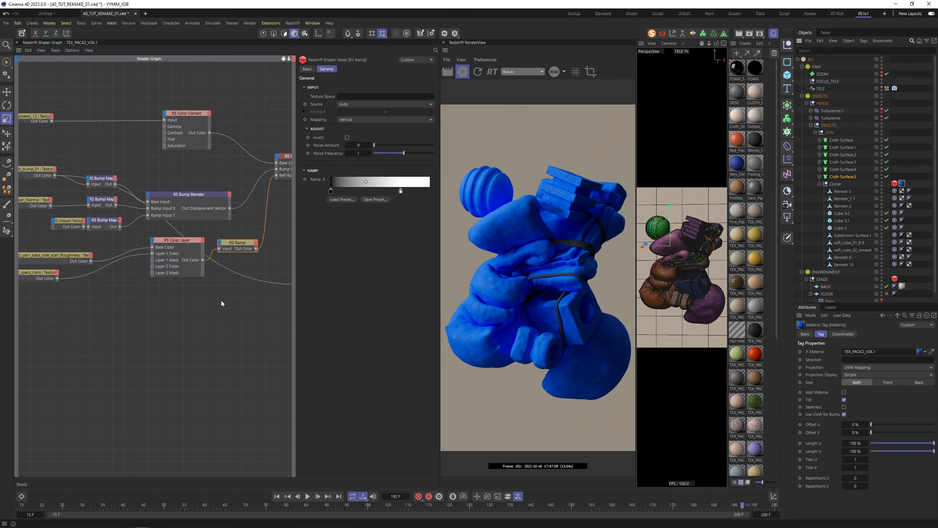
Step: Add a WireFrame node to the blue material's graph and connect its output to the Output node's Surface
{"action": "left_click", "coordinate": [237, 297]}
{"action": "middle_click_drag", "start_coordinate": [225, 319], "coordinate": [136, 322]}
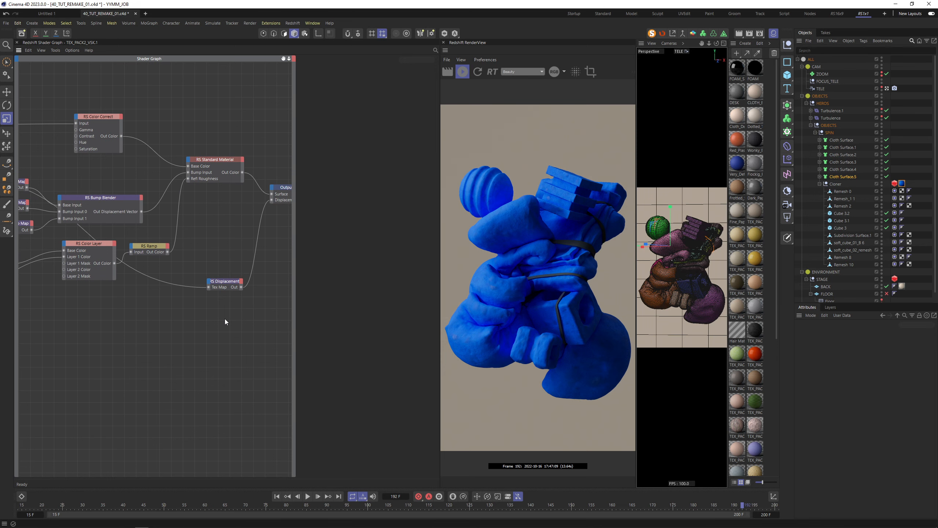
{"action": "key", "text": "shift+c"}
{"action": "type", "text": "wire"}
{"action": "key", "text": "Return"}
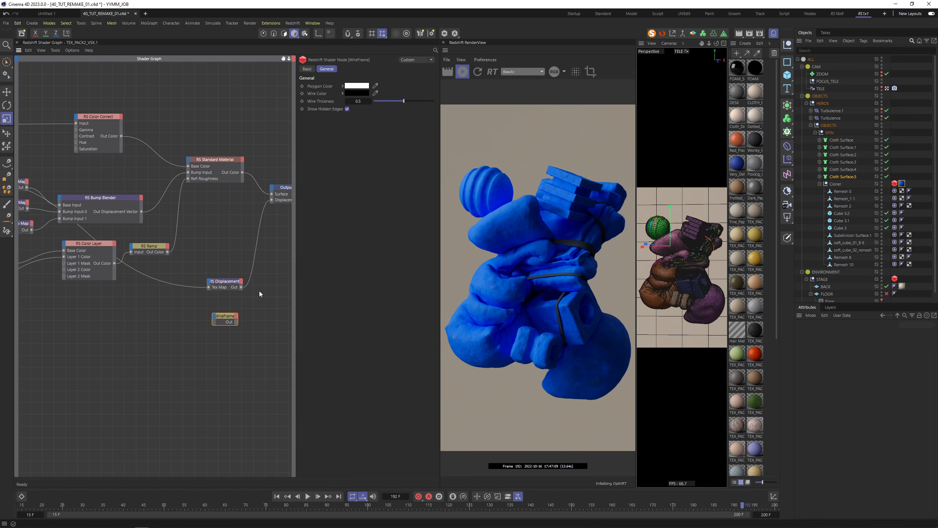
{"action": "left_click_drag", "start_coordinate": [236, 321], "coordinate": [271, 194]}
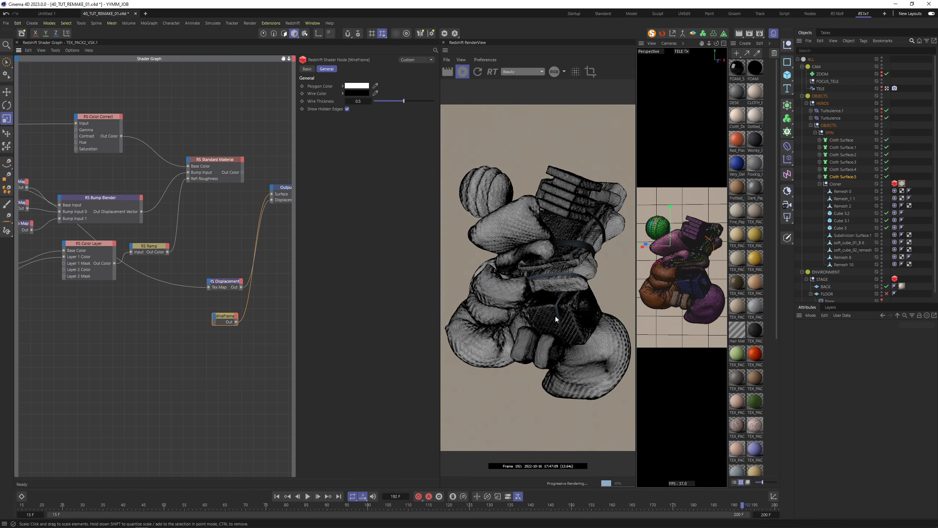
Step: Enable Limit Out Of Frustum Tessellation on the Cloner's Redshift Object tag and widen the render view
{"action": "left_click", "coordinate": [895, 184]}
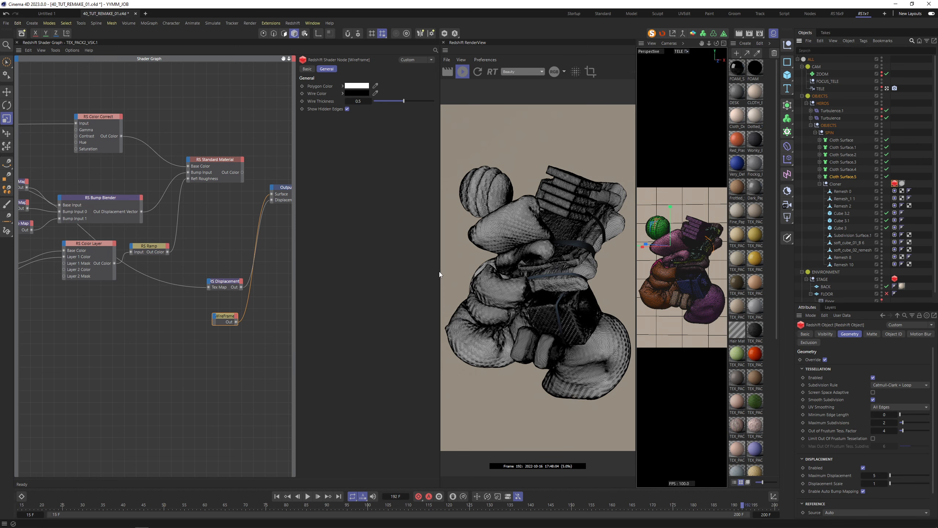
{"action": "left_click_drag", "start_coordinate": [439, 276], "coordinate": [425, 275]}
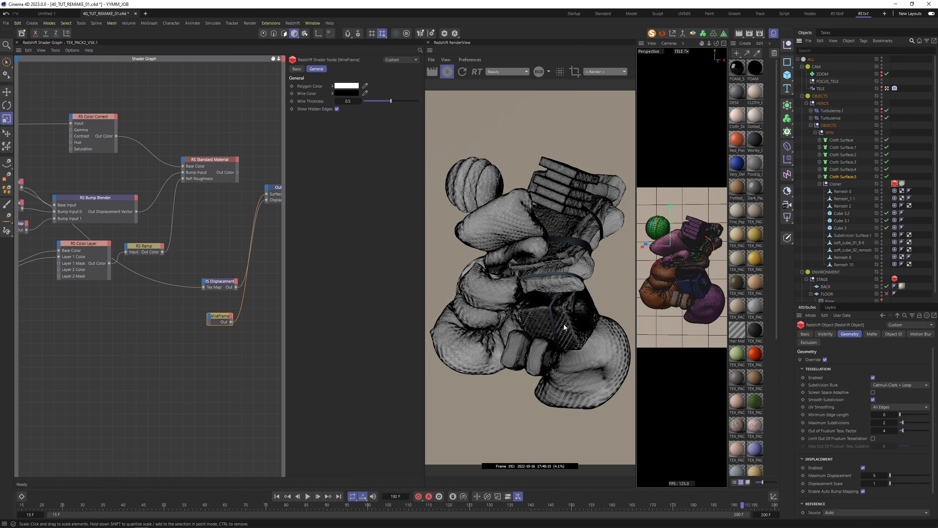
{"action": "left_click", "coordinate": [874, 438]}
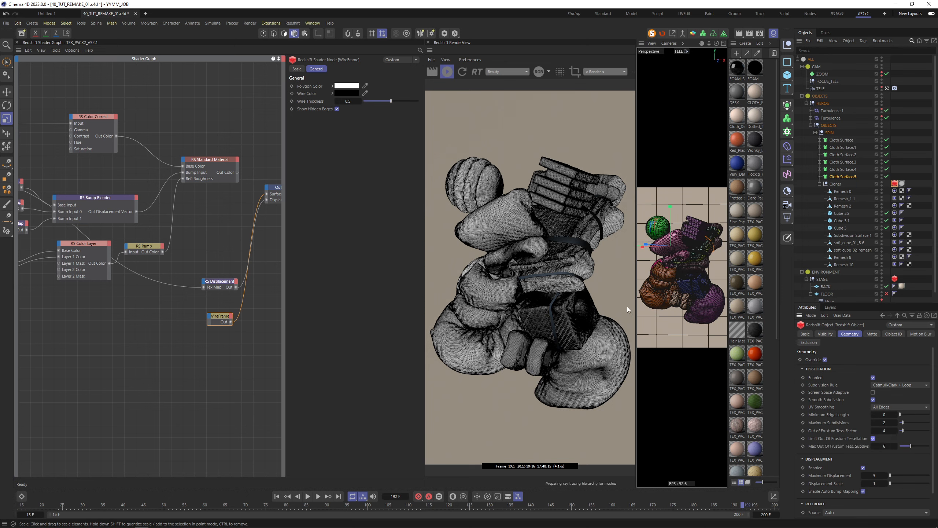
Step: Try a minimum edge length of 1, maximum subdivisions of 6 and a minimum edge length of 0.6 on the tag
{"action": "left_click", "coordinate": [885, 416]}
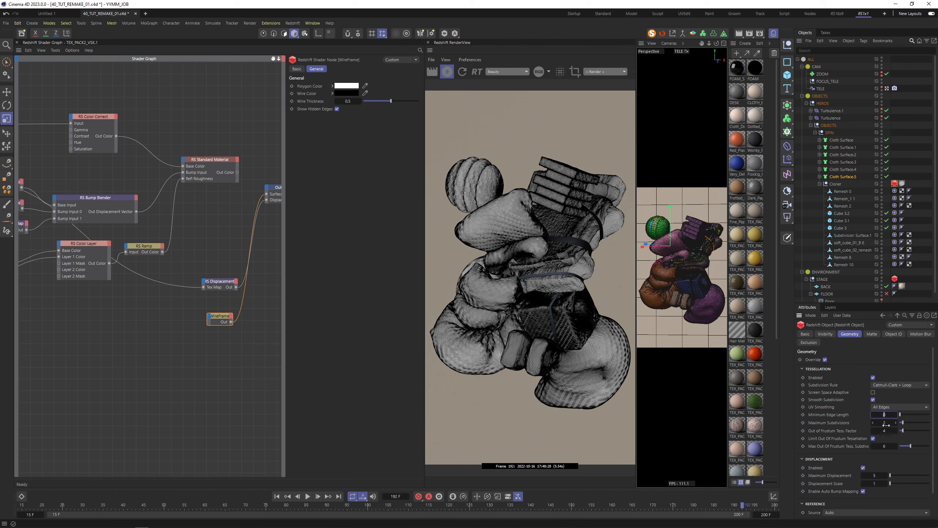
{"action": "type", "text": "1"}
{"action": "left_click", "coordinate": [885, 423]}
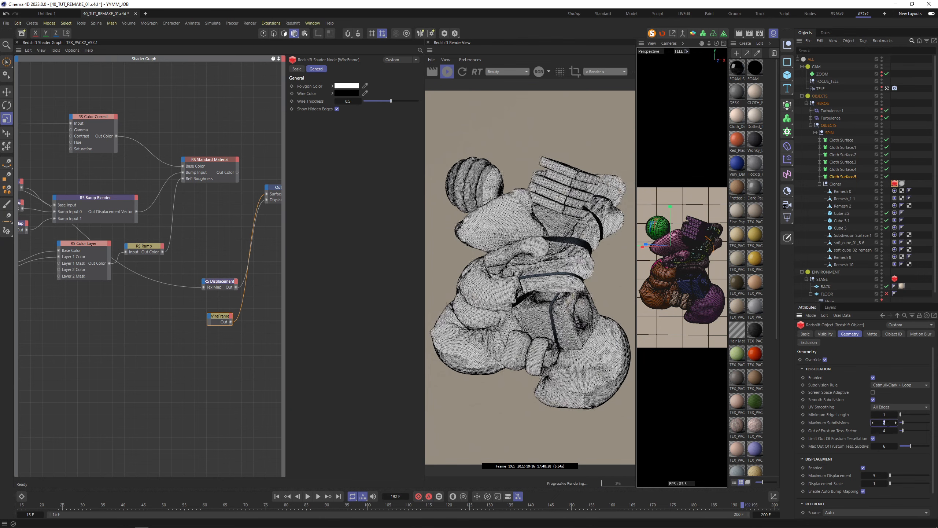
{"action": "type", "text": "5"}
{"action": "key", "text": "Return"}
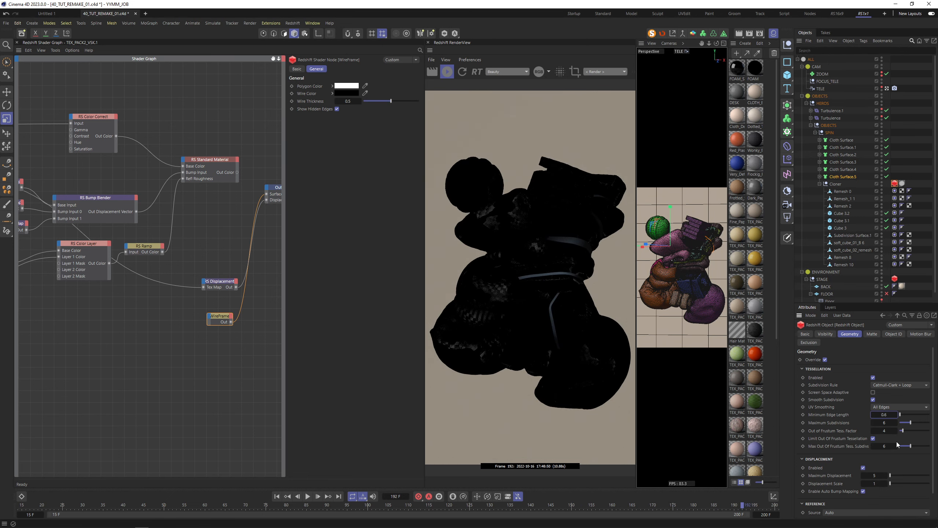
{"action": "key", "text": "Return"}
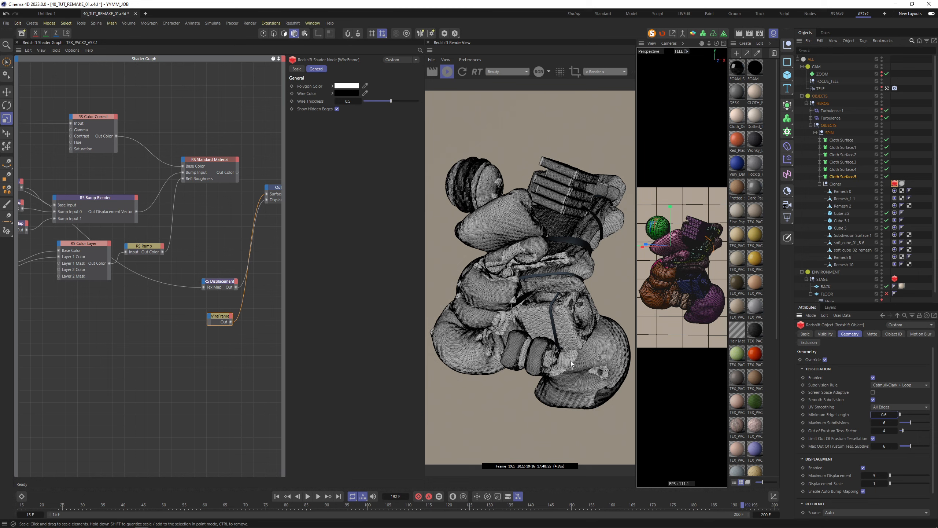
Step: Capture the wireframe render and send a snapshot of it to the Picture Viewer for comparison
{"action": "key", "text": "ctrl+Print"}
{"action": "left_click_drag", "start_coordinate": [426, 128], "coordinate": [613, 373]}
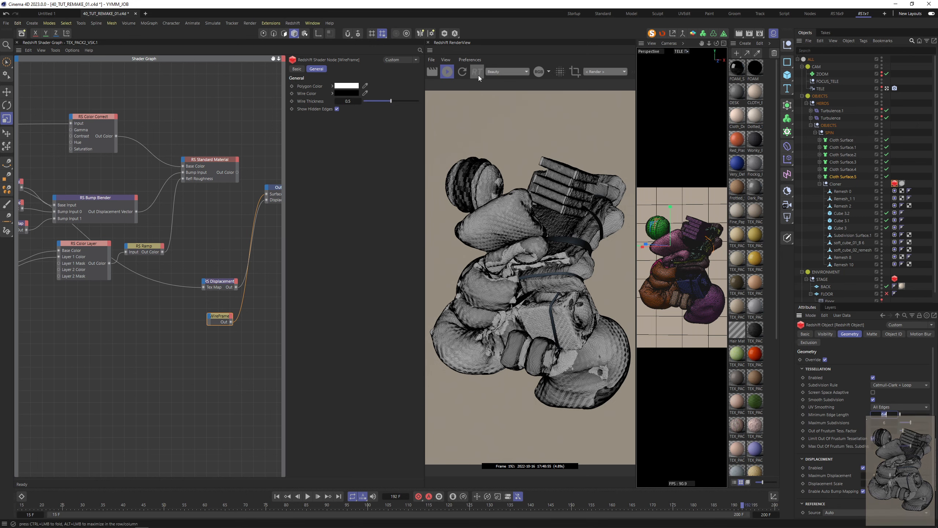
{"action": "left_click", "coordinate": [632, 72]}
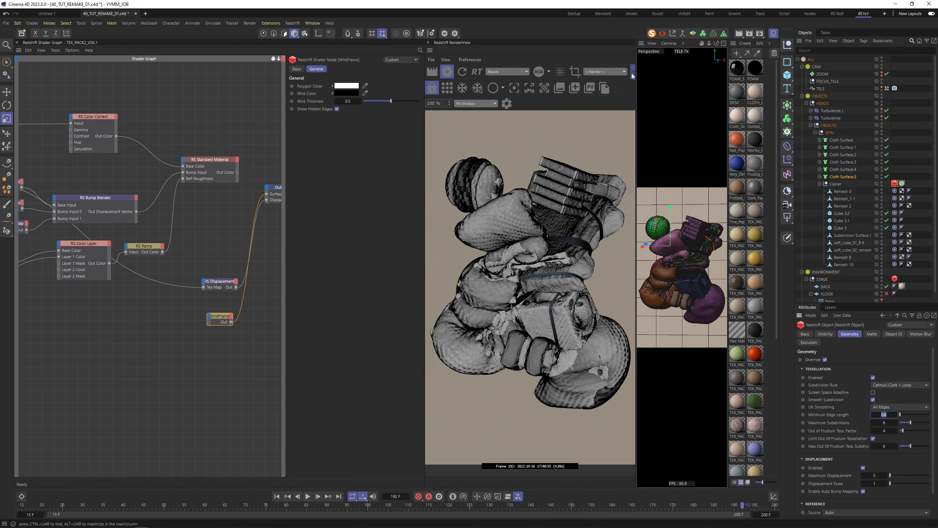
{"action": "left_click", "coordinate": [588, 89]}
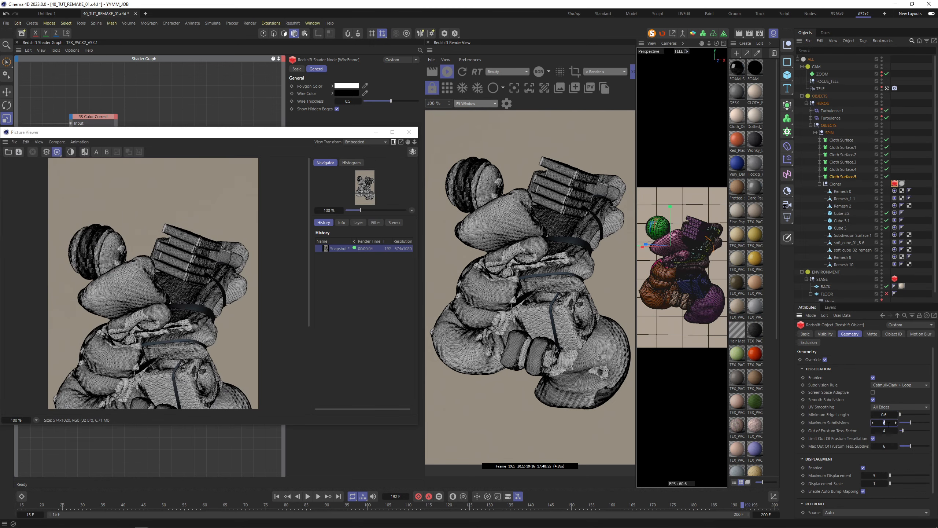
Step: Set the tag's minimum edge length to 0 and maximum subdivisions to 2, and close the Picture Viewer
{"action": "double_click", "coordinate": [881, 415]}
{"action": "type", "text": "0"}
{"action": "key", "text": "Return"}
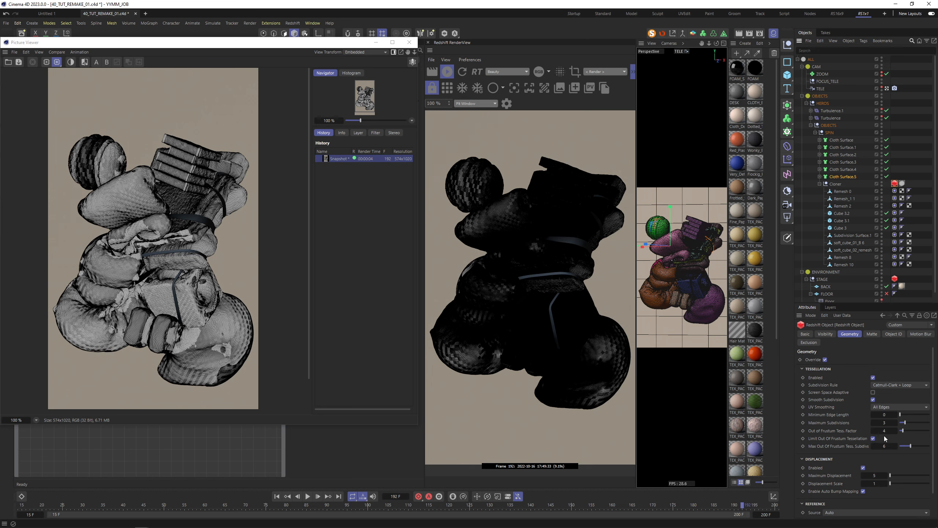
{"action": "left_click", "coordinate": [885, 422]}
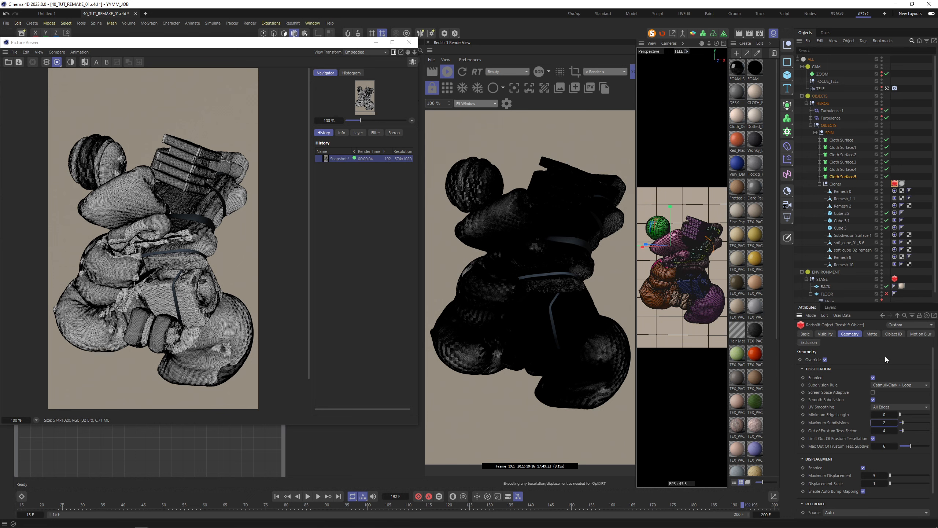
{"action": "key", "text": "Tab"}
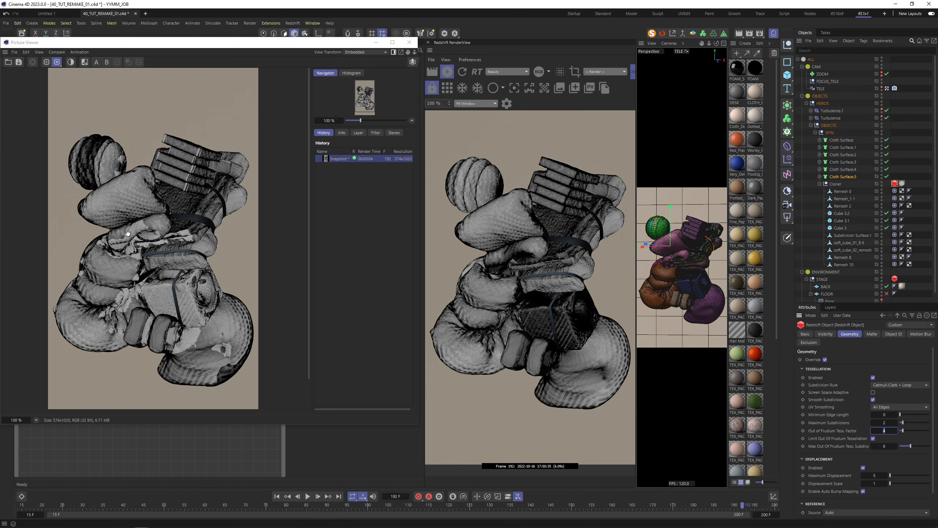
{"action": "left_click", "coordinate": [409, 42]}
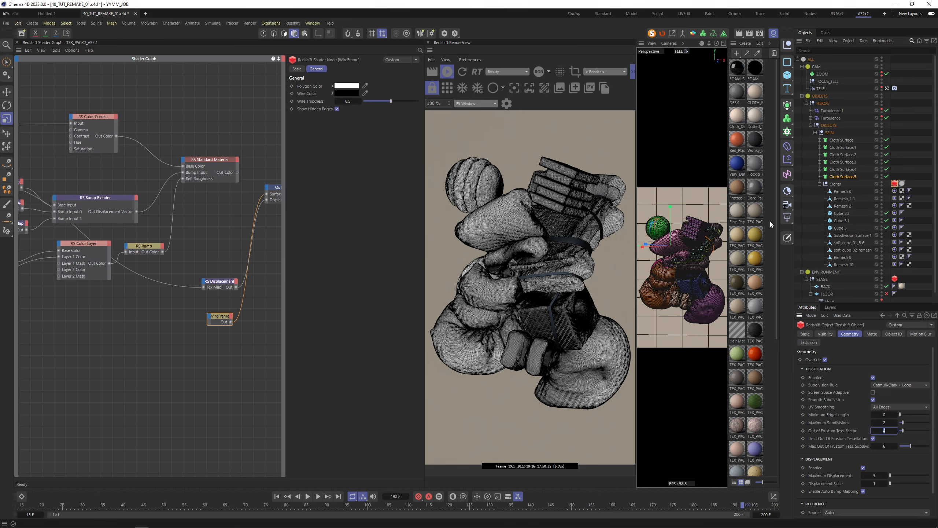
Step: Reconnect the RS Standard Material to the Output node's Surface and move the blue material tag from the Cloner to Remesh 8
{"action": "left_click", "coordinate": [209, 170]}
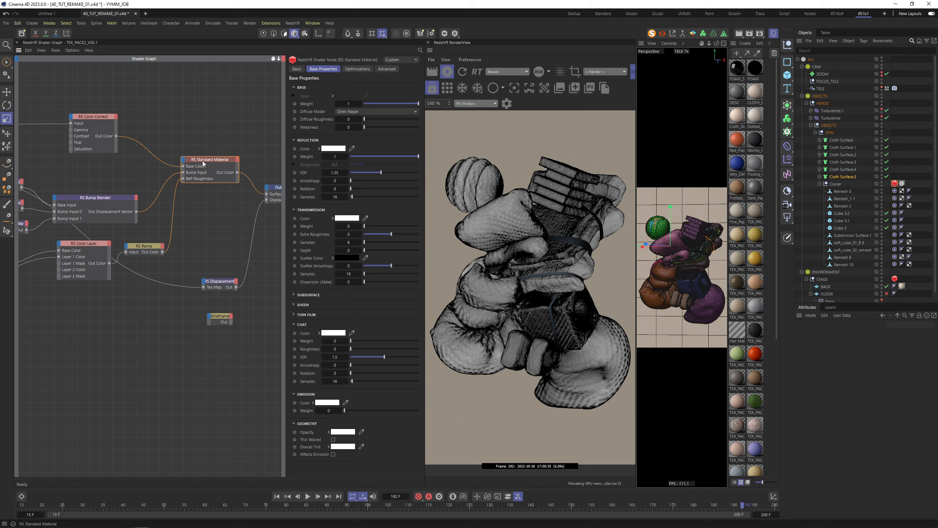
{"action": "scroll", "coordinate": [749, 340], "scroll_direction": "down", "scroll_amount": 5}
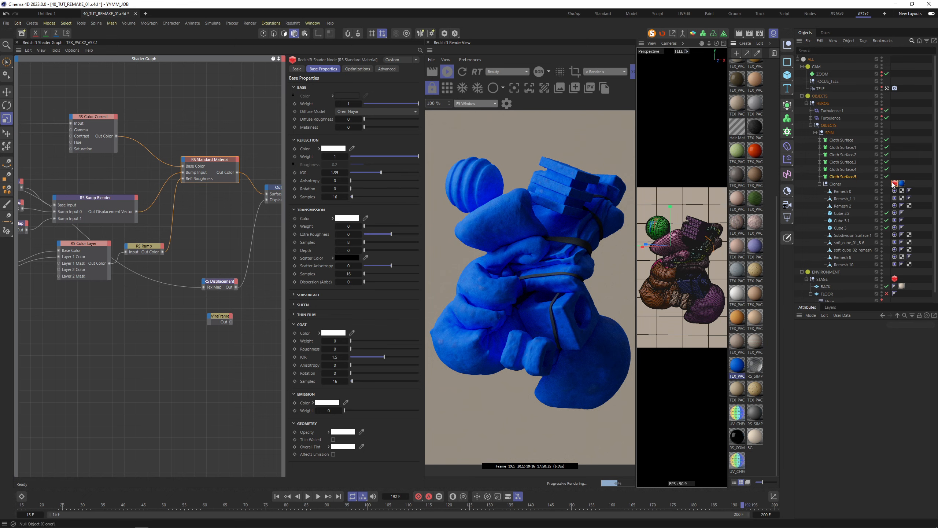
{"action": "left_click_drag", "start_coordinate": [902, 184], "coordinate": [917, 258]}
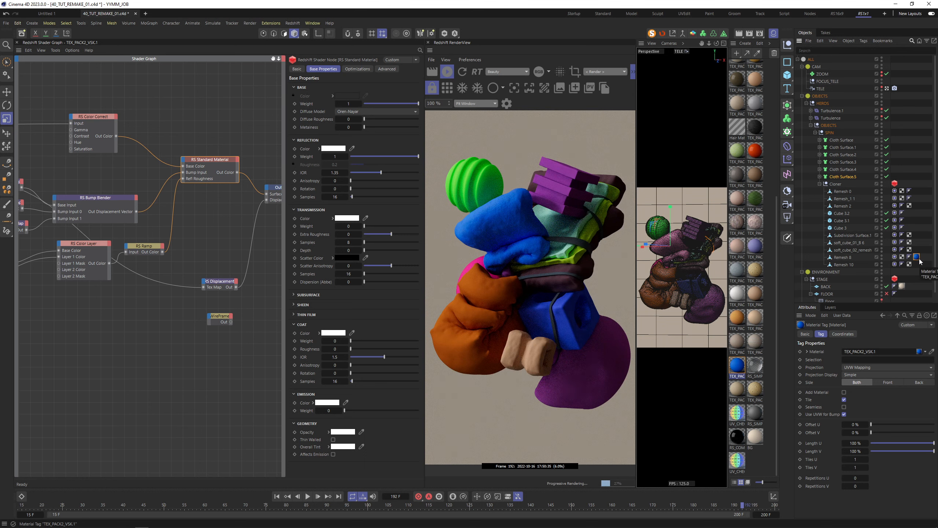
Step: Select all objects from Remesh 0 to Remesh 10 inside the Cloner and assign random display colors to them twice
{"action": "left_click", "coordinate": [846, 265]}
{"action": "left_click", "coordinate": [843, 191]}
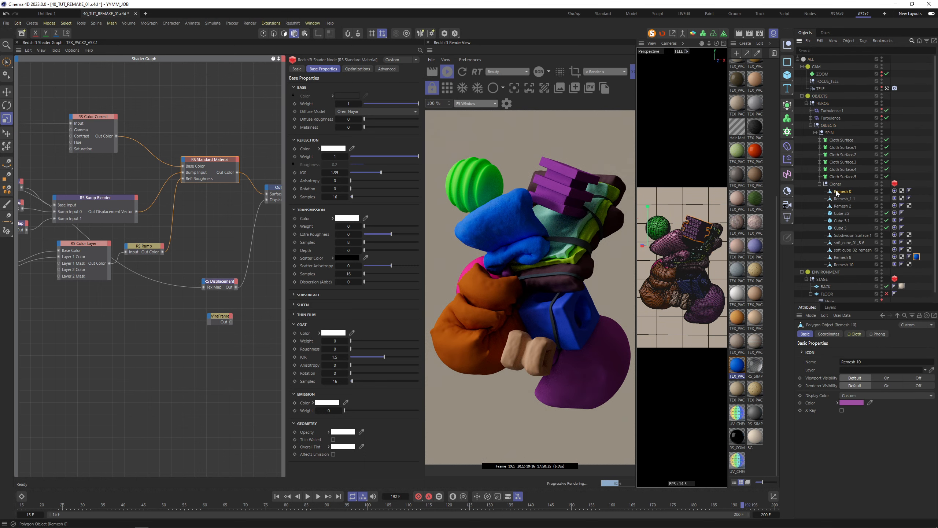
{"action": "left_click", "coordinate": [849, 265], "text": "shift"}
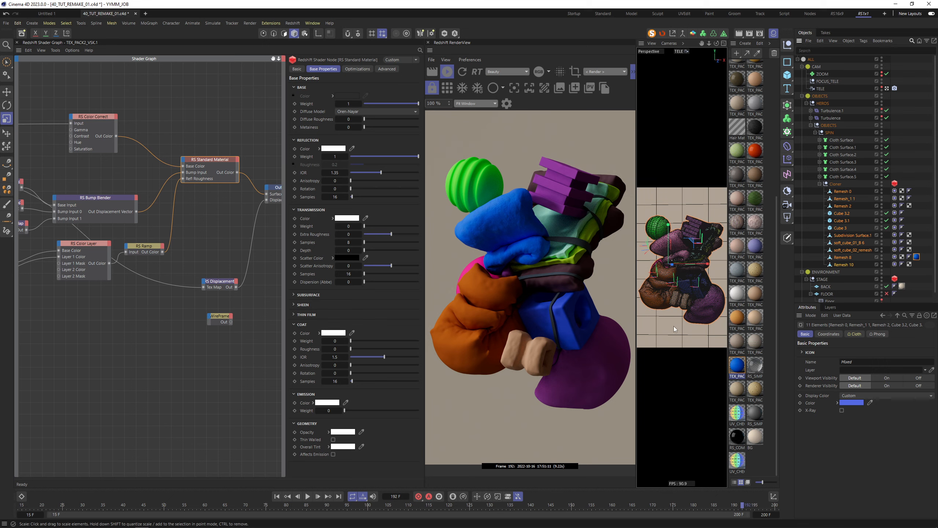
{"action": "left_click", "coordinate": [693, 34]}
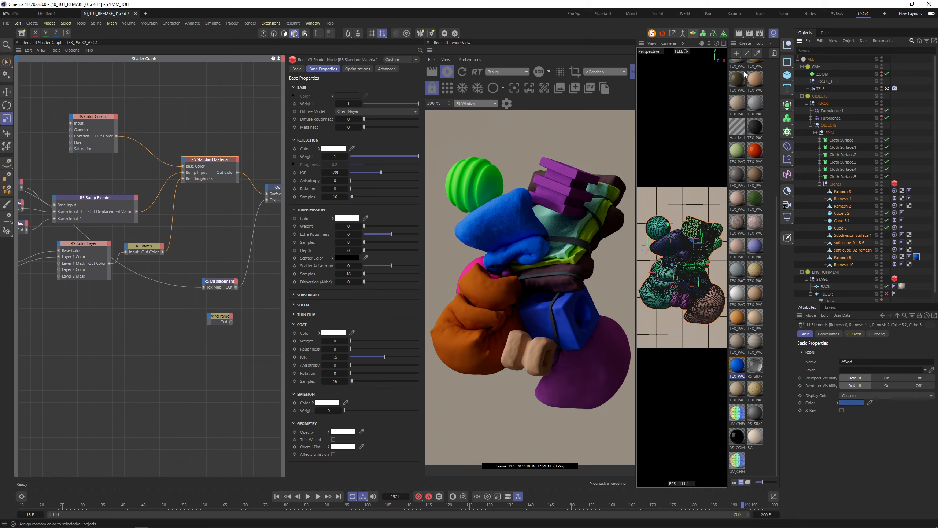
{"action": "left_click", "coordinate": [692, 35]}
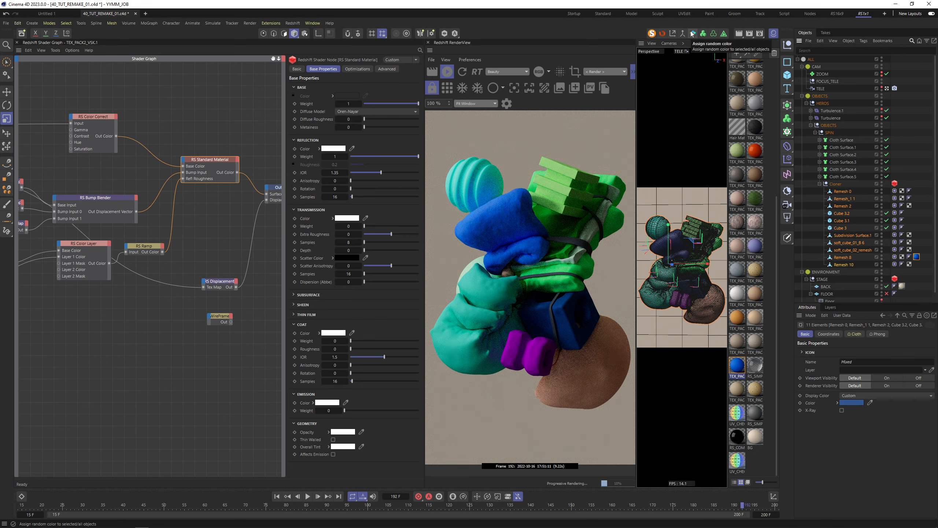
Step: Assign another two rounds of random display colors to the selected objects inside the Cloner
{"action": "left_click", "coordinate": [692, 35]}
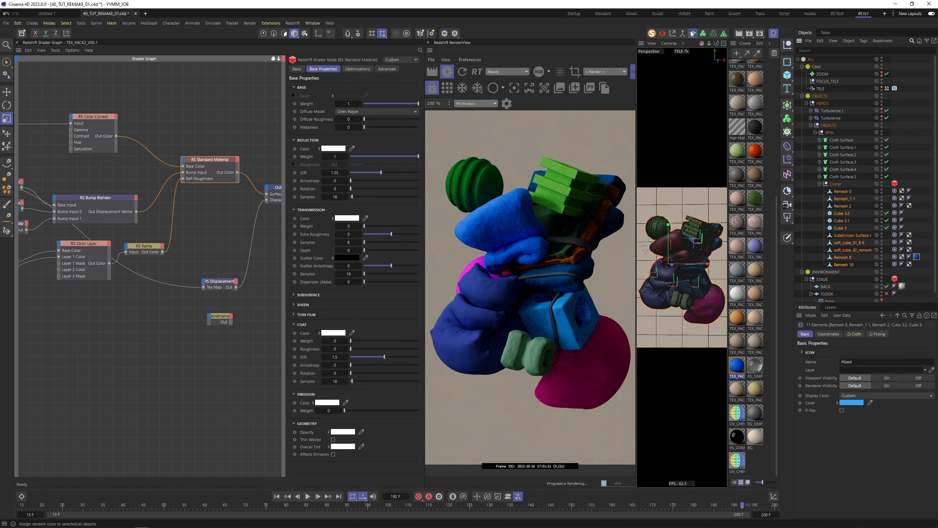
{"action": "left_click", "coordinate": [692, 35]}
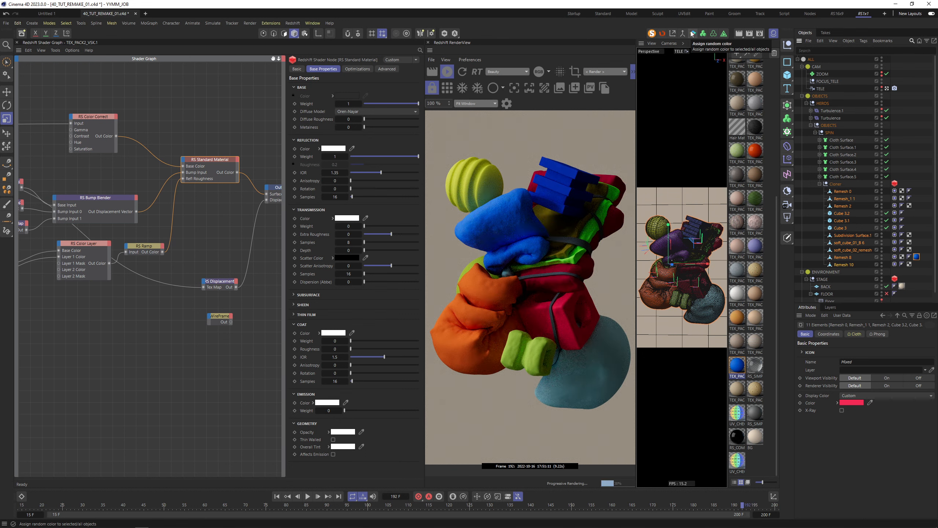
Step: Set the shared display color of all selected Cloner objects to a medium grey with 1% saturation
{"action": "left_click", "coordinate": [854, 403]}
{"action": "left_click", "coordinate": [876, 479]}
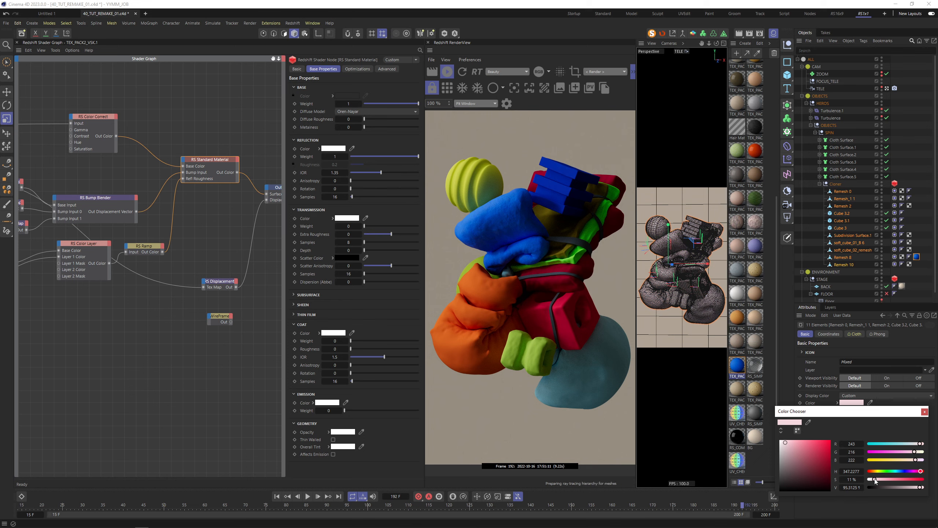
{"action": "left_click_drag", "start_coordinate": [917, 487], "coordinate": [913, 487]}
{"action": "double_click", "coordinate": [852, 479]}
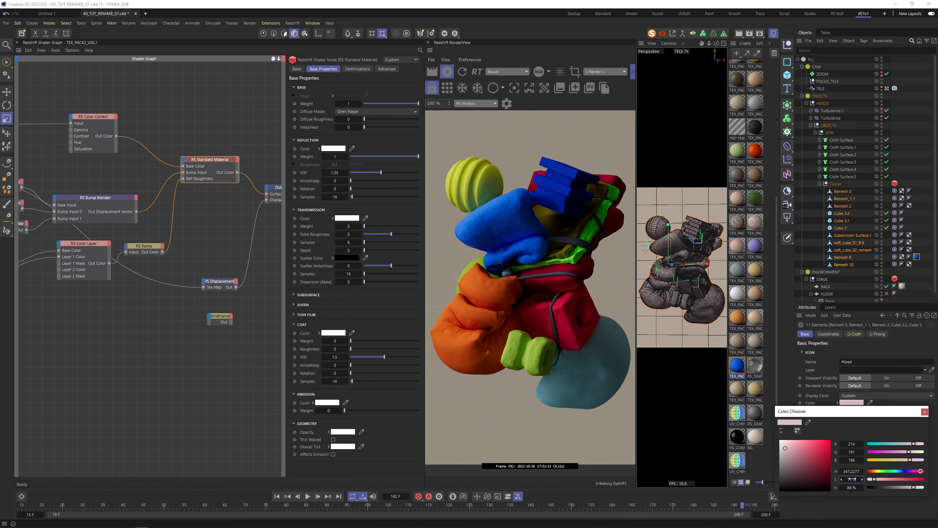
{"action": "type", "text": "1"}
{"action": "key", "text": "Return"}
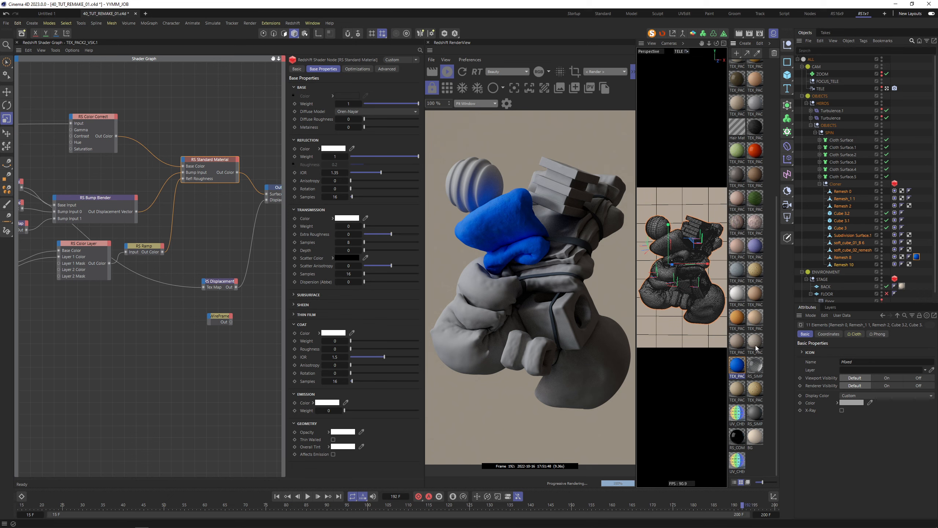
Step: Apply the FOAM_SHINE material to the Cloner and swap it for the DESK material
{"action": "scroll", "coordinate": [757, 355], "scroll_direction": "up", "scroll_amount": 5}
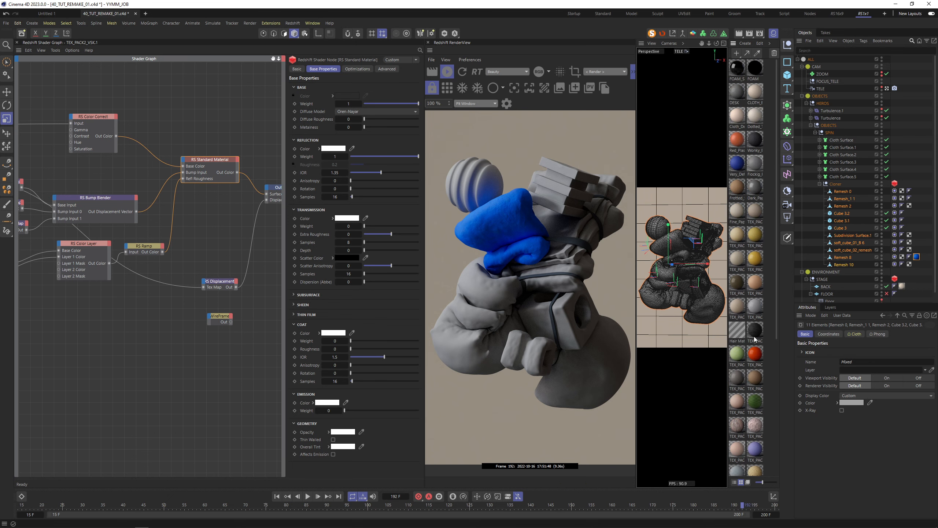
{"action": "left_click", "coordinate": [742, 68]}
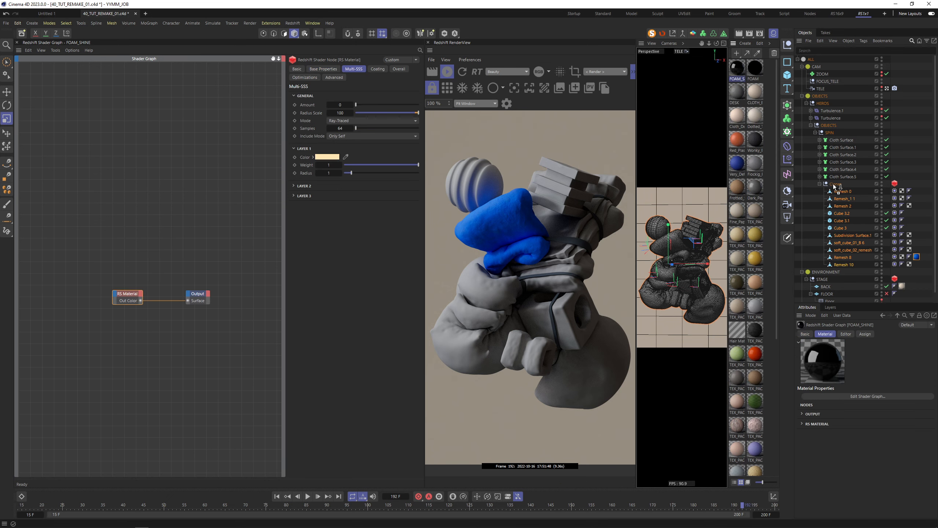
{"action": "left_click_drag", "start_coordinate": [833, 185], "coordinate": [833, 184]}
{"action": "left_click", "coordinate": [738, 70]}
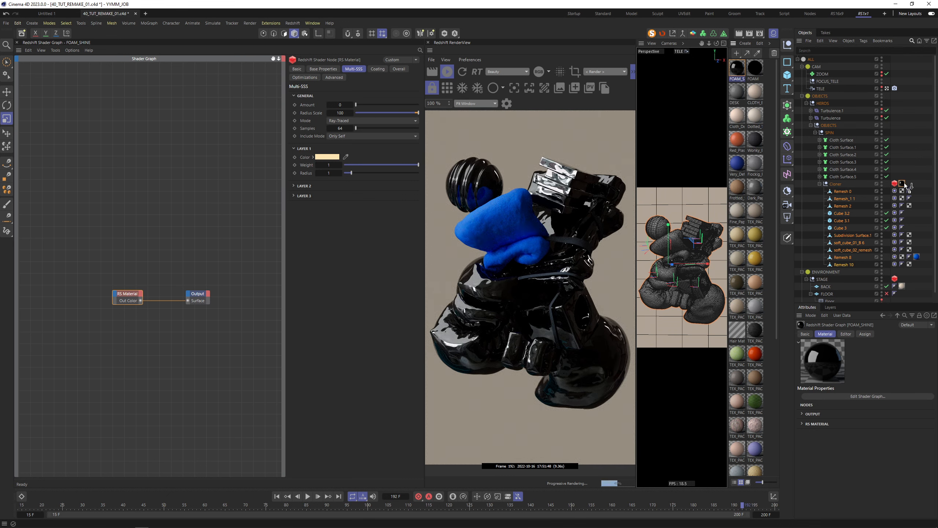
{"action": "left_click_drag", "start_coordinate": [905, 183], "coordinate": [904, 183]}
Step: Delete the FOAM and FOAM_SHINE materials from the scene's material list
{"action": "left_click", "coordinate": [755, 68]}
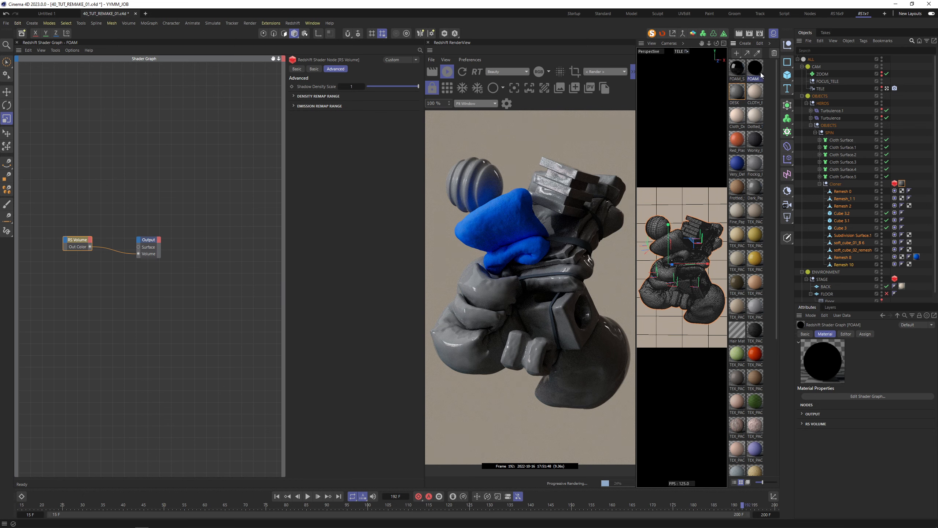
{"action": "key", "text": "Delete"}
{"action": "left_click", "coordinate": [738, 70]}
{"action": "key", "text": "Delete"}
Step: Replace the Cloner's material with CLOTH_BIG_SOFT and delete the DESK material
{"action": "left_click", "coordinate": [738, 71]}
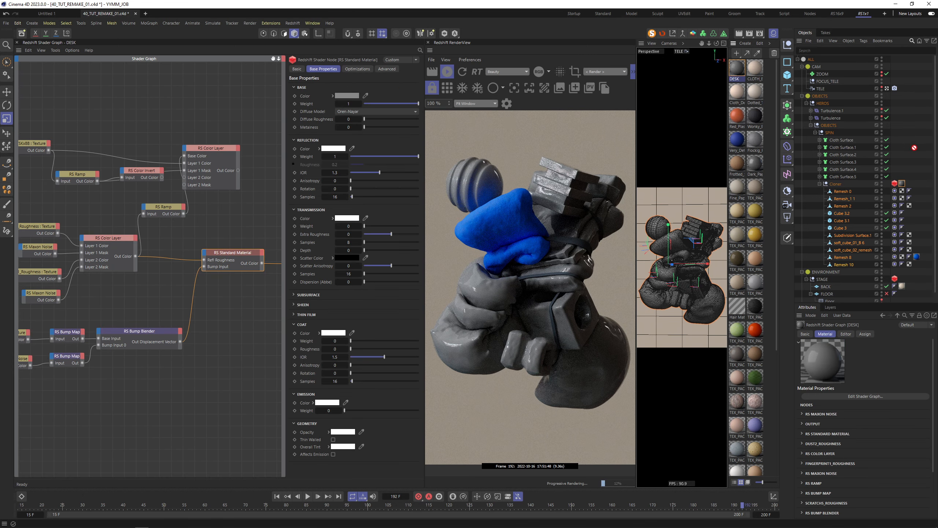
{"action": "left_click_drag", "start_coordinate": [755, 69], "coordinate": [903, 185]}
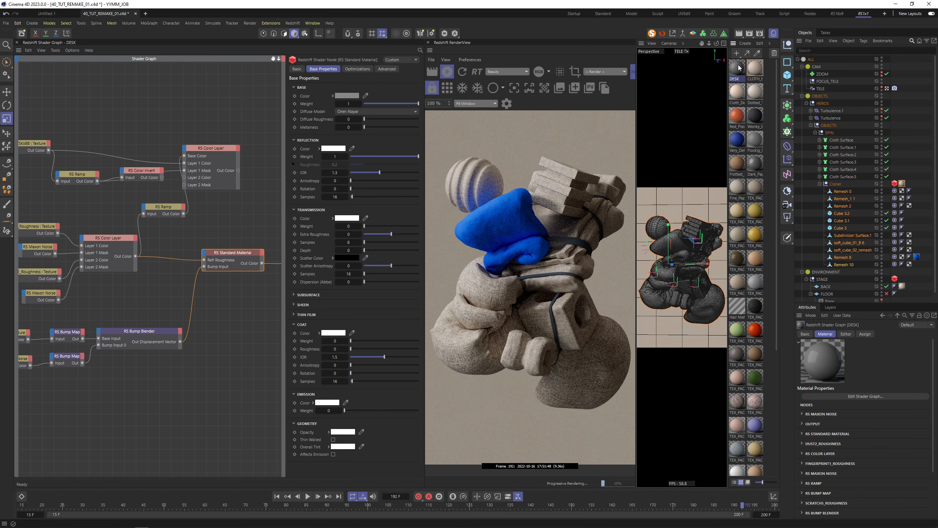
{"action": "key", "text": "Delete"}
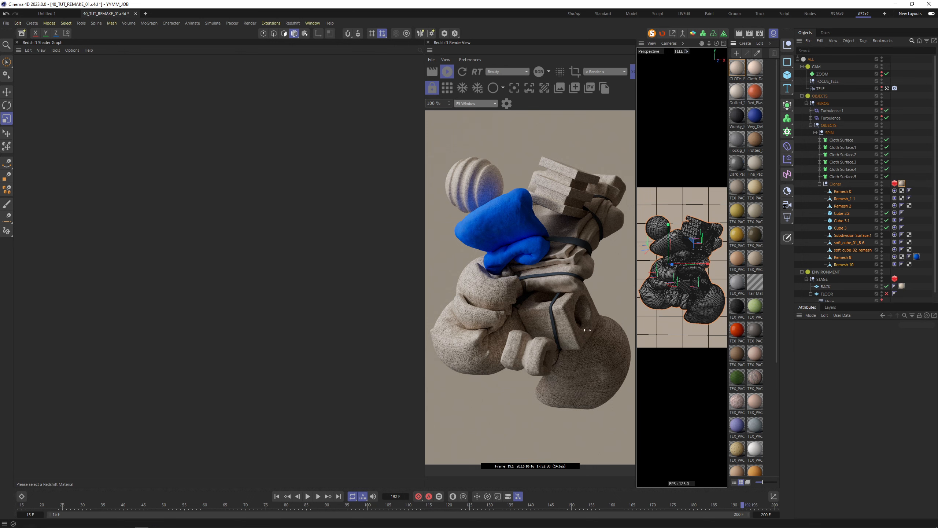
Step: Go to frame 132 and apply the dark grey TEX_PACK2 material to the SPIN group containing the cloth surfaces
{"action": "left_click_drag", "start_coordinate": [676, 505], "coordinate": [193, 508]}
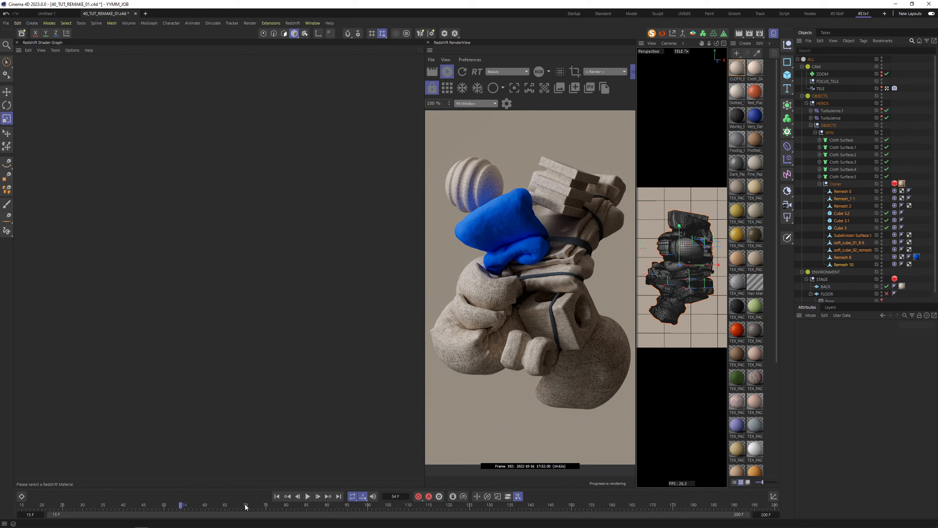
{"action": "left_click_drag", "start_coordinate": [379, 501], "coordinate": [501, 519]}
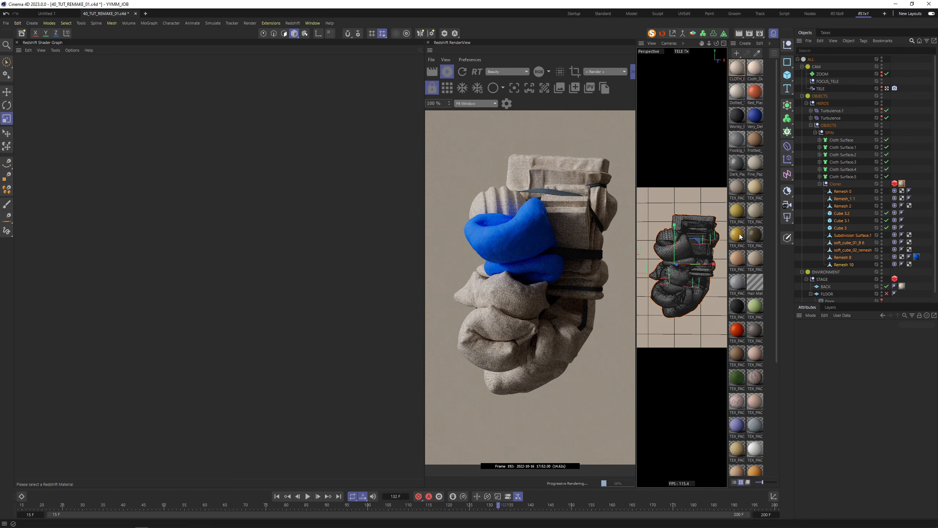
{"action": "left_click_drag", "start_coordinate": [754, 334], "coordinate": [830, 133]}
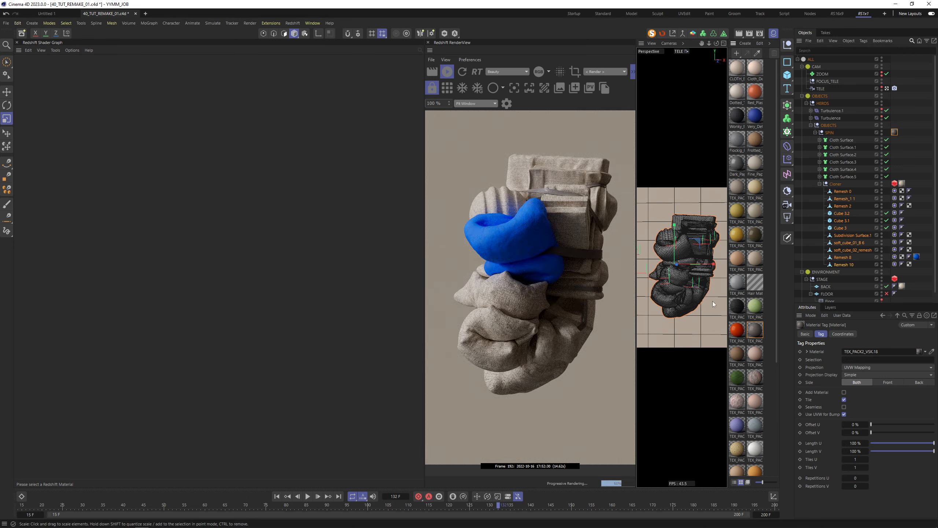
Step: Copy the Cloner's CLOTH_BIG_SOFT tag to soft_cube_02_remesh, assign Dotted_Things_Geometric to the Cloner, and save the project
{"action": "left_click", "coordinate": [669, 300]}
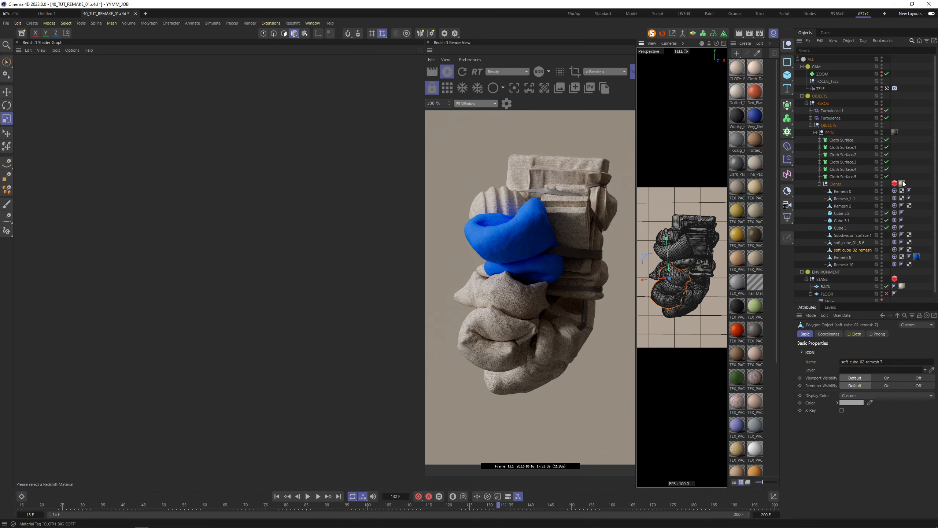
{"action": "left_click_drag", "start_coordinate": [926, 245], "coordinate": [923, 250]}
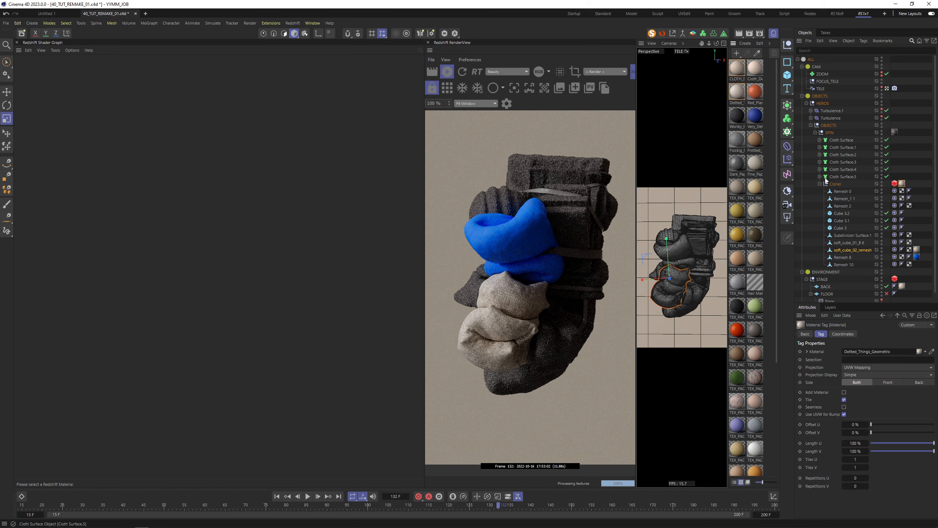
{"action": "key", "text": "ctrl+s"}
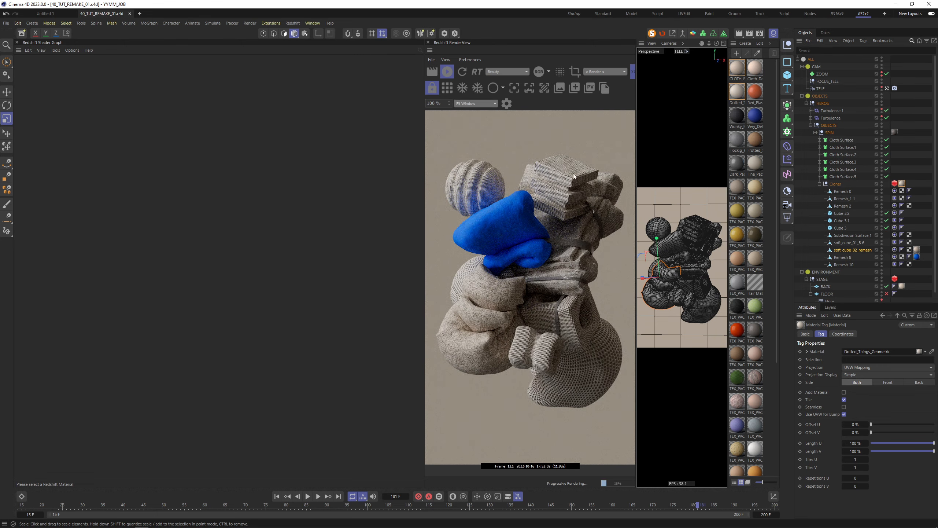
Step: Give soft_cube_01_B the Dotted_Things_Geometric material and replace the Cloner's material with the red one
{"action": "left_click_drag", "start_coordinate": [686, 304], "coordinate": [686, 303]}
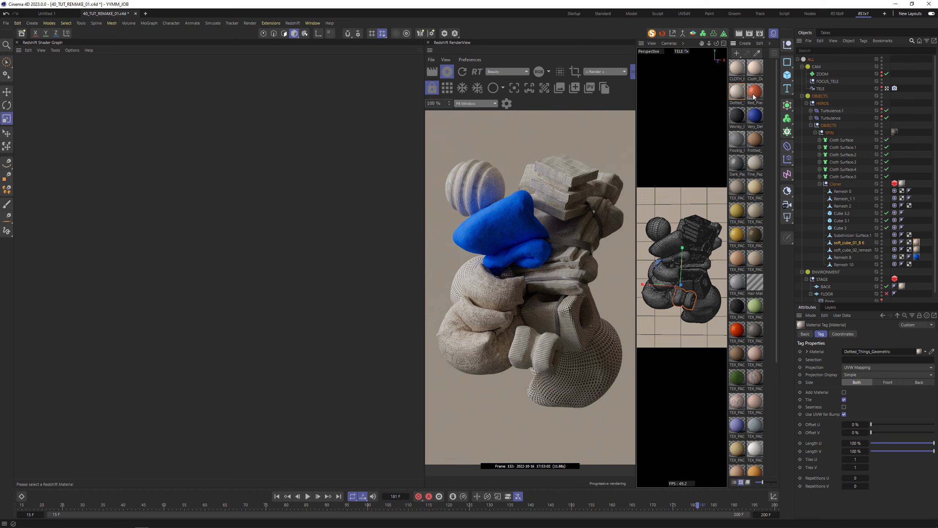
{"action": "left_click_drag", "start_coordinate": [754, 97], "coordinate": [904, 185]}
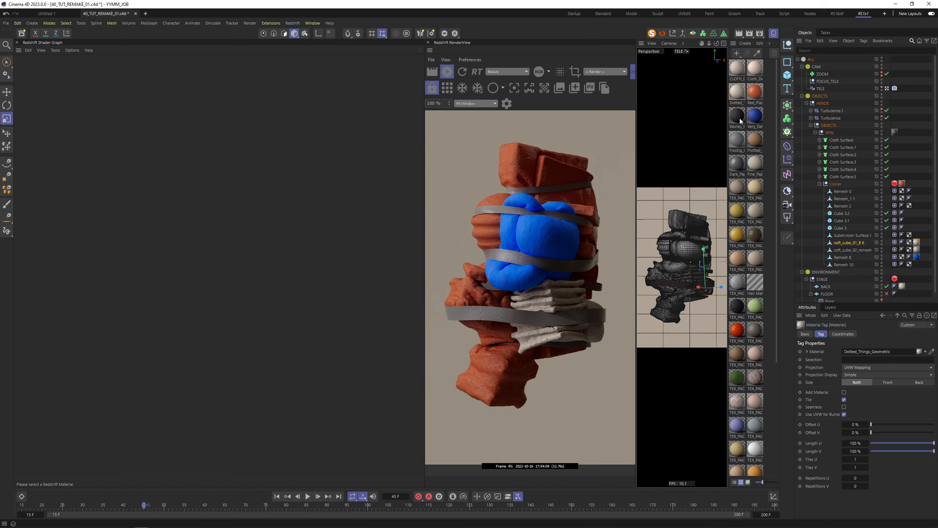
Step: Replace the Cloner's material with the black Wonky material and check it along the timeline up to frame 200
{"action": "left_click_drag", "start_coordinate": [740, 120], "coordinate": [904, 185]}
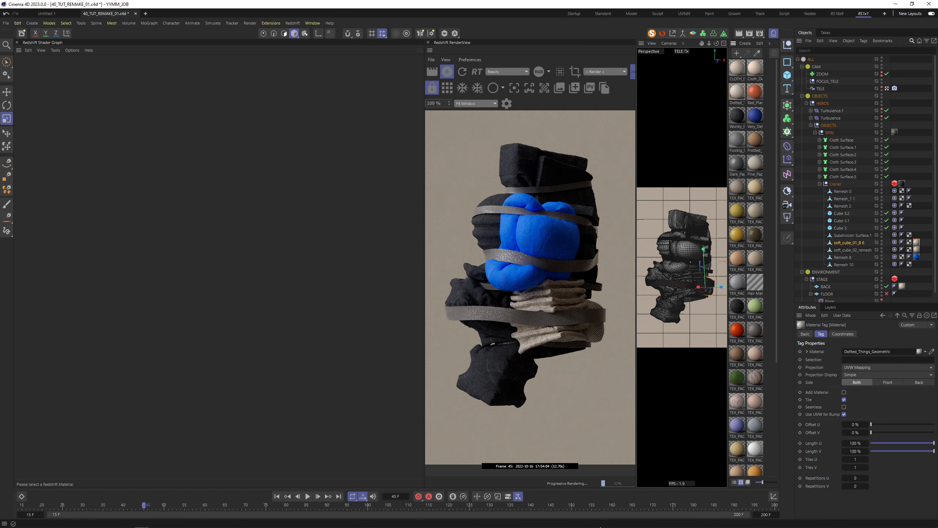
{"action": "left_click_drag", "start_coordinate": [611, 503], "coordinate": [301, 515]}
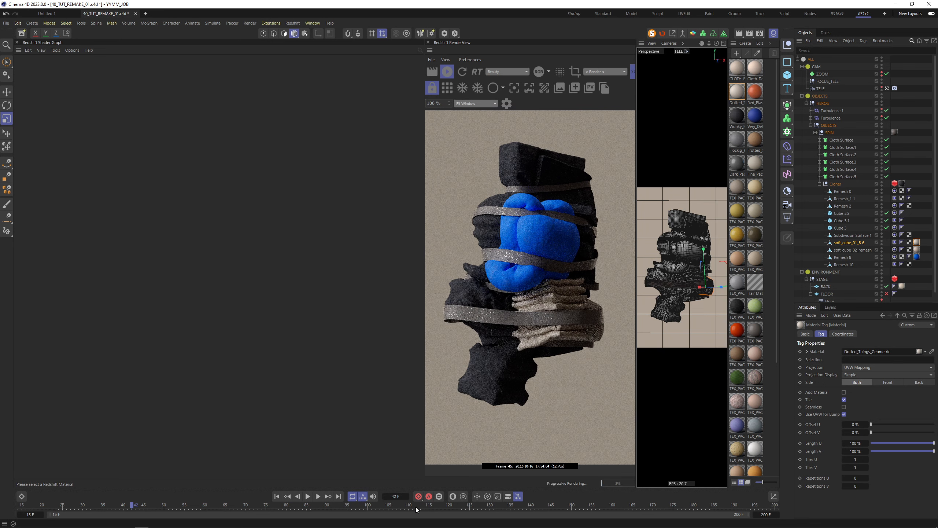
{"action": "left_click", "coordinate": [621, 505]}
{"action": "left_click_drag", "start_coordinate": [636, 503], "coordinate": [794, 493]}
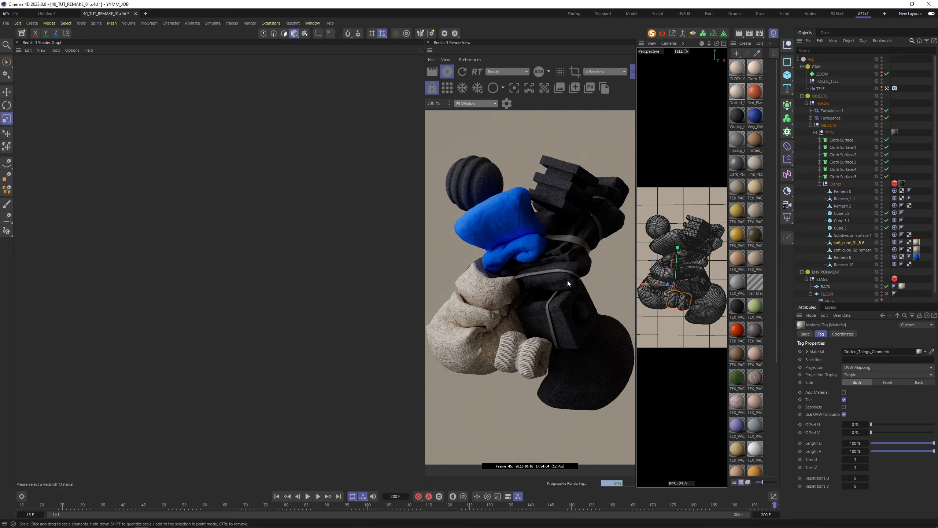
Step: Give Cube 3 its own copy of the black Wonky material and assign Very_Detailed_Cloth_Purple to the Cloner
{"action": "left_click", "coordinate": [703, 263]}
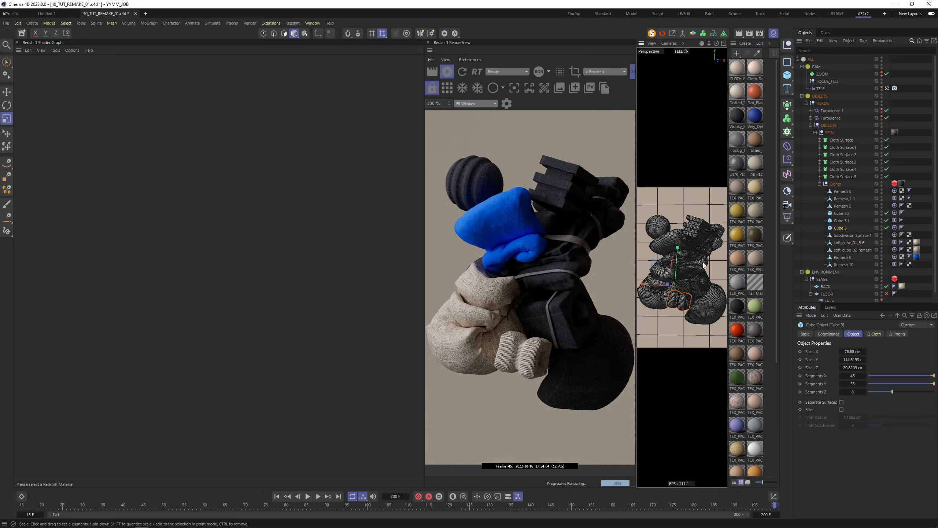
{"action": "left_click_drag", "start_coordinate": [755, 116], "coordinate": [836, 184]}
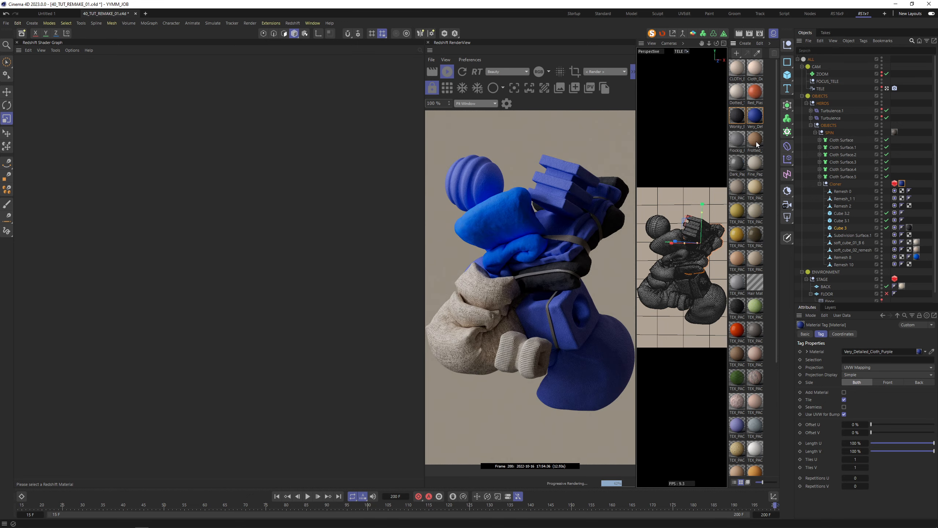
Step: Try Flockig_Paper on the Cloner and replace it with Frotted_Soft_Dots_Brown
{"action": "left_click_drag", "start_coordinate": [744, 141], "coordinate": [903, 185]}
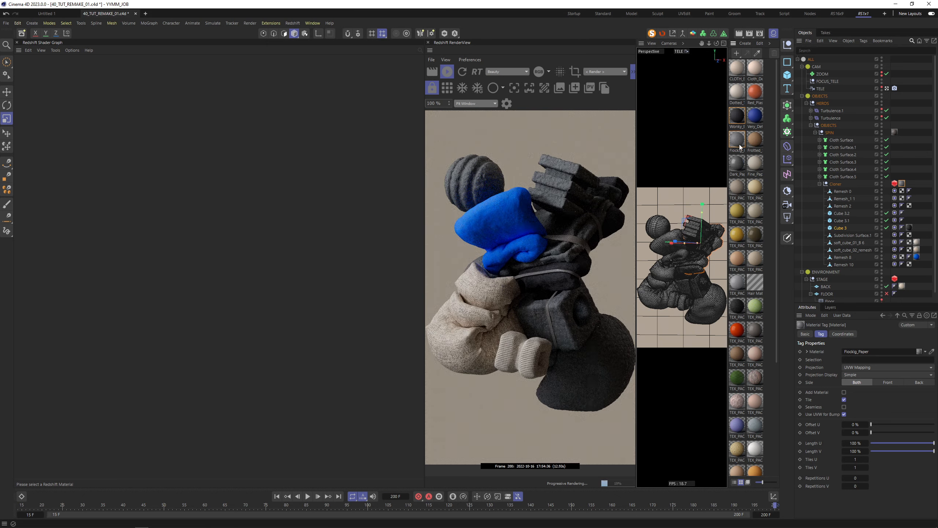
{"action": "left_click_drag", "start_coordinate": [736, 144], "coordinate": [884, 187]}
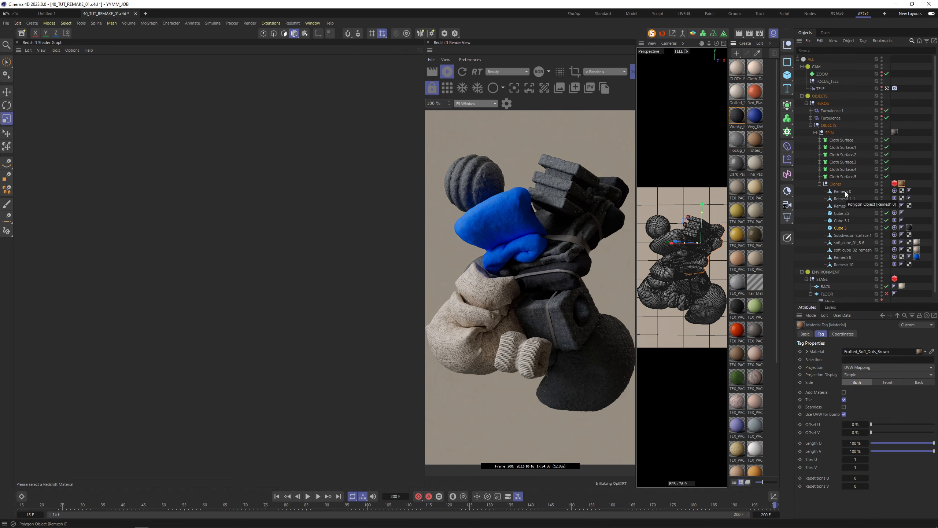
Step: Locate the diffuse texture of Frotted_Soft_Dots_Brown on disk and view the material's preview image in that folder
{"action": "left_click", "coordinate": [757, 142]}
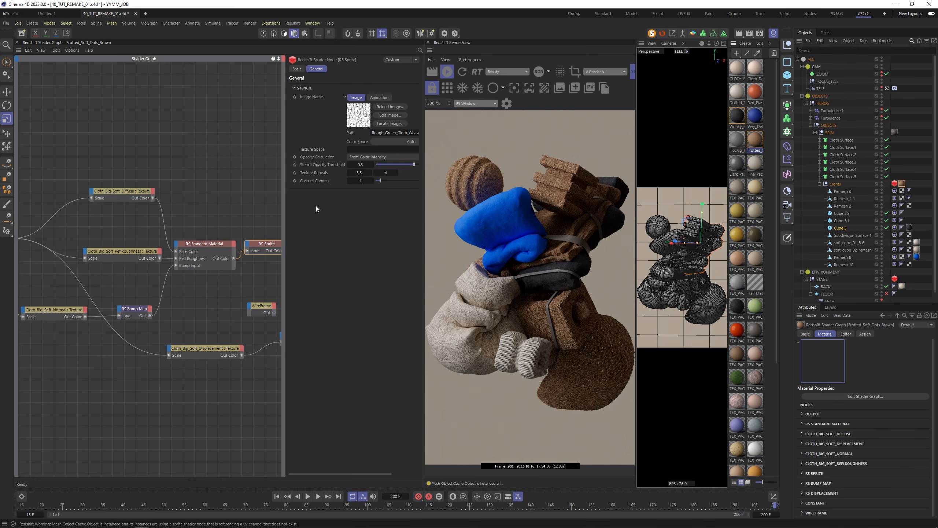
{"action": "middle_click_drag", "start_coordinate": [71, 203], "coordinate": [212, 203]}
{"action": "left_click_drag", "start_coordinate": [223, 197], "coordinate": [279, 165]}
{"action": "left_click", "coordinate": [373, 122]}
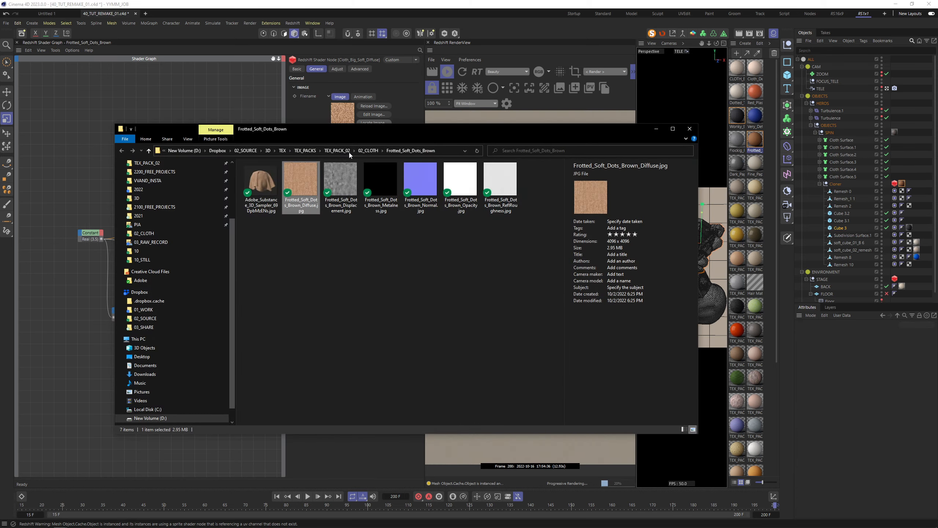
{"action": "double_click", "coordinate": [264, 183]}
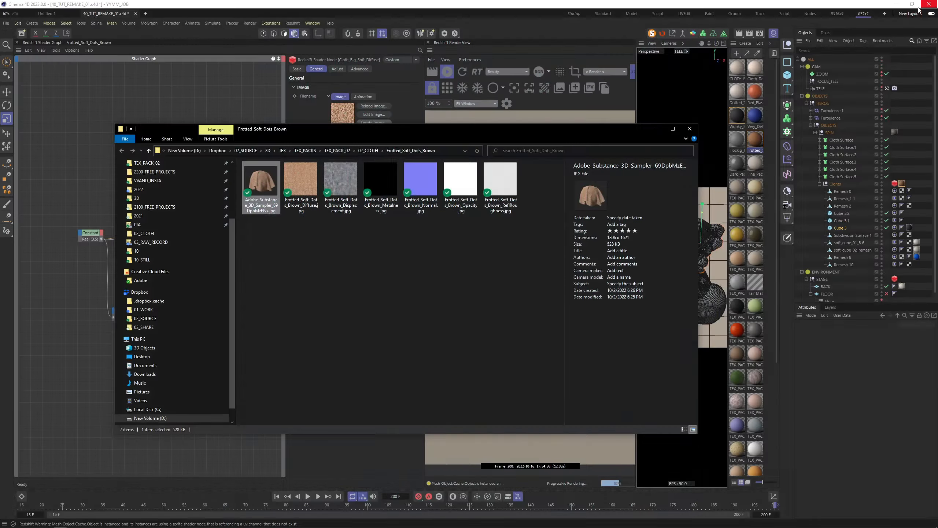
{"action": "left_click", "coordinate": [656, 128]}
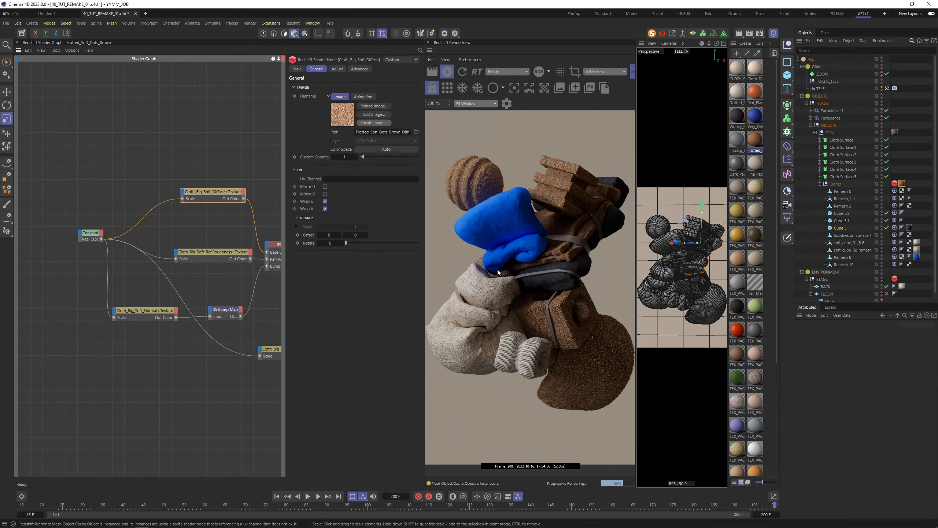
Step: At frame 119, set the Constant node driving the texture scale to 3 and select the diffuse, roughness and normal texture nodes
{"action": "left_click_drag", "start_coordinate": [683, 504], "coordinate": [444, 484]}
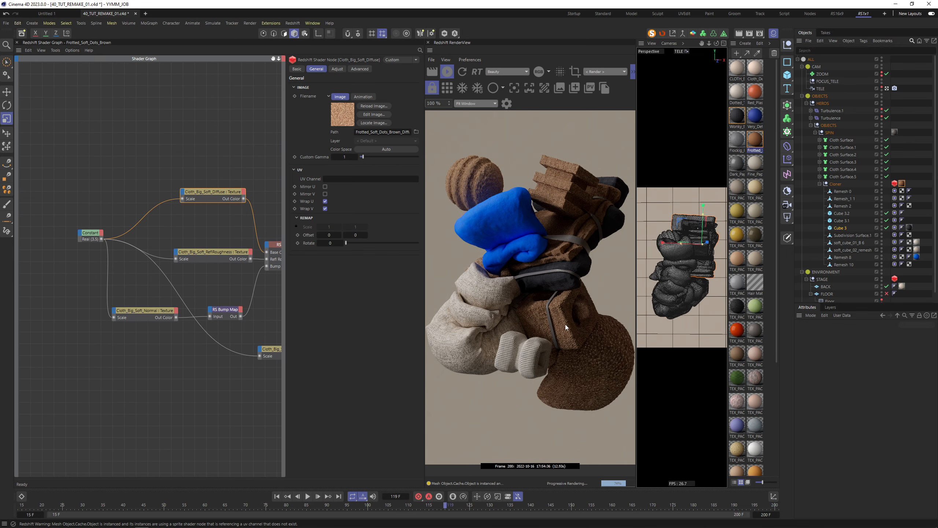
{"action": "left_click", "coordinate": [90, 233]}
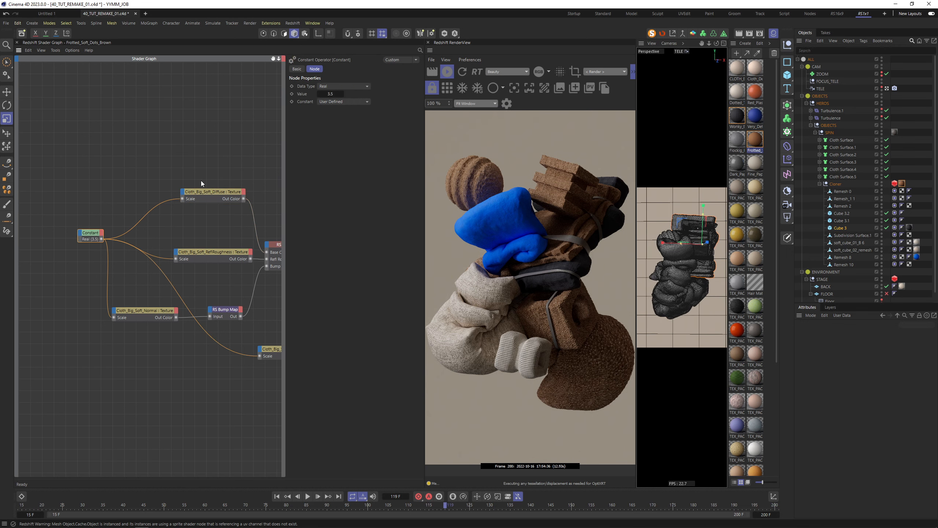
{"action": "double_click", "coordinate": [332, 94]}
{"action": "type", "text": "1"}
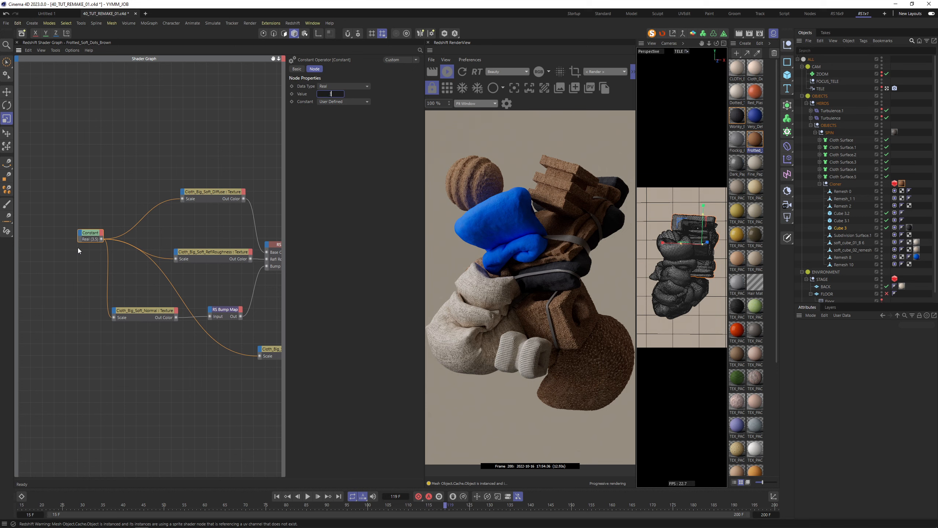
{"action": "key", "text": "Return"}
{"action": "left_click_drag", "start_coordinate": [119, 151], "coordinate": [195, 362]}
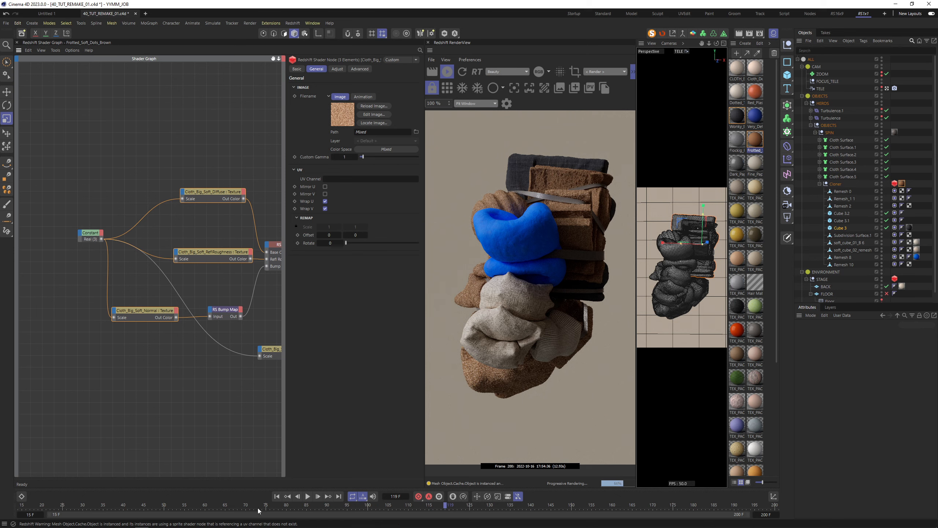
Step: At frame 187, move the Frotted_Soft_Dots_Brown material tag from the Cloner to the Remesh 0 object
{"action": "left_click", "coordinate": [236, 505]}
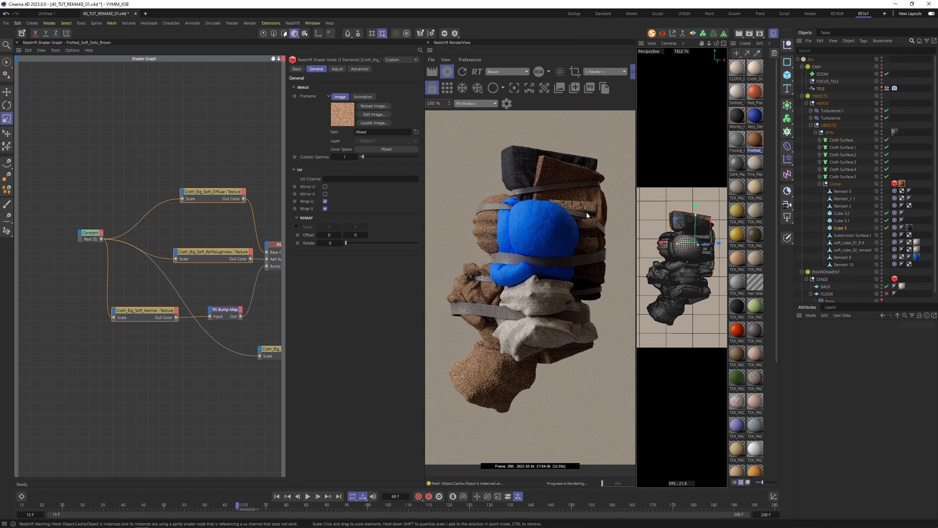
{"action": "left_click", "coordinate": [707, 255]}
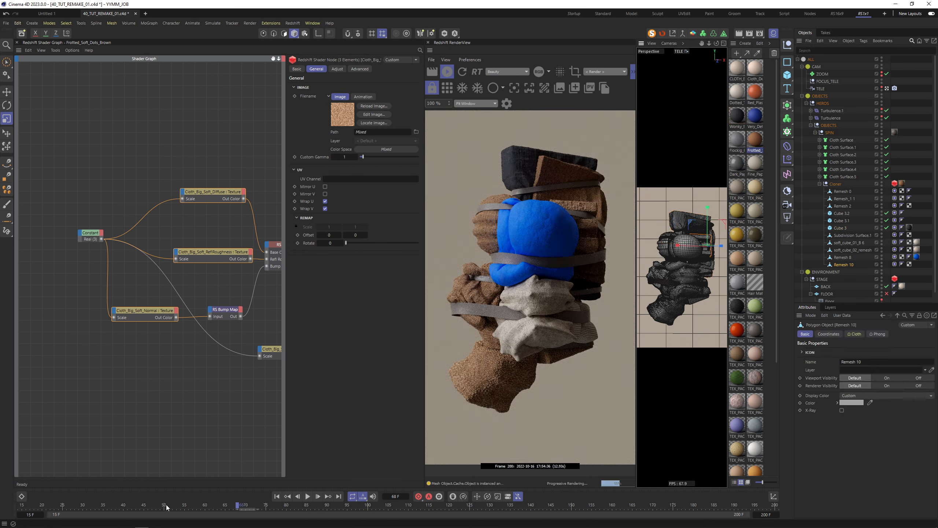
{"action": "left_click_drag", "start_coordinate": [108, 506], "coordinate": [716, 492]}
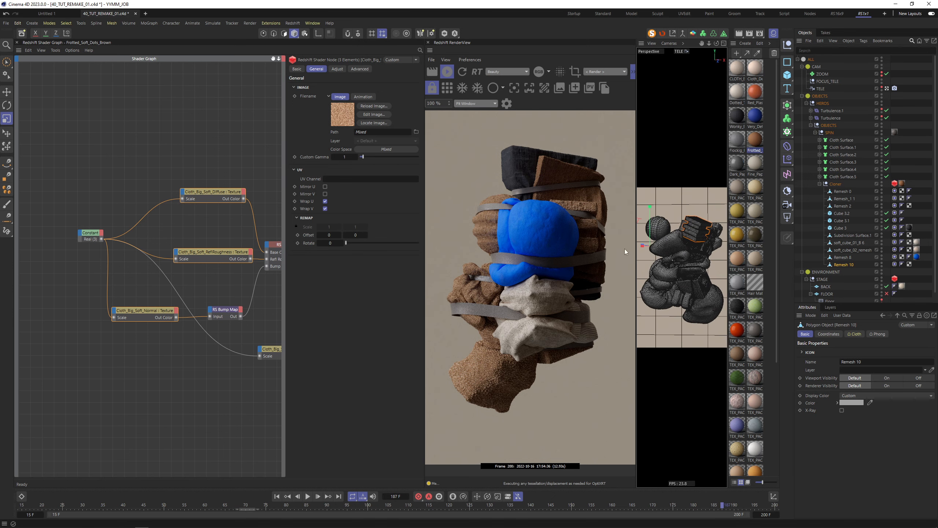
{"action": "left_click", "coordinate": [701, 290]}
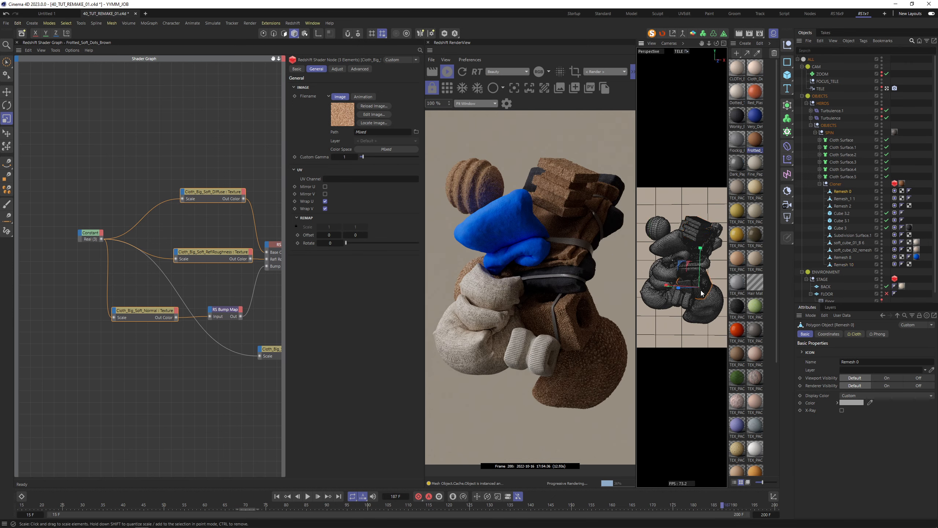
{"action": "left_click_drag", "start_coordinate": [901, 183], "coordinate": [917, 190]}
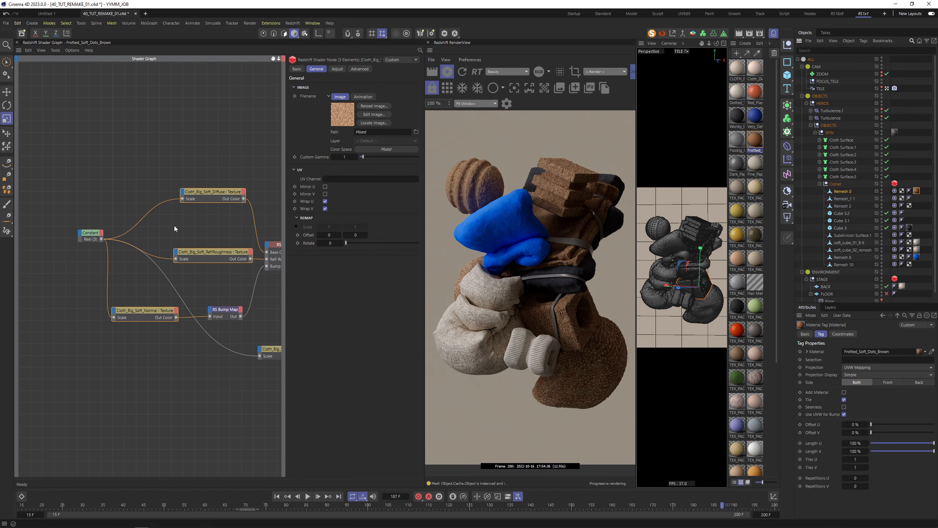
Step: Set the Constant node's value to 2 and view the Frotted_Soft_Dots_Brown_Diffuse.jpg texture in its folder
{"action": "left_click", "coordinate": [89, 233]}
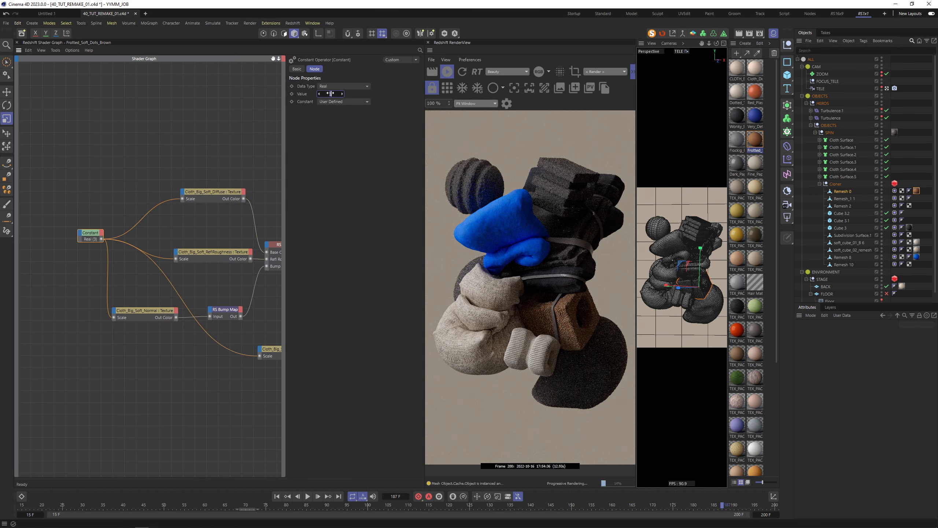
{"action": "key", "text": "alt+Tab"}
{"action": "double_click", "coordinate": [302, 185]}
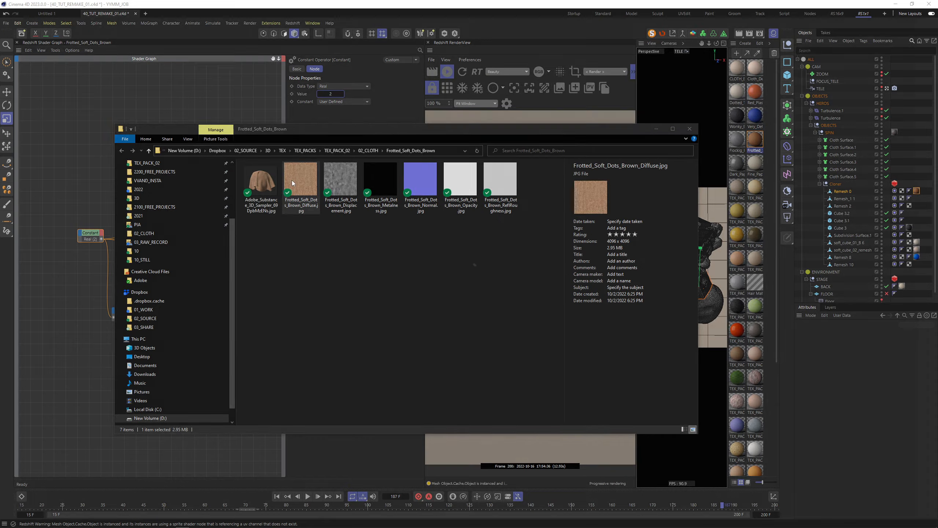
{"action": "left_click", "coordinate": [930, 5]}
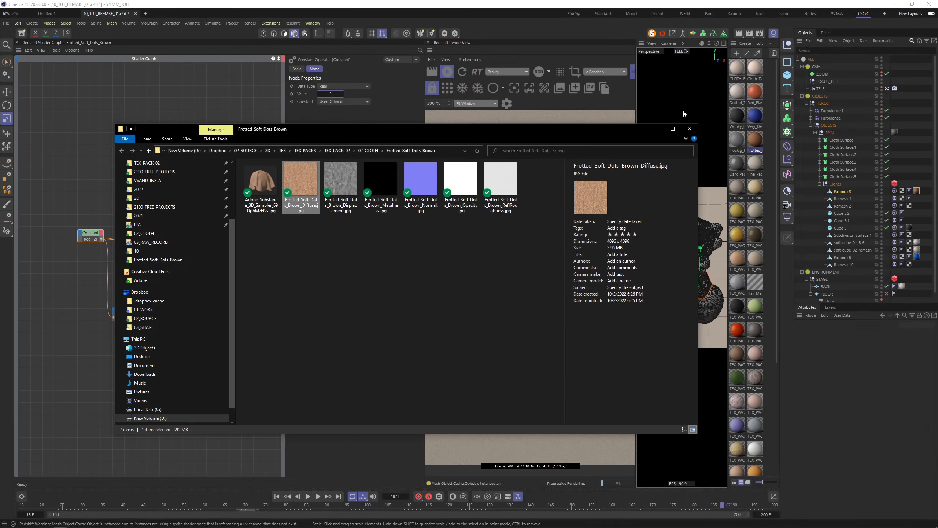
{"action": "key", "text": "alt+Tab"}
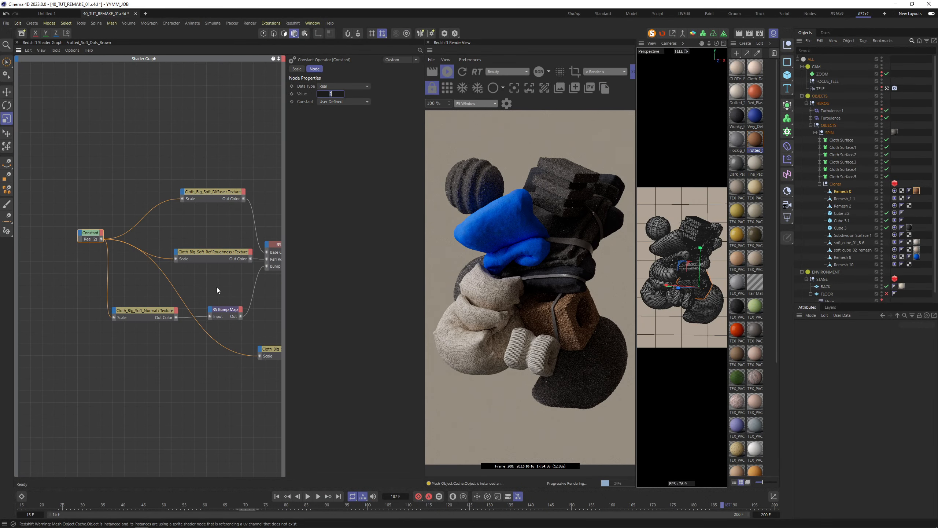
Step: Bring up the RS Displacement node's settings and copy the Cloner's Redshift Object tag onto Remesh 0
{"action": "middle_click_drag", "start_coordinate": [172, 321], "coordinate": [31, 278]}
{"action": "left_click", "coordinate": [248, 293]}
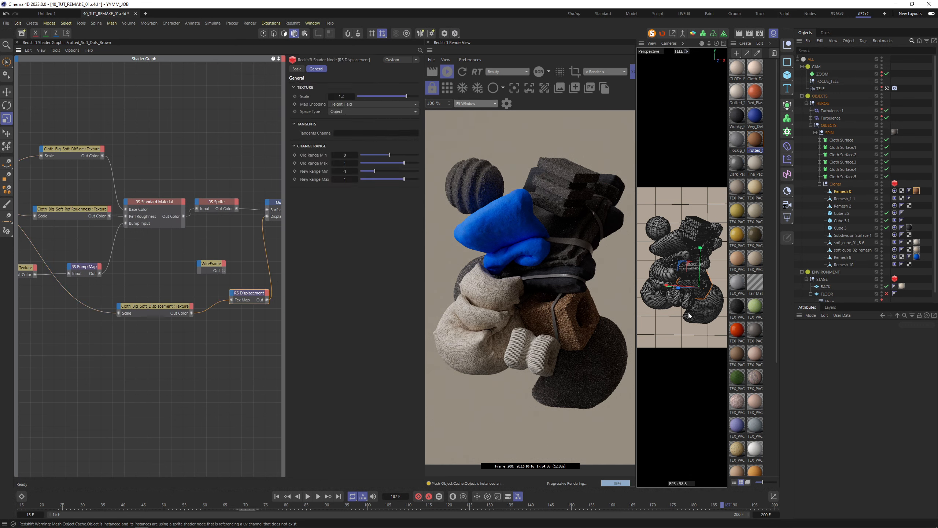
{"action": "left_click", "coordinate": [702, 294]}
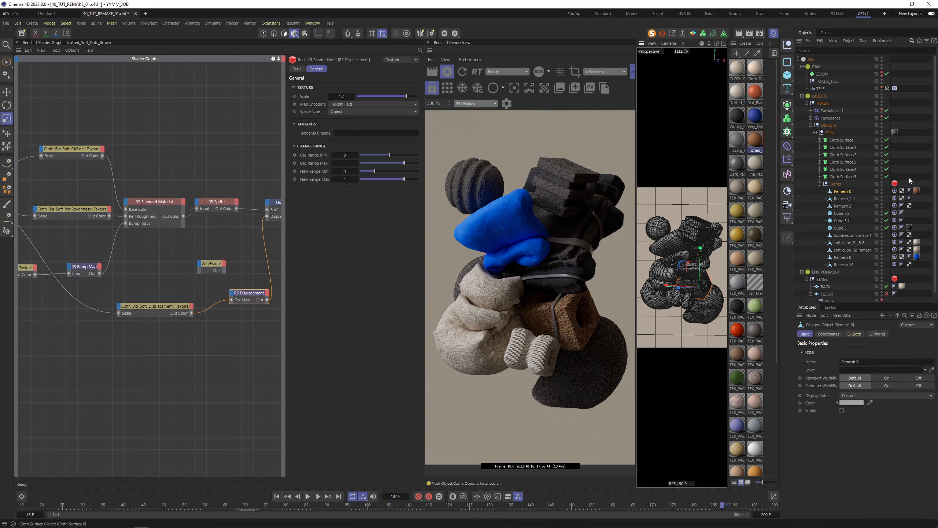
{"action": "left_click_drag", "start_coordinate": [894, 183], "coordinate": [924, 191], "text": "ctrl"}
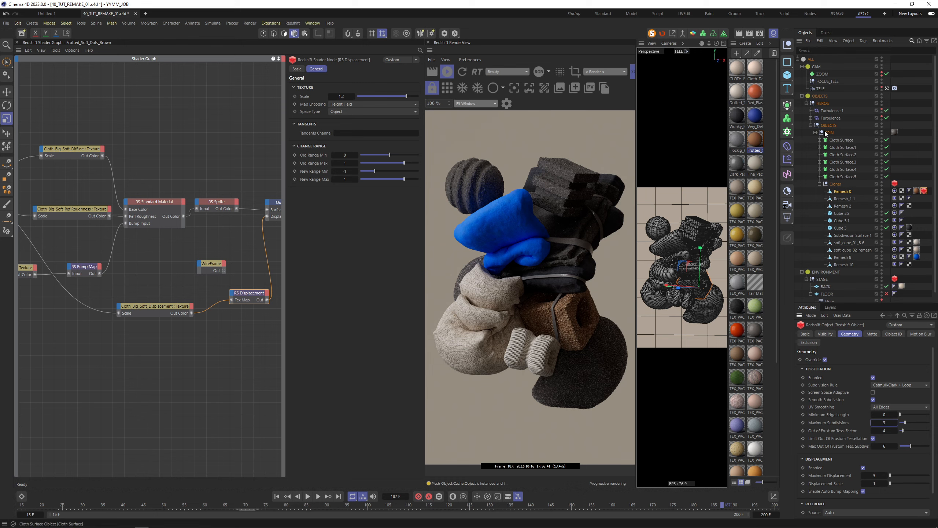
Step: Duplicate the TELE camera and check the copy's coordinates and object properties
{"action": "left_click", "coordinate": [822, 88]}
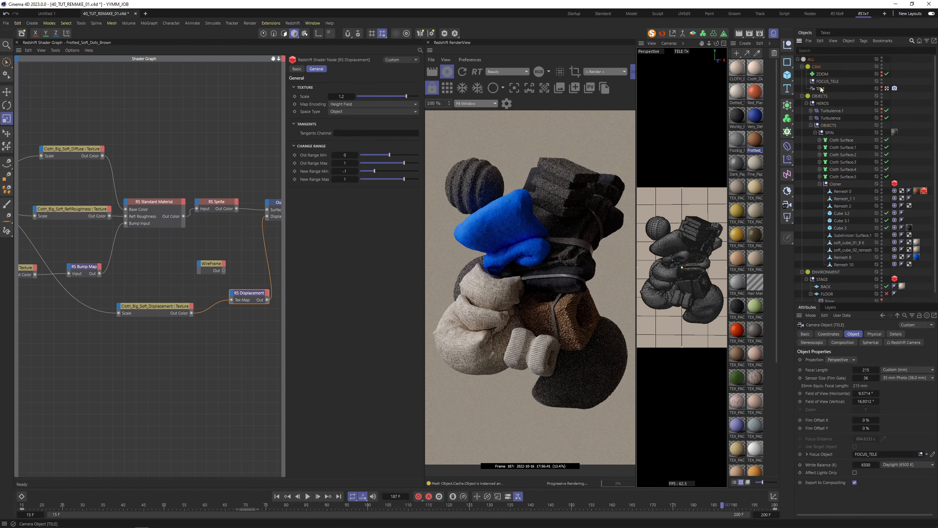
{"action": "key", "text": "ctrl+c"}
{"action": "key", "text": "ctrl+v"}
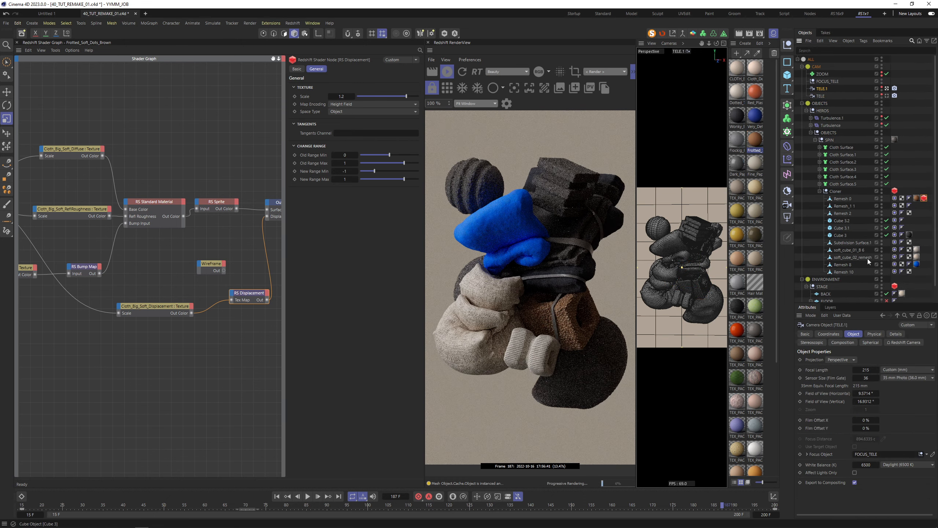
{"action": "left_click", "coordinate": [829, 334]}
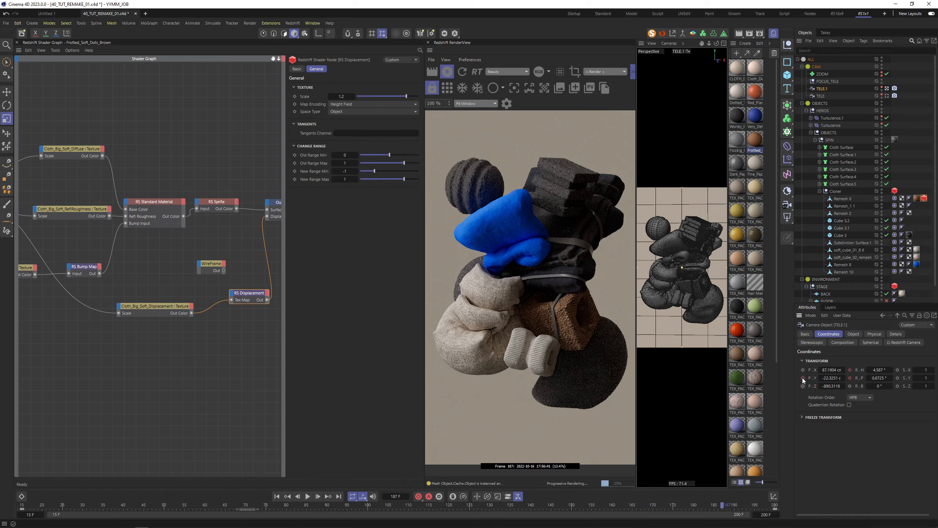
{"action": "left_click", "coordinate": [853, 334]}
Step: Frame a close-up of the brown Remesh 0 through the duplicated camera and limit rendering to a region around it
{"action": "mouse_move", "coordinate": [698, 283]}
{"action": "right_mouse_down", "text": "alt"}
{"action": "mouse_move", "coordinate": [750, 283]}
{"action": "mouse_move", "coordinate": [708, 283]}
{"action": "right_mouse_up", "text": "alt"}
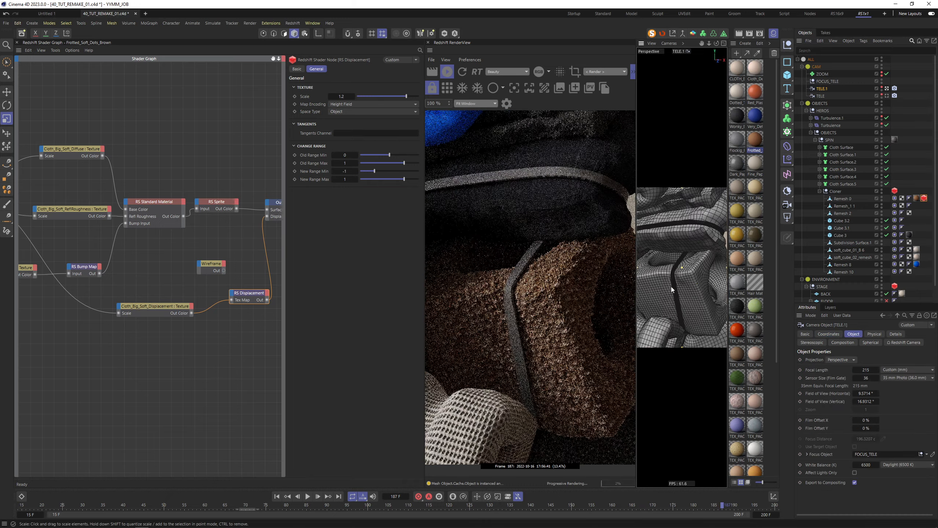
{"action": "left_click_drag", "start_coordinate": [696, 284], "coordinate": [683, 287], "text": "alt"}
{"action": "right_click_drag", "start_coordinate": [682, 287], "coordinate": [664, 294], "text": "alt"}
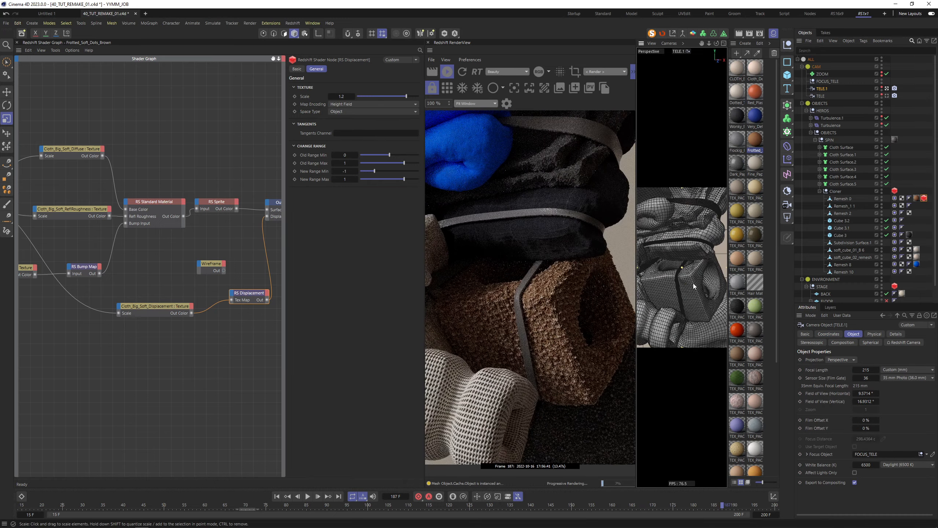
{"action": "left_click_drag", "start_coordinate": [701, 283], "coordinate": [687, 288], "text": "alt"}
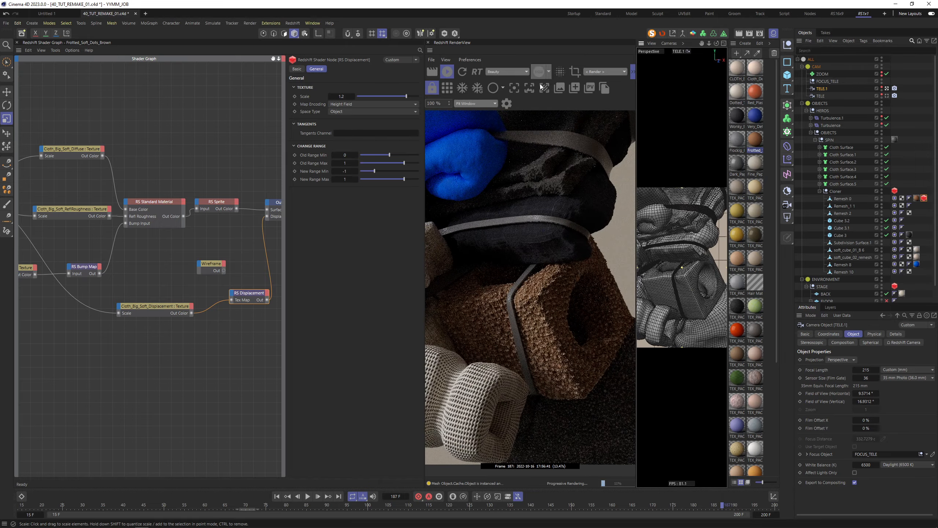
{"action": "left_click_drag", "start_coordinate": [437, 240], "coordinate": [639, 399], "text": "ctrl"}
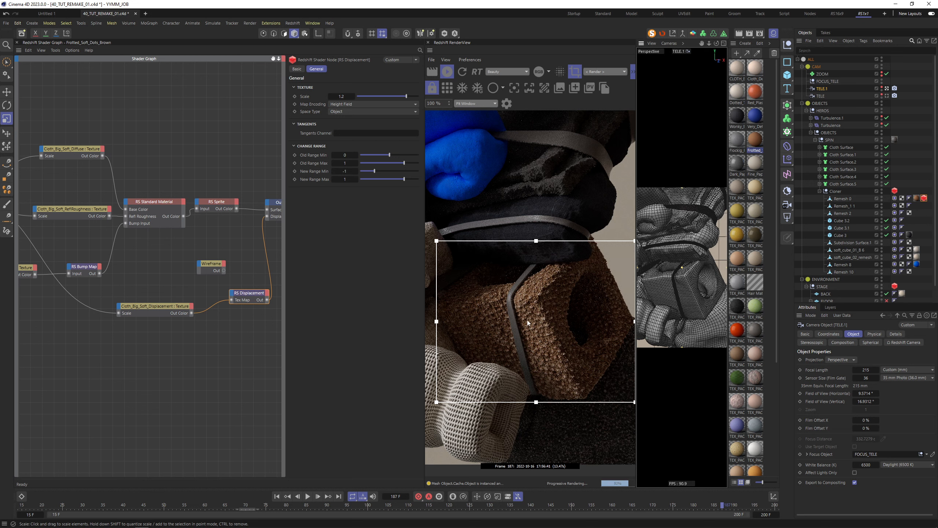
Step: Try a Scale of -1 on the RS Displacement node of Frotted_Soft_Dots_Brown
{"action": "left_click", "coordinate": [249, 294]}
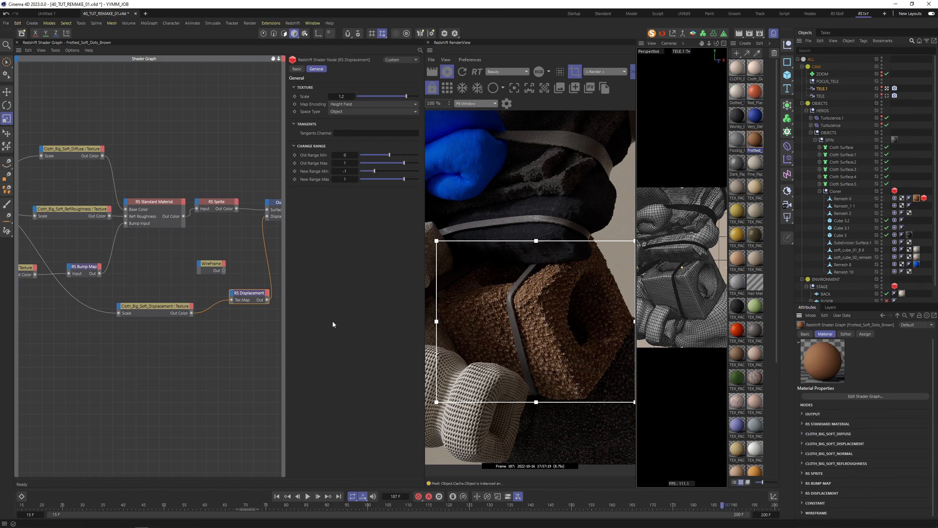
{"action": "middle_click_drag", "start_coordinate": [108, 292], "coordinate": [147, 285]}
{"action": "middle_click_drag", "start_coordinate": [236, 276], "coordinate": [204, 278]}
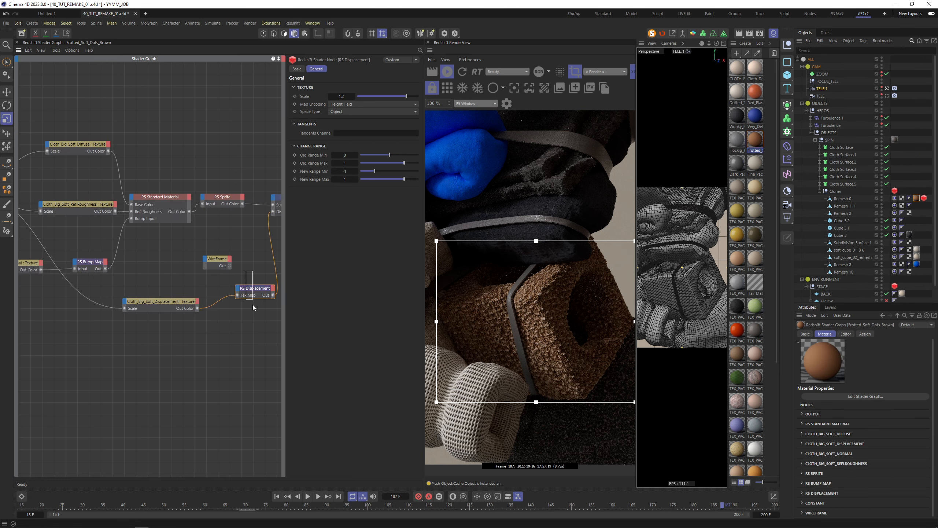
{"action": "left_click_drag", "start_coordinate": [252, 305], "coordinate": [253, 306]}
{"action": "left_click", "coordinate": [341, 98]}
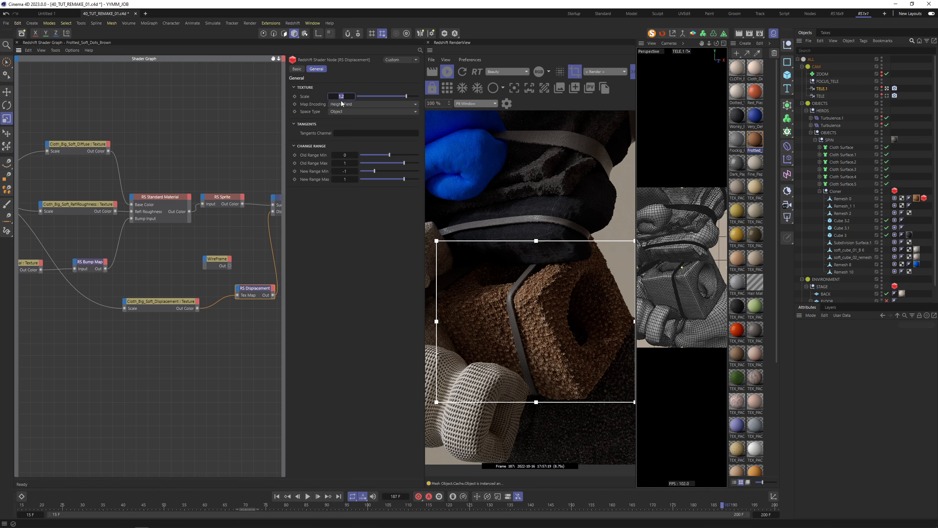
{"action": "type", "text": "-1"}
{"action": "key", "text": "Return"}
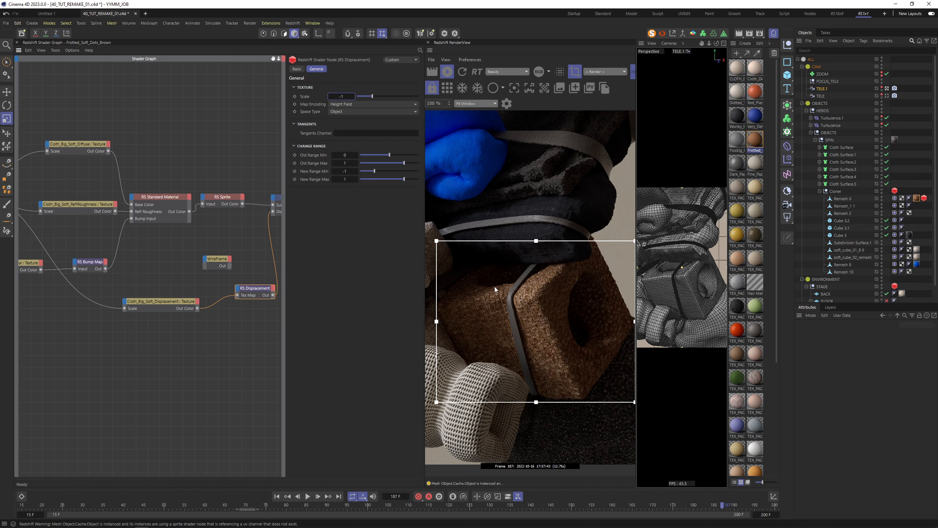
Step: Review the material's Constant and RS Standard Material nodes and set the RS Sprite node's Texture Repeats to 2 and 2
{"action": "left_click", "coordinate": [221, 198]}
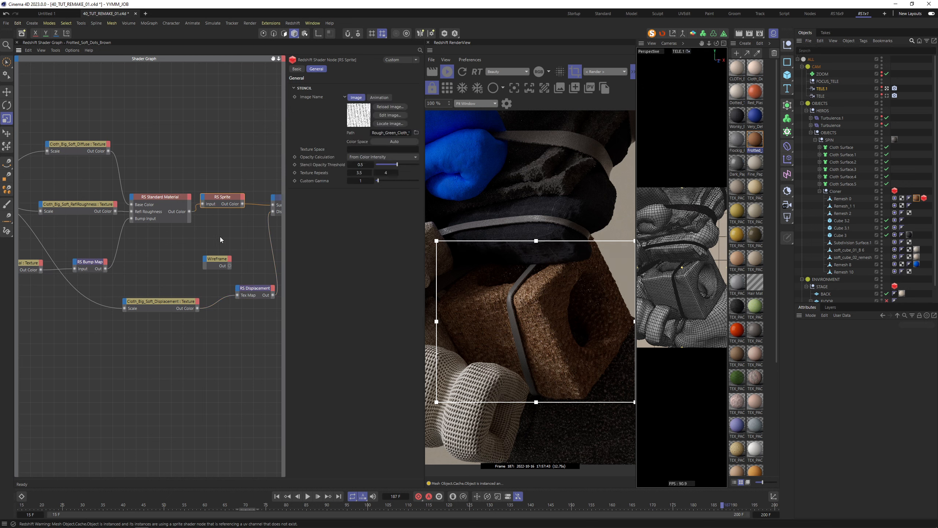
{"action": "scroll", "coordinate": [159, 168], "scroll_direction": "down", "scroll_amount": 1}
{"action": "middle_click_drag", "start_coordinate": [152, 168], "coordinate": [184, 181]}
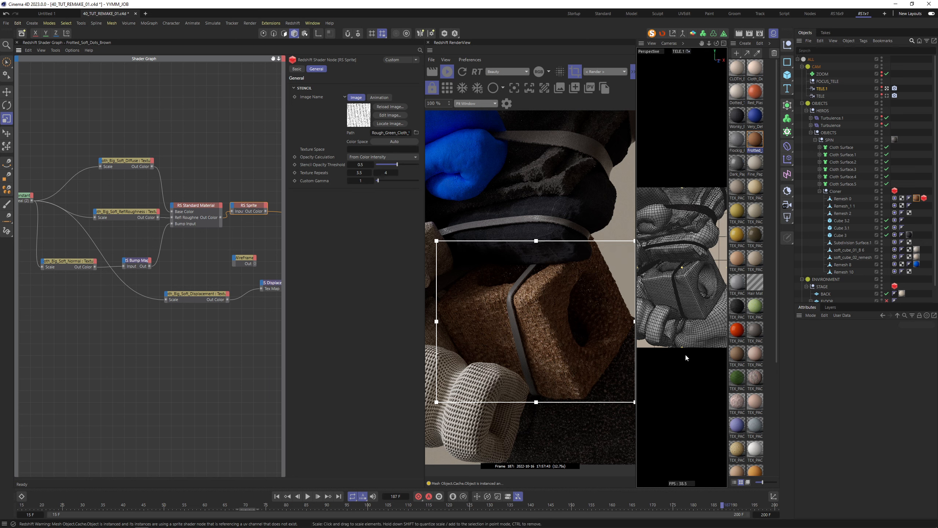
{"action": "middle_click_drag", "start_coordinate": [79, 193], "coordinate": [134, 189]}
{"action": "left_click", "coordinate": [77, 191]}
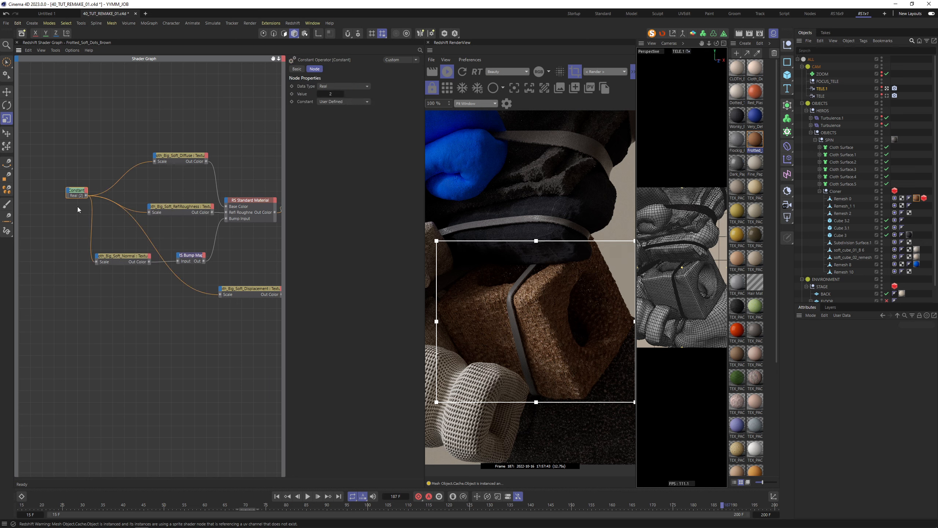
{"action": "left_click", "coordinate": [248, 200]}
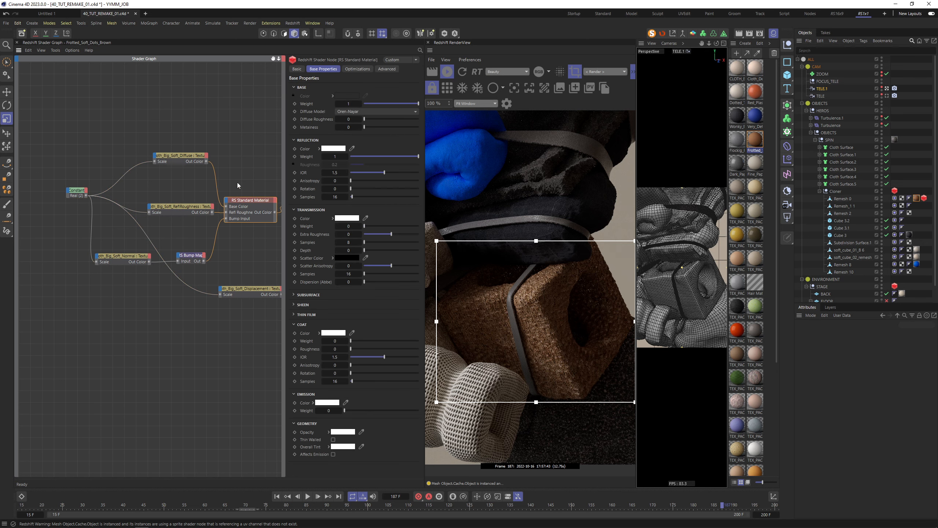
{"action": "middle_click_drag", "start_coordinate": [237, 185], "coordinate": [191, 187]}
{"action": "left_click", "coordinate": [257, 202]}
{"action": "double_click", "coordinate": [359, 175]}
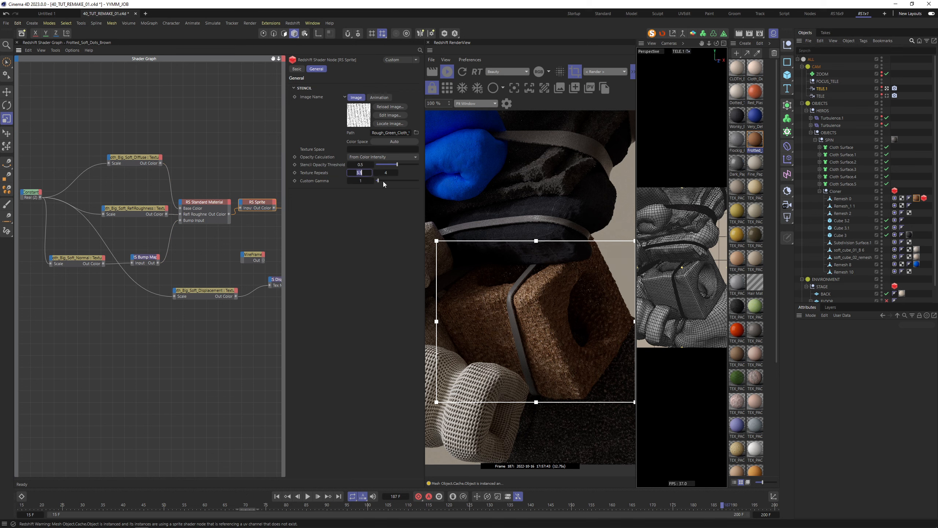
{"action": "type", "text": "2"}
{"action": "key", "text": "Tab"}
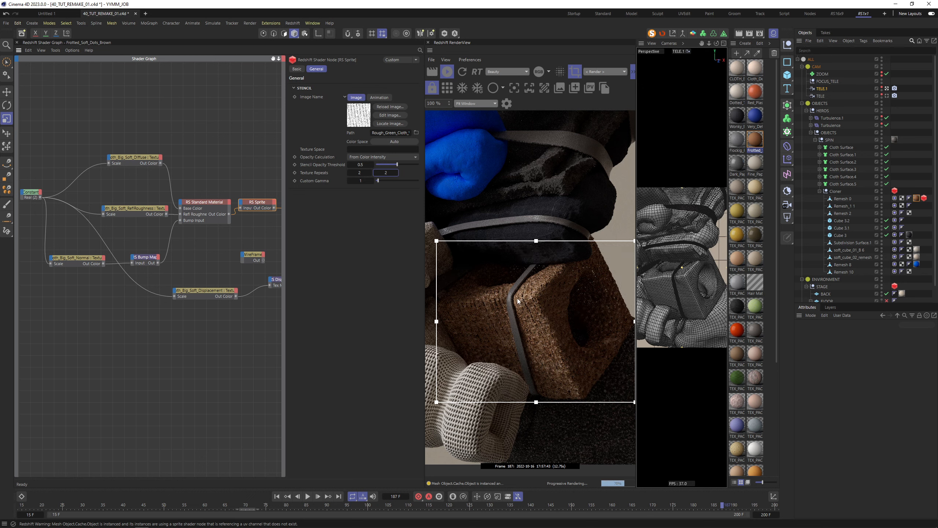
Step: Set the RS Displacement node's Scale to 0.7 after trying 1, and switch back to the original TELE camera
{"action": "middle_click_drag", "start_coordinate": [231, 268], "coordinate": [171, 266]}
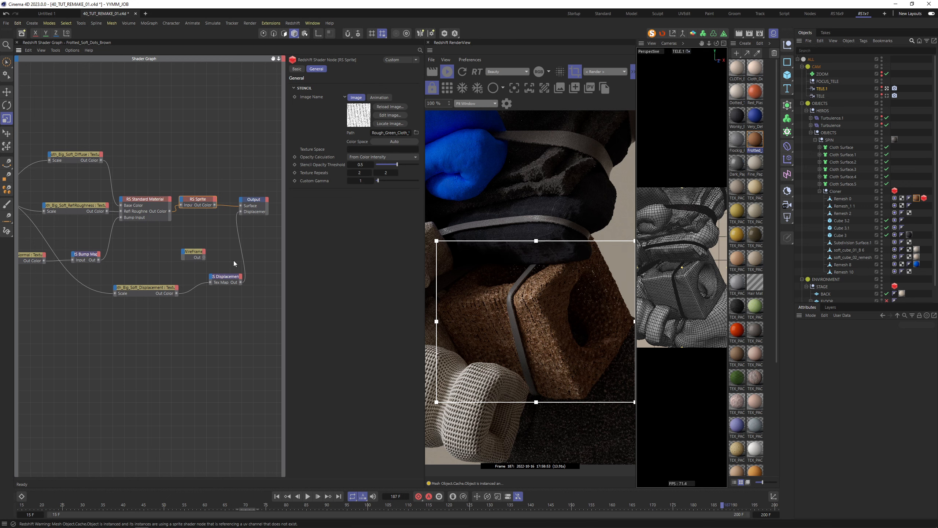
{"action": "left_click", "coordinate": [226, 277]}
{"action": "left_click", "coordinate": [342, 96]}
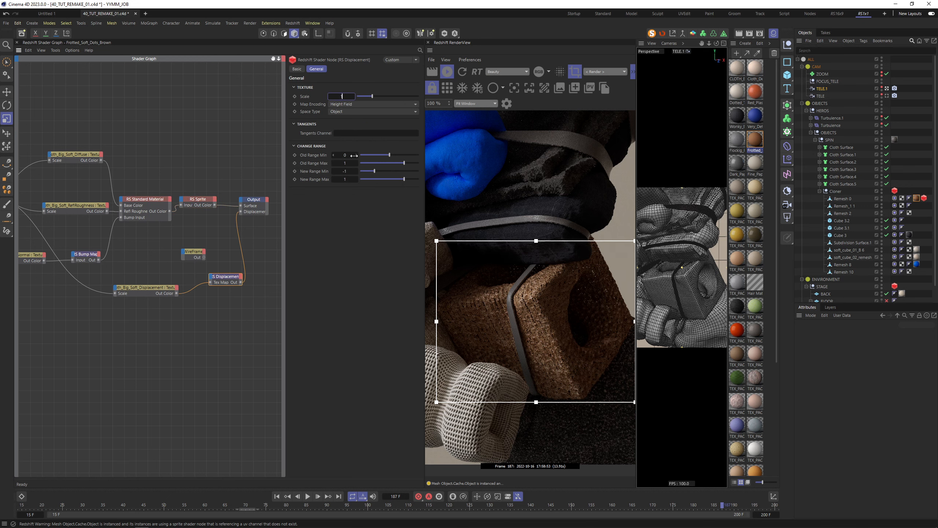
{"action": "type", "text": "1"}
{"action": "key", "text": "Return"}
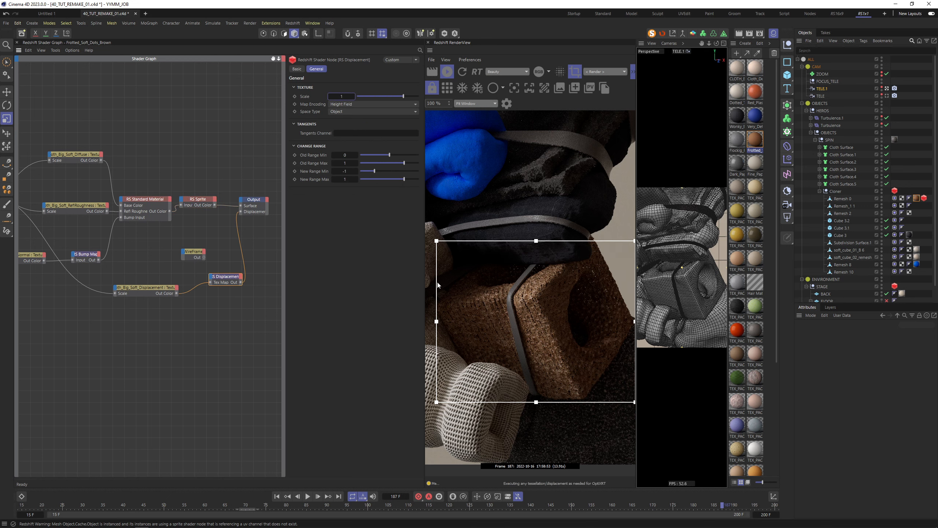
{"action": "left_click", "coordinate": [340, 96]}
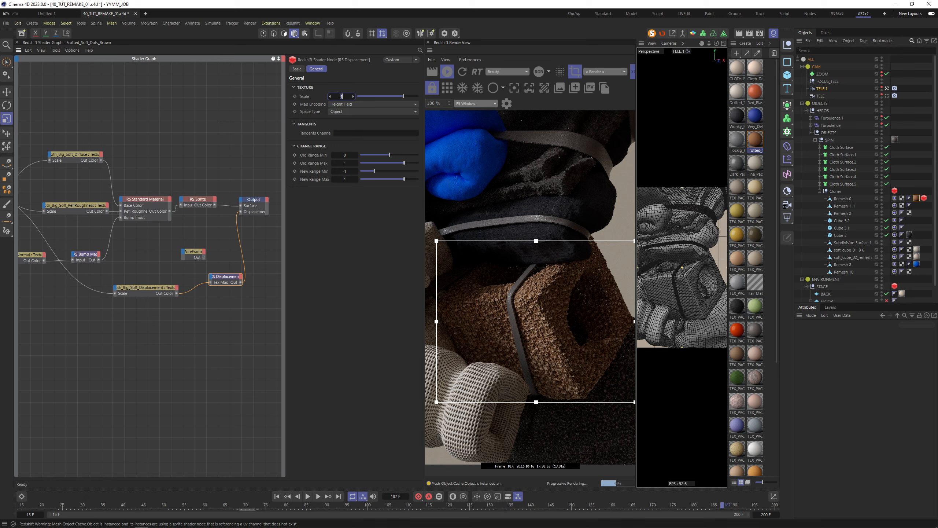
{"action": "type", "text": "0.7"}
{"action": "key", "text": "Return"}
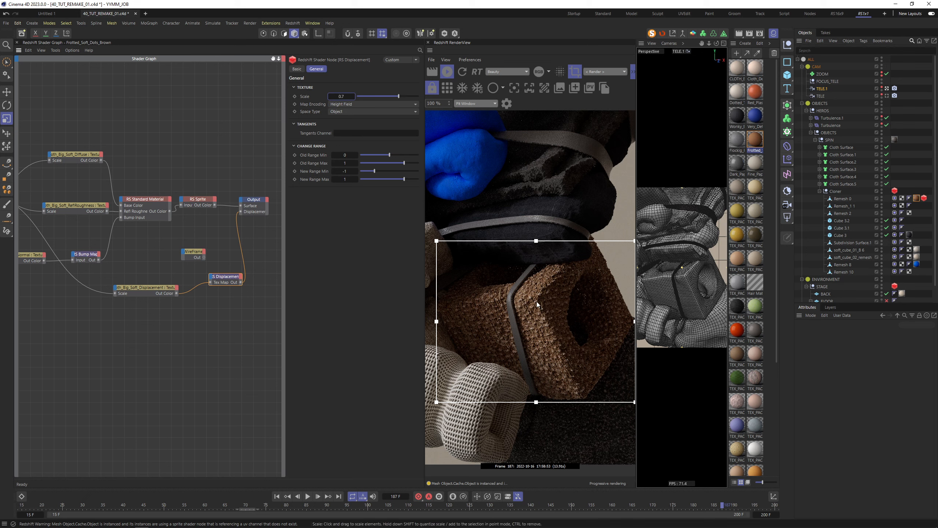
{"action": "left_click", "coordinate": [887, 96]}
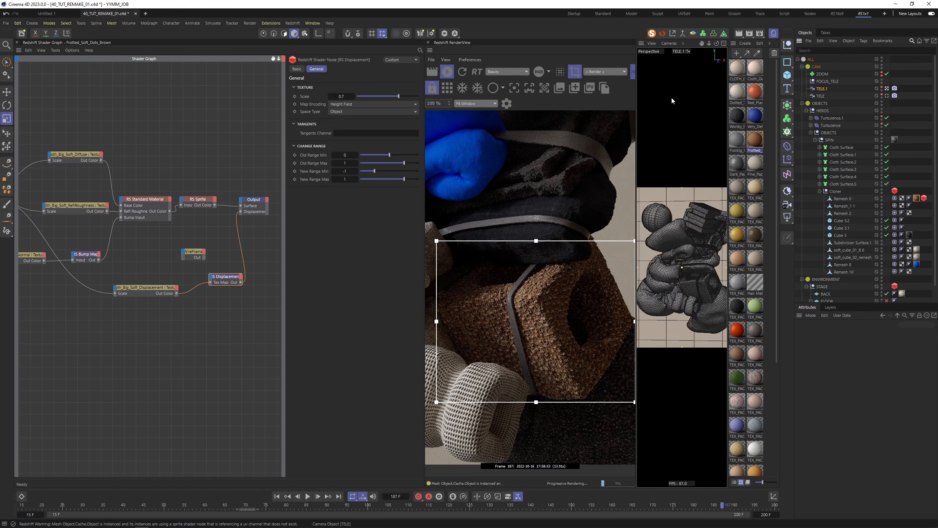
Step: Turn off the render region, try Dark_Paper_Metalic_Finish on the whole Cloner and move that material to Remesh 10
{"action": "left_click", "coordinate": [575, 72]}
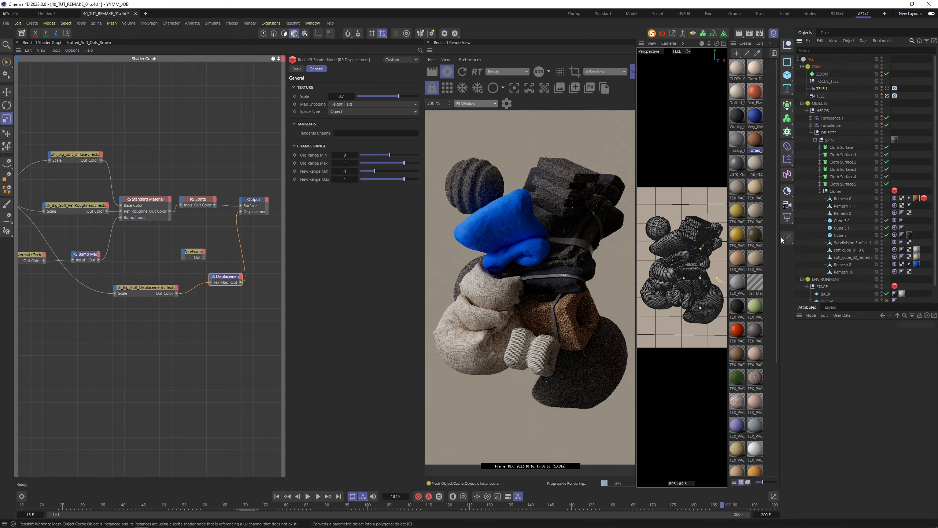
{"action": "left_click_drag", "start_coordinate": [740, 154], "coordinate": [842, 194]}
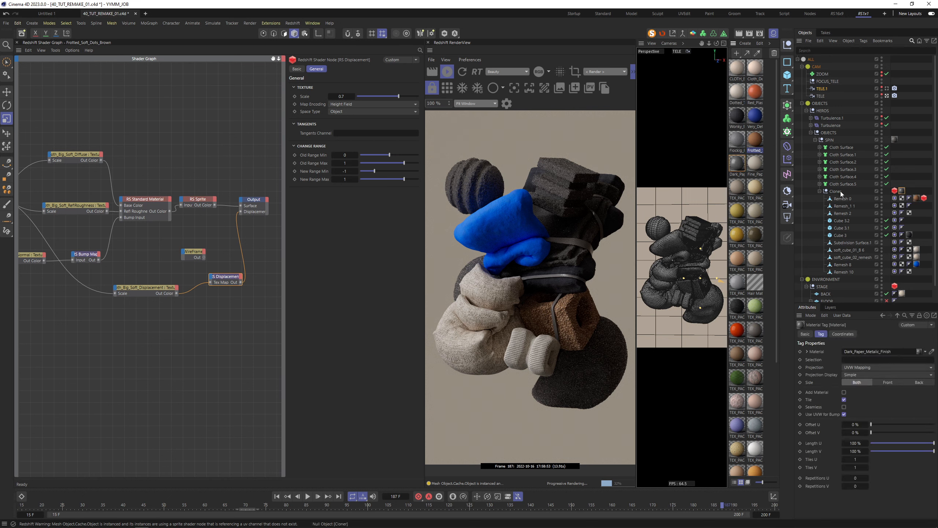
{"action": "left_click", "coordinate": [735, 168]}
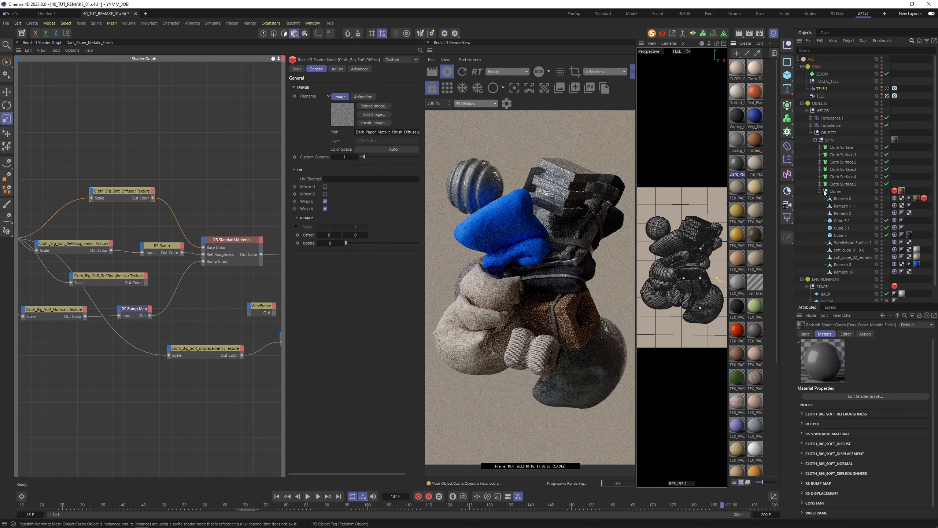
{"action": "left_click", "coordinate": [698, 227]}
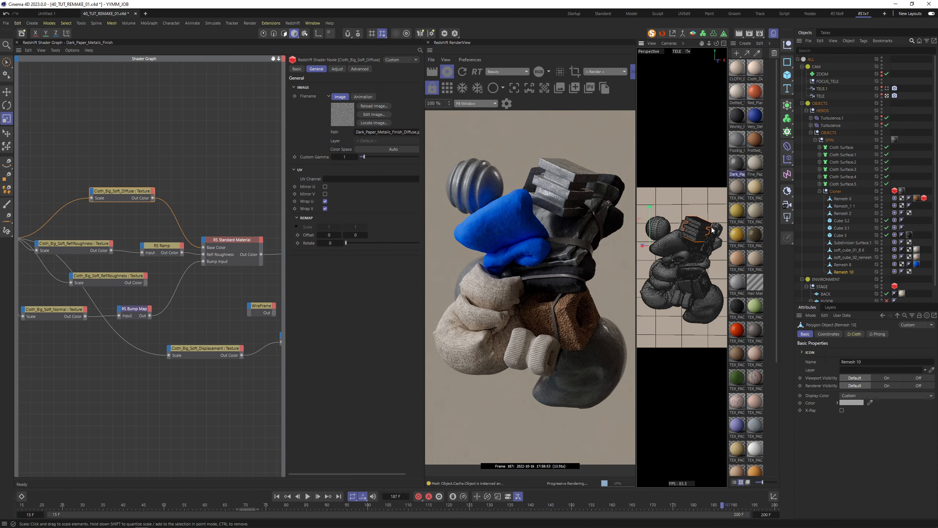
{"action": "left_click_drag", "start_coordinate": [910, 282], "coordinate": [917, 271]}
Step: Try Fine_Paper_Wrinkles_Pink_ on the Cloner, viewed close up at frame 37 through the TELE.1 camera, and move it to Remesh 8
{"action": "left_click_drag", "start_coordinate": [844, 192], "coordinate": [845, 192]}
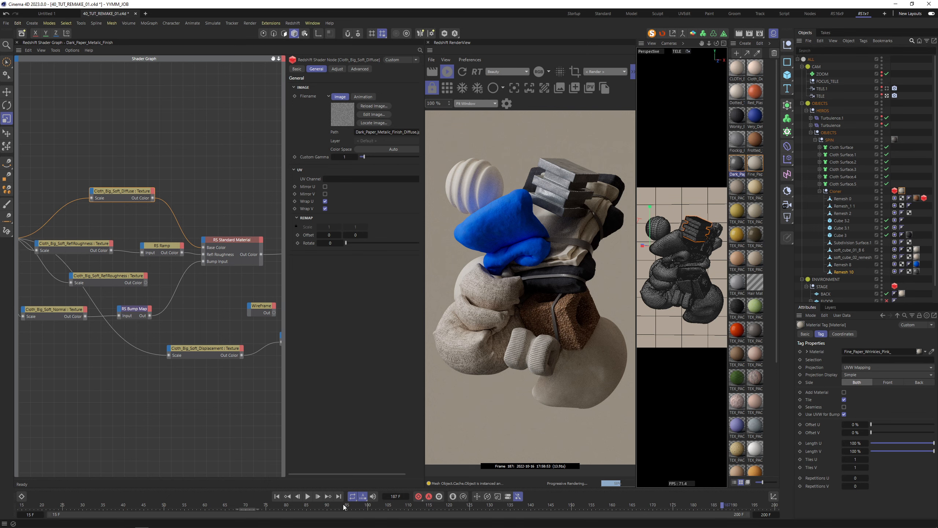
{"action": "left_click_drag", "start_coordinate": [344, 504], "coordinate": [112, 509]}
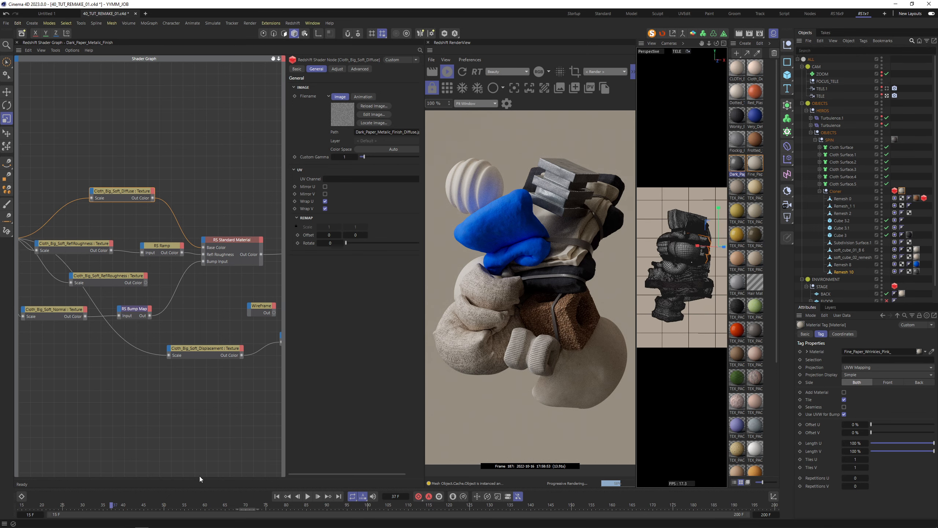
{"action": "left_click", "coordinate": [887, 88]}
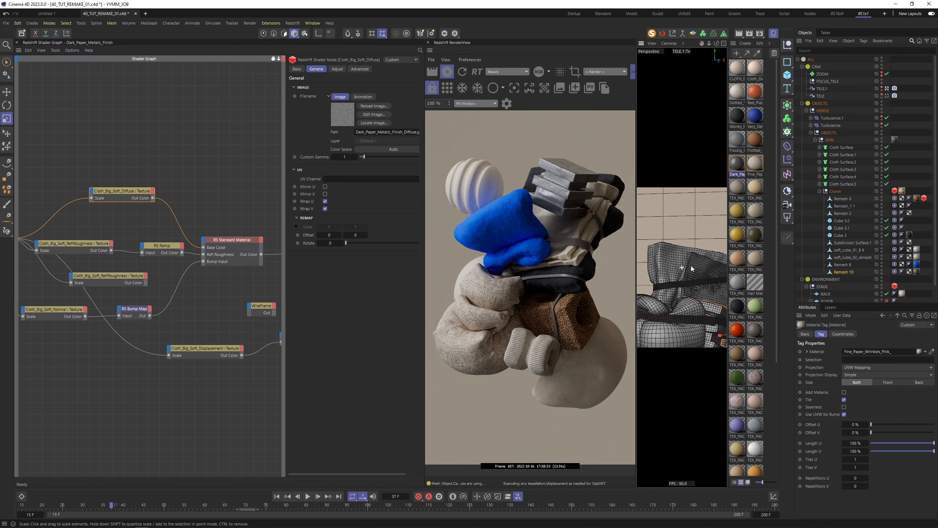
{"action": "left_click_drag", "start_coordinate": [690, 266], "coordinate": [672, 280], "text": "alt"}
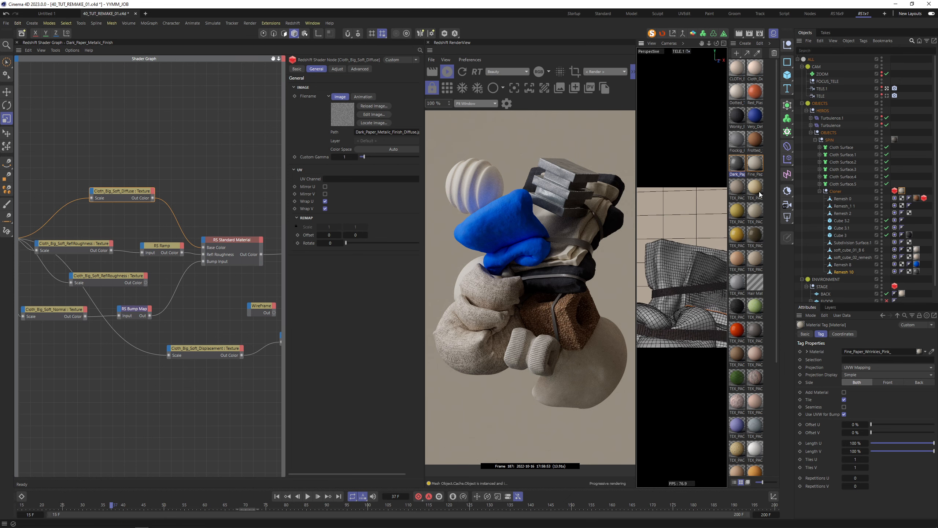
{"action": "scroll", "coordinate": [684, 253], "scroll_direction": "up", "scroll_amount": 5}
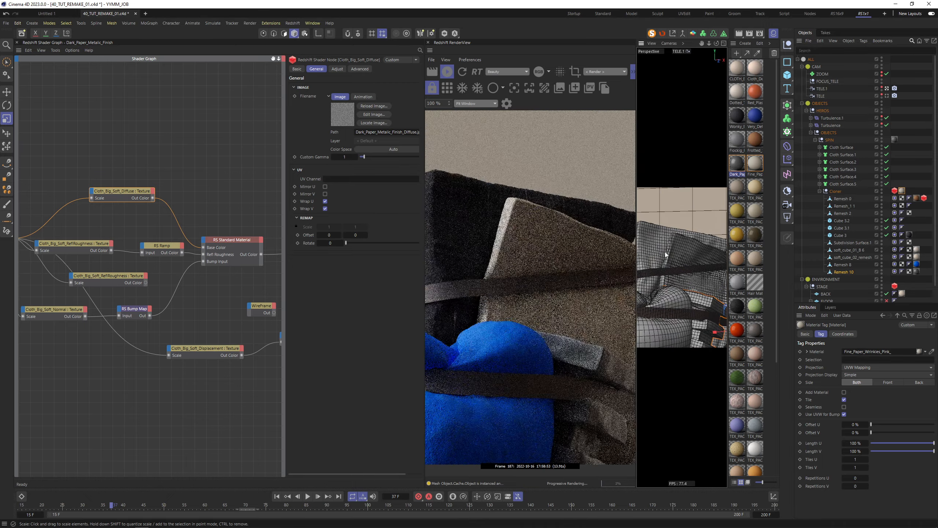
{"action": "scroll", "coordinate": [690, 250], "scroll_direction": "down", "scroll_amount": 5}
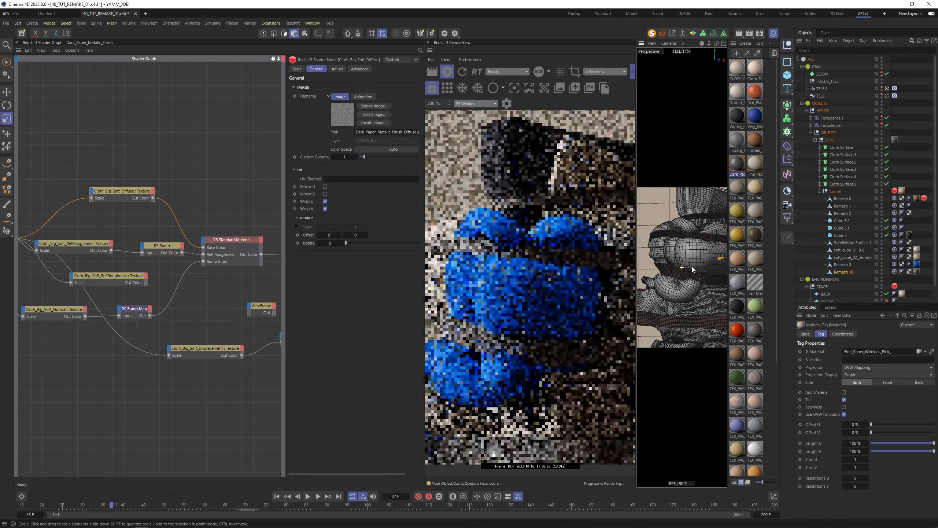
{"action": "left_click_drag", "start_coordinate": [689, 267], "coordinate": [698, 256], "text": "alt"}
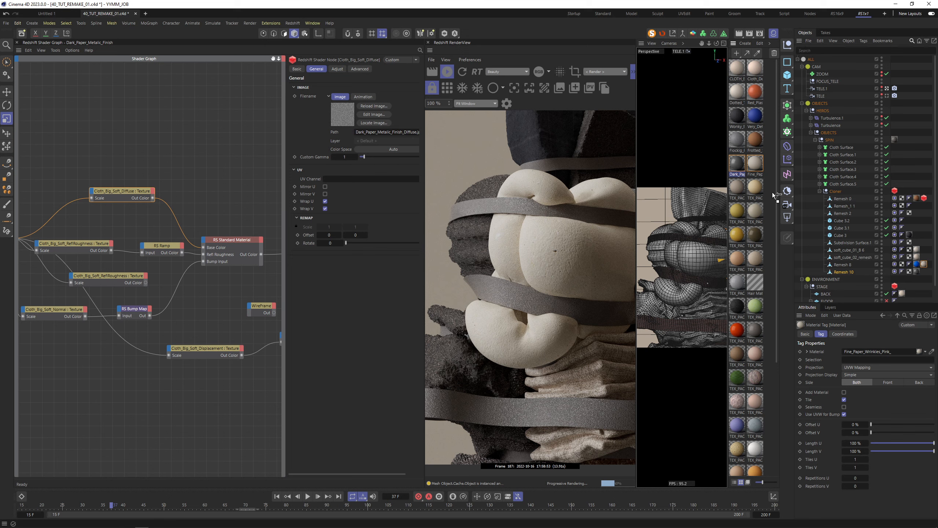
Step: Try the light canvas TEX_PACK2_VSK.26 material on the Cloner and inspect it on the lower objects around Remesh_1 1
{"action": "left_click_drag", "start_coordinate": [772, 192], "coordinate": [836, 191]}
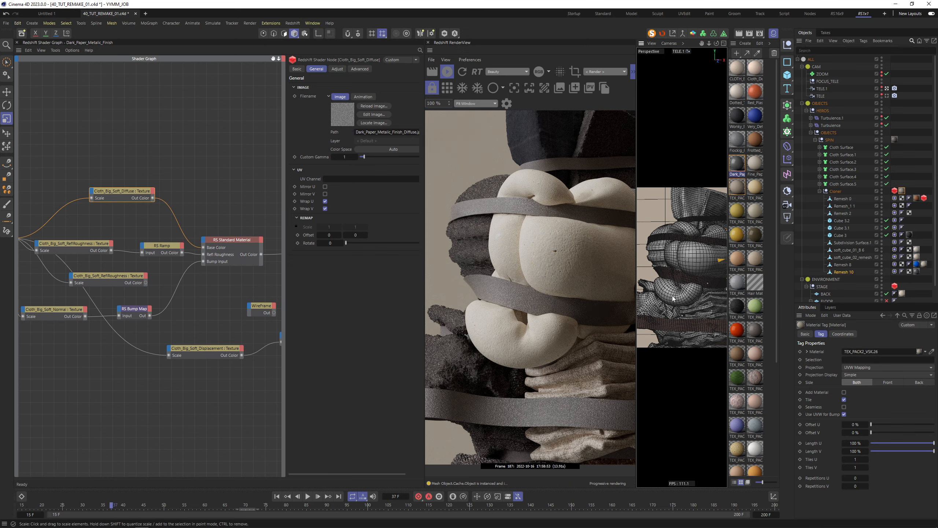
{"action": "left_click_drag", "start_coordinate": [673, 299], "coordinate": [692, 290], "text": "alt"}
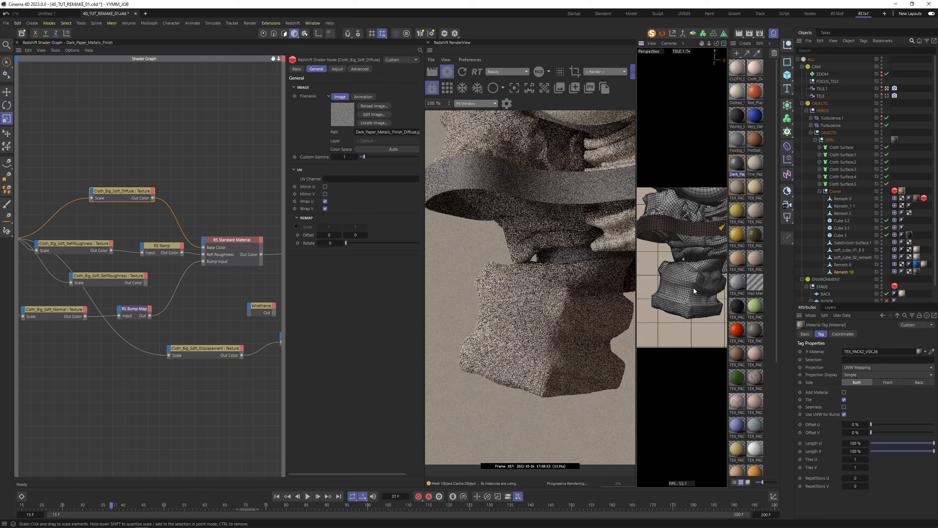
{"action": "left_click", "coordinate": [693, 287]}
{"action": "left_click_drag", "start_coordinate": [691, 288], "coordinate": [701, 258], "text": "alt"}
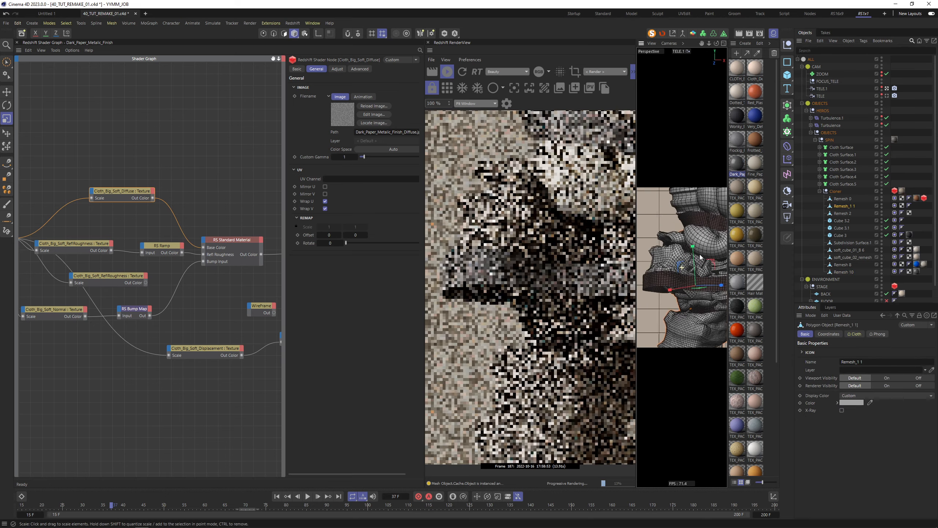
{"action": "left_click", "coordinate": [742, 193]}
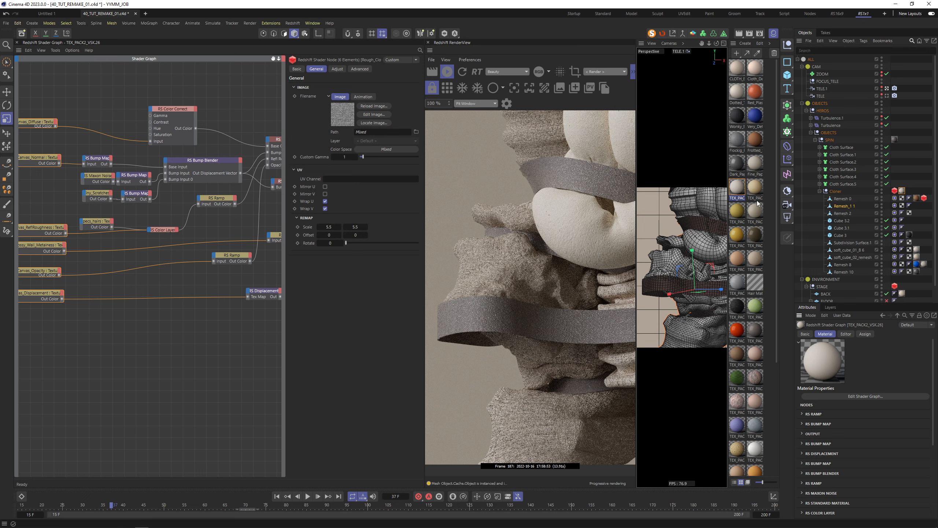
Step: Replace the Cloner's canvas material with the neighbouring yellowish wood material and toggle the SPIN group's visibility off and on
{"action": "left_click_drag", "start_coordinate": [756, 190], "coordinate": [902, 191]}
{"action": "left_click", "coordinate": [883, 139]}
{"action": "left_click", "coordinate": [882, 140]}
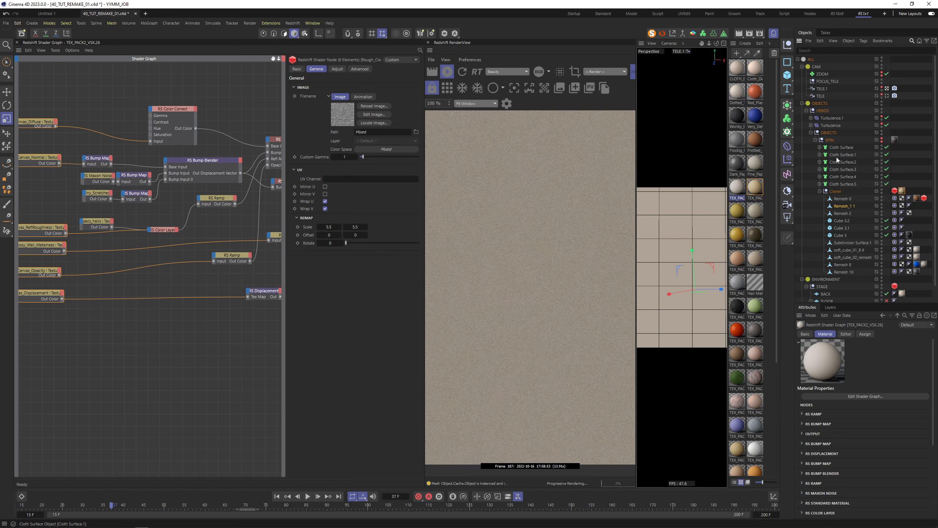
{"action": "left_click", "coordinate": [882, 140]}
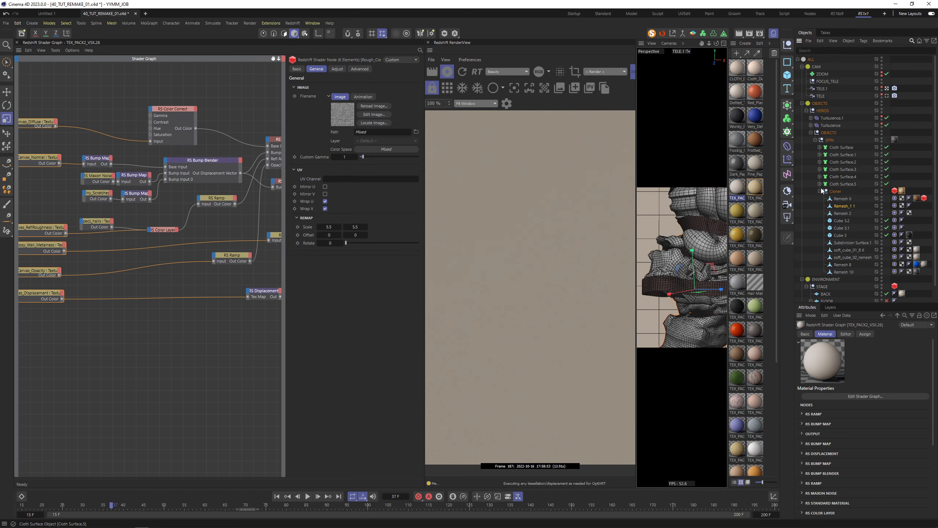
Step: Group all the Cloth Surface objects under a null named ROPES and hide that group
{"action": "left_click_drag", "start_coordinate": [859, 141], "coordinate": [848, 186]}
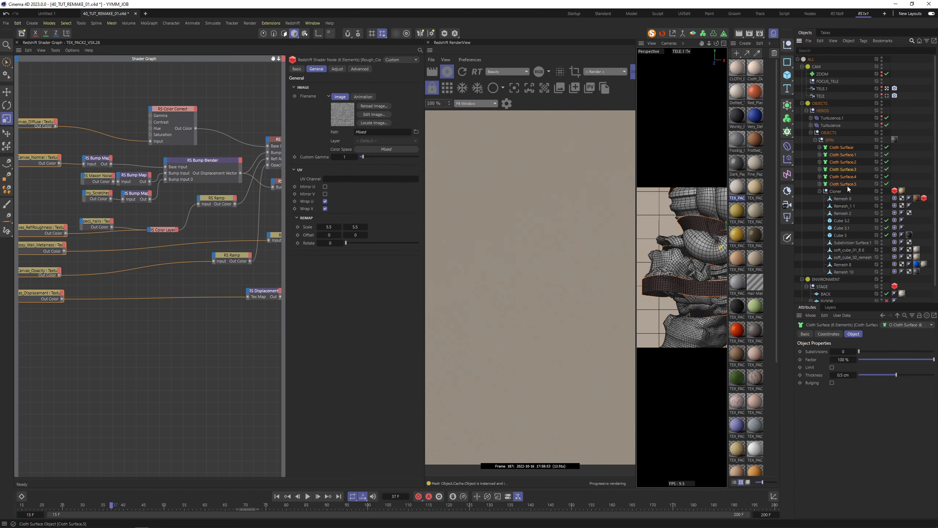
{"action": "key", "text": "alt+g"}
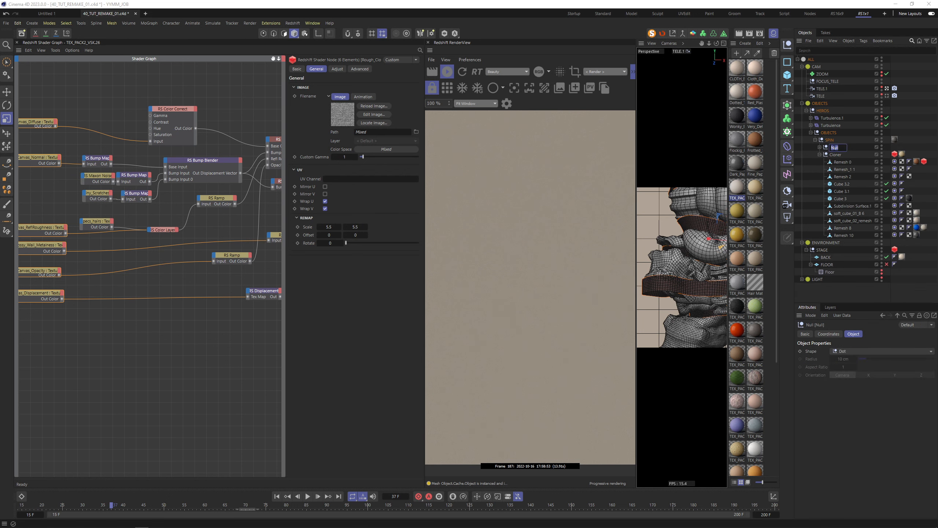
{"action": "type", "text": "ROPES"}
{"action": "key", "text": "Return"}
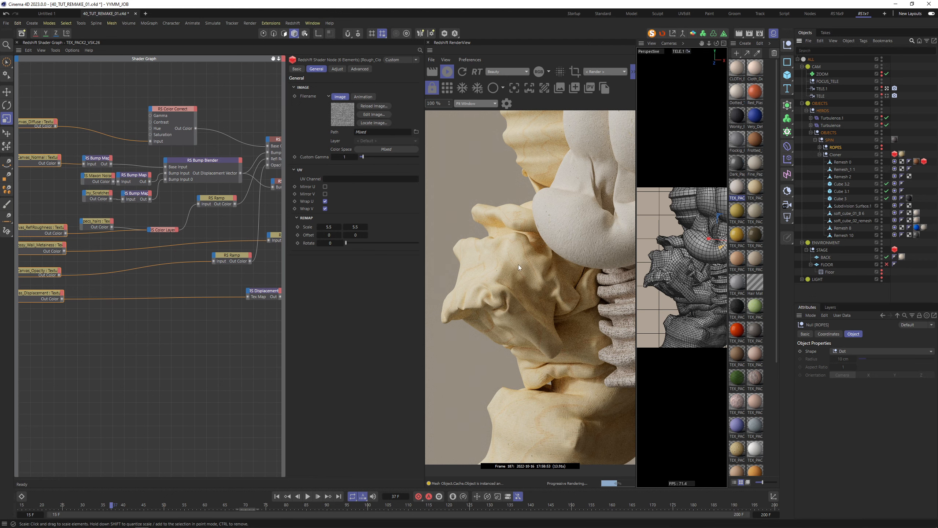
Step: Set the wood material's RS Color Correct node to Gamma 1.292, Contrast 0.657 and Saturation Scale 0.757
{"action": "double_click", "coordinate": [901, 154]}
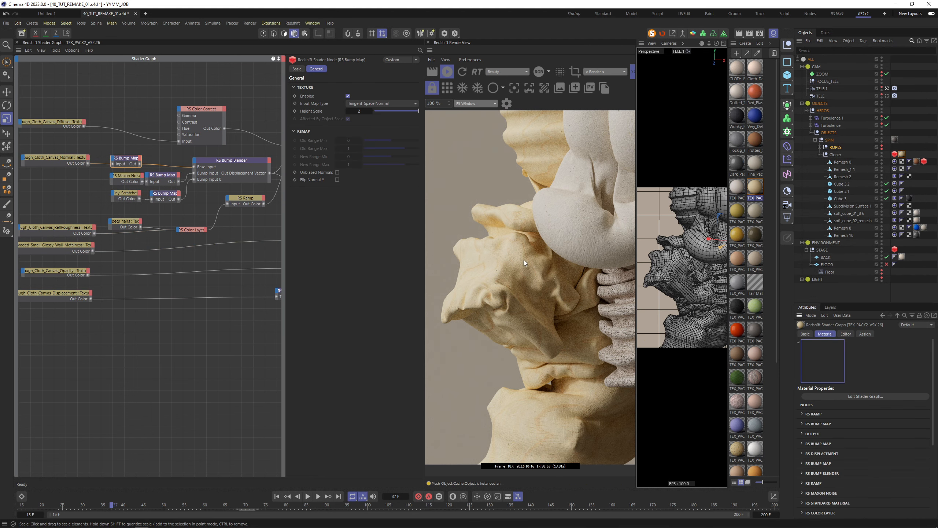
{"action": "left_click", "coordinate": [197, 109]}
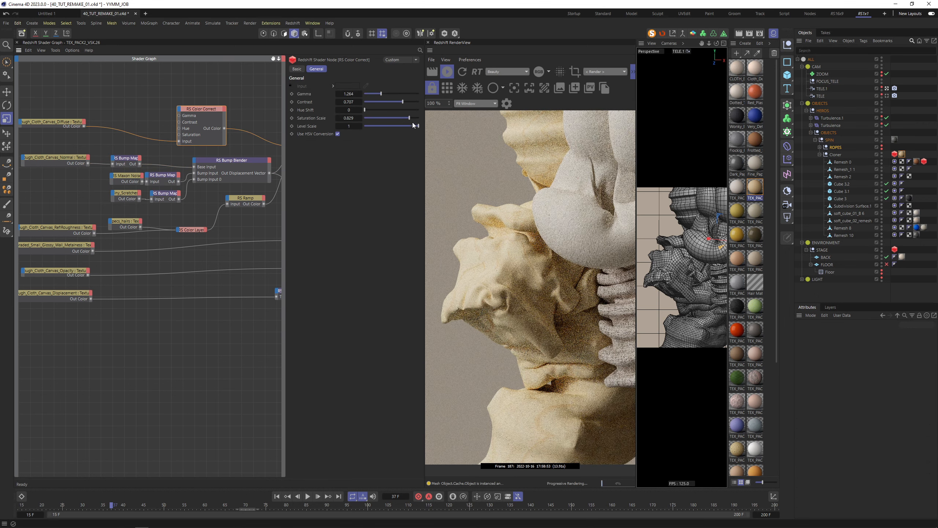
{"action": "left_click", "coordinate": [406, 118]}
{"action": "left_click", "coordinate": [382, 92]}
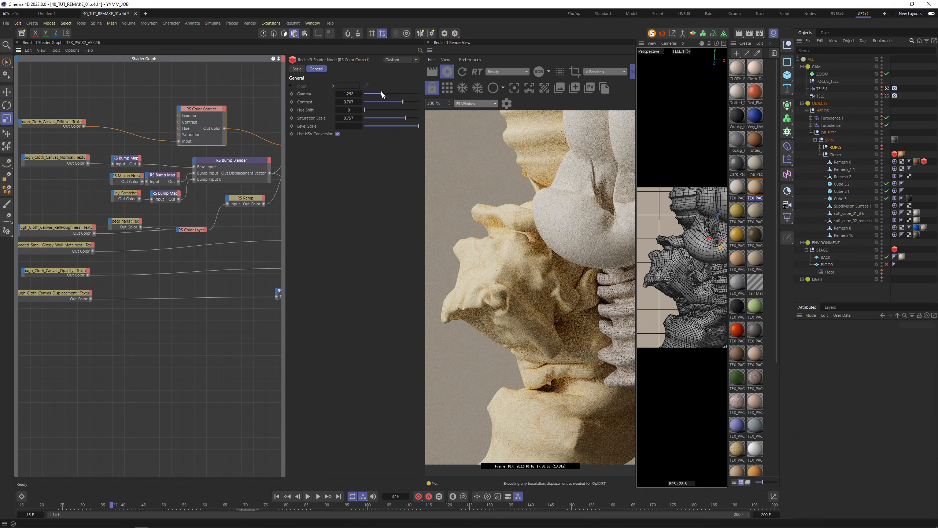
{"action": "left_click_drag", "start_coordinate": [402, 102], "coordinate": [400, 102]}
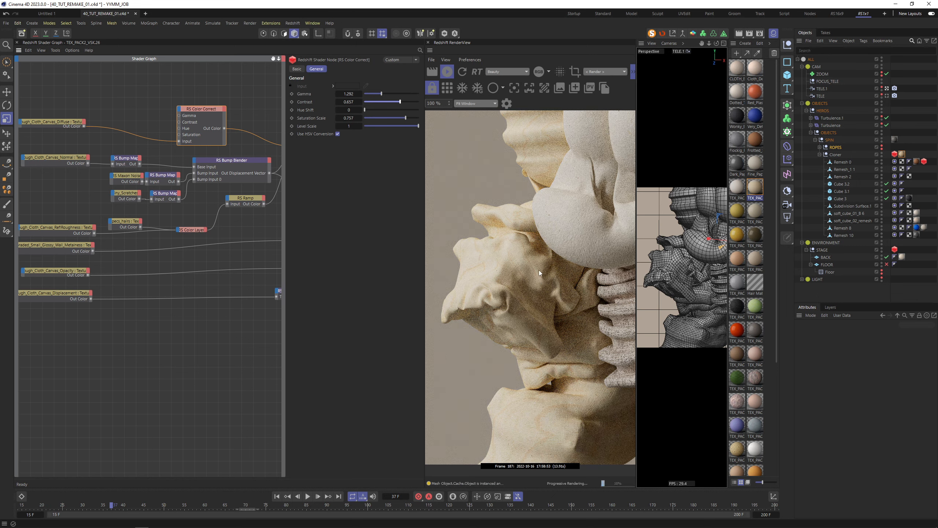
Step: Return to the TELE camera at frame 182 and move the wood material from the Cloner to Remesh 10
{"action": "left_click", "coordinate": [887, 96]}
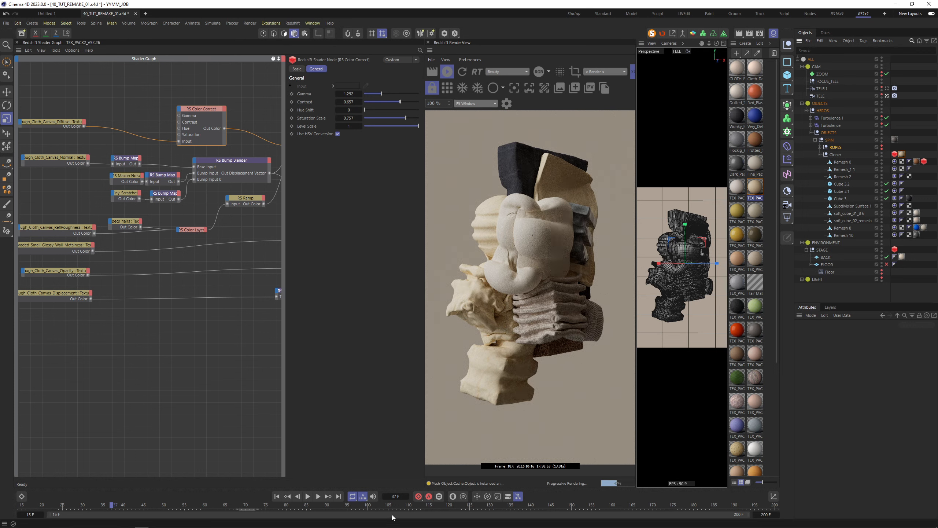
{"action": "left_click", "coordinate": [702, 505]}
{"action": "left_click", "coordinate": [694, 232]}
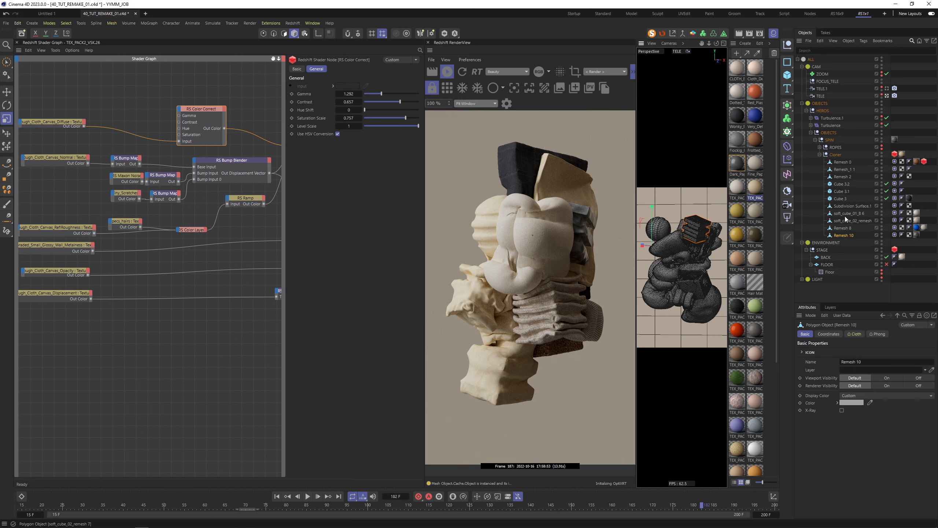
{"action": "left_click_drag", "start_coordinate": [902, 154], "coordinate": [925, 236]}
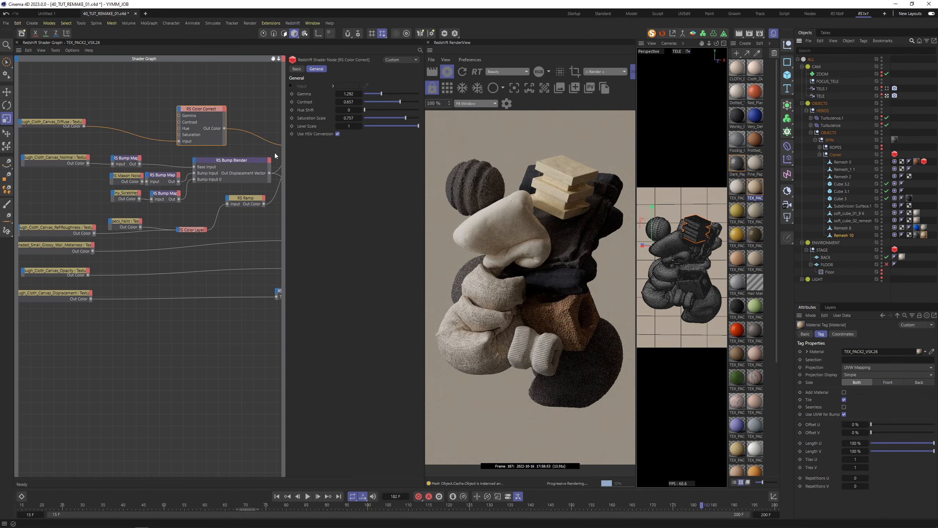
Step: Set the RS Color Correct node's Saturation Scale to 0.697 and Level Scale to 0.883, and frame the wooden Remesh 10 through TELE.1
{"action": "left_click_drag", "start_coordinate": [203, 114], "coordinate": [201, 116]}
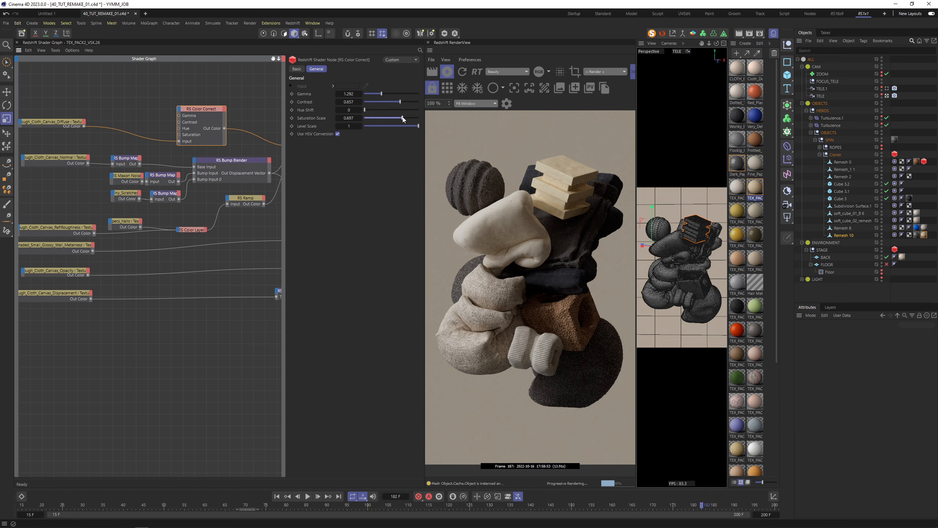
{"action": "left_click_drag", "start_coordinate": [419, 126], "coordinate": [412, 126]}
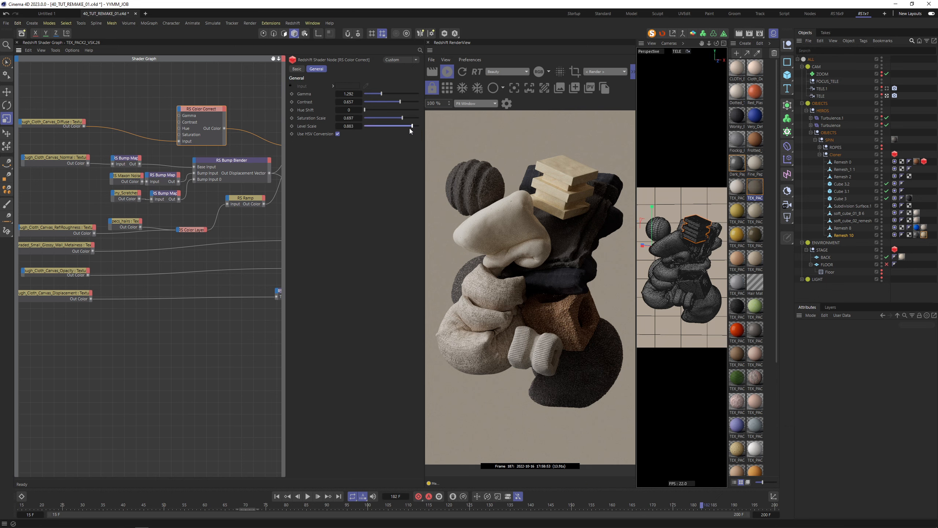
{"action": "left_click", "coordinate": [887, 89]}
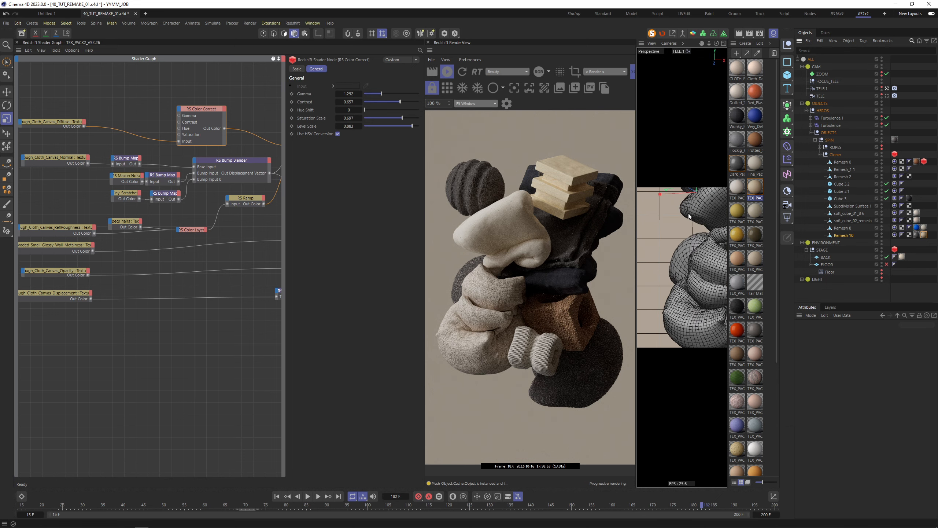
{"action": "middle_click_drag", "start_coordinate": [667, 222], "coordinate": [557, 331], "text": "alt"}
Step: Review the wood Diffuse texture node and set the RS Standard Material's Coat Weight to 0.263 and Coat Roughness to 0.093
{"action": "middle_click_drag", "start_coordinate": [203, 246], "coordinate": [251, 251], "text": "alt"}
{"action": "mouse_move", "coordinate": [171, 228]}
{"action": "middle_mouse_down", "text": "alt"}
{"action": "mouse_move", "coordinate": [148, 240]}
{"action": "mouse_move", "coordinate": [171, 242]}
{"action": "middle_mouse_up", "text": "alt"}
{"action": "left_click_drag", "start_coordinate": [93, 148], "coordinate": [94, 149]}
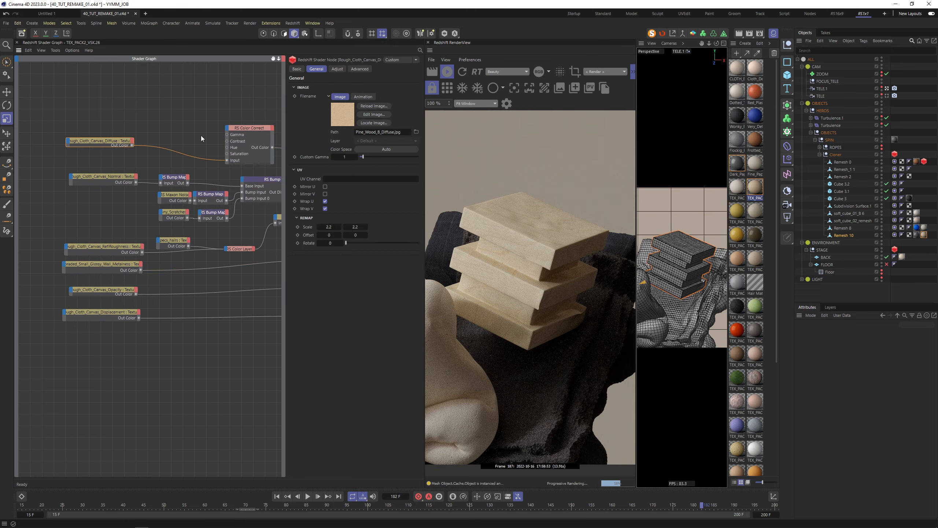
{"action": "middle_click_drag", "start_coordinate": [201, 218], "coordinate": [108, 219], "text": "alt"}
{"action": "left_click", "coordinate": [273, 181]}
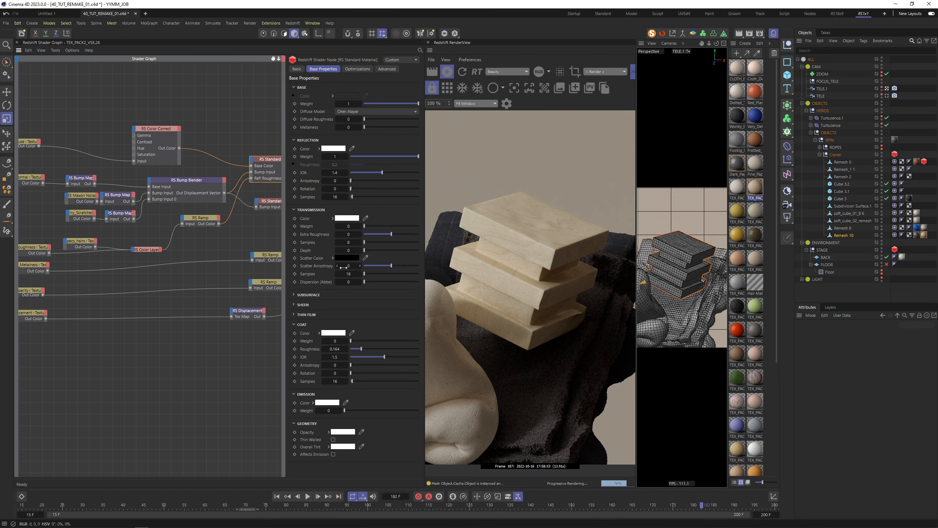
{"action": "left_click", "coordinate": [368, 341]}
{"action": "left_click_drag", "start_coordinate": [359, 349], "coordinate": [356, 350]}
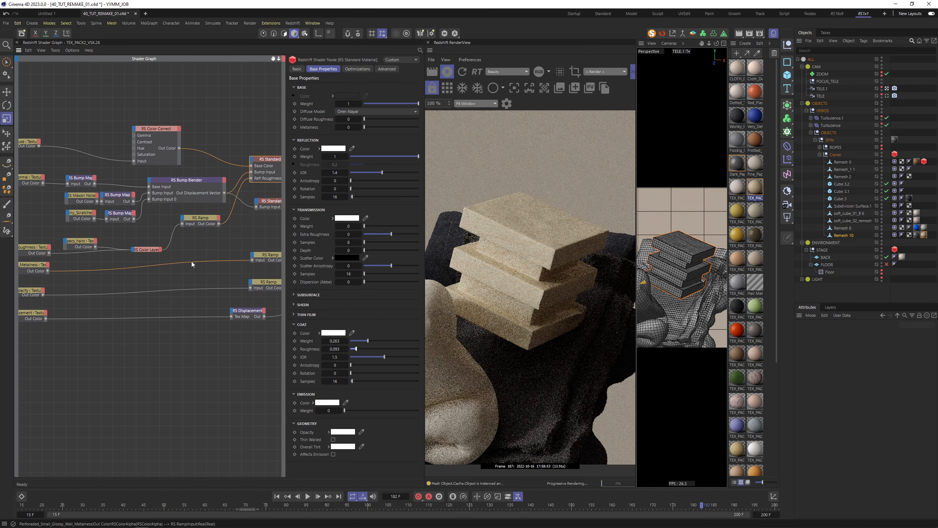
Step: Select the wood material's six main texture nodes together and set their Remap Scale to 2 and 2
{"action": "middle_click_drag", "start_coordinate": [72, 123], "coordinate": [168, 130]}
{"action": "left_click_drag", "start_coordinate": [73, 115], "coordinate": [154, 351]}
{"action": "left_click", "coordinate": [327, 227]}
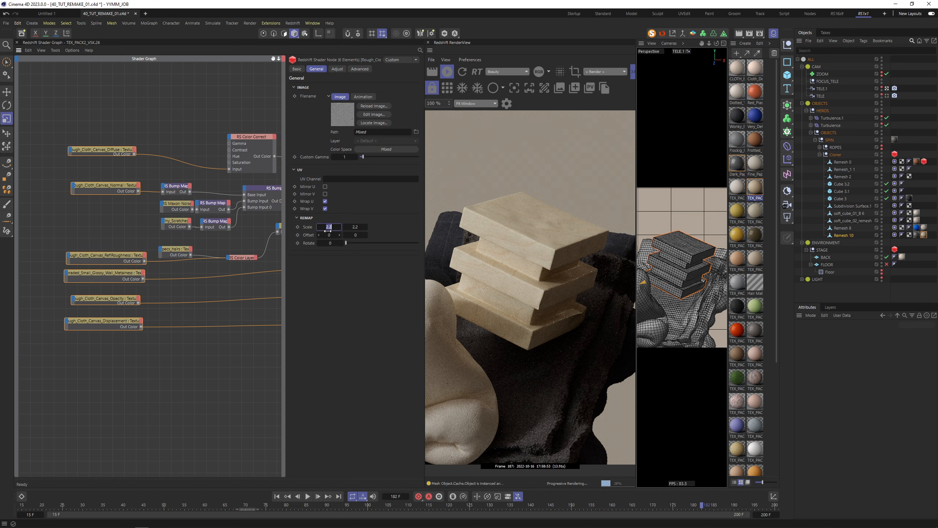
{"action": "type", "text": "2"}
{"action": "key", "text": "Tab"}
{"action": "type", "text": "2"}
{"action": "key", "text": "Tab"}
{"action": "type", "text": "0.1"}
{"action": "key", "text": "Tab"}
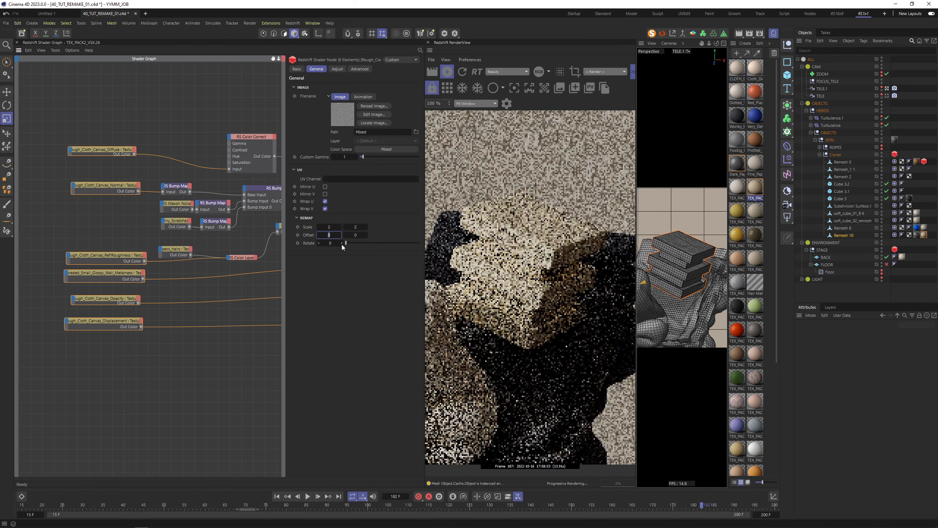
Step: Set the selected wood texture nodes' Remap Offset to 0.1 and 0.1, and check the Normal and RefRoughness texture nodes
{"action": "type", "text": "0.1"}
{"action": "key", "text": "Tab"}
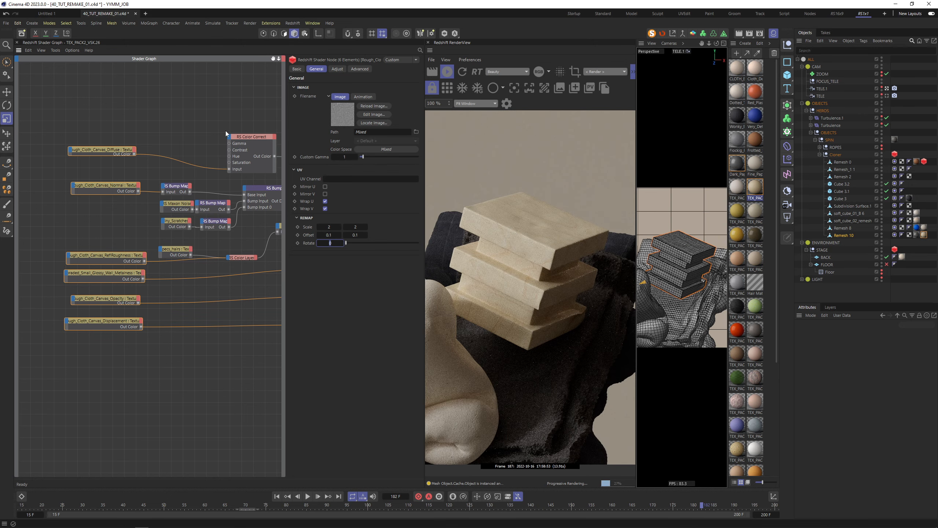
{"action": "left_click", "coordinate": [161, 163]}
{"action": "left_click_drag", "start_coordinate": [114, 172], "coordinate": [126, 244]}
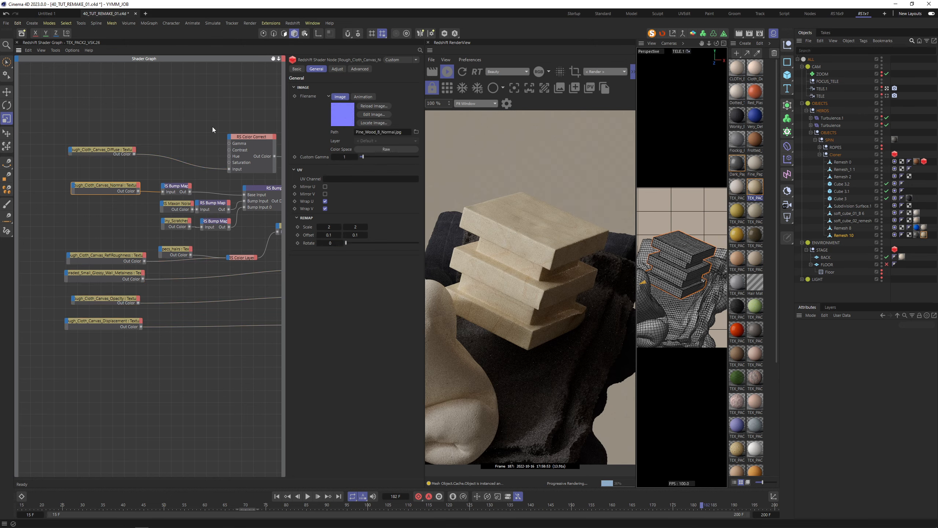
{"action": "middle_click_drag", "start_coordinate": [213, 129], "coordinate": [169, 150]}
{"action": "left_click", "coordinate": [73, 275]}
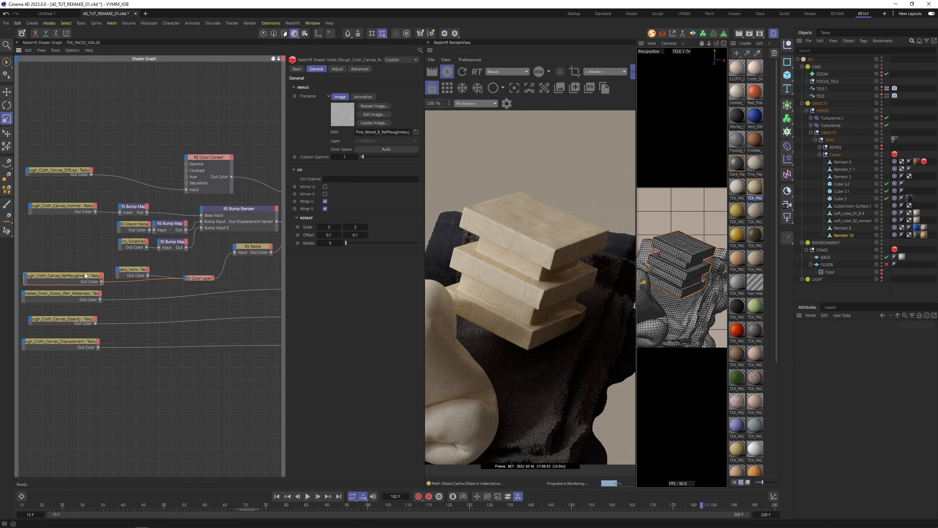
Step: Add an RS Ramp node above the wood Diffuse texture node and feed the Diffuse texture's colour into its input
{"action": "left_click_drag", "start_coordinate": [89, 141], "coordinate": [88, 141]}
{"action": "key", "text": "shift+c"}
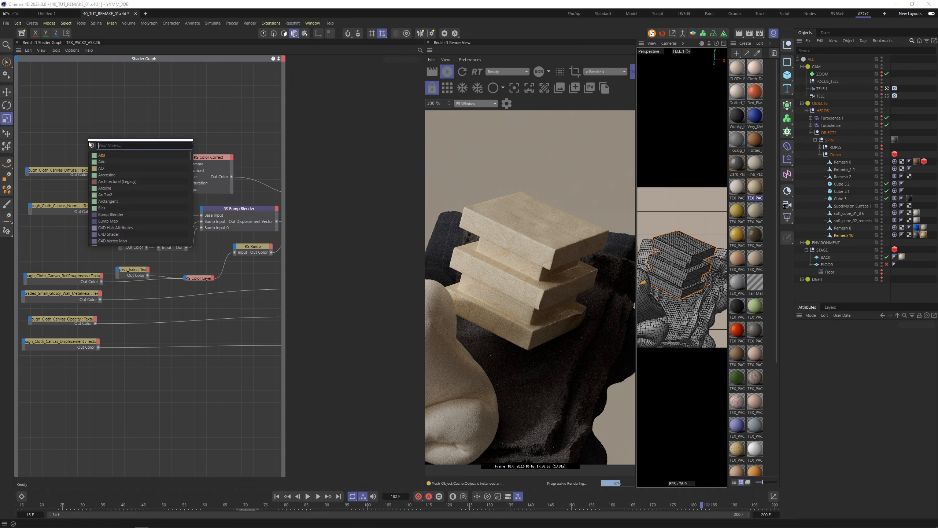
{"action": "type", "text": "ramp"}
{"action": "key", "text": "Return"}
{"action": "left_click_drag", "start_coordinate": [92, 174], "coordinate": [98, 144]}
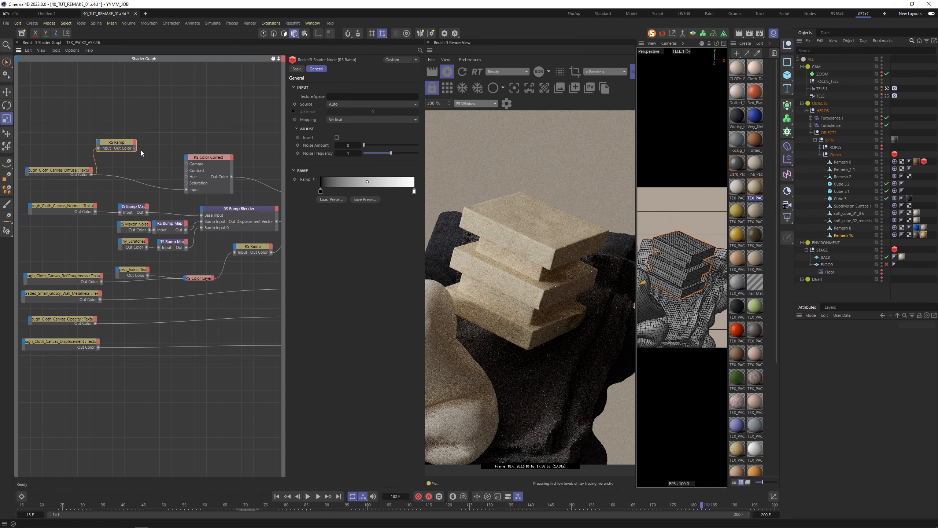
Step: Add an RS Color Layer node with the Color Correct output as Base Color and the ramp as Layer 1 Color, blended with Multiply
{"action": "left_click_drag", "start_coordinate": [217, 157], "coordinate": [212, 148]}
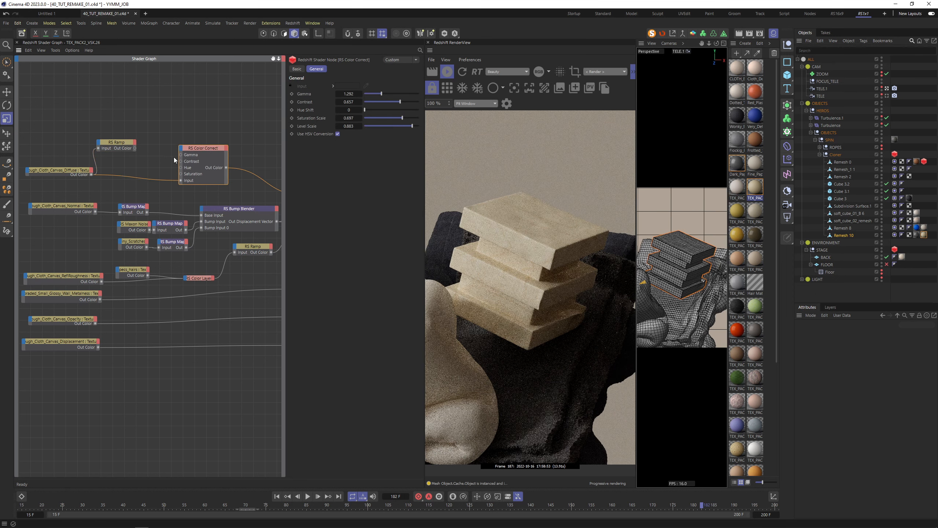
{"action": "middle_click_drag", "start_coordinate": [232, 137], "coordinate": [194, 140], "text": "alt"}
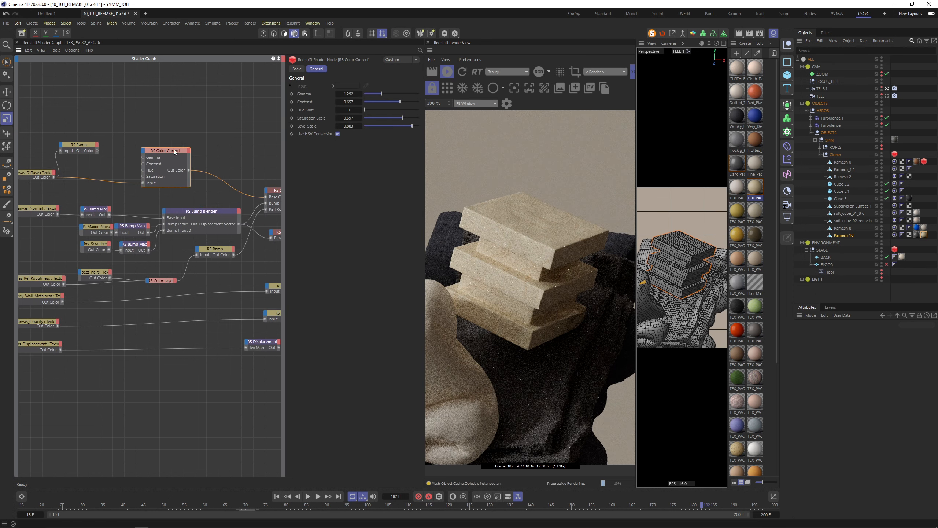
{"action": "left_click_drag", "start_coordinate": [164, 151], "coordinate": [150, 150]}
{"action": "left_click", "coordinate": [186, 143]}
{"action": "key", "text": "shift+c"}
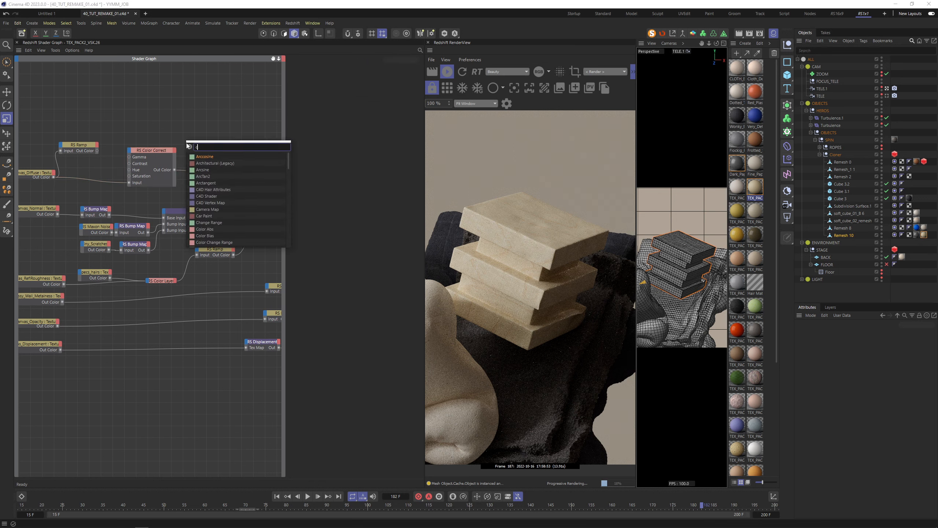
{"action": "type", "text": "col cla"}
{"action": "key", "text": "BackSpace"}
{"action": "key", "text": "BackSpace"}
{"action": "key", "text": "BackSpace"}
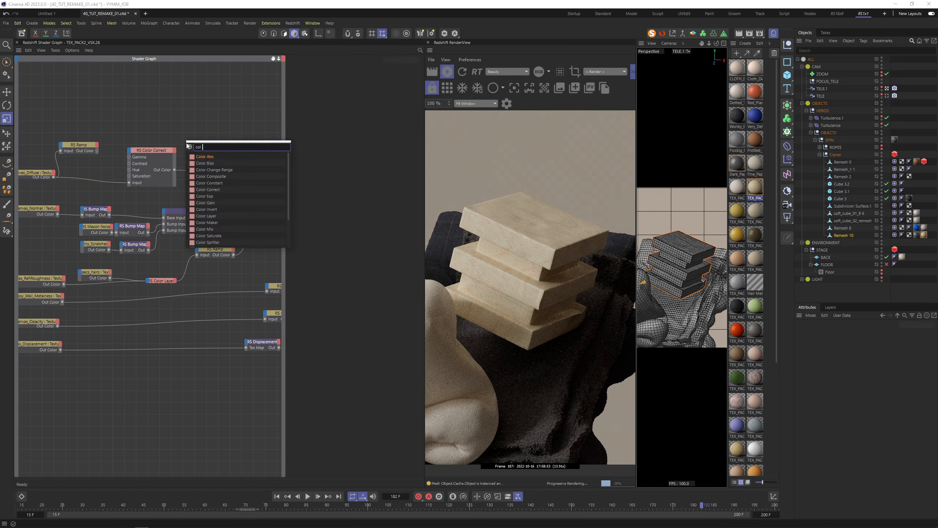
{"action": "type", "text": "lay"}
{"action": "key", "text": "Return"}
{"action": "left_click_drag", "start_coordinate": [175, 170], "coordinate": [196, 148]}
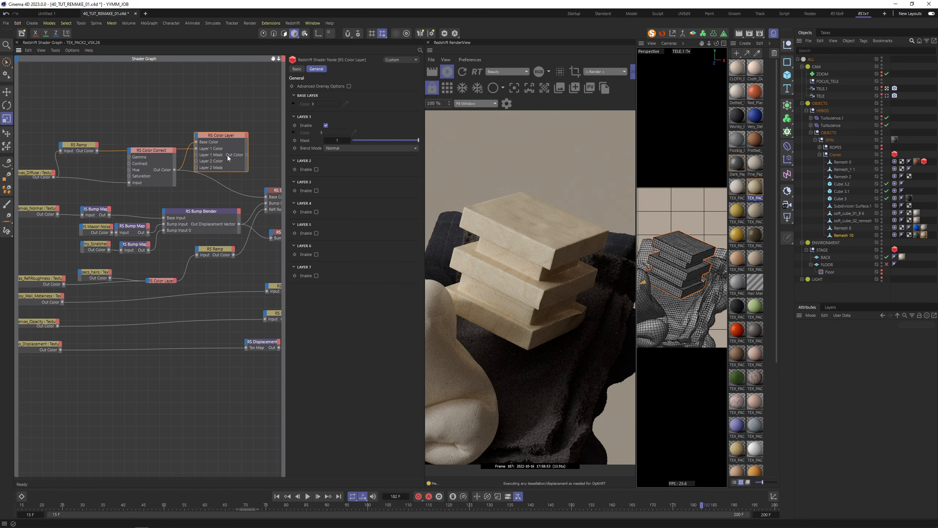
{"action": "left_click", "coordinate": [348, 149]}
{"action": "left_click", "coordinate": [346, 189]}
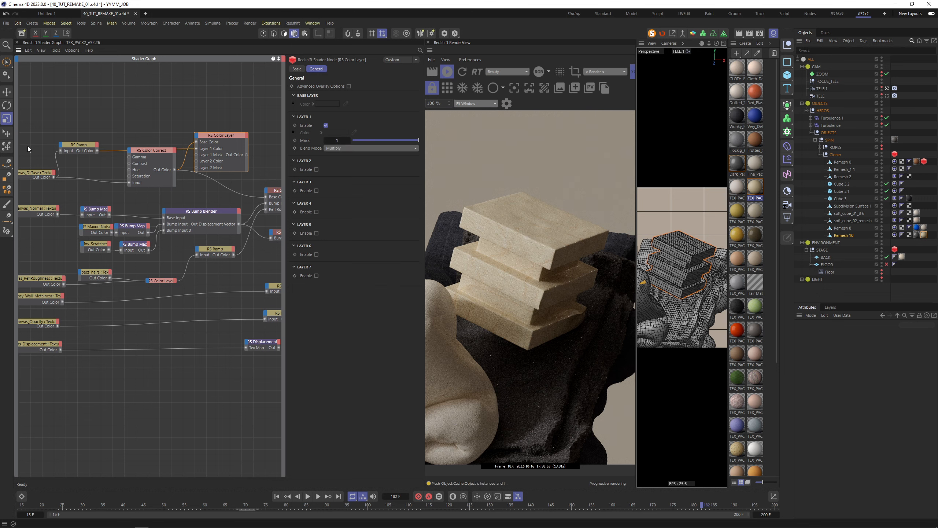
Step: Move the ramp's black knot to about 44% and its white knot inward, and connect the Color Layer to the material's Base Color
{"action": "left_click", "coordinate": [84, 145]}
{"action": "left_click_drag", "start_coordinate": [321, 191], "coordinate": [346, 191]}
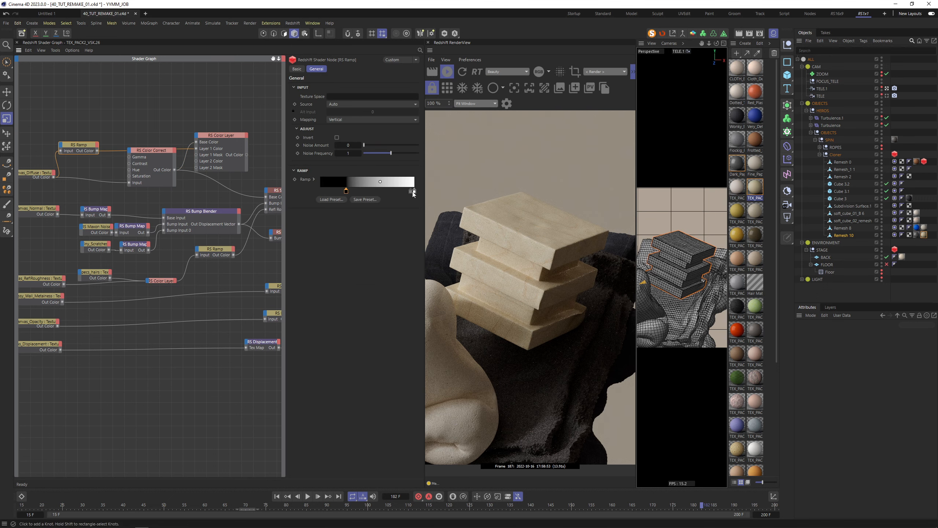
{"action": "left_click_drag", "start_coordinate": [414, 191], "coordinate": [362, 191]}
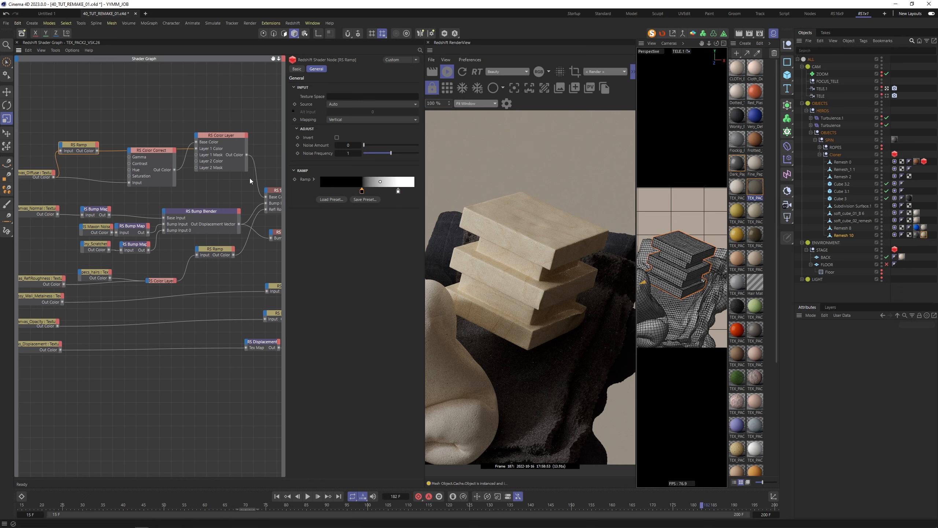
Step: Try the Darken blend mode on the Color Layer's Layer 1, and restore Multiply
{"action": "left_click", "coordinate": [226, 155]}
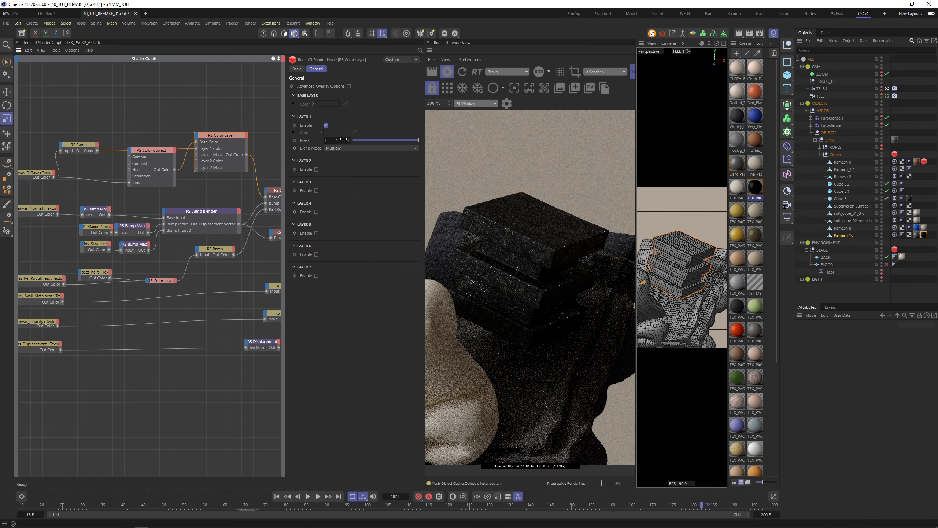
{"action": "left_click", "coordinate": [366, 148]}
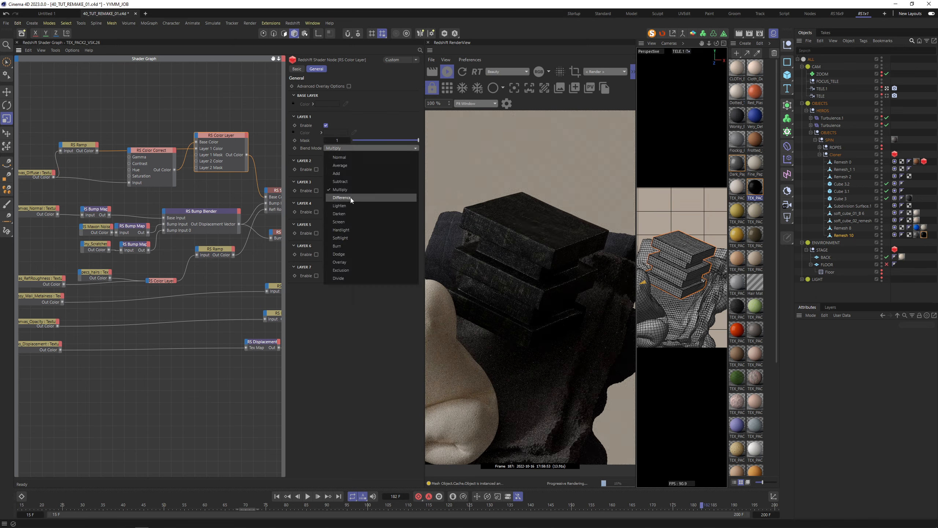
{"action": "left_click", "coordinate": [350, 214]}
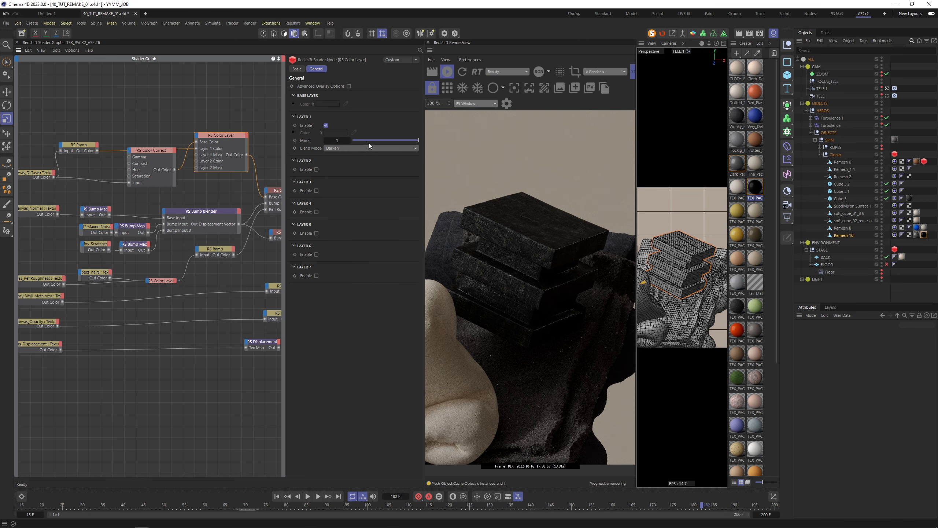
{"action": "left_click", "coordinate": [373, 147]}
{"action": "left_click", "coordinate": [342, 187]}
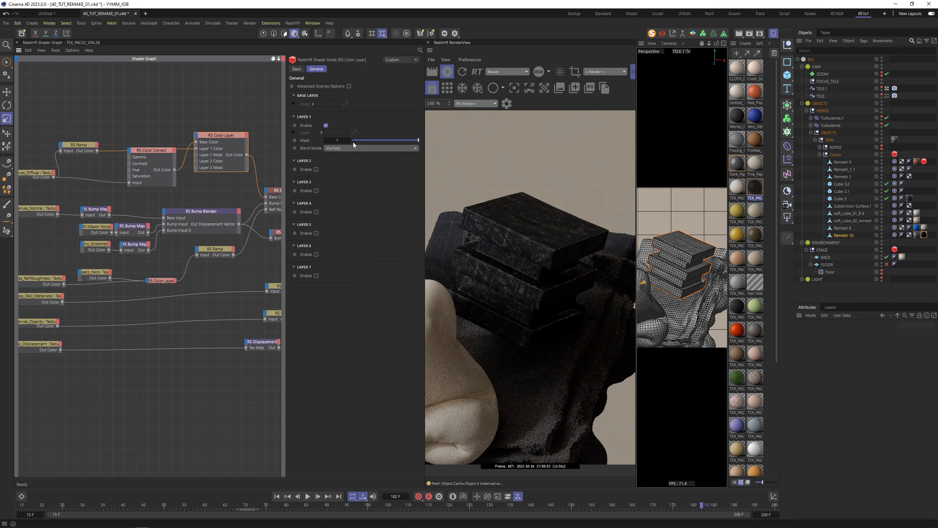
Step: Shift the Diffuse ramp's black and white knots toward the dark end so more of the wood texture stays light
{"action": "left_click", "coordinate": [82, 151]}
{"action": "left_click_drag", "start_coordinate": [362, 193], "coordinate": [339, 193]}
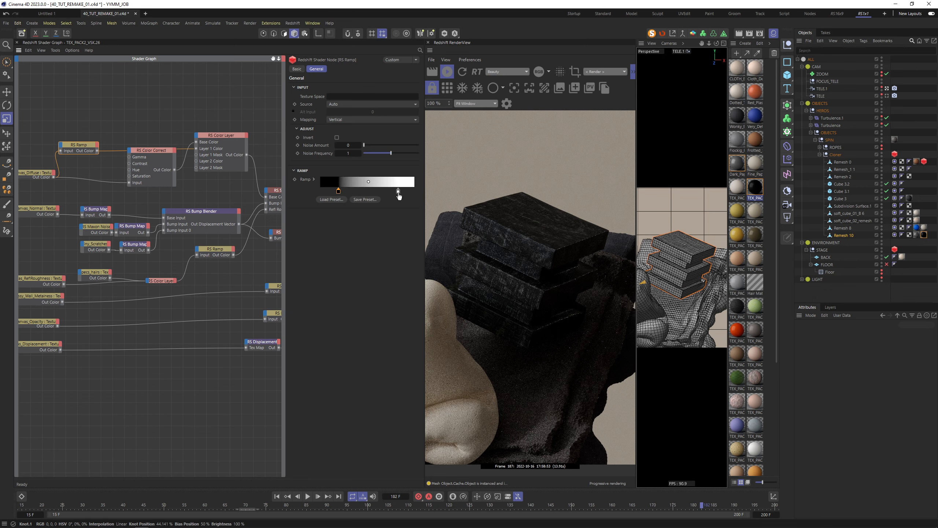
{"action": "left_click_drag", "start_coordinate": [398, 192], "coordinate": [369, 192]}
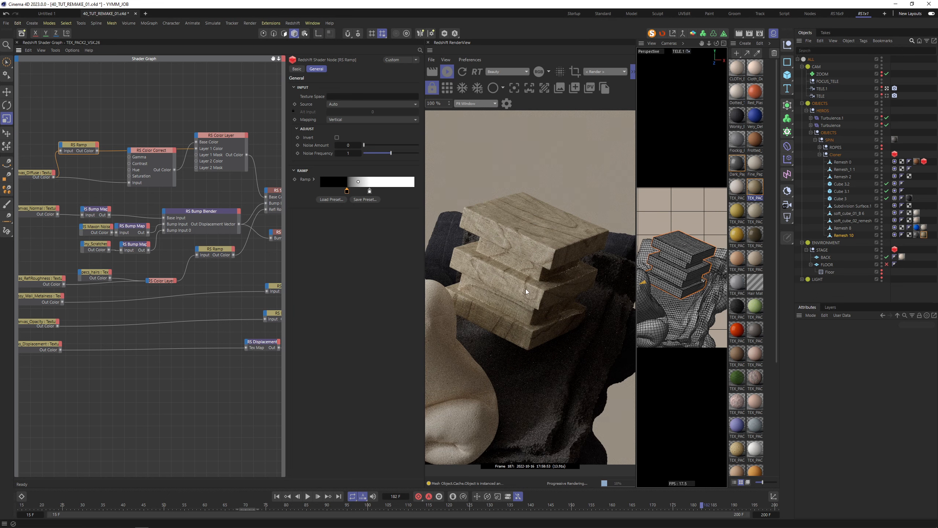
Step: Set the Color Layer's Layer 1 Mask to 0.486 and view the whole stack through the TELE camera
{"action": "left_click", "coordinate": [221, 135]}
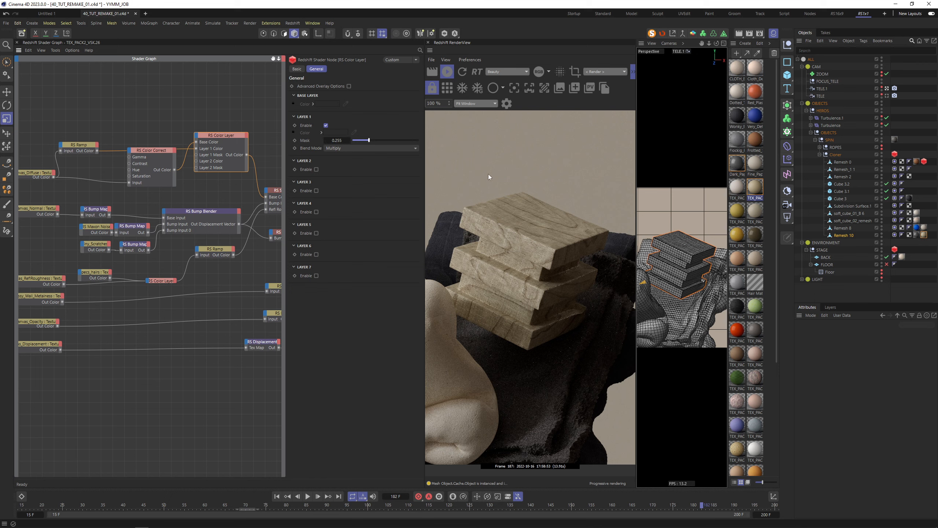
{"action": "left_click_drag", "start_coordinate": [369, 140], "coordinate": [377, 141]}
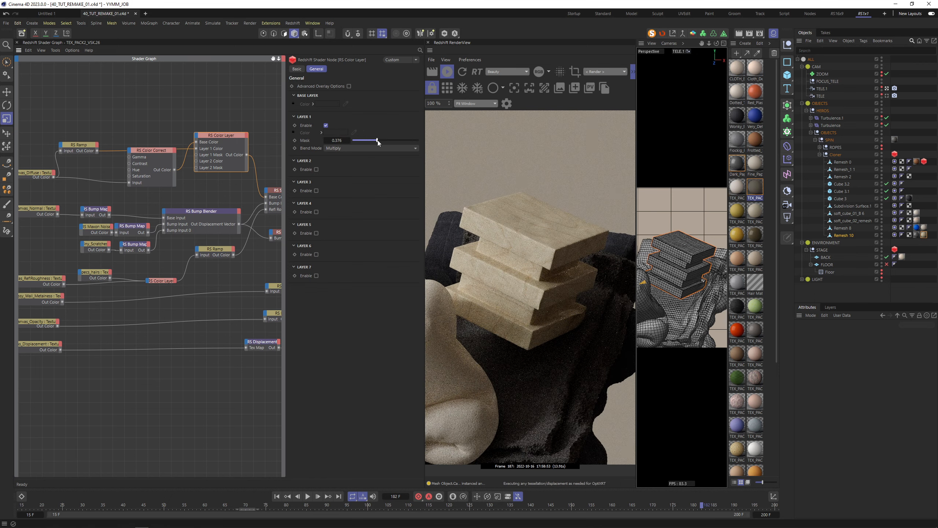
{"action": "left_click", "coordinate": [887, 96]}
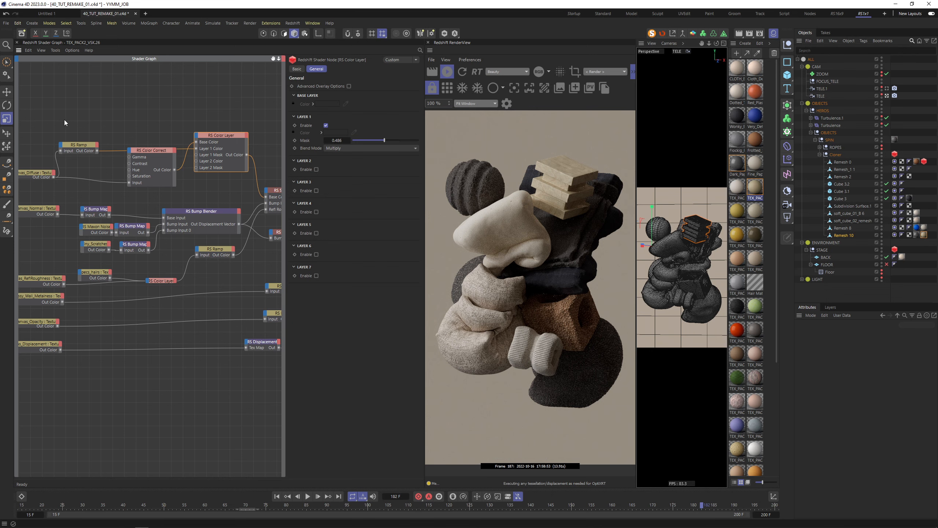
Step: Set the six main wood texture nodes' Remap Scale to 1.5 and 1.5, and the Color Layer's Layer 1 Mask to 0.321
{"action": "left_click", "coordinate": [48, 128]}
{"action": "left_click_drag", "start_coordinate": [48, 128], "coordinate": [34, 356]}
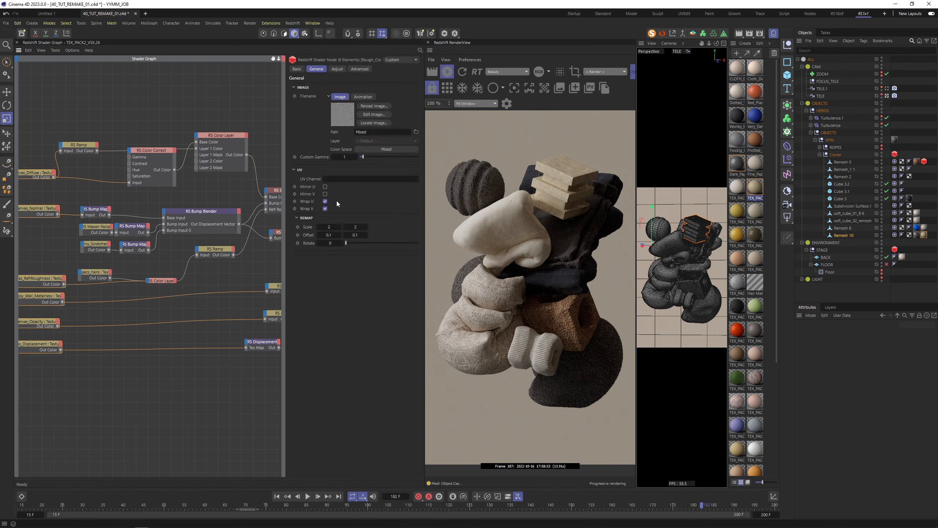
{"action": "double_click", "coordinate": [329, 227]}
{"action": "type", "text": "1.5"}
{"action": "key", "text": "Tab"}
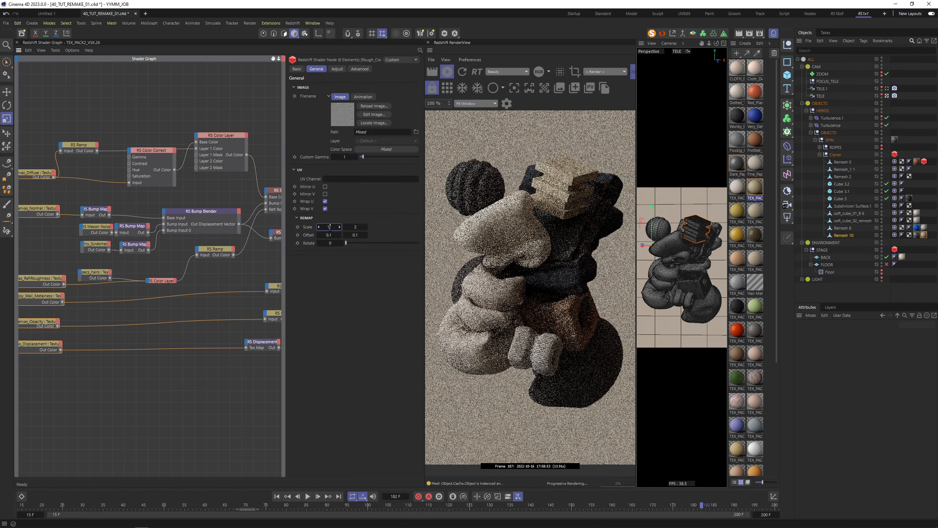
{"action": "type", "text": "1.5"}
{"action": "key", "text": "Tab"}
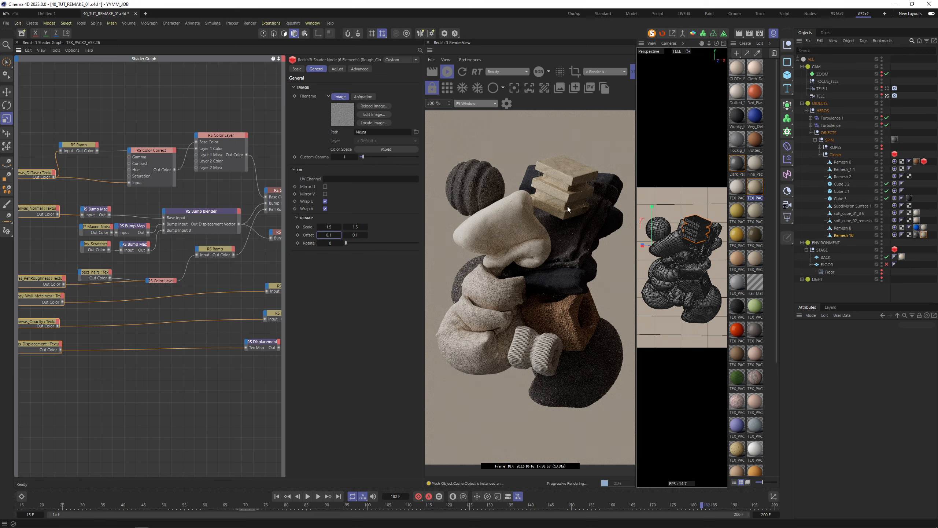
{"action": "left_click", "coordinate": [242, 158]}
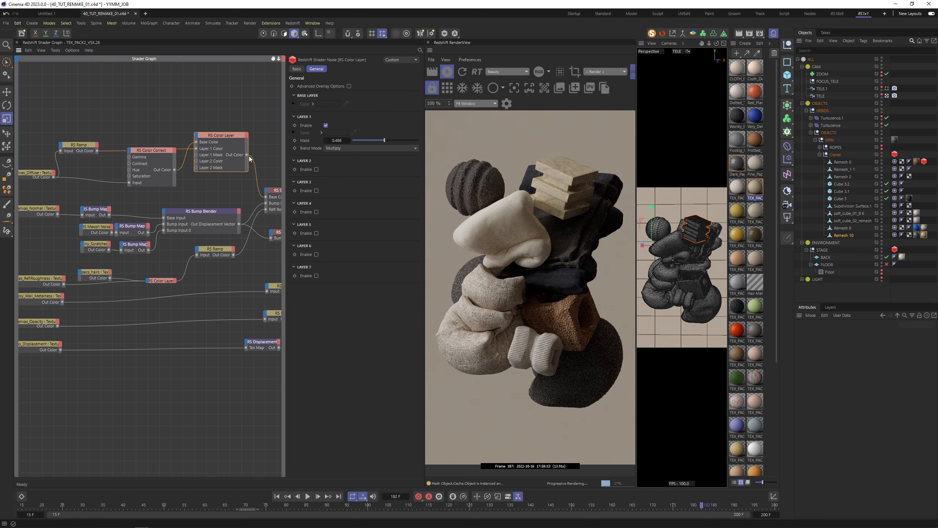
{"action": "left_click", "coordinate": [374, 140]}
Step: Assign the yellow cloth material to the Cloner and the Dark_Paper_Metalic_Finish material to the ribbed Subdivision Surface.1 ball
{"action": "left_click_drag", "start_coordinate": [745, 206], "coordinate": [843, 157]}
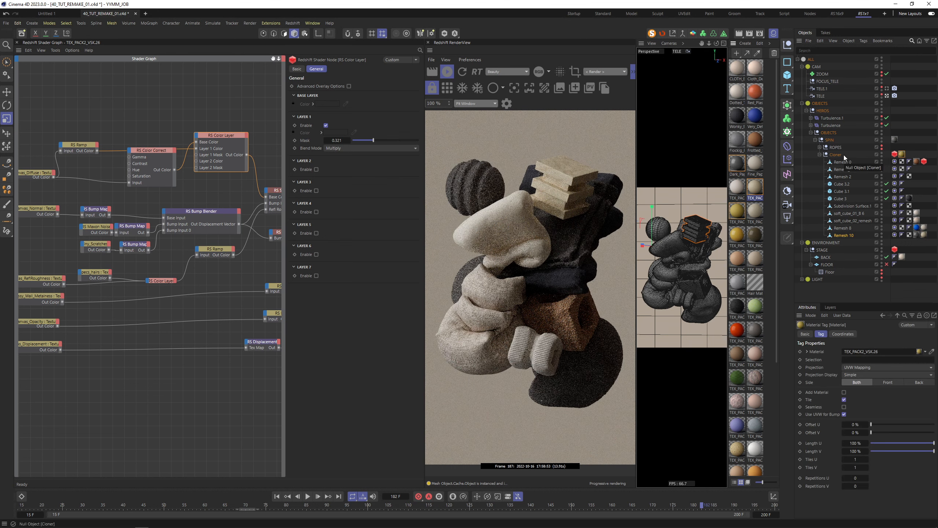
{"action": "left_click", "coordinate": [852, 206]}
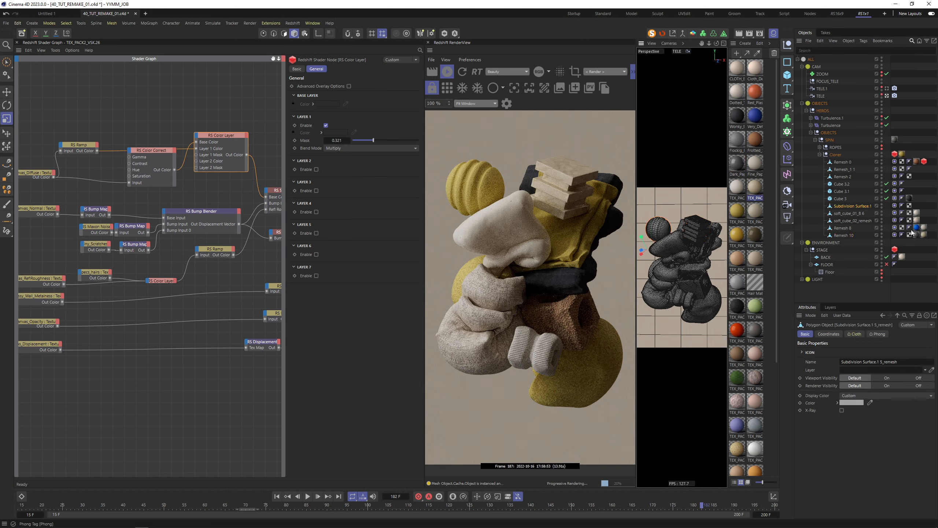
{"action": "left_click_drag", "start_coordinate": [918, 236], "coordinate": [915, 208]}
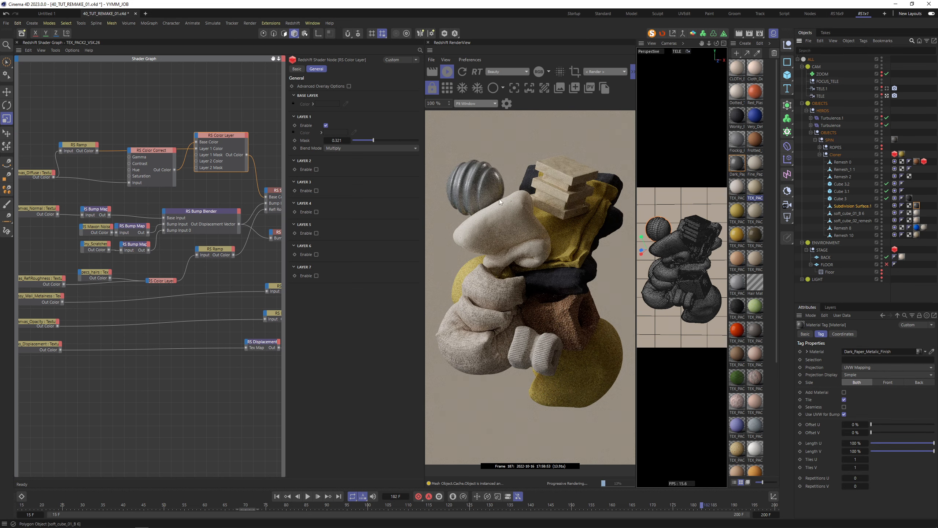
Step: Move the Dark_Paper_Metalic_Finish material to Cube 3.1, inspect the yellow objects closely through TELE.1, and return to the TELE camera
{"action": "left_click", "coordinate": [911, 191]}
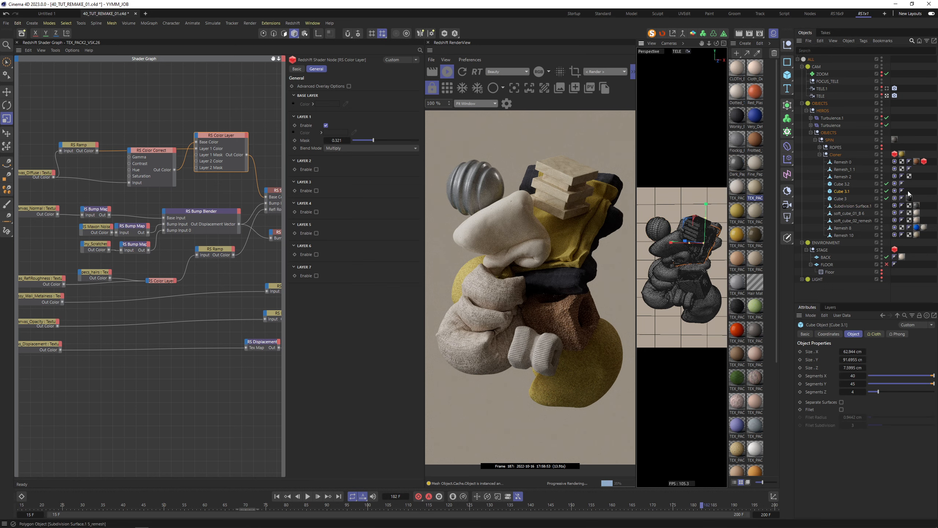
{"action": "left_click_drag", "start_coordinate": [910, 192], "coordinate": [909, 191]}
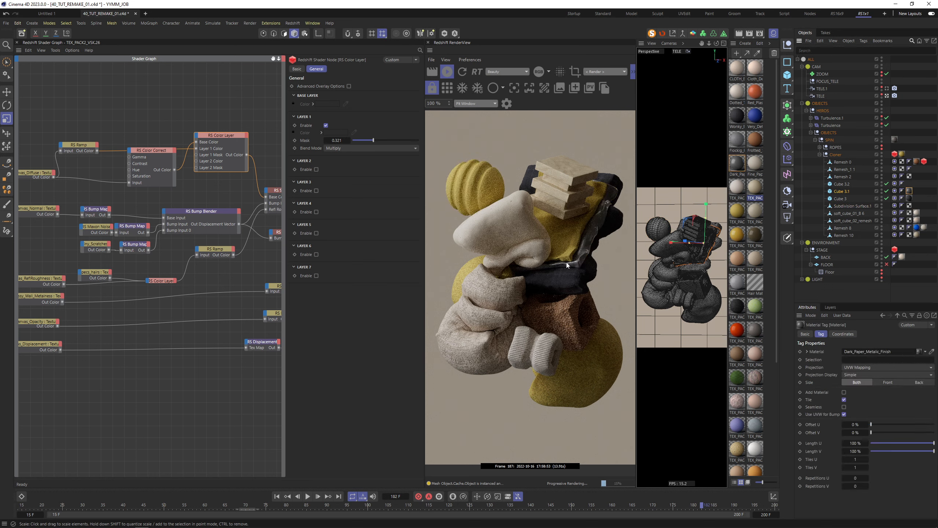
{"action": "left_click", "coordinate": [887, 88]}
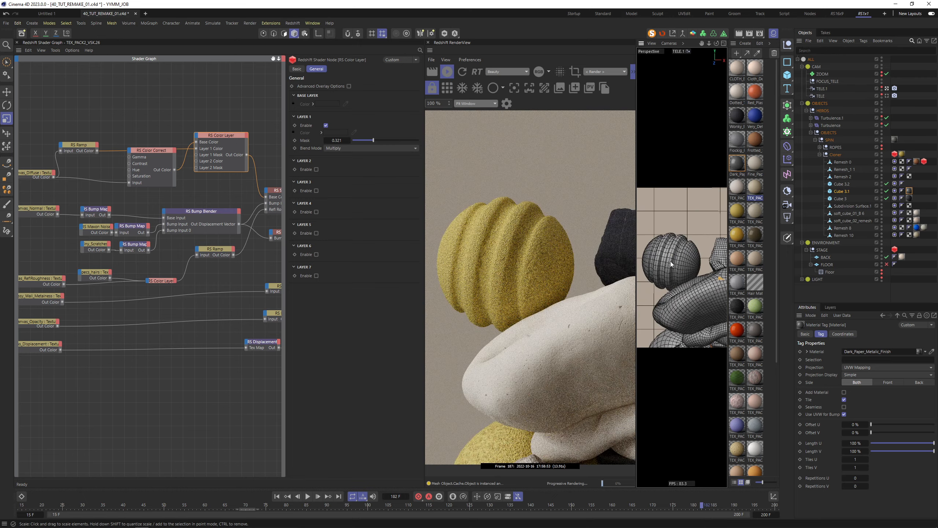
{"action": "middle_click_drag", "start_coordinate": [671, 321], "coordinate": [685, 243], "text": "alt"}
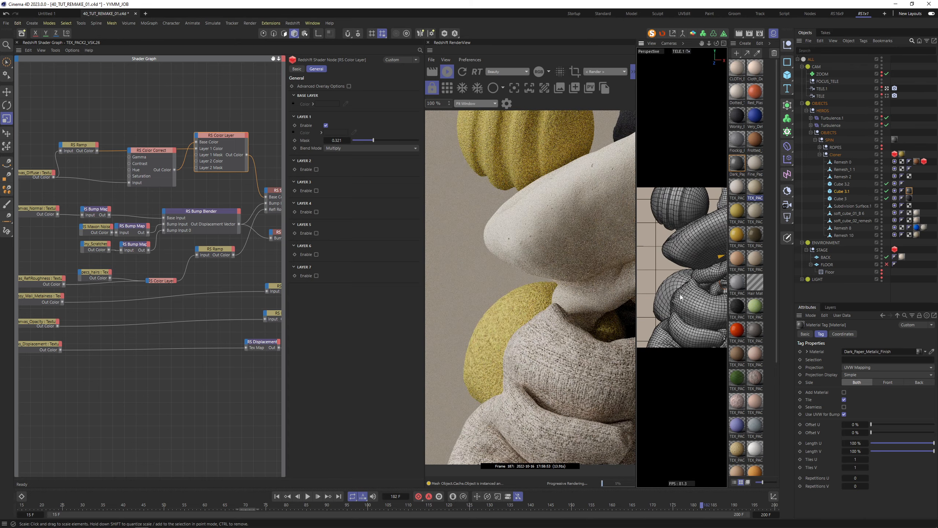
{"action": "middle_click_drag", "start_coordinate": [680, 296], "coordinate": [671, 239], "text": "alt"}
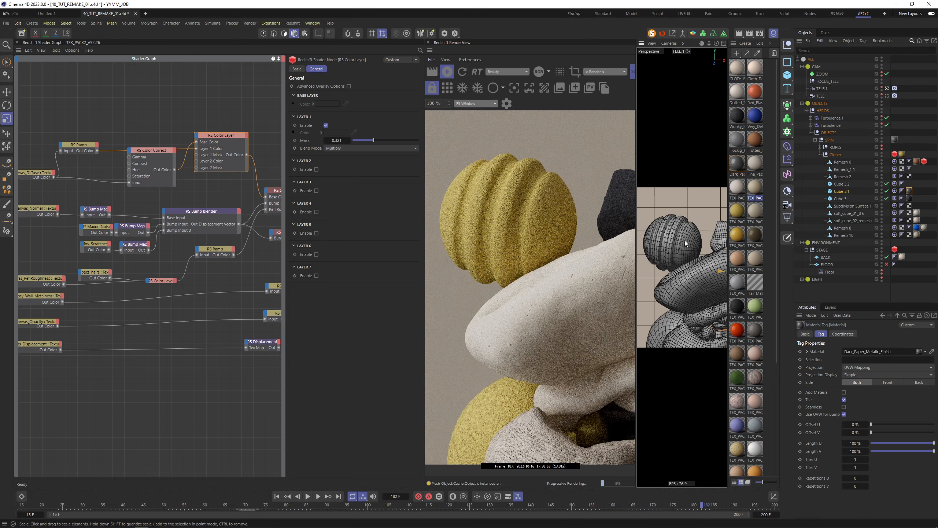
{"action": "left_click", "coordinate": [887, 96]}
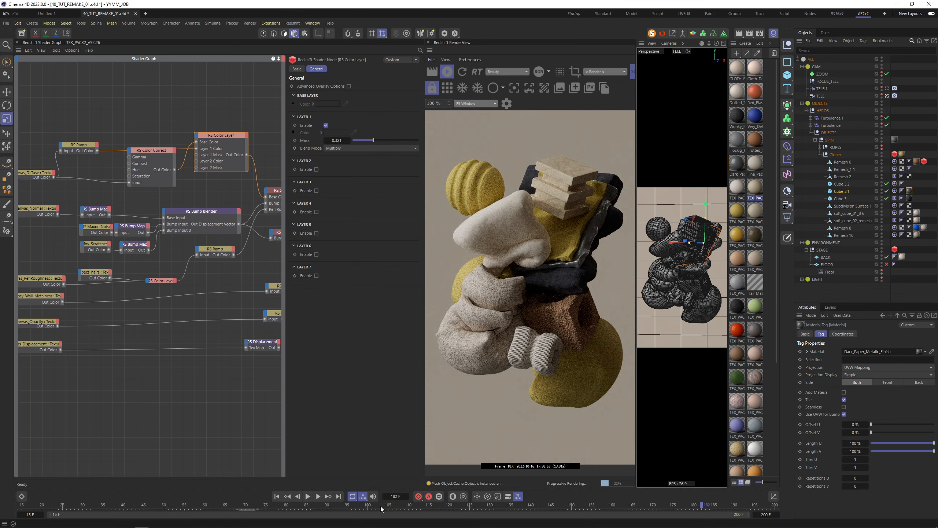
Step: At frame 30, assign the cream pitted TEX_PACK2_VSK.26 material to the Cloner and inspect the ribbed ball closely through TELE.1
{"action": "left_click_drag", "start_coordinate": [382, 509], "coordinate": [83, 505]}
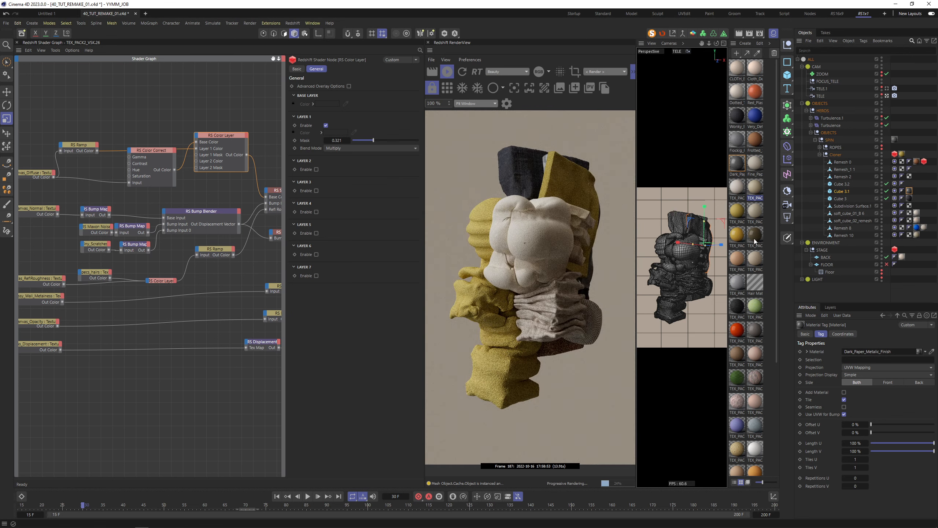
{"action": "left_click_drag", "start_coordinate": [901, 161], "coordinate": [903, 155]}
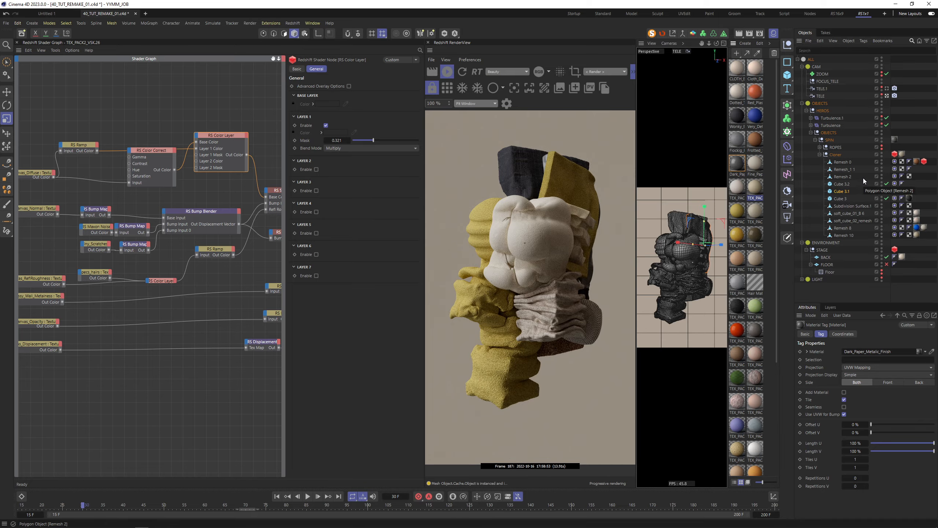
{"action": "left_click", "coordinate": [887, 89]}
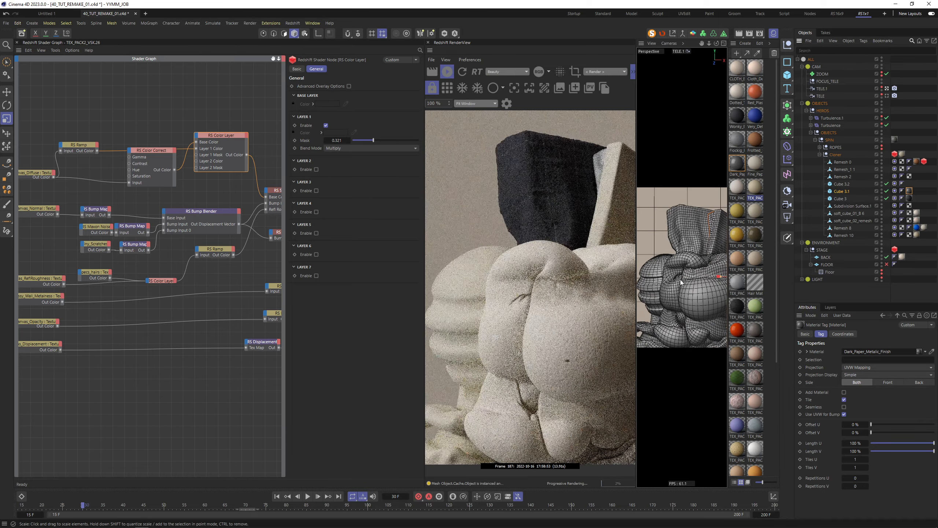
{"action": "scroll", "coordinate": [682, 283], "scroll_direction": "up", "scroll_amount": 5}
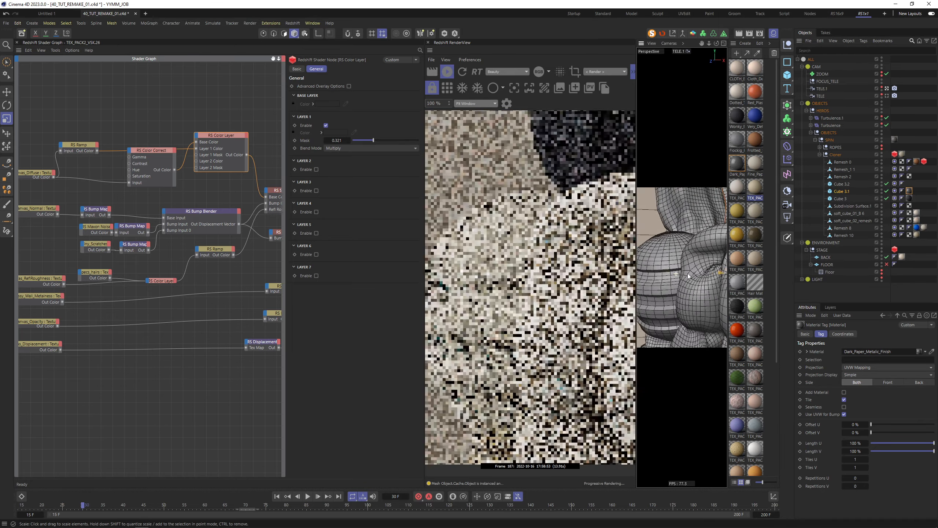
{"action": "scroll", "coordinate": [688, 275], "scroll_direction": "down", "scroll_amount": 3}
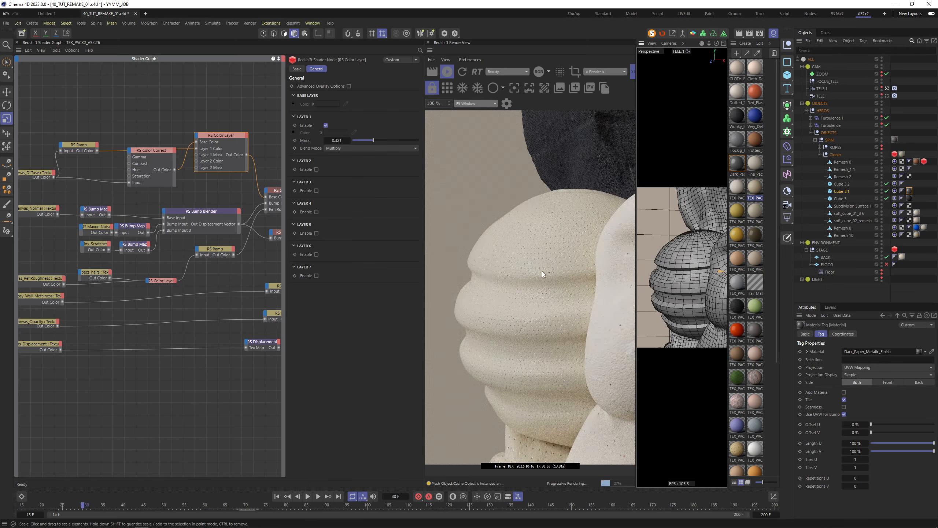
{"action": "scroll", "coordinate": [683, 284], "scroll_direction": "up", "scroll_amount": 4}
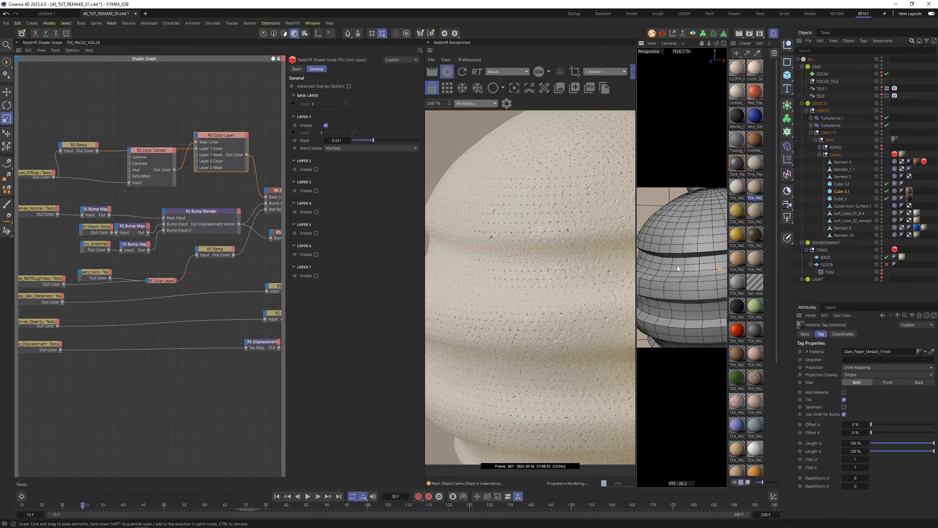
{"action": "scroll", "coordinate": [679, 267], "scroll_direction": "down", "scroll_amount": 4}
{"action": "scroll", "coordinate": [719, 267], "scroll_direction": "down", "scroll_amount": 3}
Step: Move the cream pitted TEX_PACK2_VSK.26 material from the Cloner to Remesh 8 and set its Length U and Length V to 80 %
{"action": "middle_click_drag", "start_coordinate": [702, 278], "coordinate": [662, 260], "text": "alt"}
{"action": "left_click_drag", "start_coordinate": [673, 274], "coordinate": [663, 247], "text": "alt"}
{"action": "left_click", "coordinate": [677, 254]}
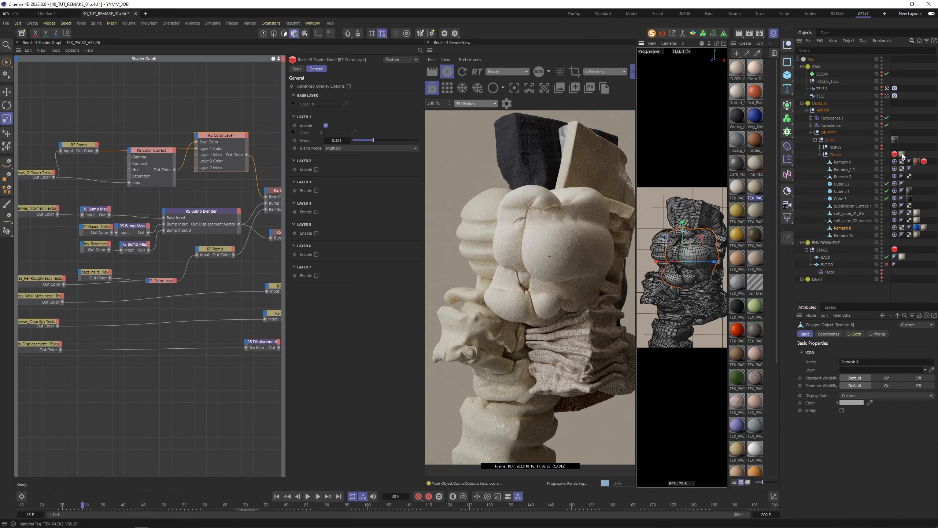
{"action": "left_click", "coordinate": [925, 228]}
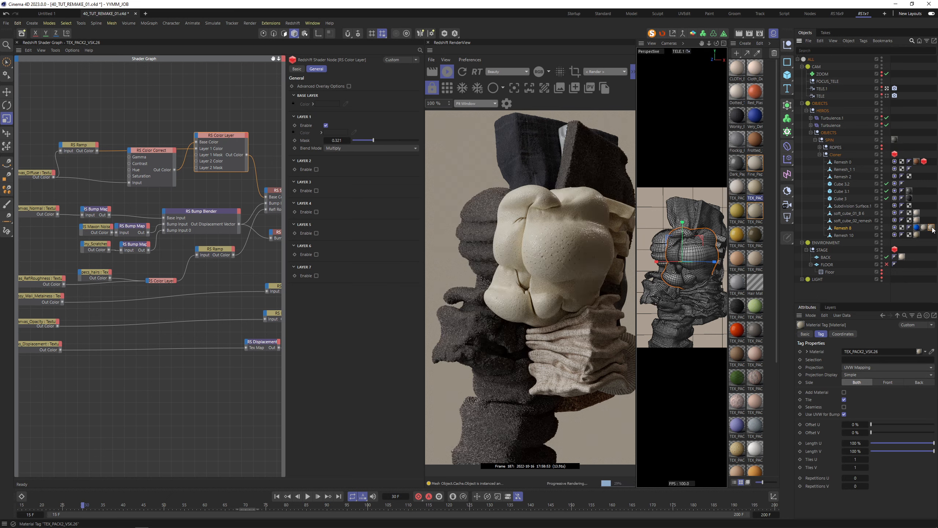
{"action": "double_click", "coordinate": [856, 451]}
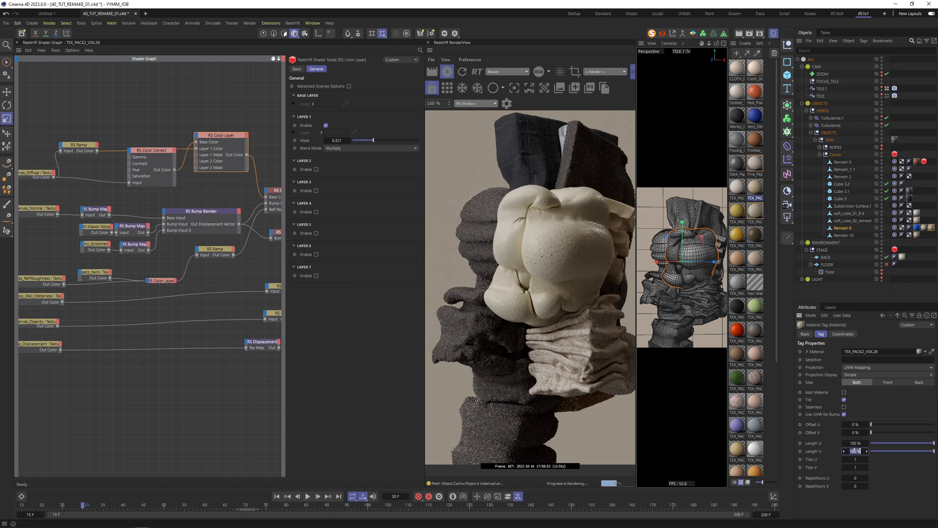
{"action": "type", "text": "80"}
{"action": "double_click", "coordinate": [856, 443]}
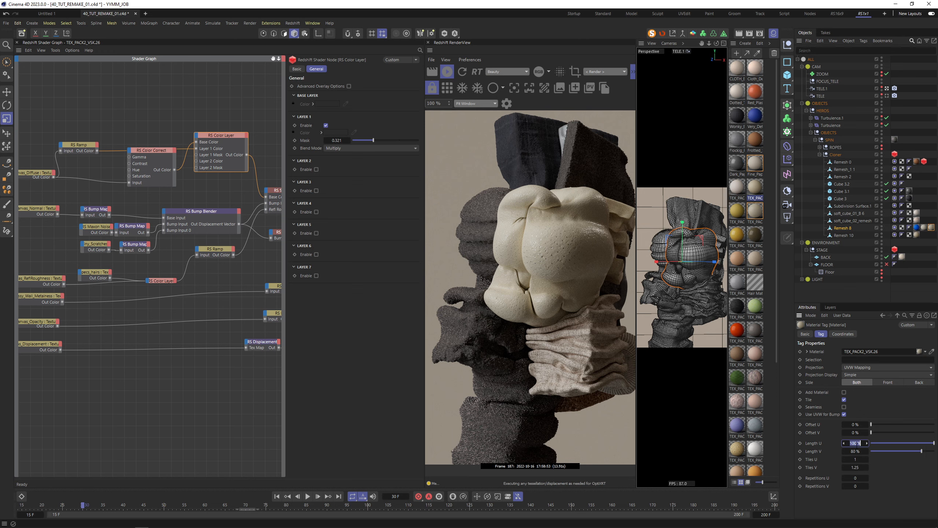
{"action": "type", "text": "80"}
{"action": "key", "text": "Return"}
Step: Assign the glossy yellow TEX_PACK2_VSK.26 material to the Cloner and set its main Standard Material's Subsurface Weight to 1
{"action": "left_click_drag", "start_coordinate": [736, 239], "coordinate": [834, 155]}
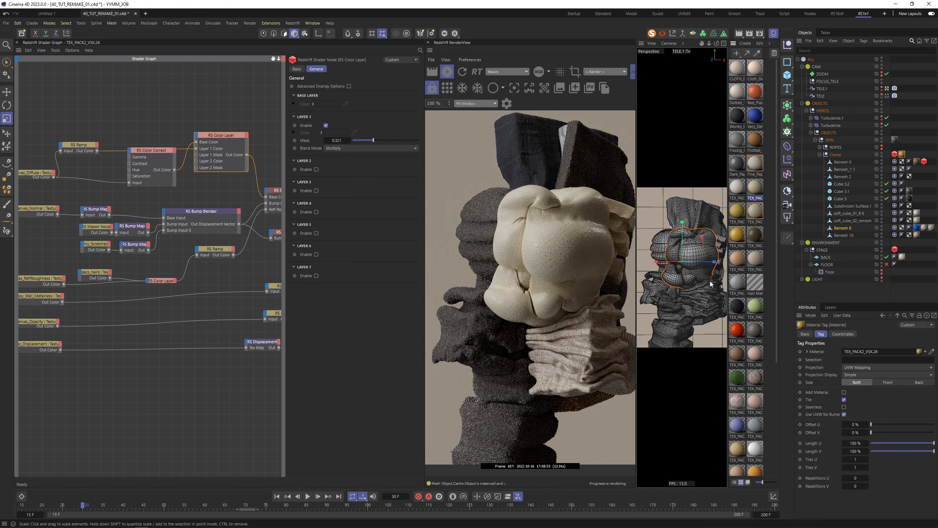
{"action": "double_click", "coordinate": [735, 238]}
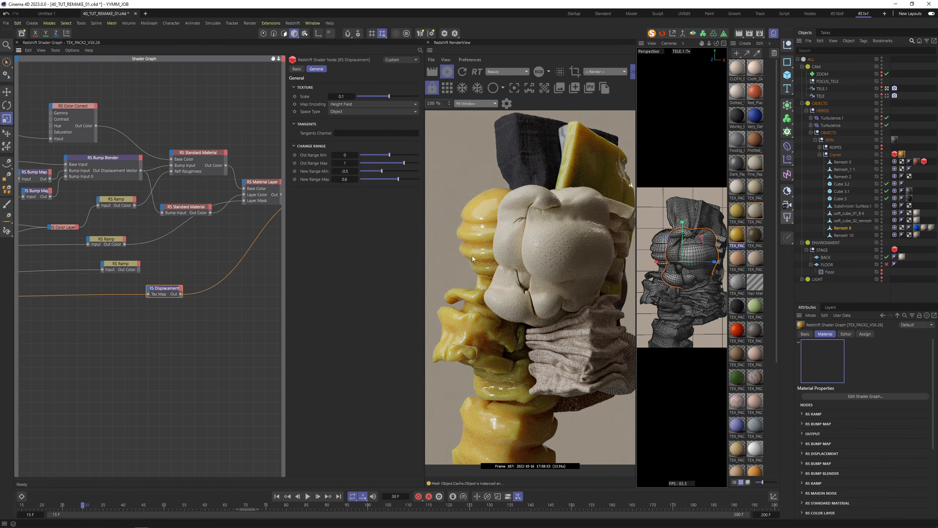
{"action": "left_click", "coordinate": [183, 152]}
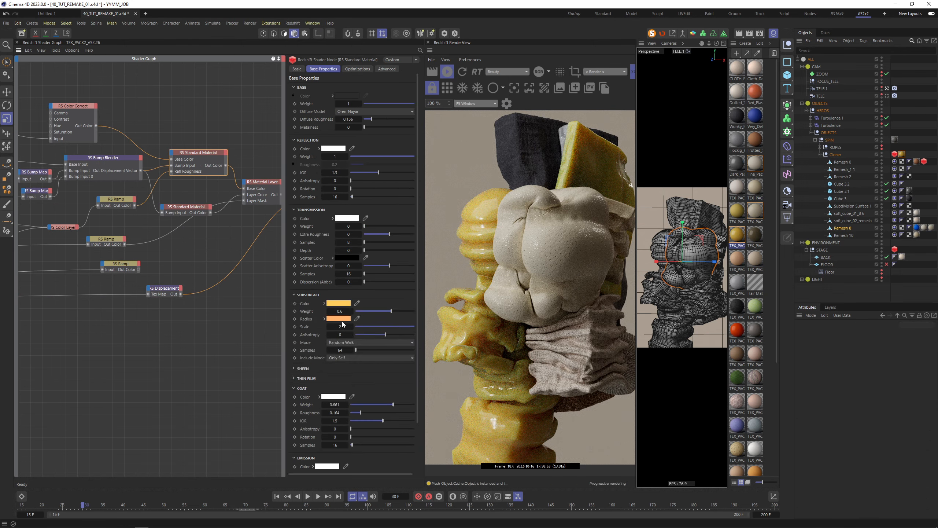
{"action": "double_click", "coordinate": [341, 311]}
{"action": "type", "text": "1"}
{"action": "key", "text": "Return"}
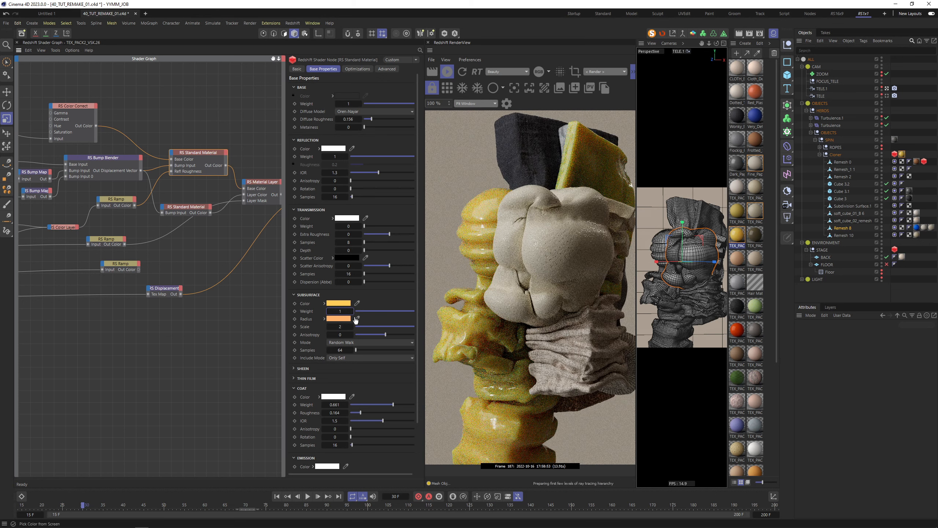
Step: Change the Standard Material's Subsurface Color to peach, and set its Coat Weight to 0.807 and Coat Roughness to 0.087
{"action": "left_click", "coordinate": [339, 304]}
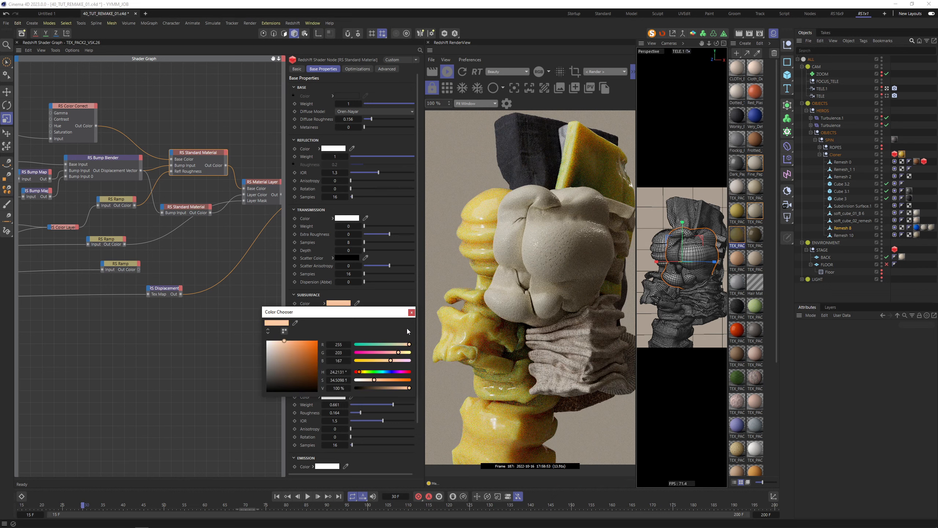
{"action": "left_click", "coordinate": [411, 312]}
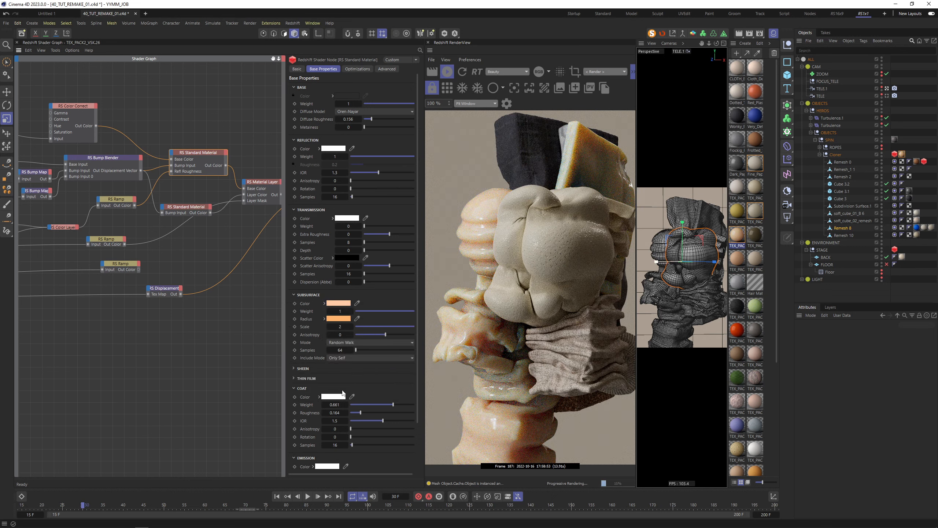
{"action": "left_click", "coordinate": [403, 404]}
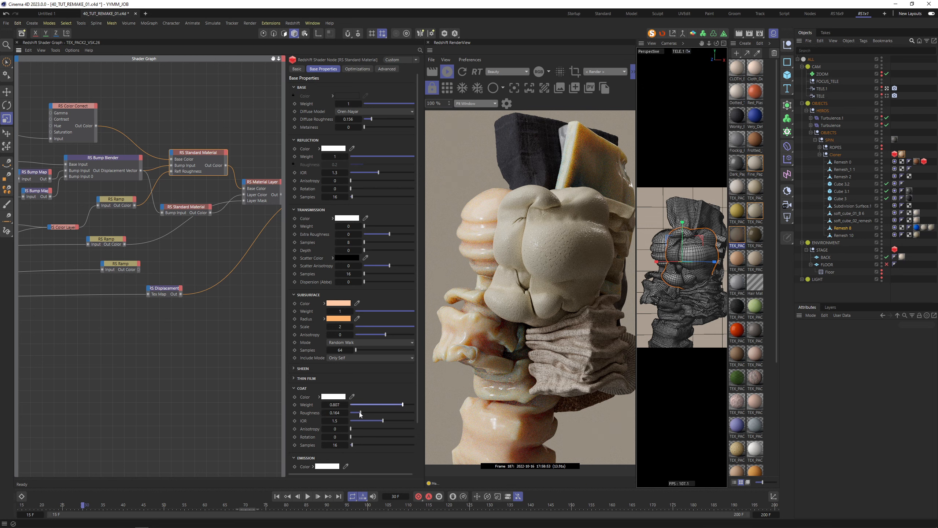
{"action": "left_click_drag", "start_coordinate": [359, 412], "coordinate": [357, 413]}
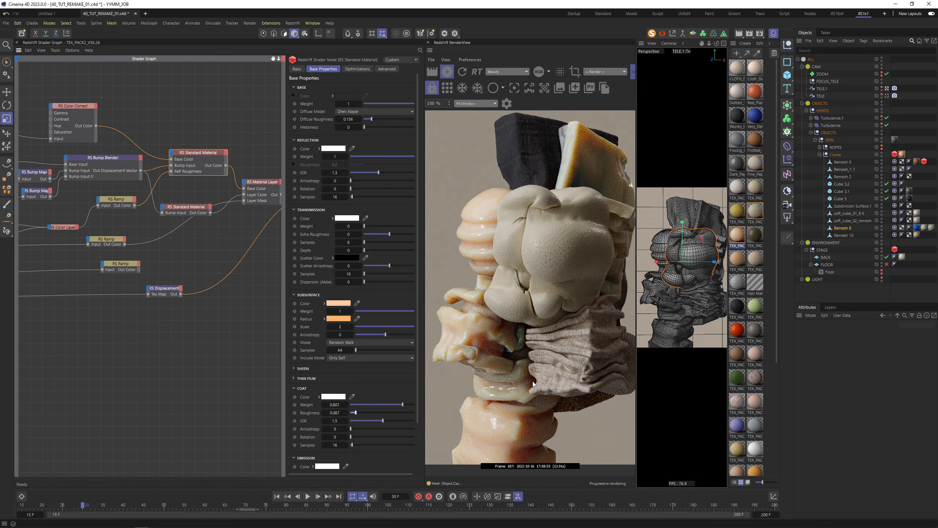
Step: At frame 66 through TELE, move the peach wax material from the Cloner to Cube 3 and assign Wonky_Black_Cloth_Grid to Cube 3.2
{"action": "left_click", "coordinate": [679, 312]}
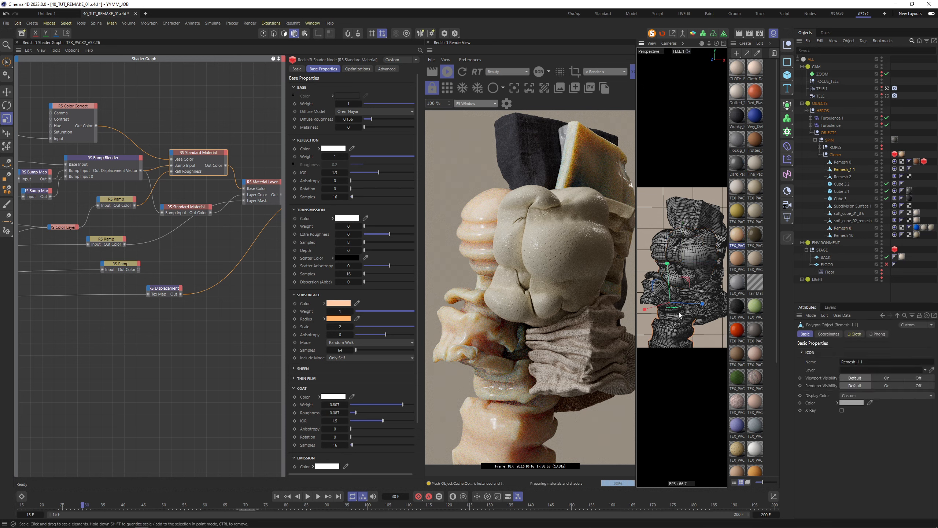
{"action": "left_click", "coordinate": [887, 96]}
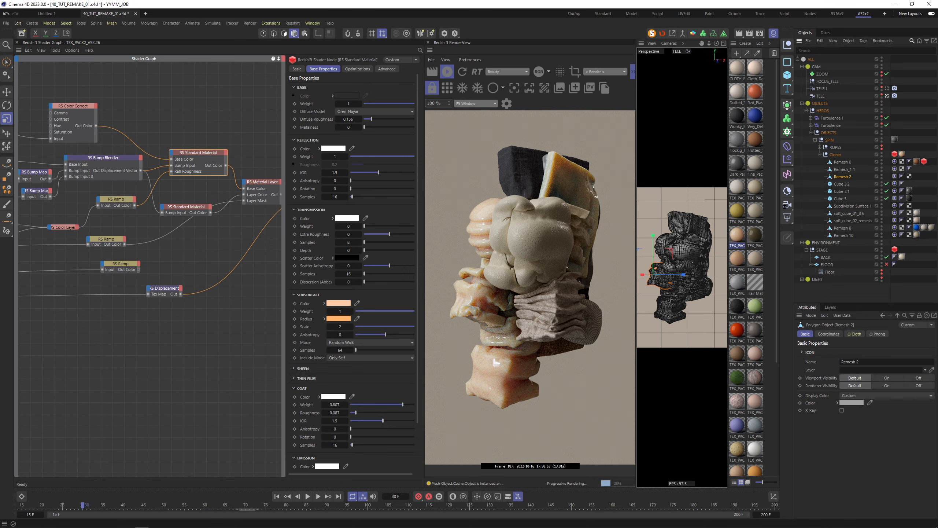
{"action": "left_click", "coordinate": [726, 505]}
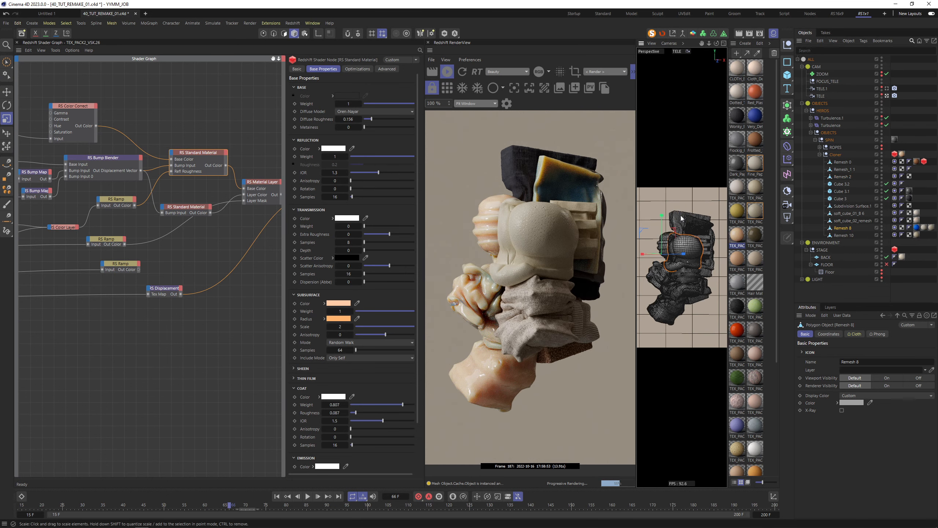
{"action": "left_click", "coordinate": [840, 199]}
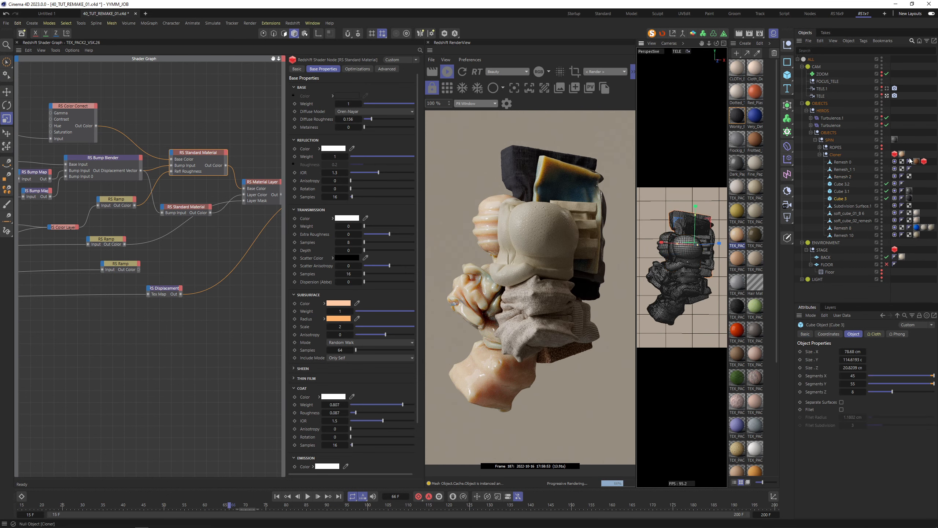
{"action": "left_click", "coordinate": [917, 199]}
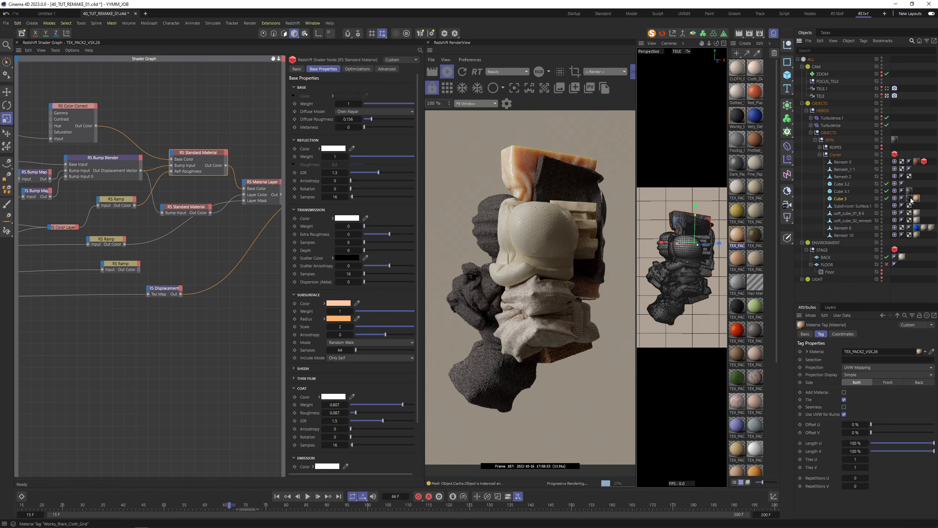
{"action": "left_click", "coordinate": [708, 226]}
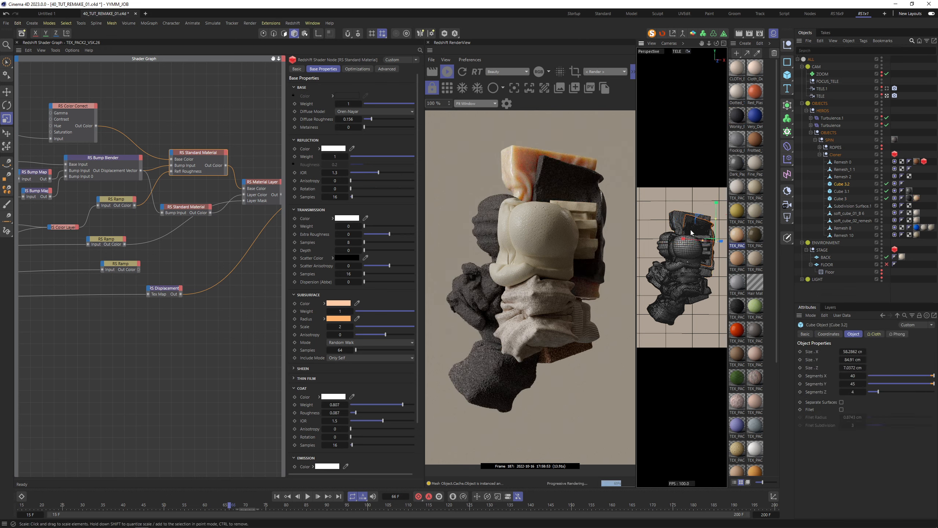
{"action": "left_click", "coordinate": [909, 183]}
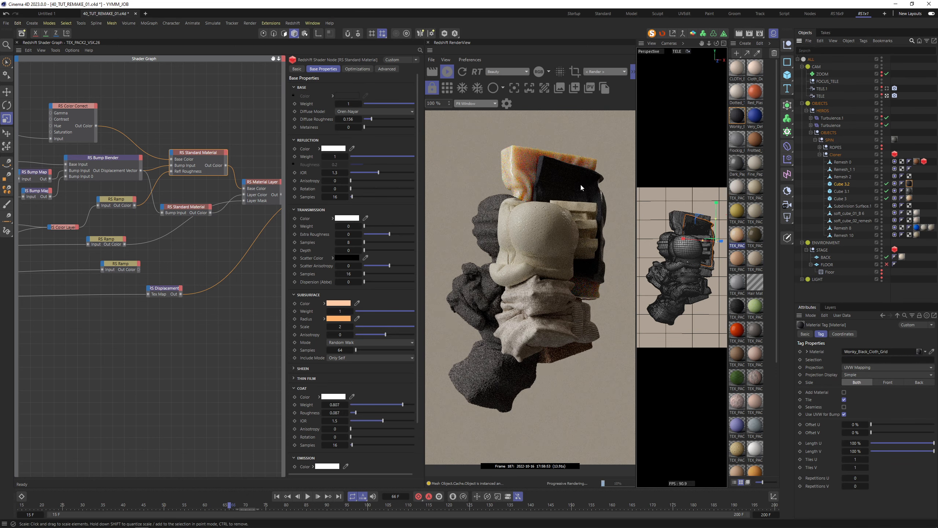
Step: At frame 159, apply the TEX_PACK2_VSK.25 material to the Cloner and move it to the ribbed Subdivision Surface.1 ball
{"action": "left_click_drag", "start_coordinate": [468, 506], "coordinate": [609, 504]}
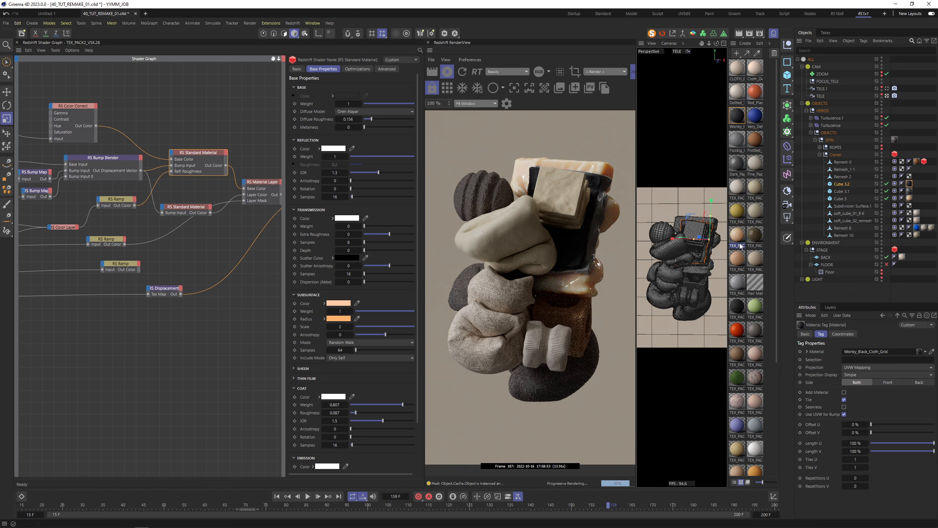
{"action": "left_click_drag", "start_coordinate": [794, 215], "coordinate": [836, 155]}
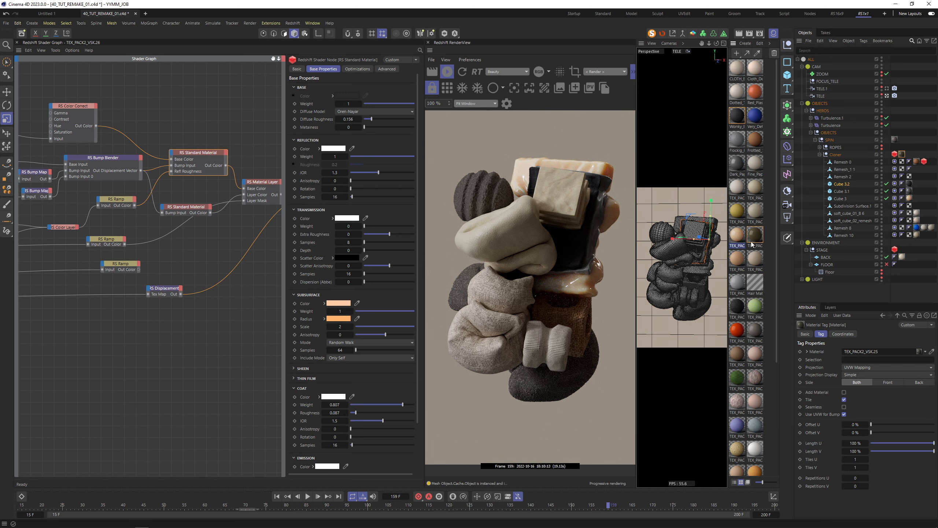
{"action": "left_click", "coordinate": [658, 236]}
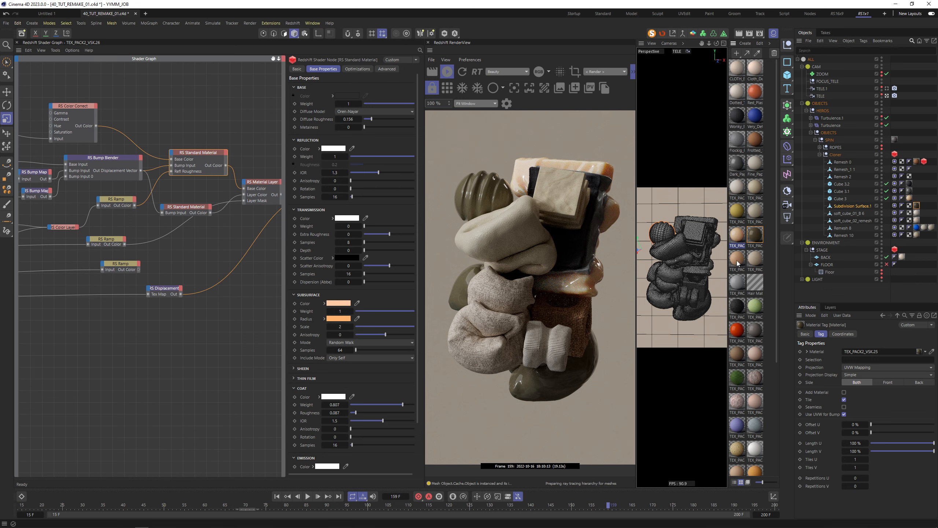
Step: Try TEX_PACK2_VSK.24 on the Cloner, and at frame 51 replace it with TEX_PACK2_VSK.23, moving that one to Cube 3
{"action": "left_click_drag", "start_coordinate": [737, 263], "coordinate": [836, 153]}
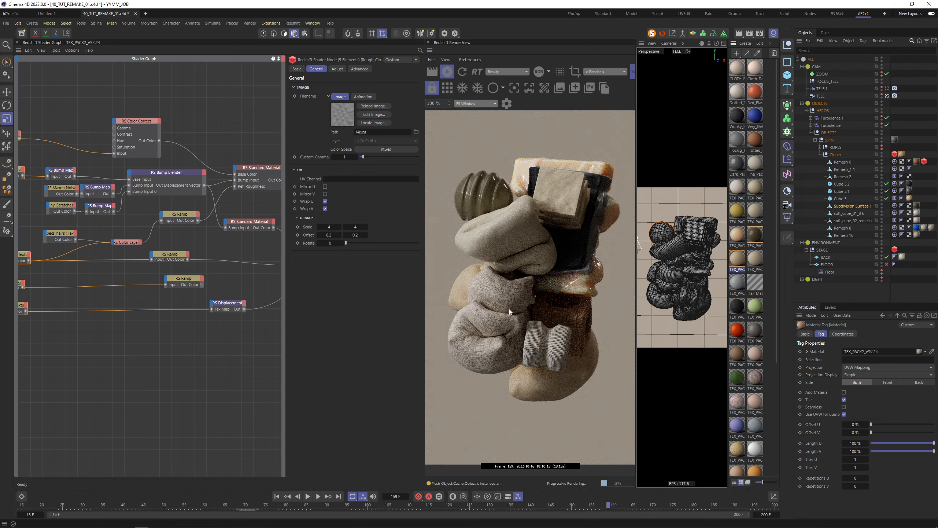
{"action": "left_click_drag", "start_coordinate": [191, 506], "coordinate": [169, 506]}
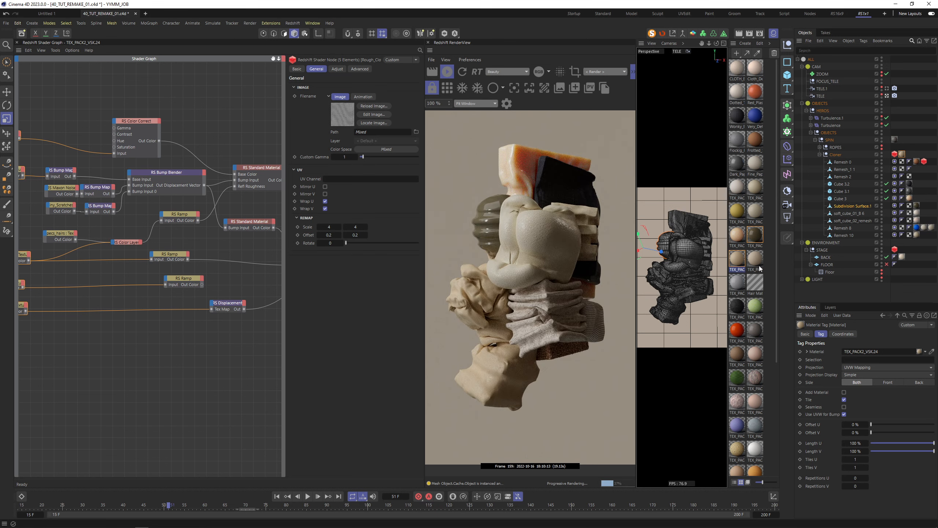
{"action": "left_click_drag", "start_coordinate": [755, 258], "coordinate": [901, 155]}
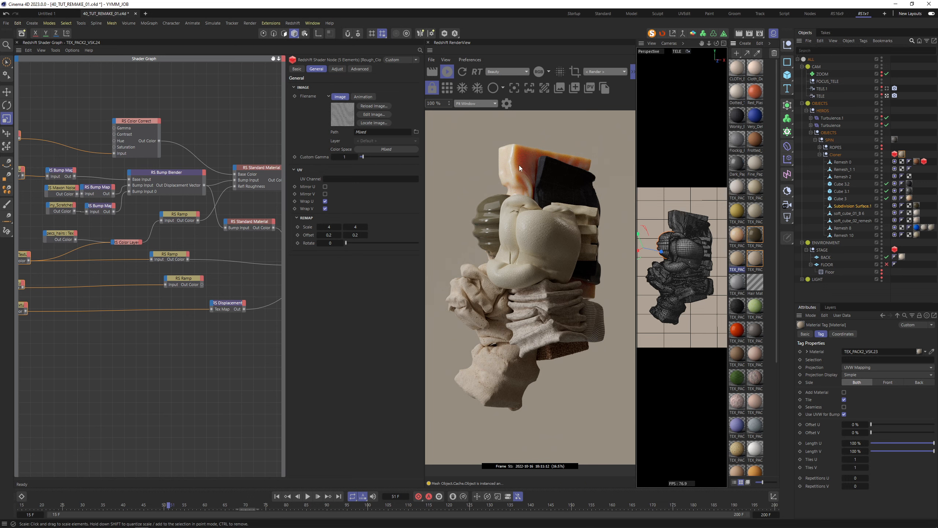
{"action": "left_click", "coordinate": [841, 198]}
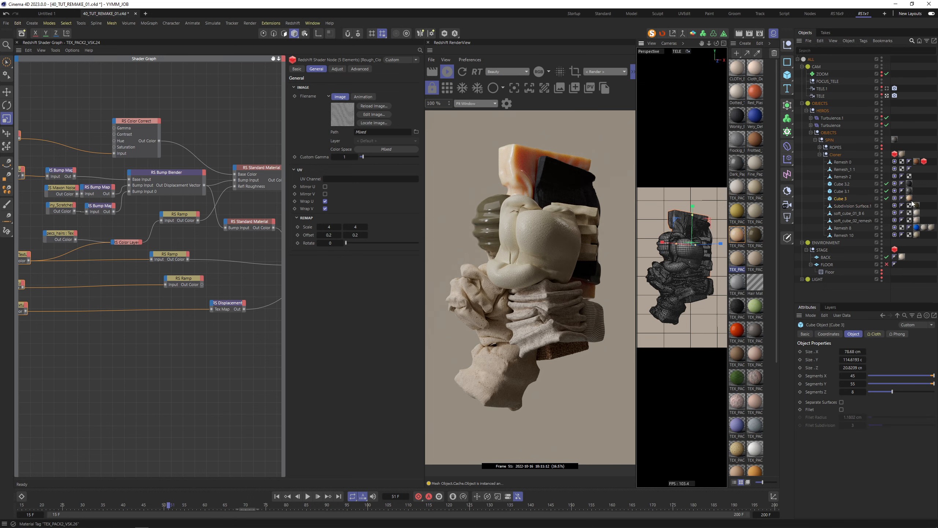
{"action": "left_click", "coordinate": [917, 199]}
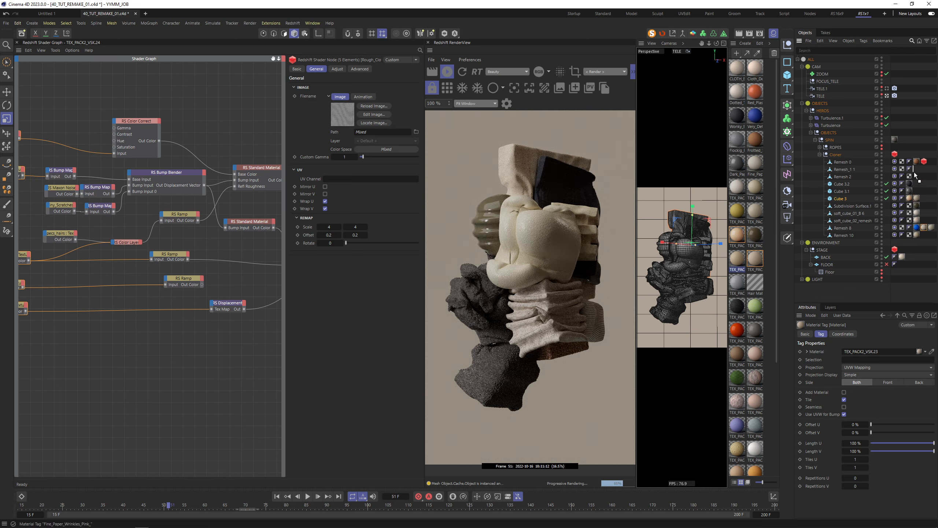
Step: Apply the speckled green material to the crumpled Remesh 2 object, viewed closely through the TELE.1 camera
{"action": "left_click", "coordinate": [846, 176]}
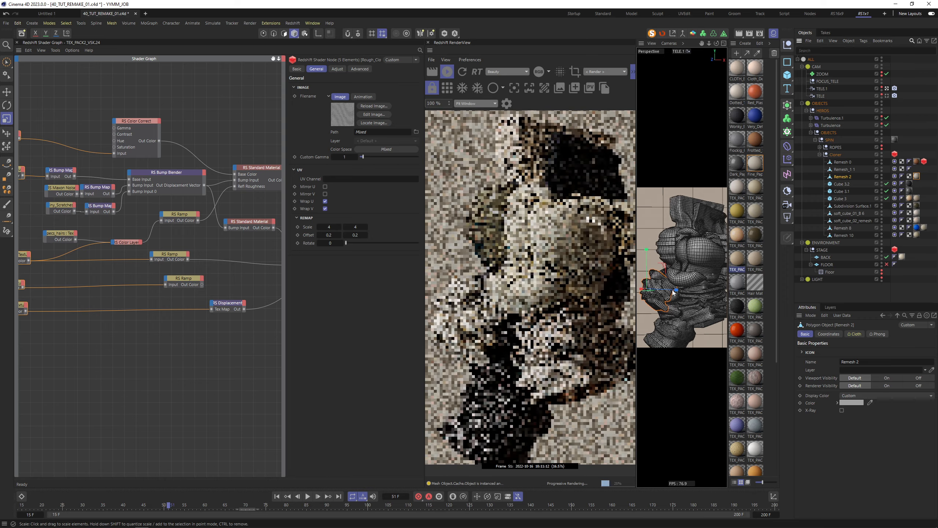
{"action": "right_click_drag", "start_coordinate": [673, 292], "coordinate": [741, 293], "text": "alt"}
{"action": "middle_click_drag", "start_coordinate": [741, 293], "coordinate": [788, 258], "text": "alt"}
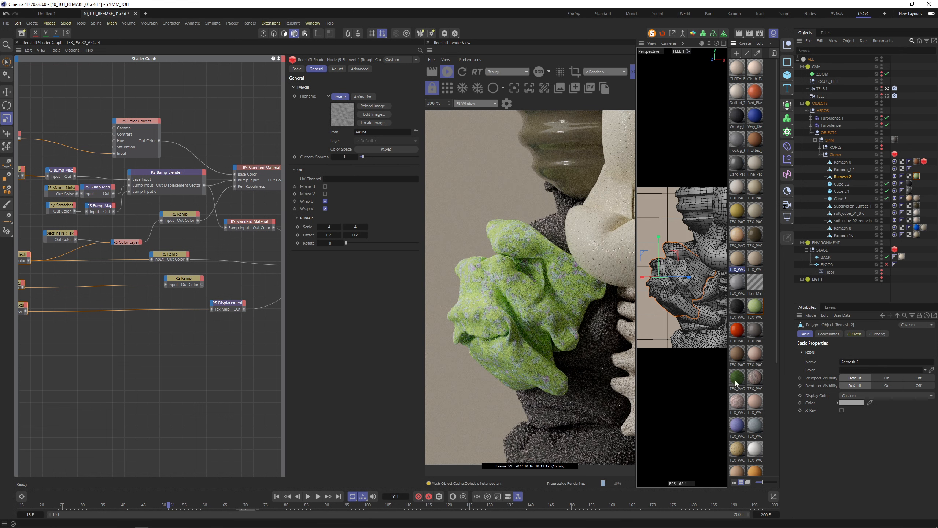
Step: Assign the dark green TEX_PACK2_VSK.15 cloth to Remesh 2 and set the scale of all its image textures to 3 by 3
{"action": "left_click_drag", "start_coordinate": [736, 382], "coordinate": [919, 180]}
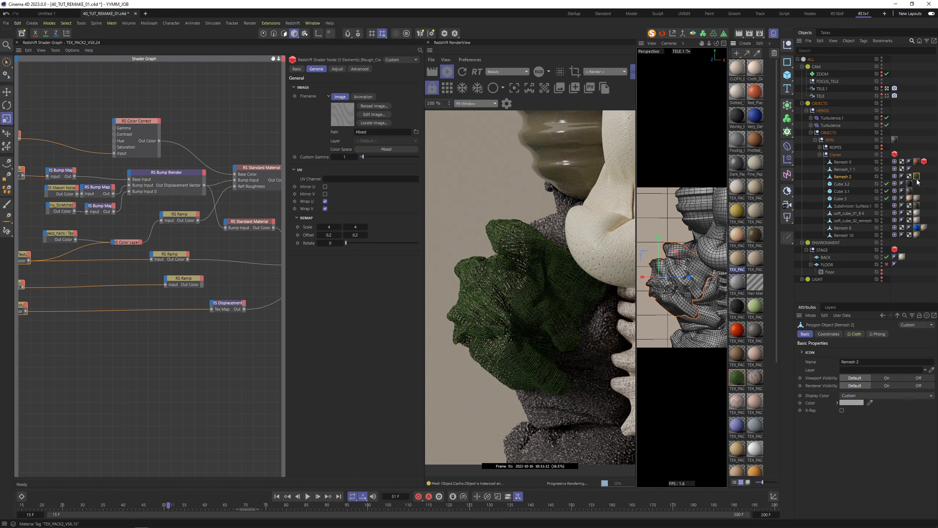
{"action": "double_click", "coordinate": [917, 177]}
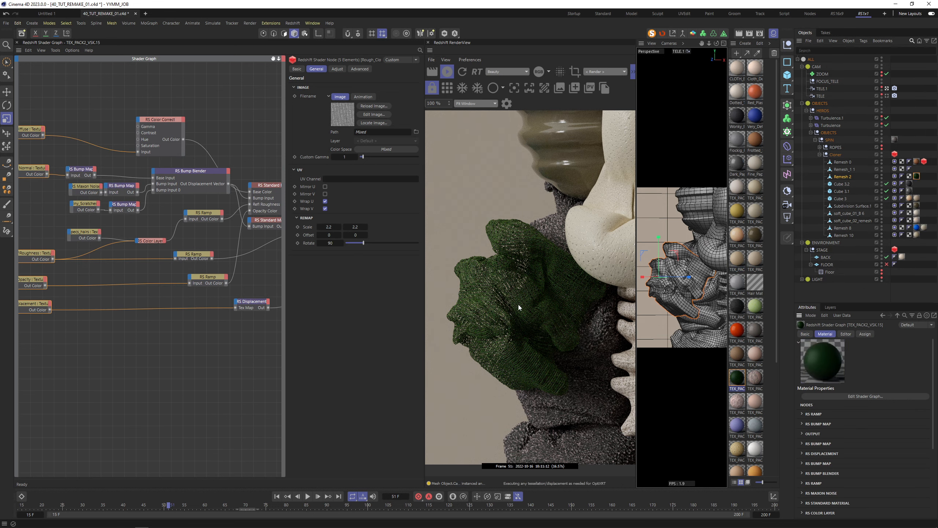
{"action": "middle_click_drag", "start_coordinate": [183, 219], "coordinate": [240, 223]}
{"action": "left_click_drag", "start_coordinate": [63, 104], "coordinate": [89, 344]}
{"action": "double_click", "coordinate": [329, 227]}
{"action": "type", "text": "3"}
{"action": "double_click", "coordinate": [357, 227]}
{"action": "type", "text": "3"}
{"action": "left_click", "coordinate": [197, 283]}
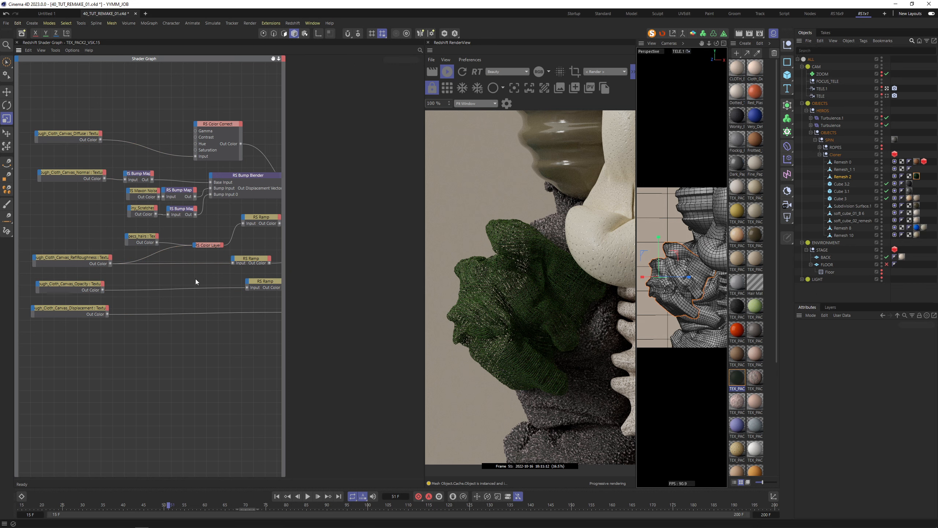
Step: Shift the black and white knots of the opacity ramp toward the start of the gradient, and return to the TELE camera
{"action": "middle_click_drag", "start_coordinate": [219, 282], "coordinate": [177, 281]}
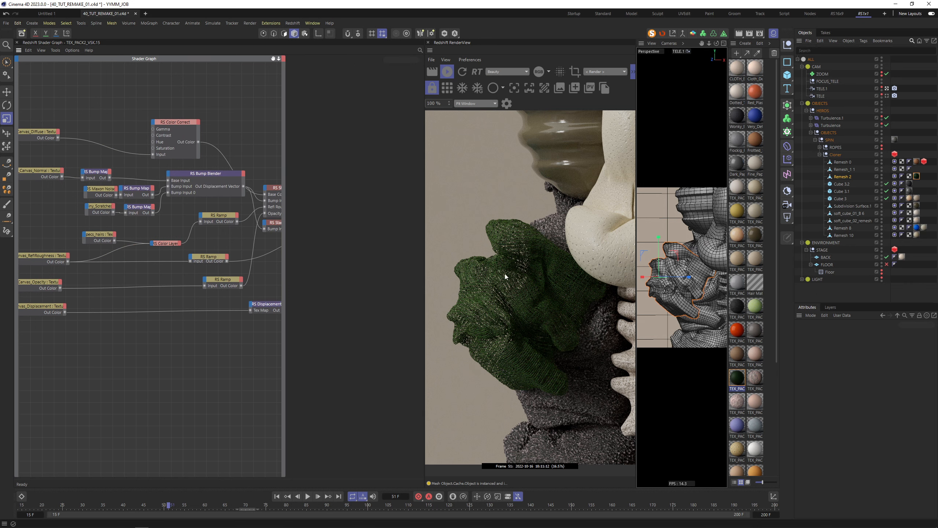
{"action": "left_click", "coordinate": [237, 279]}
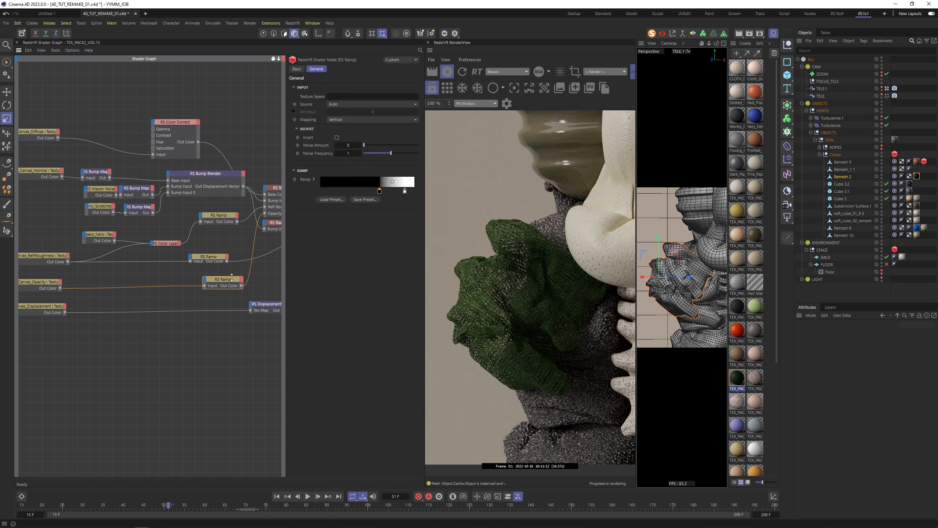
{"action": "middle_click_drag", "start_coordinate": [240, 269], "coordinate": [209, 274]}
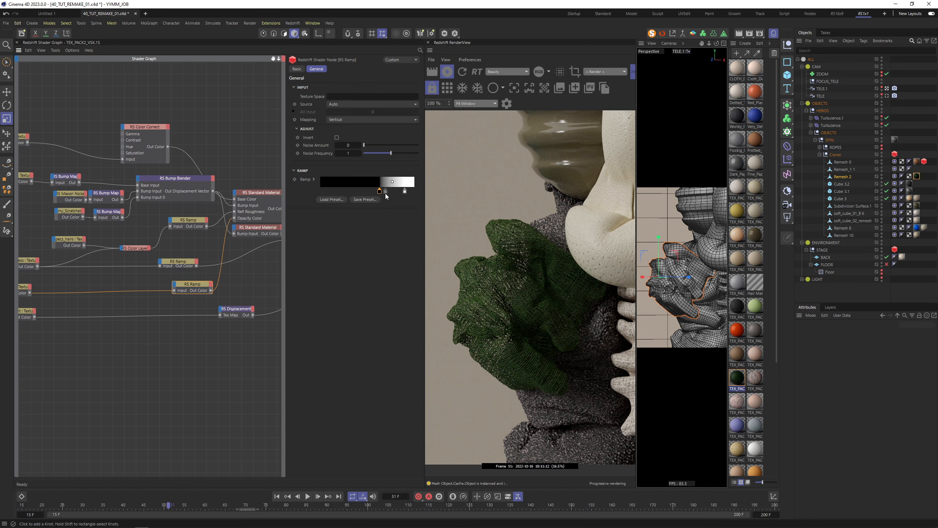
{"action": "left_click", "coordinate": [402, 191]}
{"action": "left_click_drag", "start_coordinate": [402, 193], "coordinate": [374, 191]}
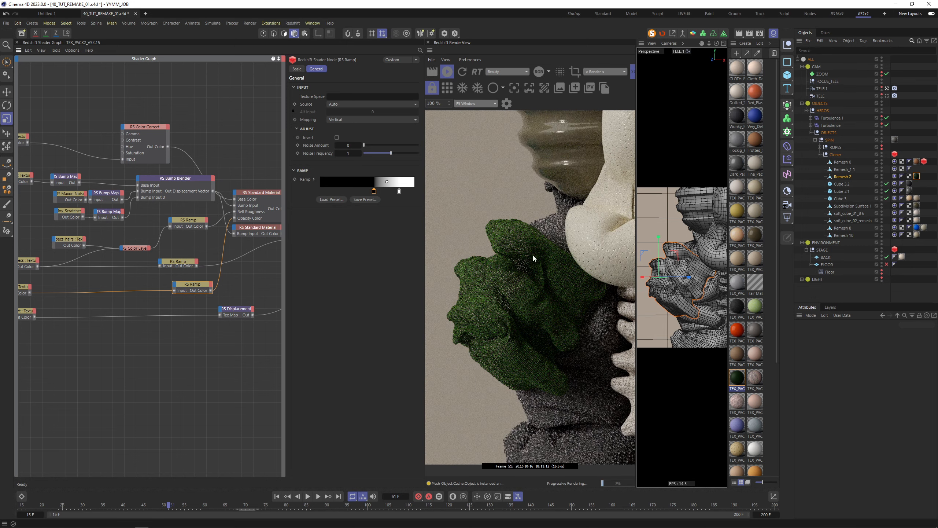
{"action": "left_click_drag", "start_coordinate": [374, 191], "coordinate": [365, 191]}
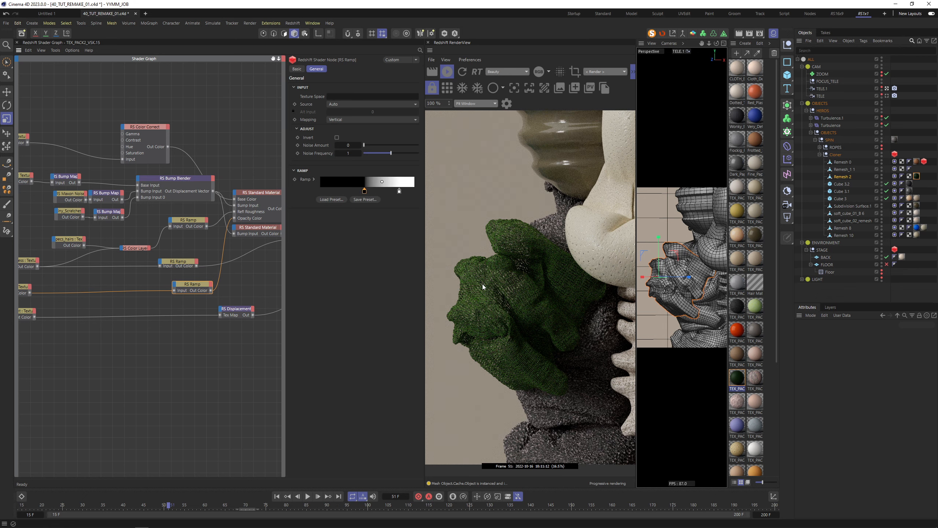
{"action": "left_click", "coordinate": [241, 309]}
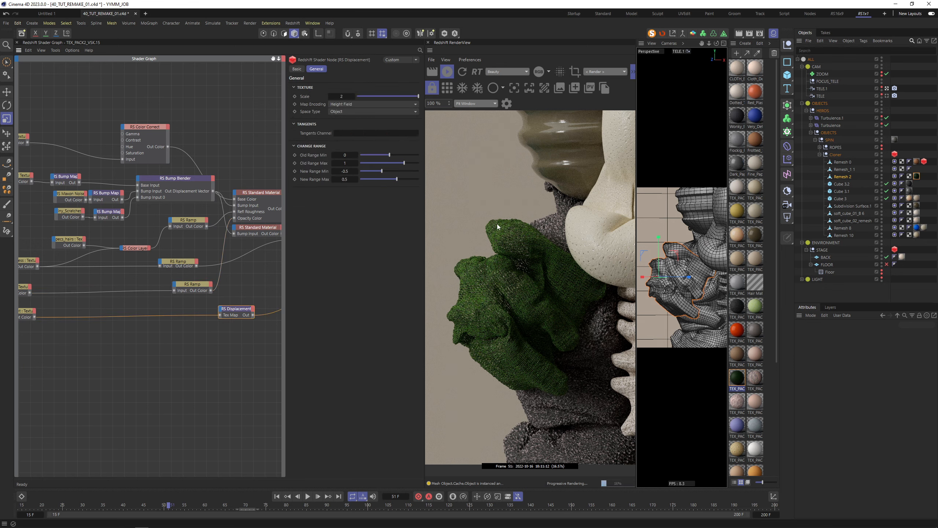
{"action": "left_click", "coordinate": [887, 95]}
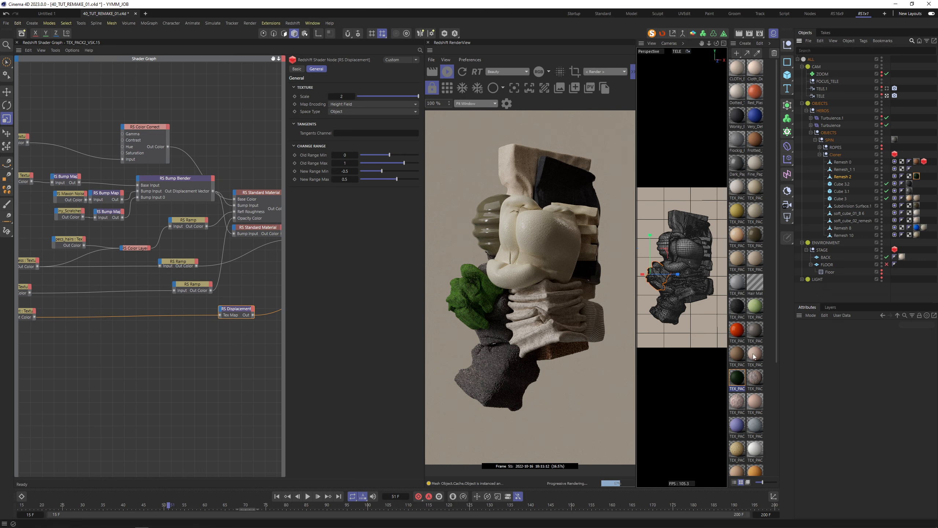
Step: Viewed closely through TELE.1, try TEX_PACK2_VSK.17 on Remesh_1 1 and replace it with the blue-grey TEX_PACK2_VSK.10 cloth
{"action": "left_click", "coordinate": [740, 364]}
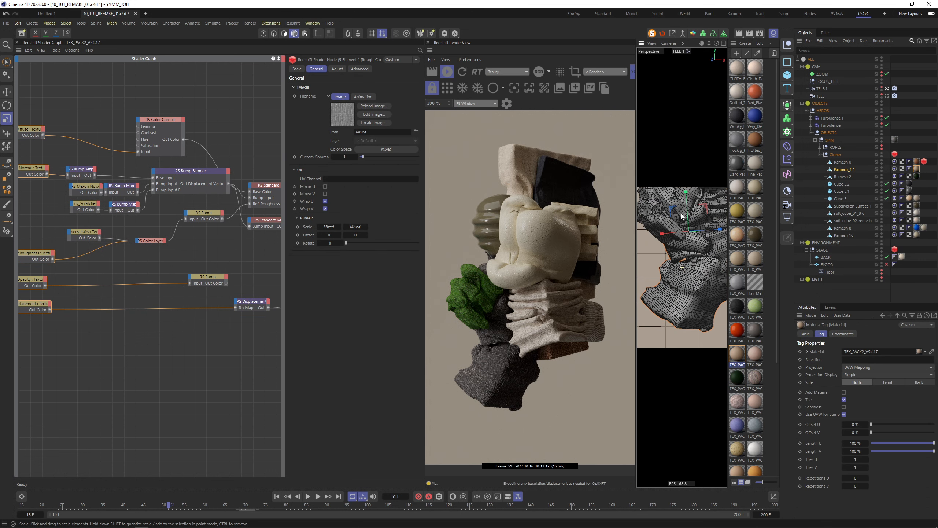
{"action": "left_click_drag", "start_coordinate": [682, 266], "coordinate": [706, 269], "text": "alt"}
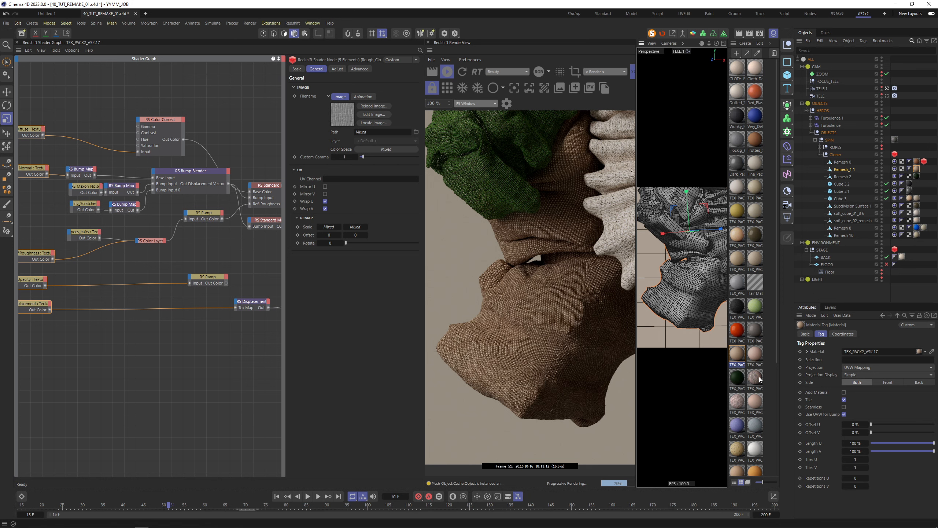
{"action": "left_click_drag", "start_coordinate": [755, 358], "coordinate": [916, 169]}
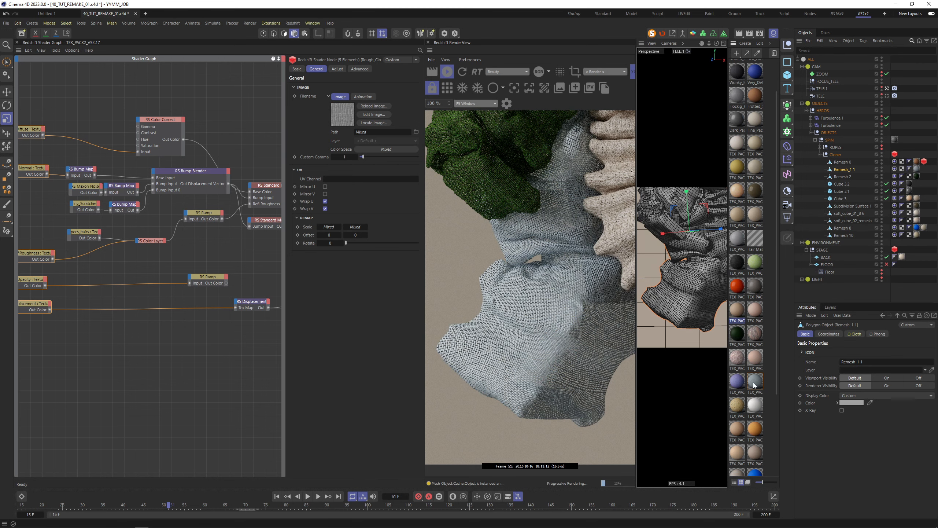
Step: Set the scale of all image textures in TEX_PACK2_VSK.10 to 3 by 3
{"action": "left_click", "coordinate": [756, 383]}
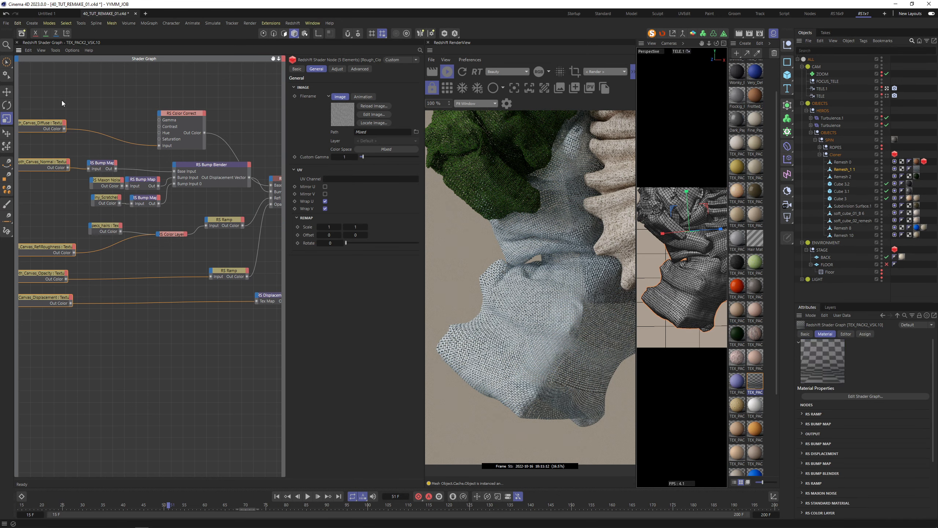
{"action": "left_click_drag", "start_coordinate": [39, 78], "coordinate": [48, 400]}
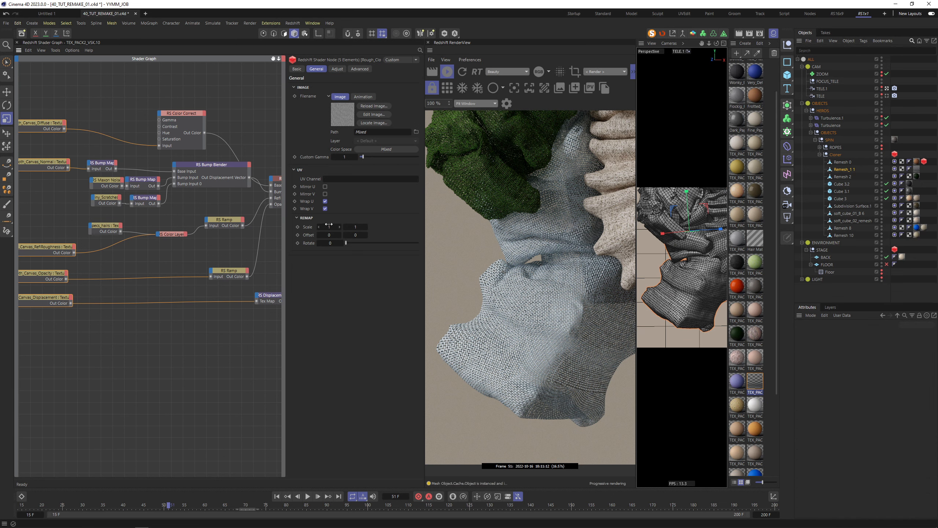
{"action": "left_click", "coordinate": [328, 226]}
{"action": "type", "text": "3"}
{"action": "key", "text": "Tab"}
{"action": "type", "text": "3"}
{"action": "key", "text": "Tab"}
Step: Set the scale of the RS Displacement node in TEX_PACK2_VSK.10 to 0.6
{"action": "left_click", "coordinate": [268, 298]}
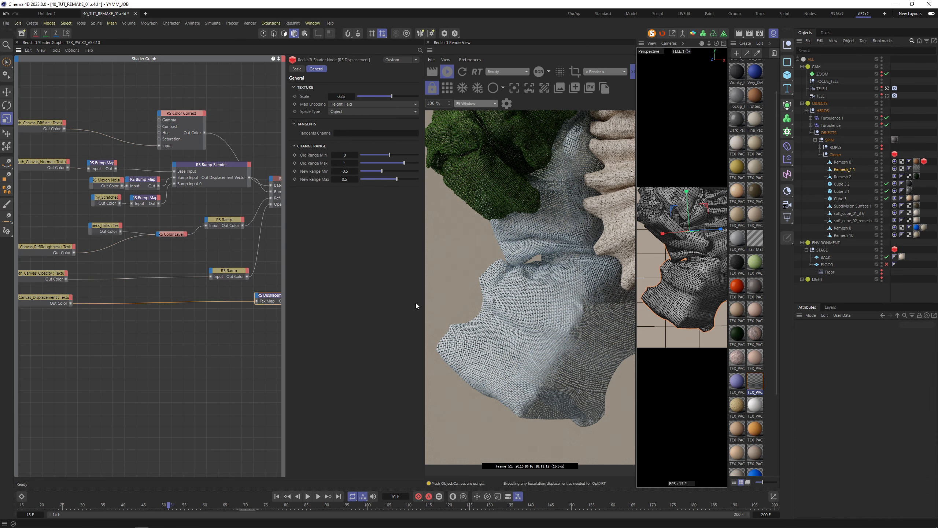
{"action": "double_click", "coordinate": [343, 96]}
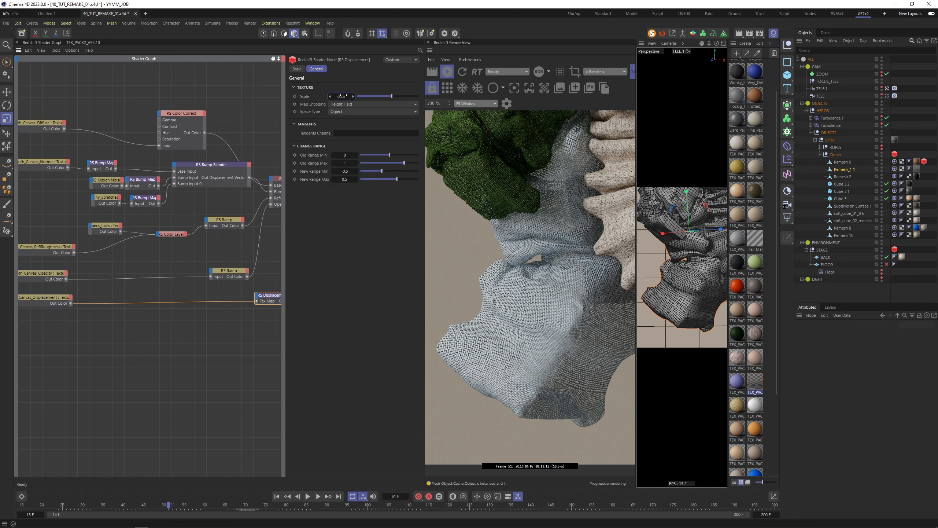
{"action": "type", "text": ".6"}
{"action": "key", "text": "Return"}
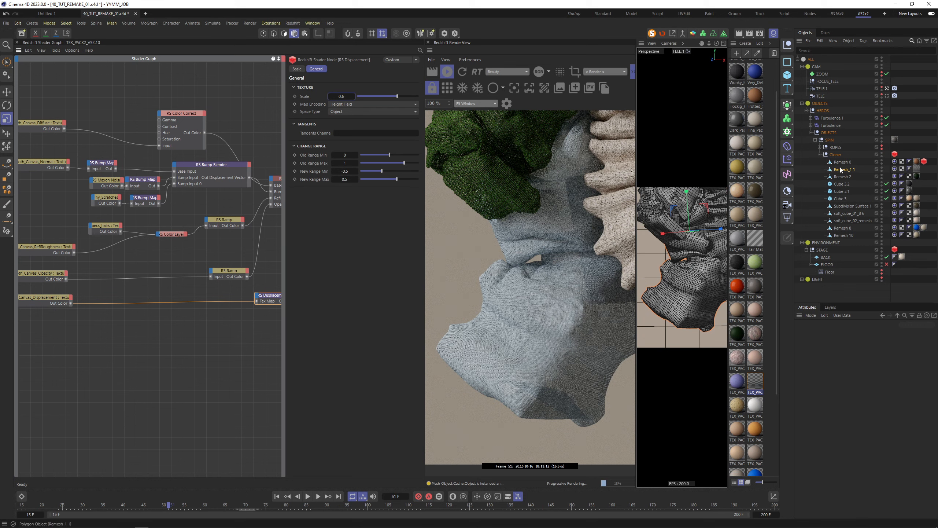
Step: At frame 200 through the TELE camera, assign Wonky_Black_Cloth_Grid to soft_cube_02_remesh 7
{"action": "left_click", "coordinate": [887, 96]}
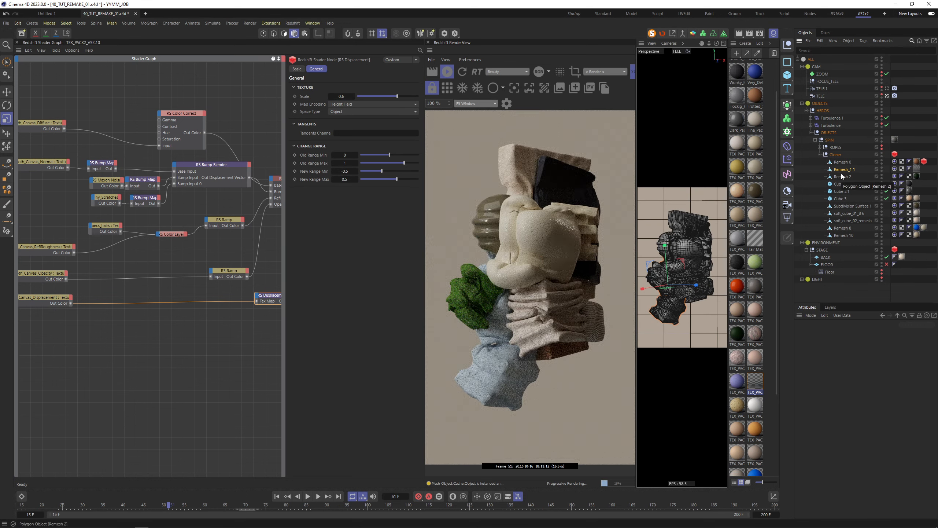
{"action": "key", "text": "shift+g"}
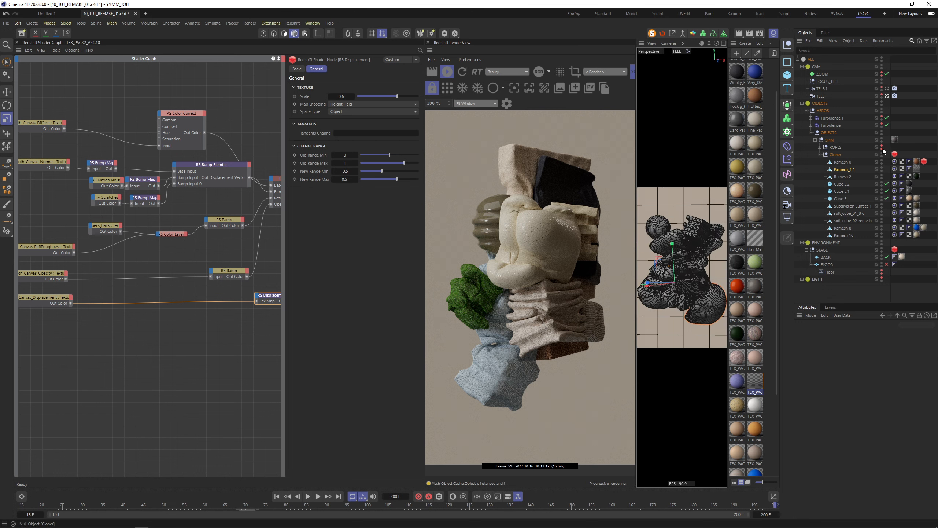
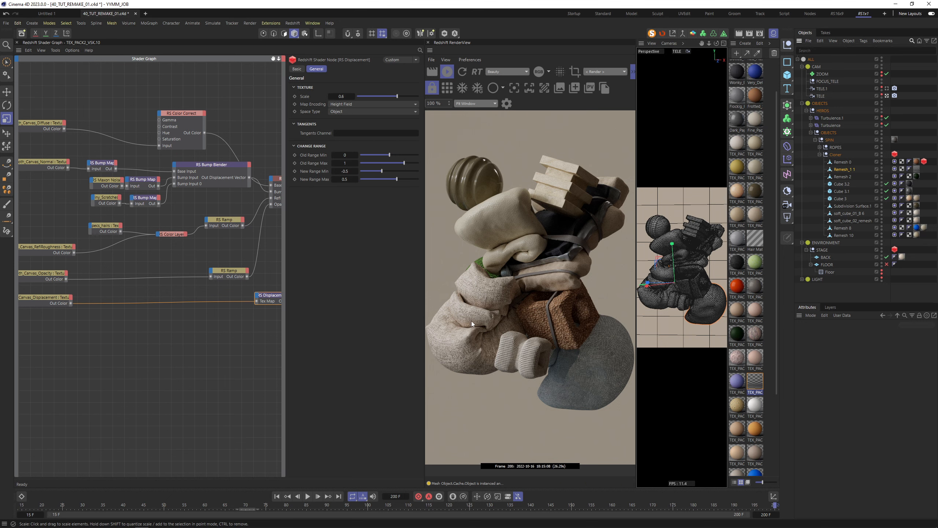
{"action": "left_click", "coordinate": [647, 300]}
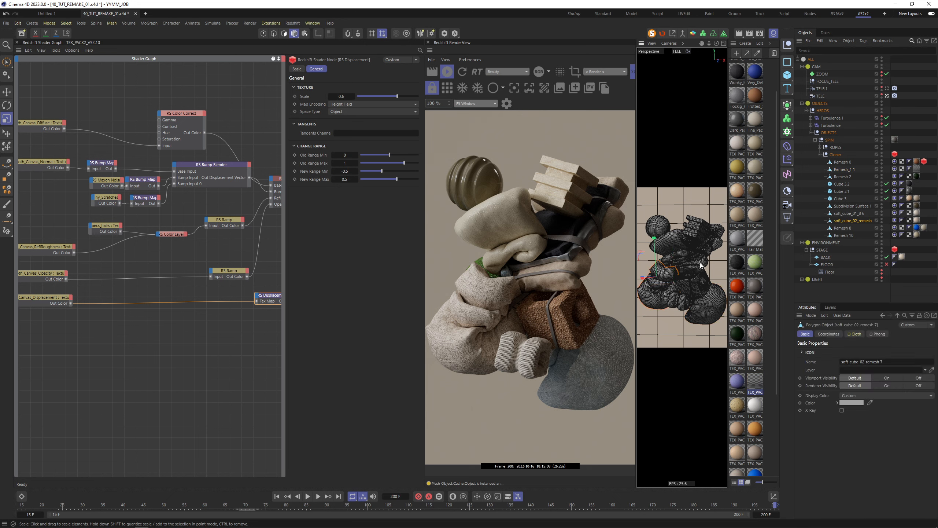
{"action": "left_click", "coordinate": [693, 255]}
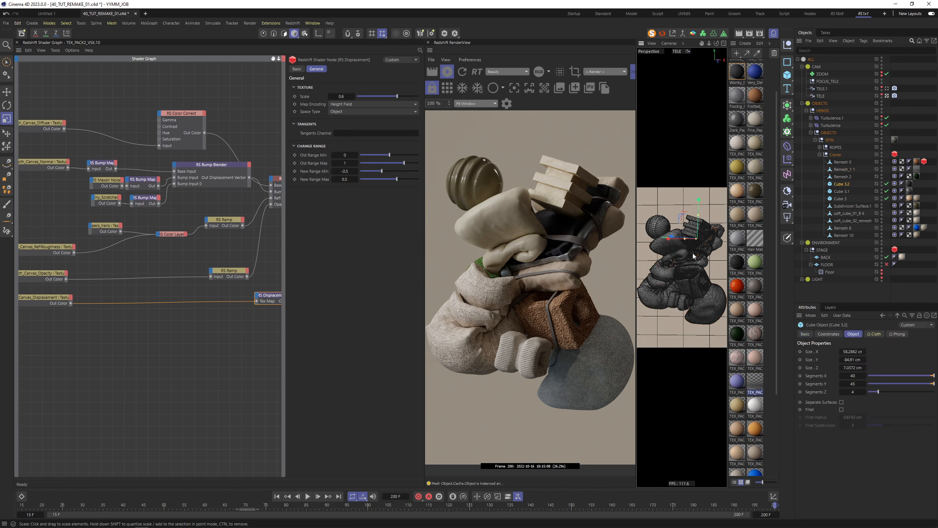
{"action": "left_click", "coordinate": [661, 278]}
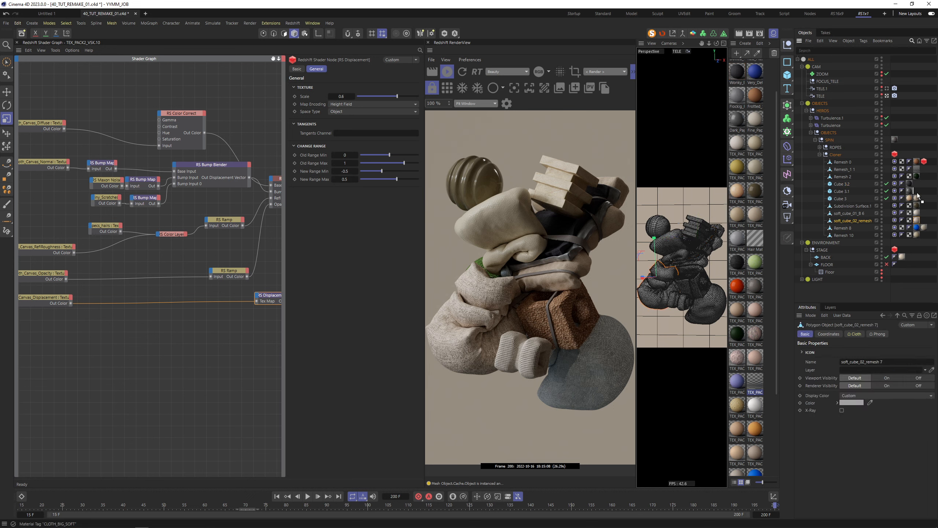
{"action": "left_click", "coordinate": [917, 221]}
{"action": "left_click_drag", "start_coordinate": [919, 224], "coordinate": [918, 222]}
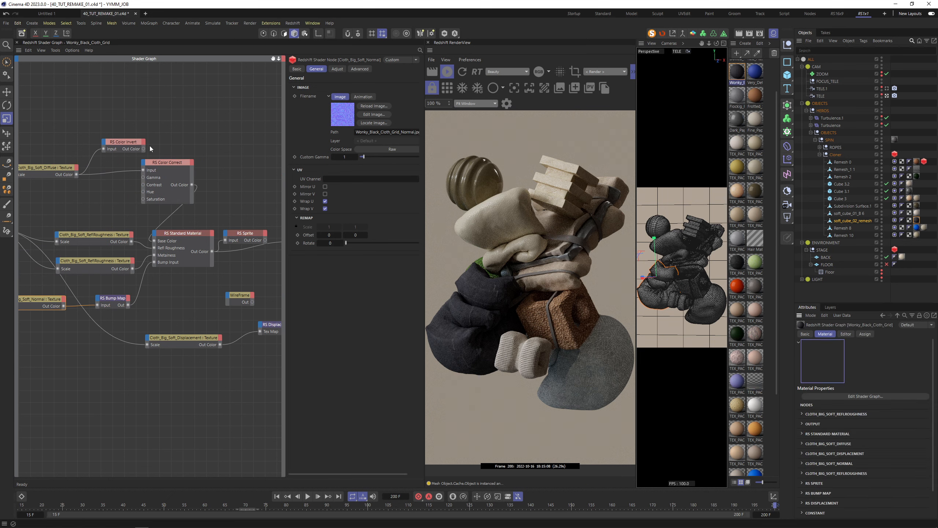
Step: Raise the gamma of the RS Color Correct node in Wonky_Black_Cloth_Grid to 1.48 and save the scene
{"action": "left_click", "coordinate": [170, 172]}
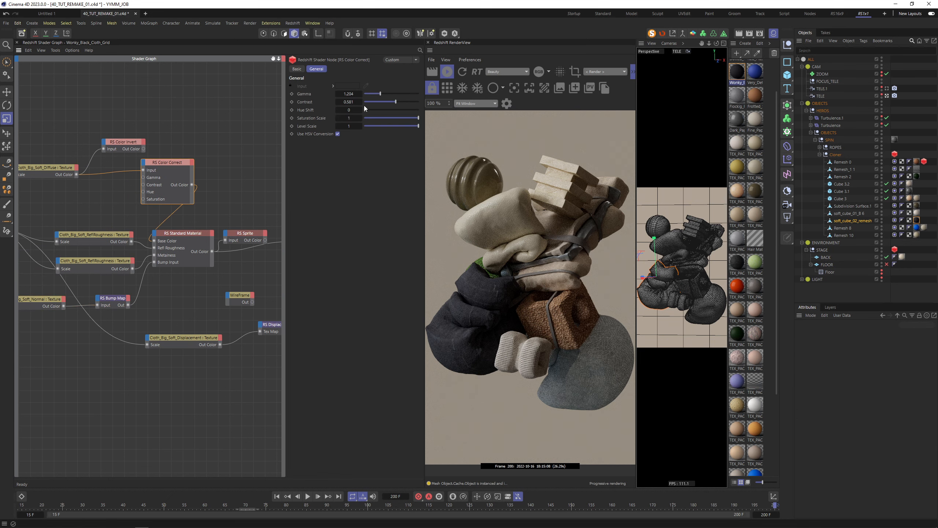
{"action": "left_click_drag", "start_coordinate": [381, 97], "coordinate": [383, 94]}
{"action": "key", "text": "ctrl+s"}
{"action": "left_click", "coordinate": [385, 94]}
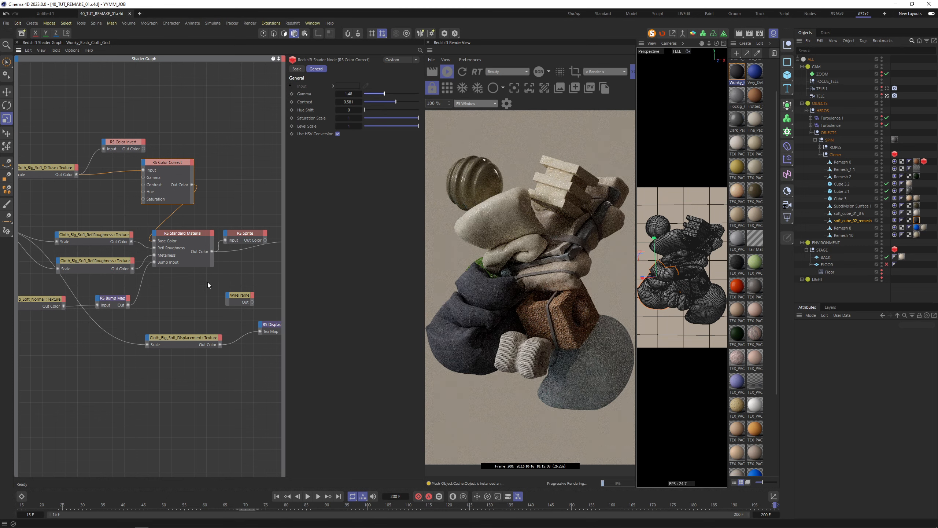
Step: Line up the texture nodes of Wonky_Black_Cloth_Grid in one column and rotate all of its textures by 90 degrees
{"action": "middle_click_drag", "start_coordinate": [207, 283], "coordinate": [273, 279]}
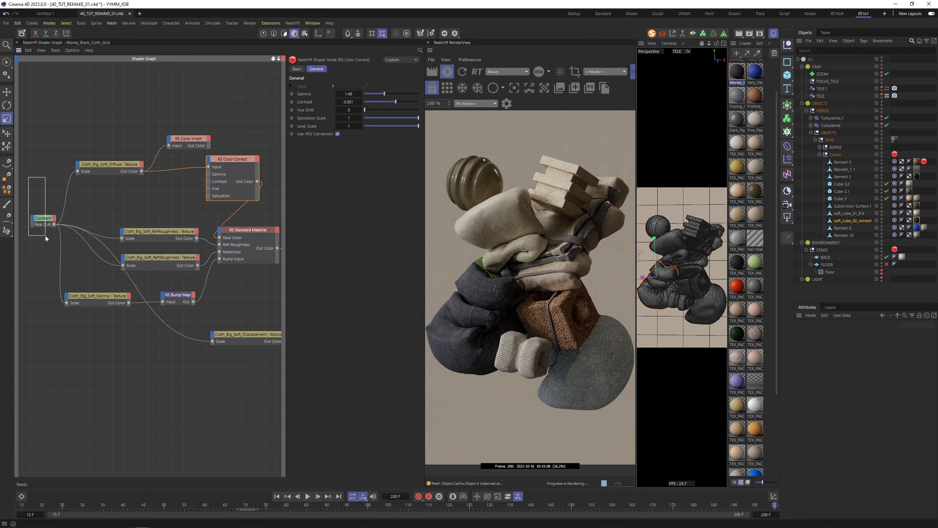
{"action": "left_click_drag", "start_coordinate": [46, 235], "coordinate": [45, 236]}
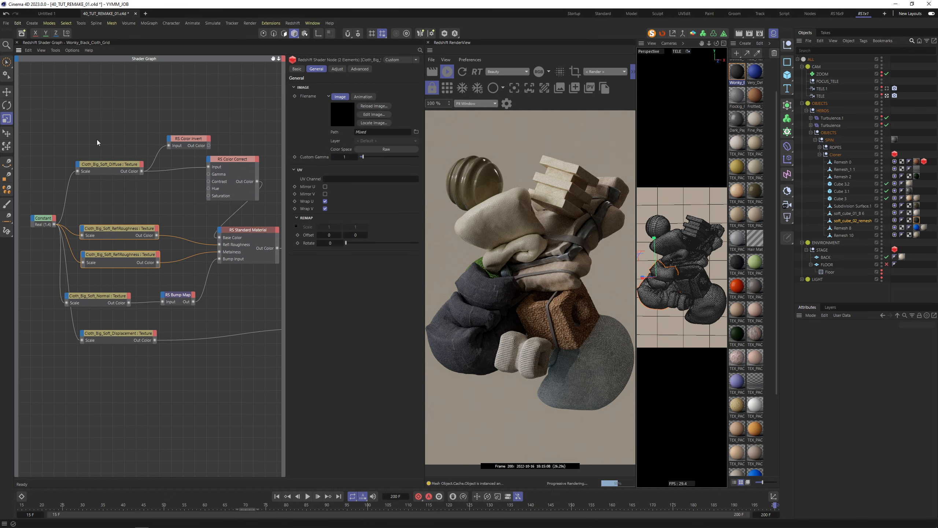
{"action": "left_click_drag", "start_coordinate": [98, 120], "coordinate": [120, 398]}
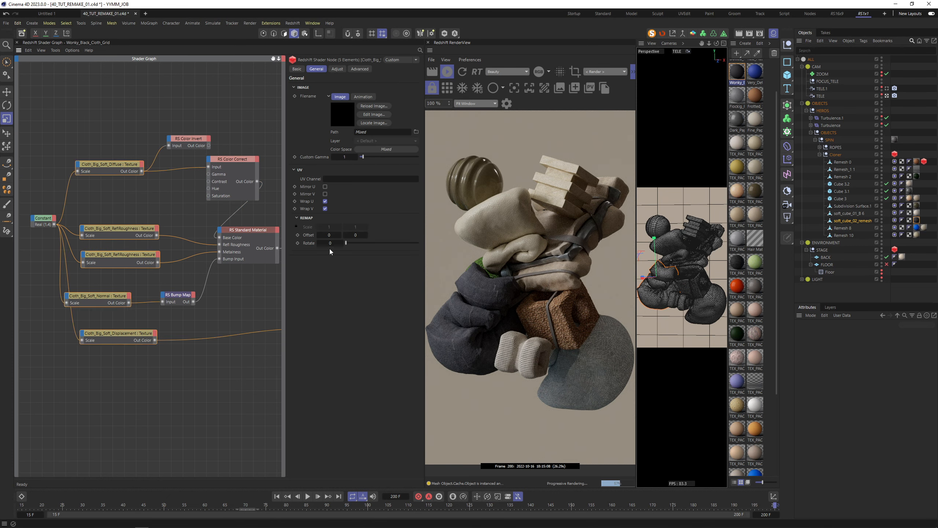
{"action": "left_click", "coordinate": [329, 243]}
{"action": "type", "text": "90"}
{"action": "key", "text": "Return"}
Step: Disconnect the second RefRoughness texture from the Metalness input of the RS Standard Material
{"action": "left_click", "coordinate": [222, 254]}
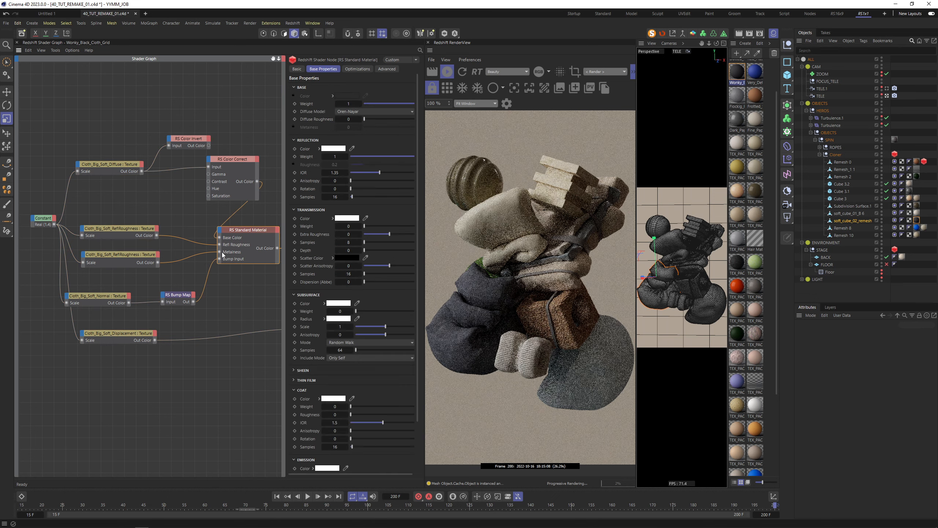
{"action": "left_click_drag", "start_coordinate": [220, 252], "coordinate": [174, 259]}
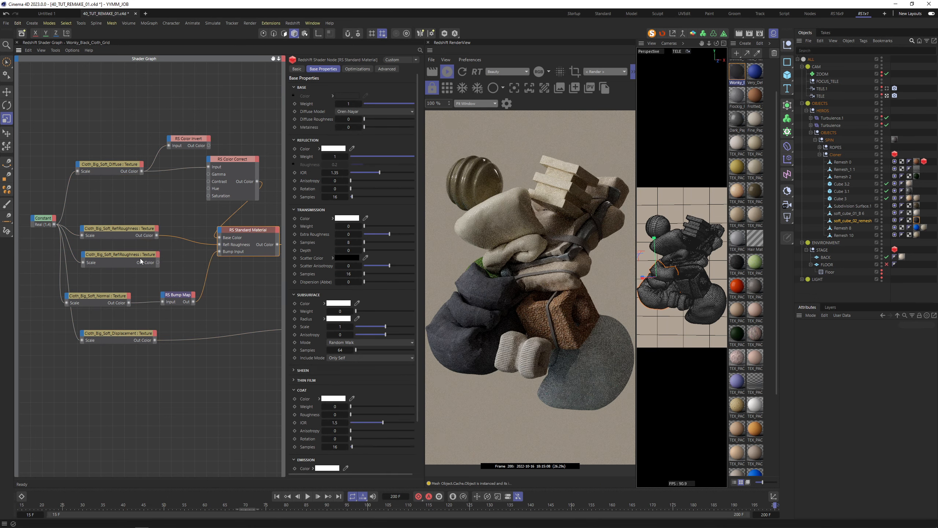
Step: Delete the second Cloth_Big_Soft_ReflRoughness texture node and set the RS Standard Material's reflection IOR to 1.5
{"action": "left_click", "coordinate": [131, 264]}
{"action": "key", "text": "Delete"}
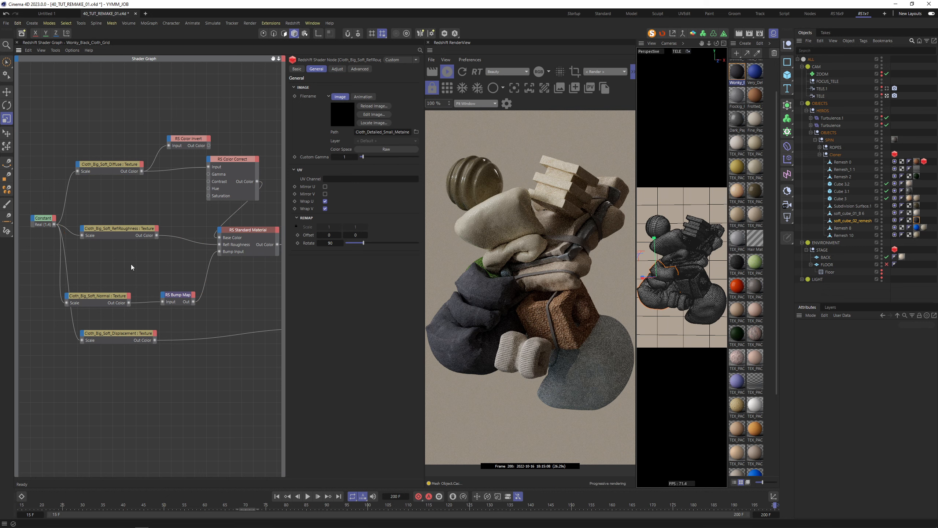
{"action": "left_click", "coordinate": [250, 229]}
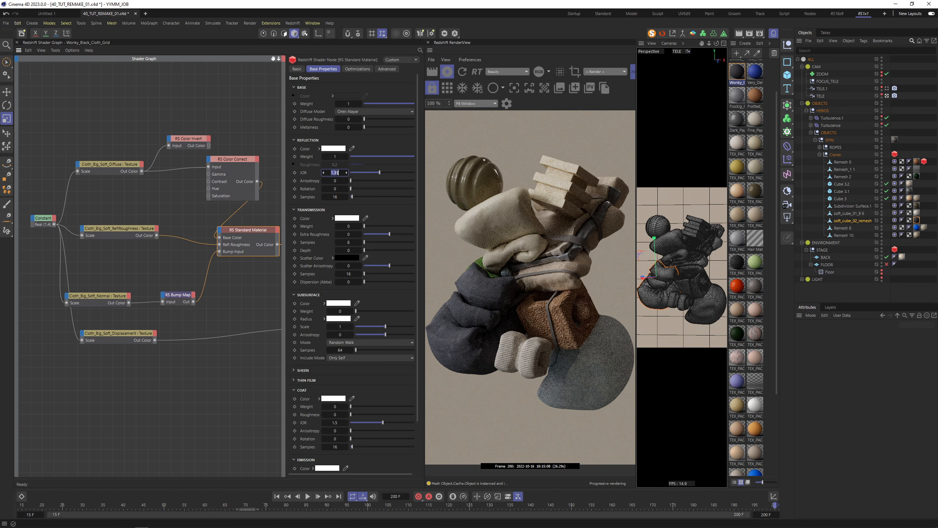
{"action": "type", "text": "1,5"}
Step: Set the RS Color Correct node's gamma to 1.35 and its contrast to 0.61
{"action": "left_click", "coordinate": [232, 159]}
{"action": "double_click", "coordinate": [349, 93]}
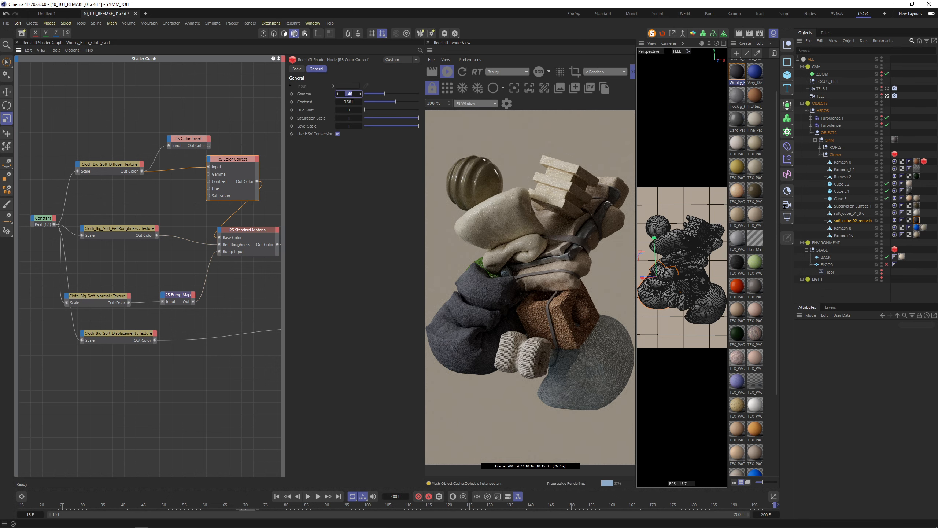
{"action": "type", "text": "1.35"}
{"action": "key", "text": "Return"}
{"action": "left_click_drag", "start_coordinate": [396, 98], "coordinate": [397, 99]}
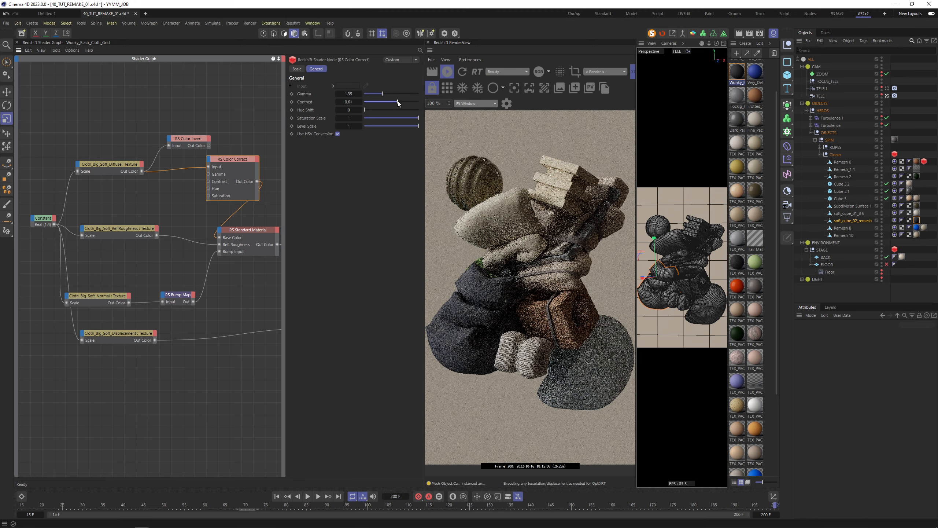
Step: Raise the height scale of the RS Bump Map node fed by the normal texture
{"action": "left_click", "coordinate": [110, 296]}
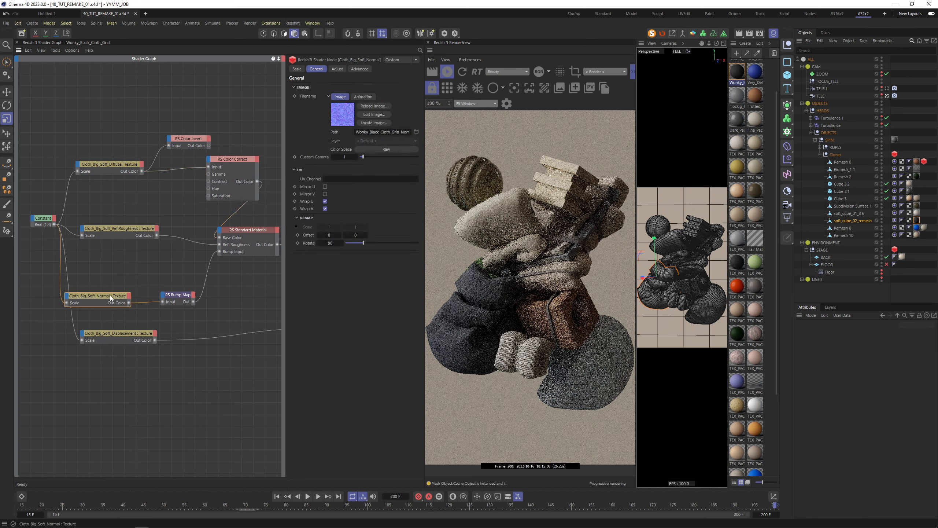
{"action": "left_click", "coordinate": [190, 300]}
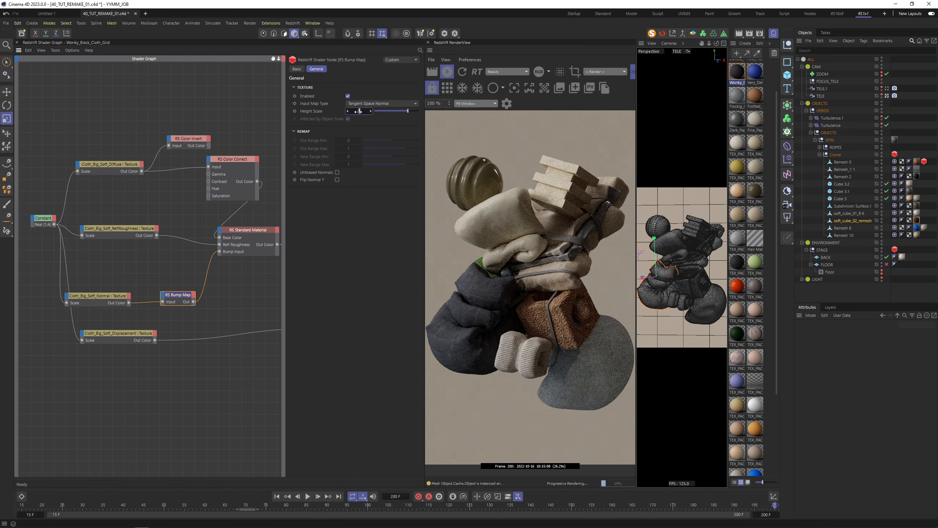
{"action": "left_click_drag", "start_coordinate": [359, 112], "coordinate": [366, 111]}
Step: Set the RS Displacement node's scale to 0.8
{"action": "middle_click_drag", "start_coordinate": [225, 307], "coordinate": [149, 301]}
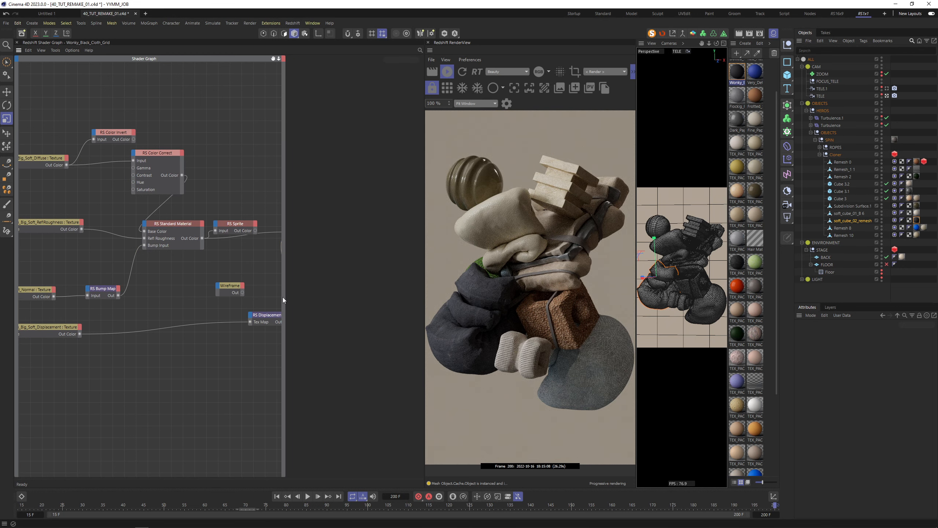
{"action": "left_click", "coordinate": [269, 317]}
{"action": "double_click", "coordinate": [344, 96]}
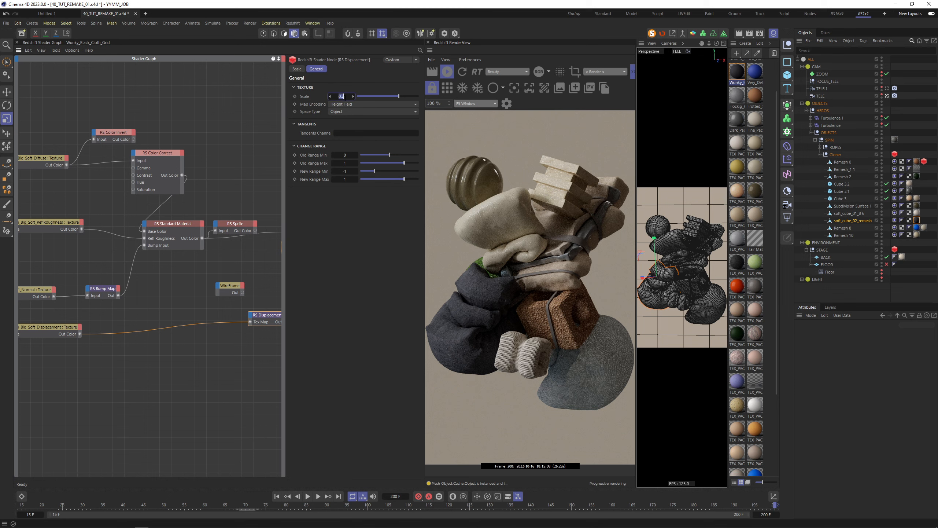
{"action": "type", "text": "0.8"}
{"action": "key", "text": "Return"}
Step: Set maximum subdivisions to 3 in the cloner's Redshift Object tag and delete the separate Redshift Object tag on Remesh 0
{"action": "left_click", "coordinate": [894, 154]}
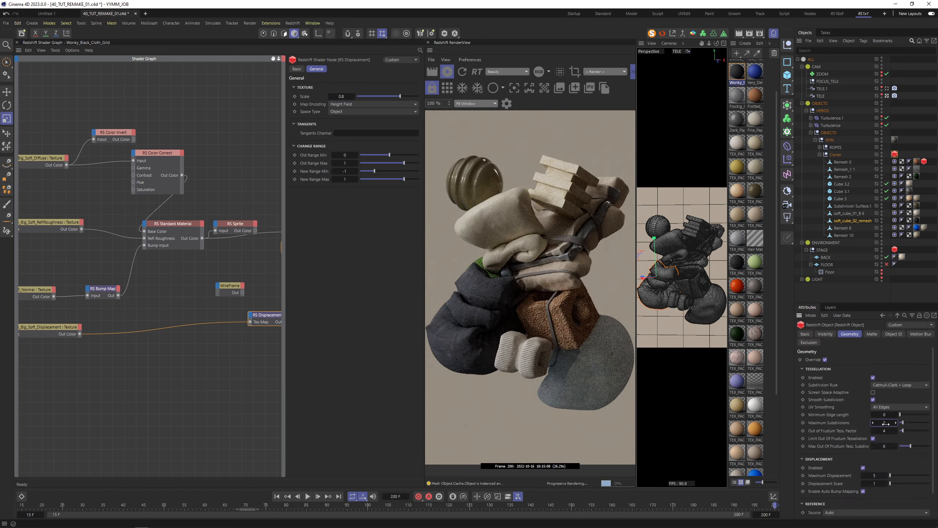
{"action": "left_click_drag", "start_coordinate": [886, 423], "coordinate": [888, 423]}
{"action": "left_click", "coordinate": [924, 161]}
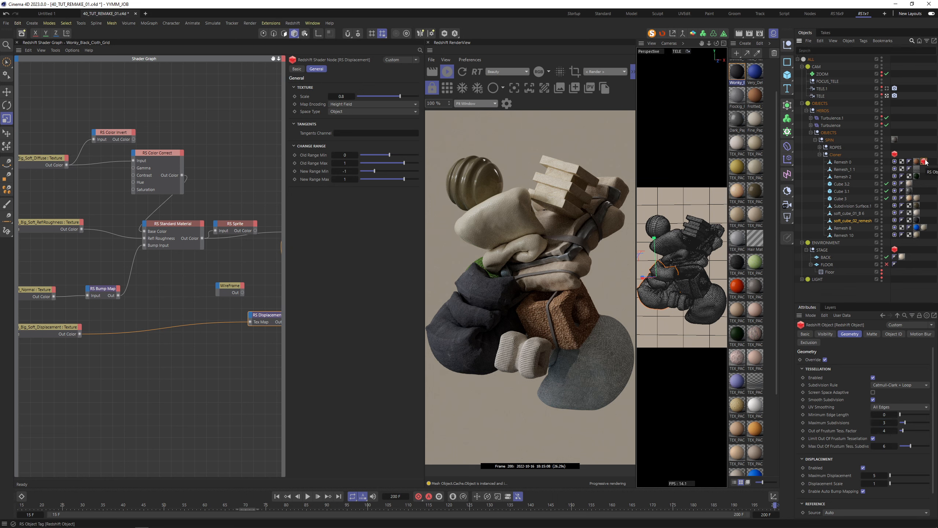
{"action": "key", "text": "Delete"}
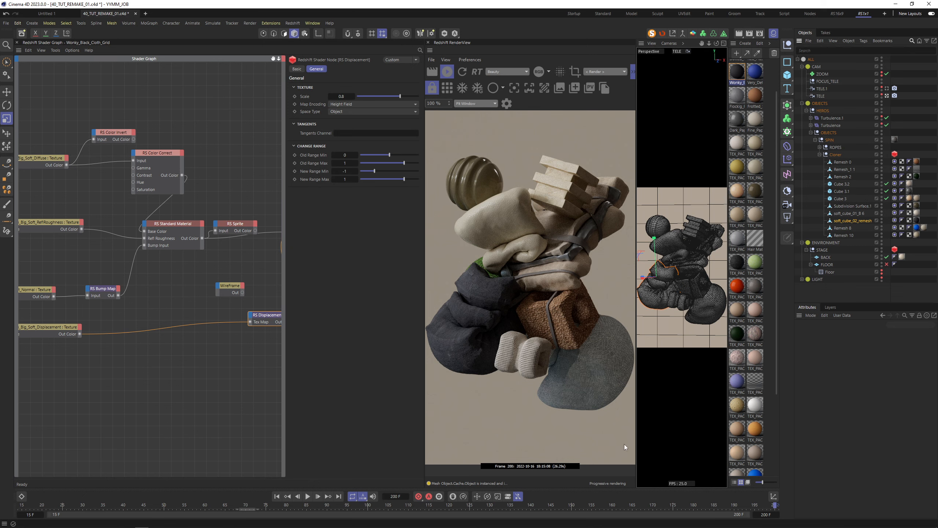
Step: Go to frame 64 and set maximum subdivisions to 2 in the cloner's Redshift Object tag
{"action": "left_click", "coordinate": [895, 154]}
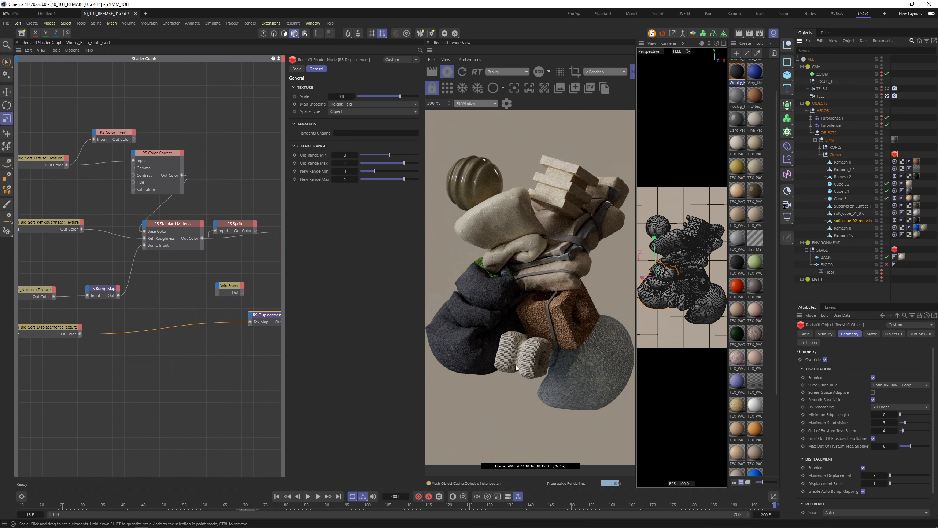
{"action": "left_click", "coordinate": [222, 505]}
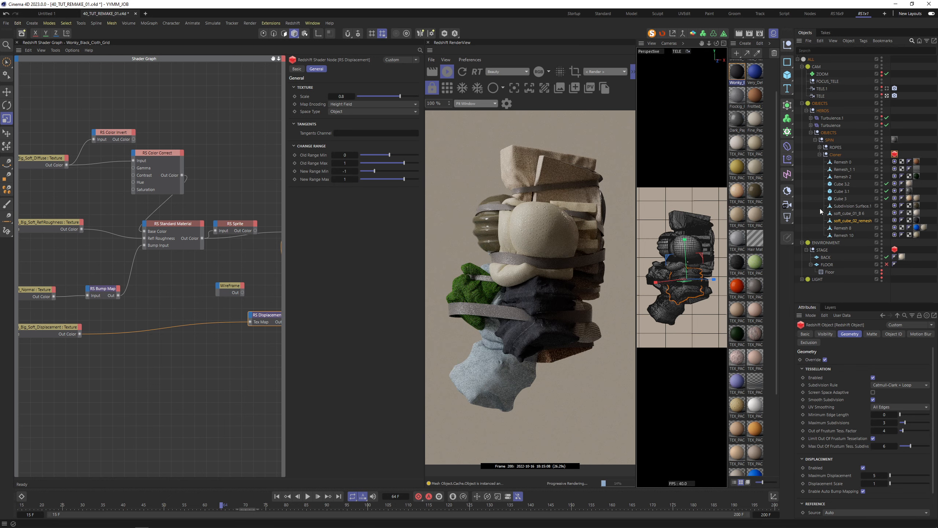
{"action": "left_click", "coordinate": [884, 422]}
{"action": "type", "text": "2"}
{"action": "key", "text": "Return"}
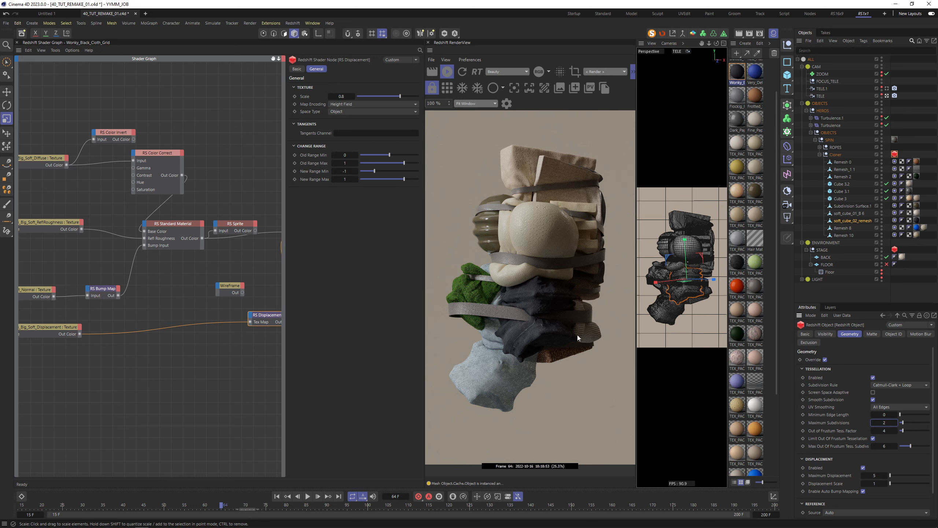
Step: Select Remesh 2 and pick its green cloth material in the render to load its shader graph
{"action": "left_click", "coordinate": [842, 176]}
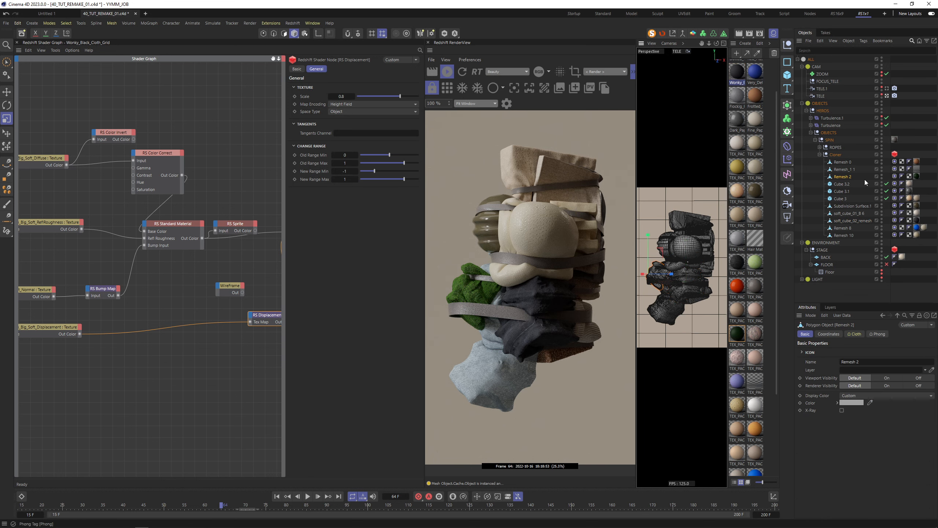
{"action": "left_click", "coordinate": [544, 88]}
{"action": "left_click", "coordinate": [475, 290]}
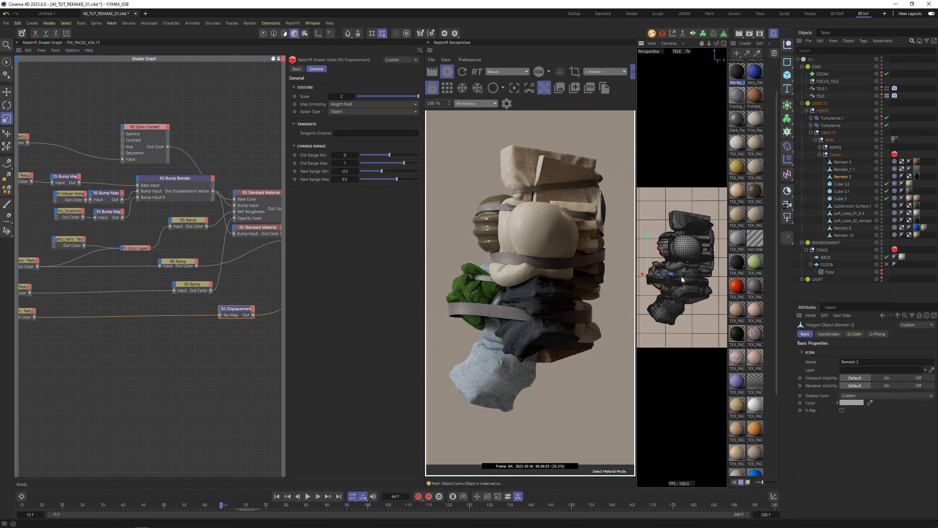
Step: Recolour the green cloth to orange in RS Color Correct with hue shift 303.48, saturation scale 1.4 and gamma 1.48
{"action": "left_click", "coordinate": [141, 137]}
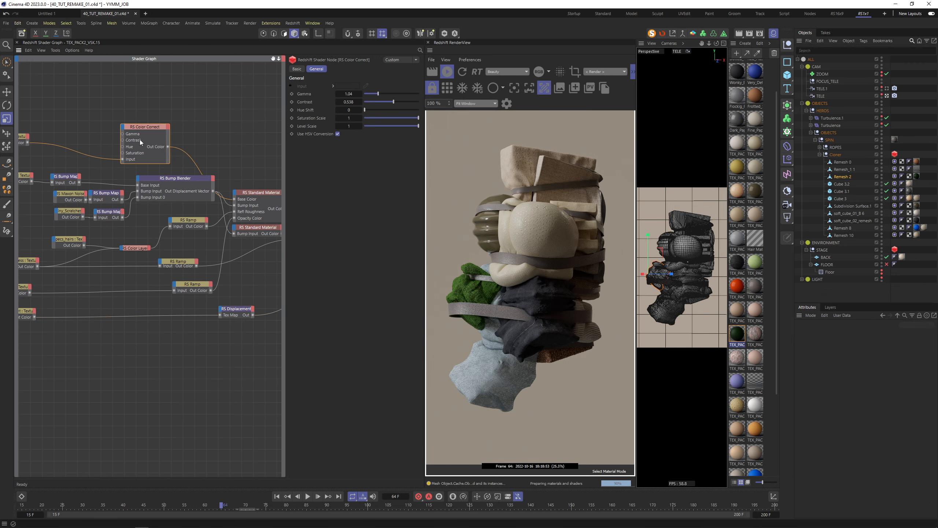
{"action": "left_click", "coordinate": [376, 109]}
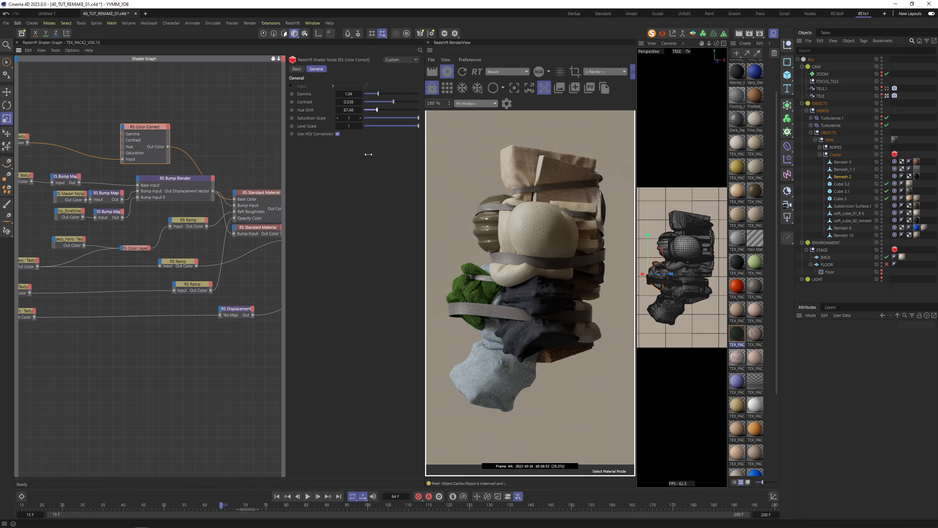
{"action": "double_click", "coordinate": [348, 118]}
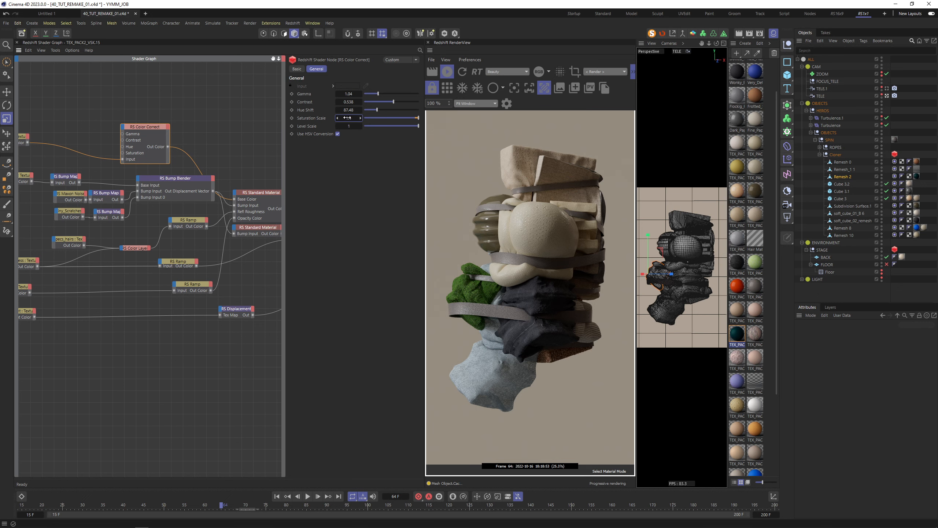
{"action": "left_click", "coordinate": [409, 109]}
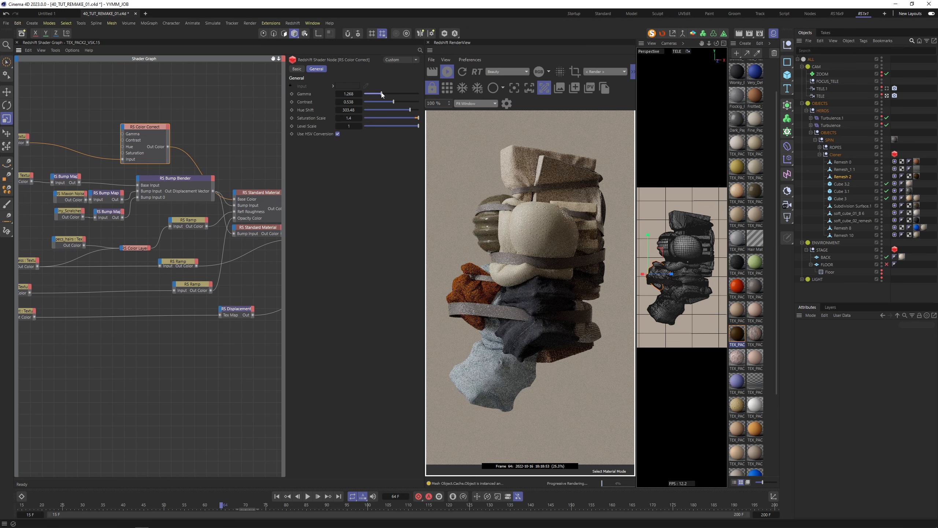
{"action": "left_click_drag", "start_coordinate": [381, 93], "coordinate": [384, 93]}
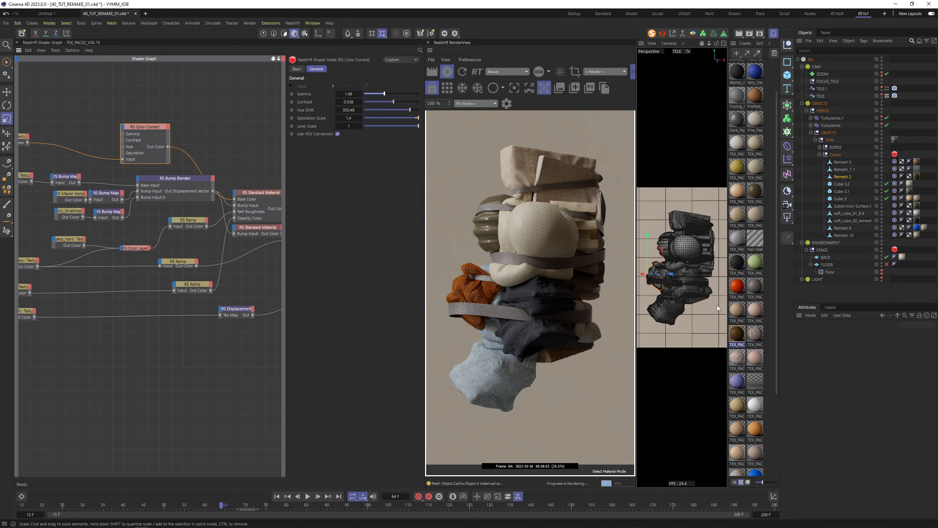
Step: Open the Bokeh settings of the TELE camera's Redshift tag and play the animation through to frame 183
{"action": "scroll", "coordinate": [746, 391], "scroll_direction": "up", "scroll_amount": 1}
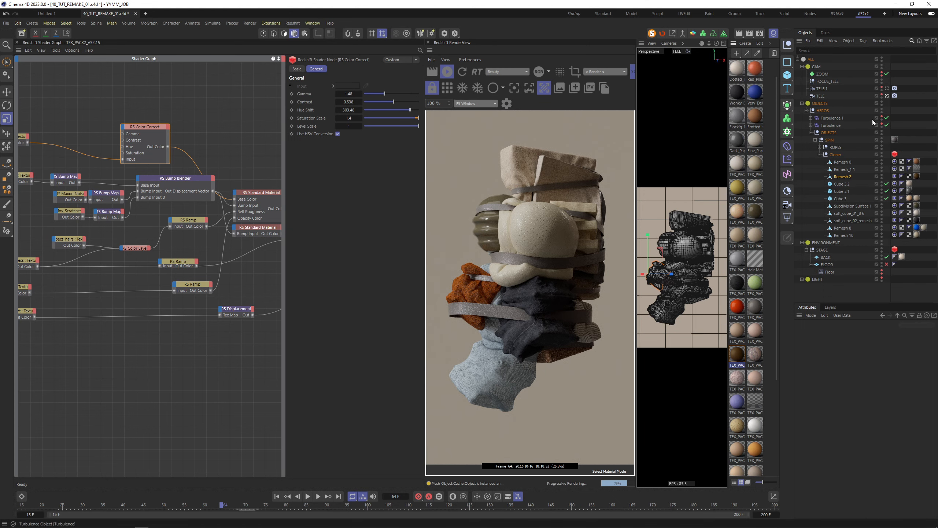
{"action": "left_click", "coordinate": [895, 95]}
{"action": "left_click", "coordinate": [837, 334]}
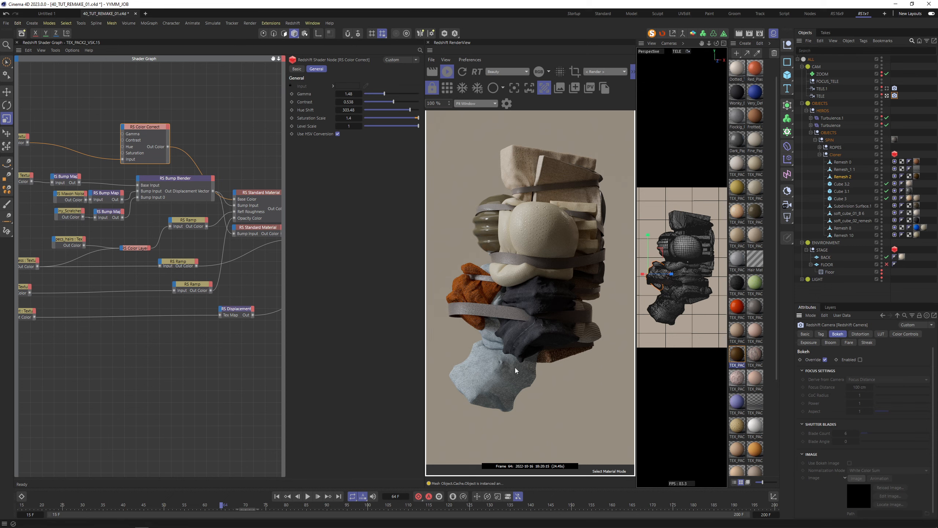
{"action": "left_click", "coordinate": [308, 496]}
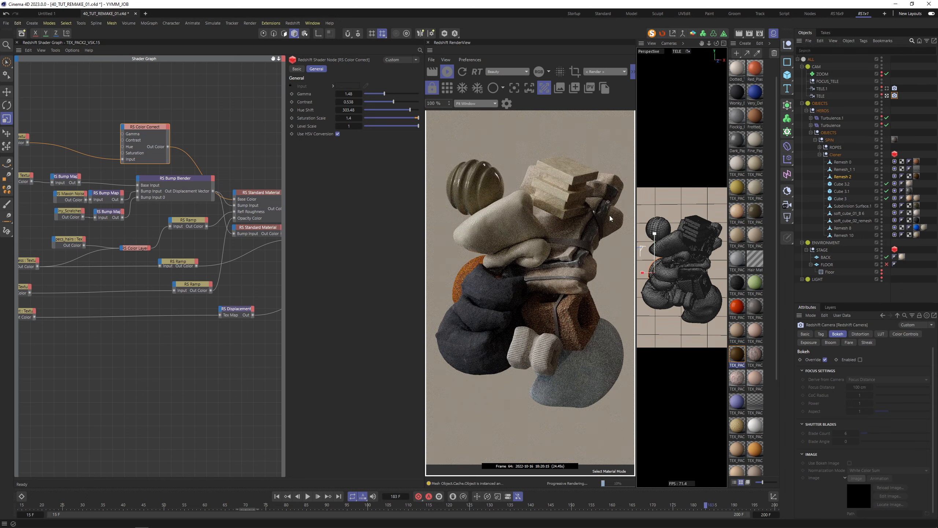
Step: Check the material tags on Cube 3.2 and apply the Very_Detailed_Cloth_Purple material to Cube 3.1
{"action": "left_click", "coordinate": [696, 246]}
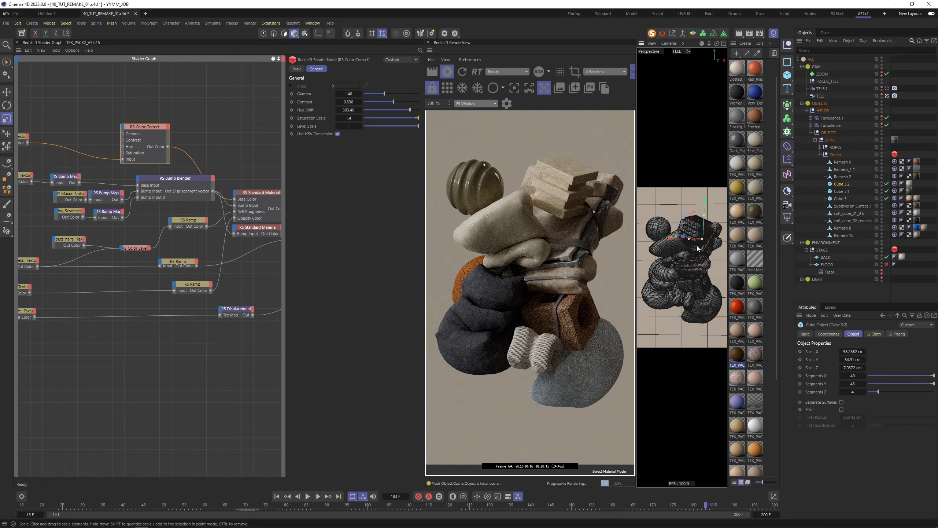
{"action": "left_click", "coordinate": [911, 185]}
{"action": "left_click", "coordinate": [910, 185]}
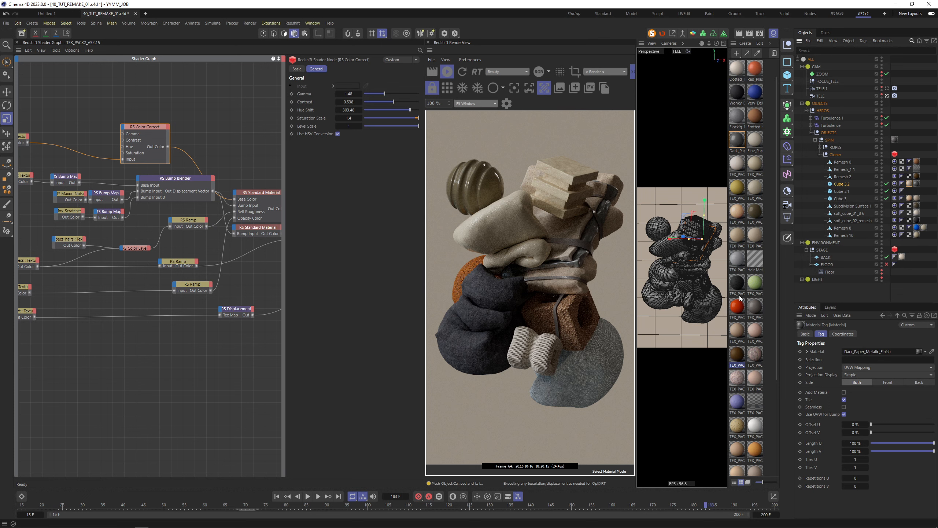
{"action": "scroll", "coordinate": [746, 257], "scroll_direction": "up", "scroll_amount": 2}
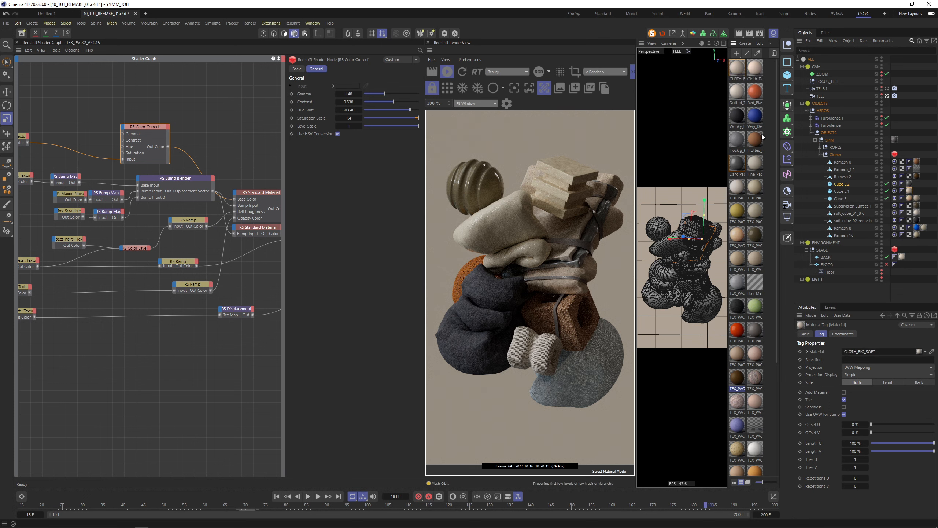
{"action": "left_click_drag", "start_coordinate": [757, 118], "coordinate": [842, 191]}
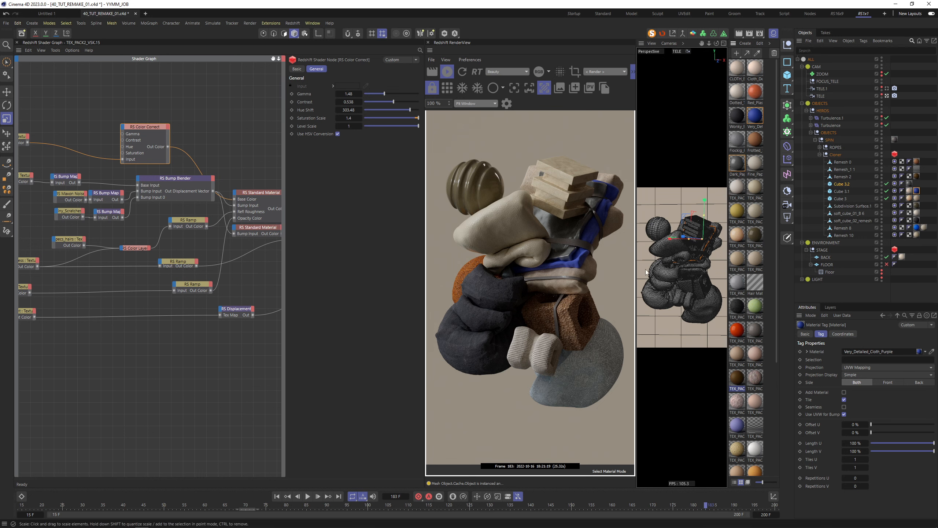
Step: Select Remesh 8 and switch the view to the TELE.1 camera, framing the stack as a close-up
{"action": "left_click", "coordinate": [662, 247]}
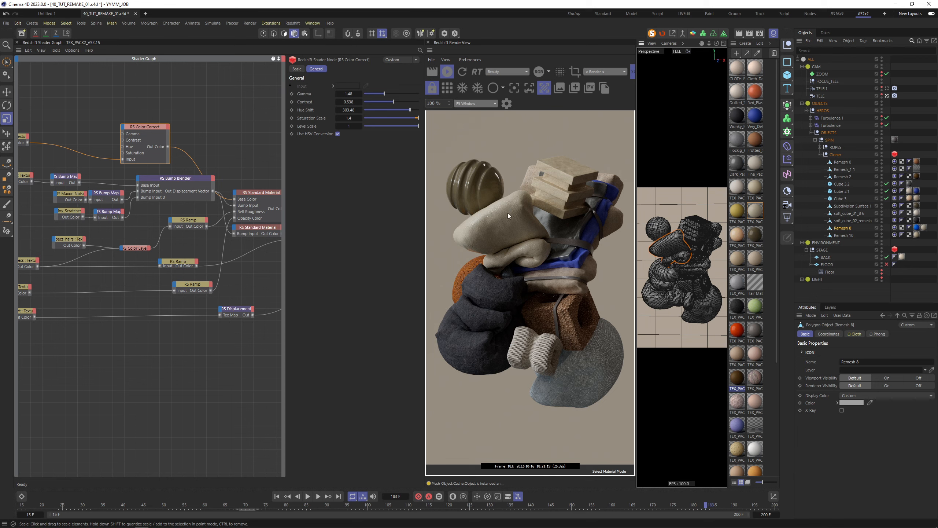
{"action": "left_click", "coordinate": [887, 88]}
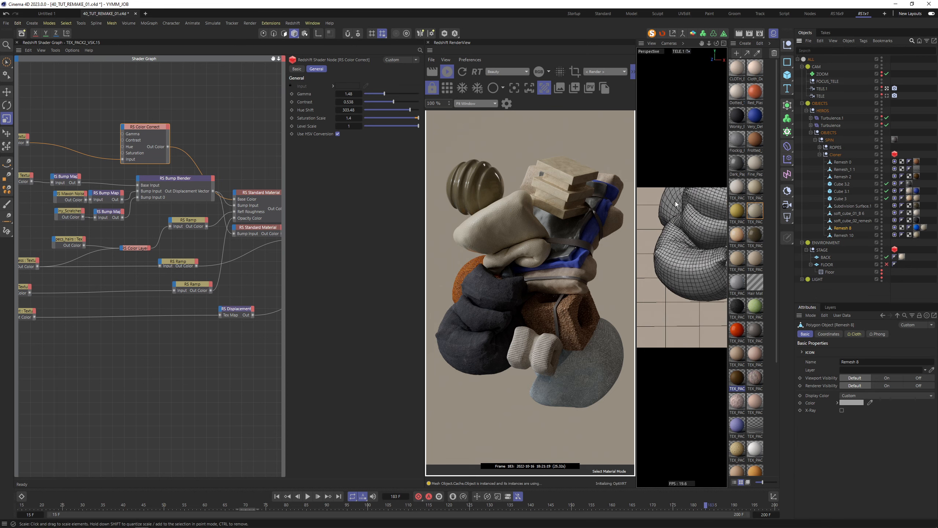
{"action": "scroll", "coordinate": [682, 268], "scroll_direction": "up", "scroll_amount": 5}
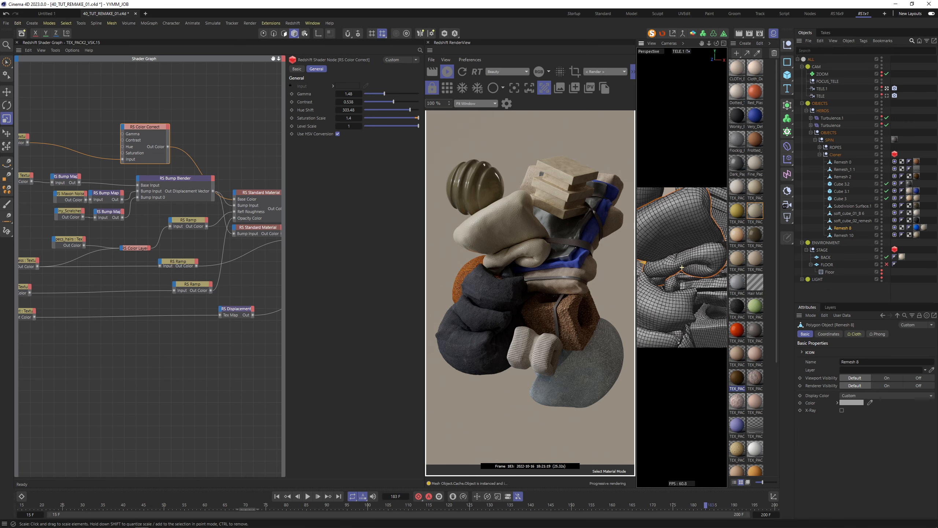
{"action": "scroll", "coordinate": [683, 267], "scroll_direction": "down", "scroll_amount": 3}
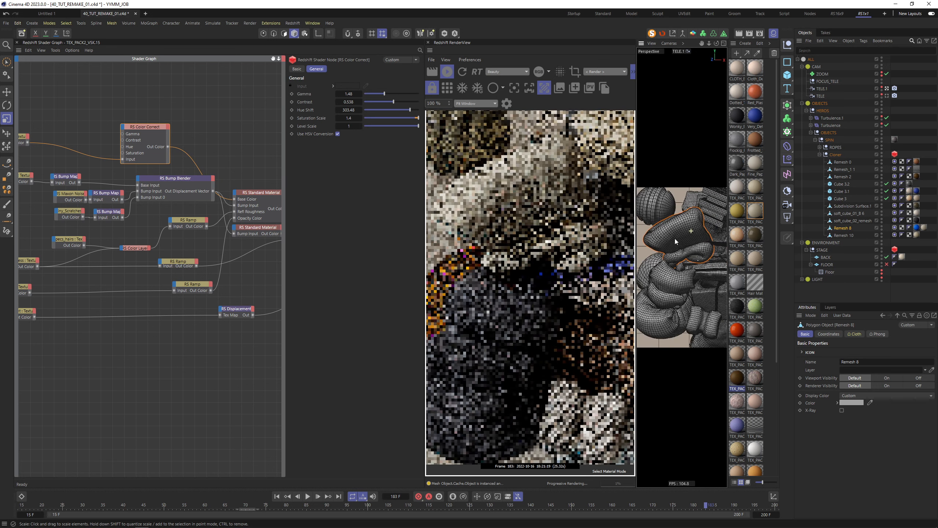
{"action": "scroll", "coordinate": [676, 241], "scroll_direction": "down", "scroll_amount": 3}
Step: Copy the TEX_PACK2_VSK.26 material tag from Remesh 8 onto Cube 3
{"action": "left_click", "coordinate": [708, 245]}
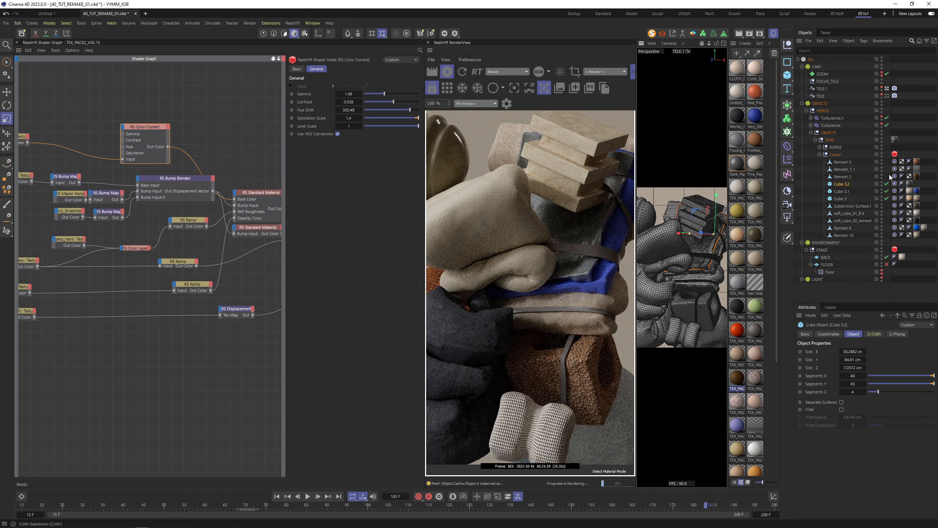
{"action": "left_click", "coordinate": [668, 241]}
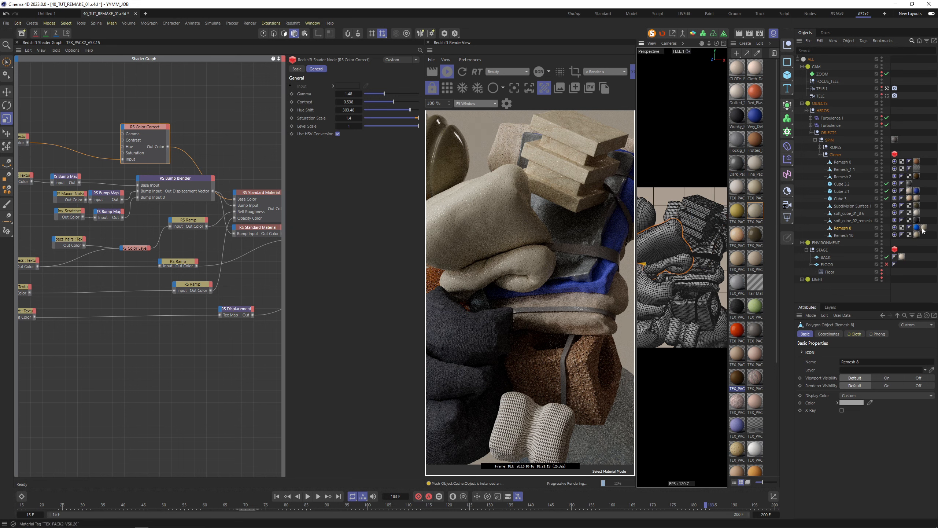
{"action": "left_click", "coordinate": [837, 200]}
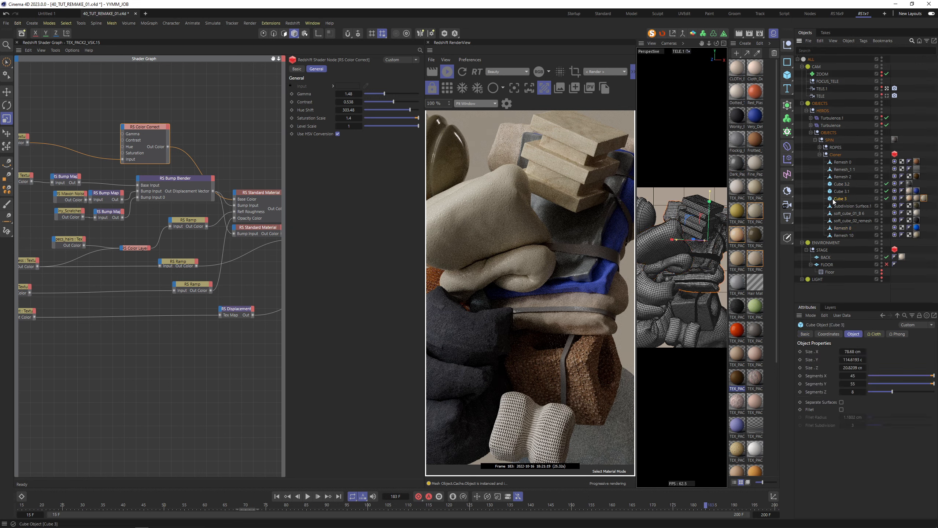
Step: Try other pack materials on Remesh 8, apply TEX_PACK2_VSK.9 to it, and open its material tag settings
{"action": "left_click", "coordinate": [841, 184]}
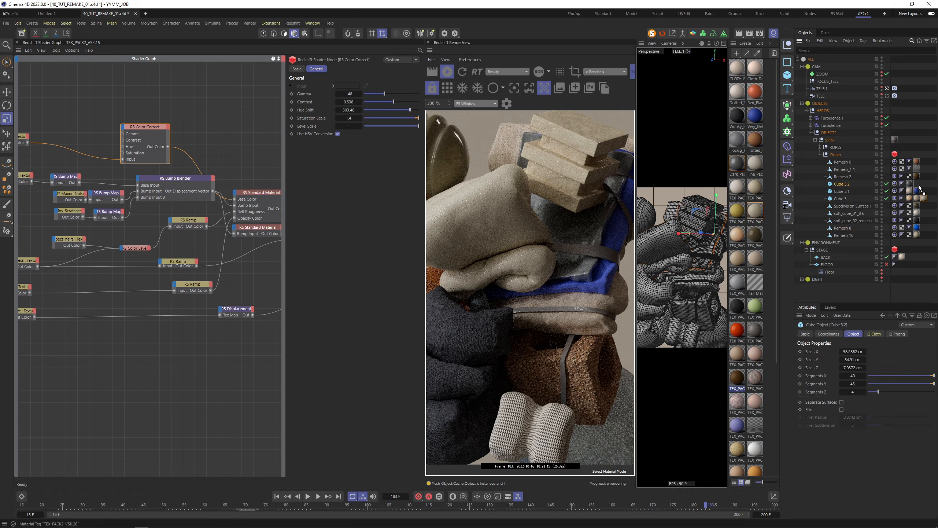
{"action": "left_click", "coordinate": [843, 228]}
{"action": "scroll", "coordinate": [737, 333], "scroll_direction": "down", "scroll_amount": 2}
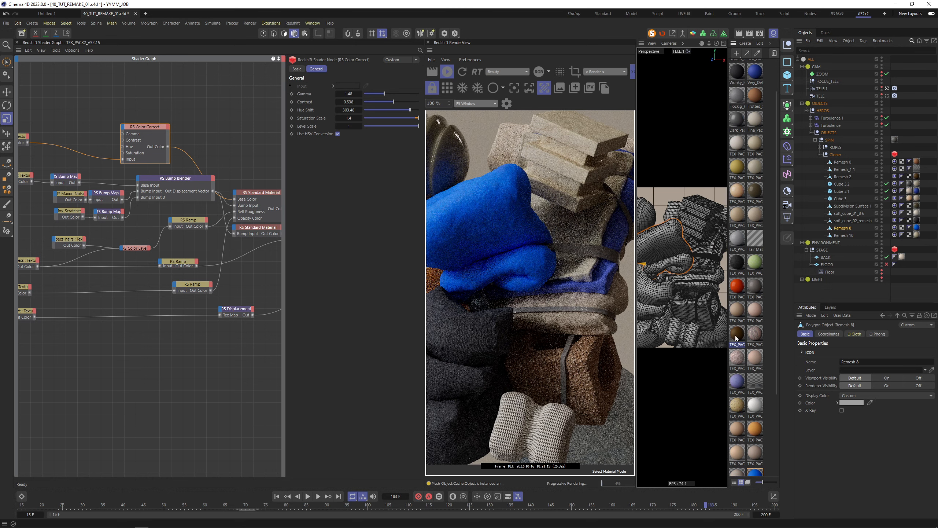
{"action": "left_click", "coordinate": [737, 381]}
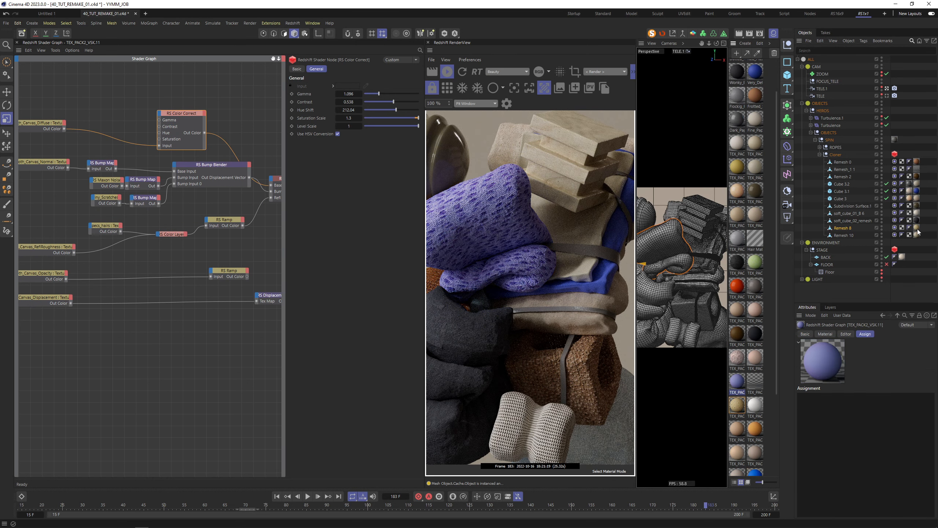
{"action": "left_click", "coordinate": [917, 228]}
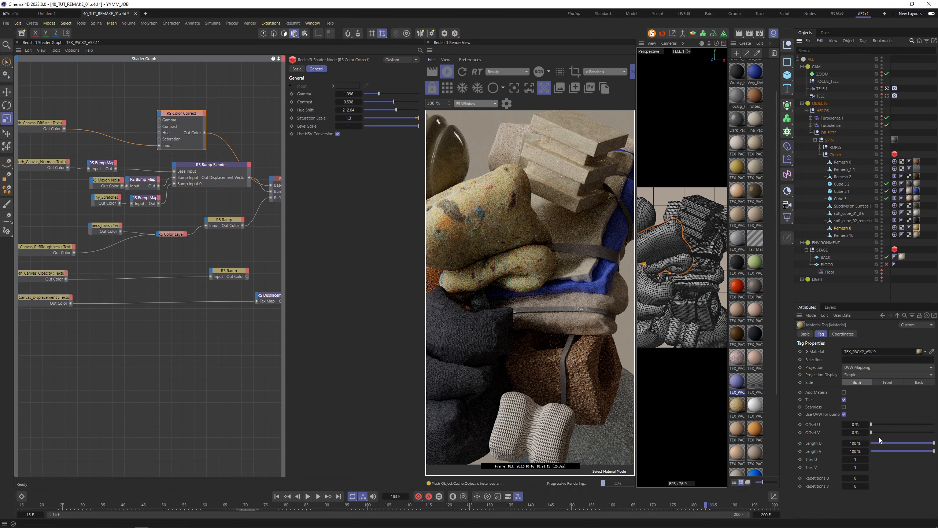
Step: Set Length U and Length V of Remesh 8's material tag to 50%
{"action": "double_click", "coordinate": [858, 443]}
{"action": "type", "text": "50"}
{"action": "key", "text": "Tab"}
{"action": "type", "text": "50"}
{"action": "key", "text": "Tab"}
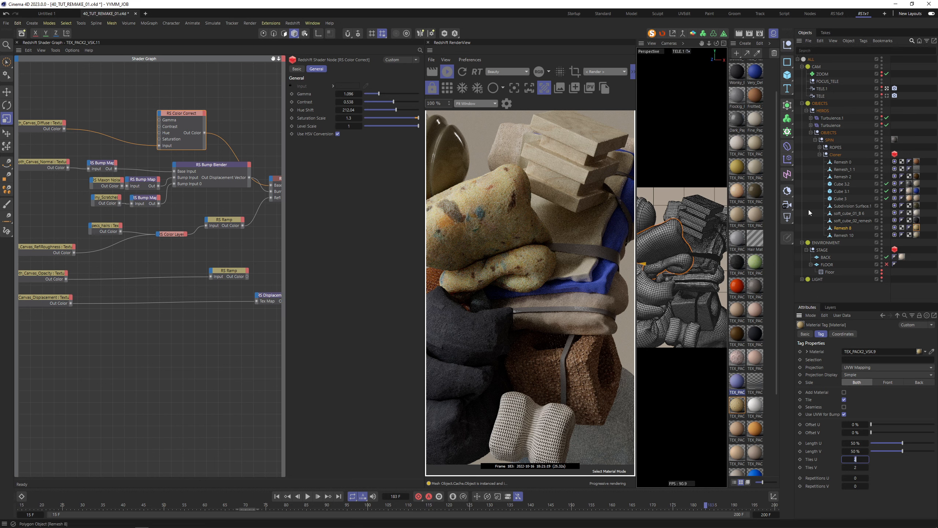
Step: Look through the TELE camera and set Length U and Length V of Remesh 8's material tag to 60%
{"action": "left_click", "coordinate": [887, 96]}
{"action": "double_click", "coordinate": [855, 444]}
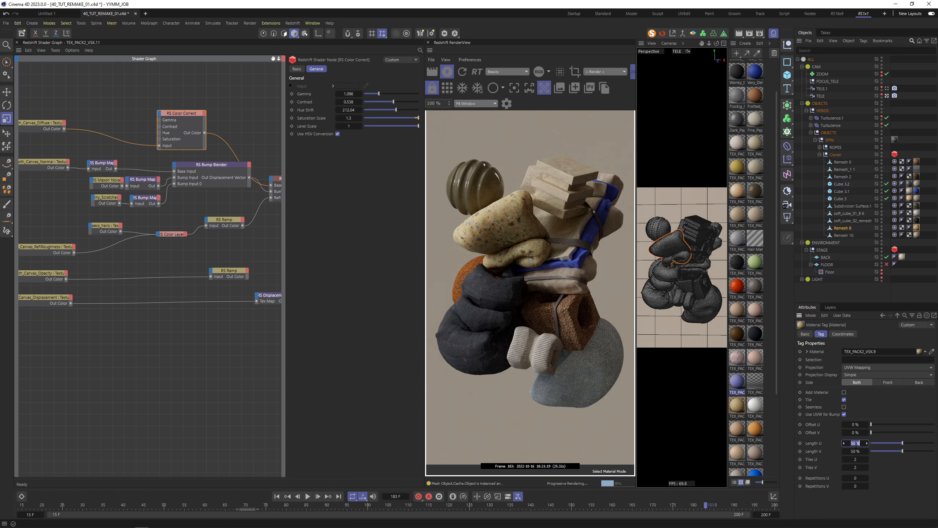
{"action": "type", "text": "60"}
{"action": "key", "text": "Tab"}
{"action": "type", "text": "60"}
{"action": "key", "text": "Tab"}
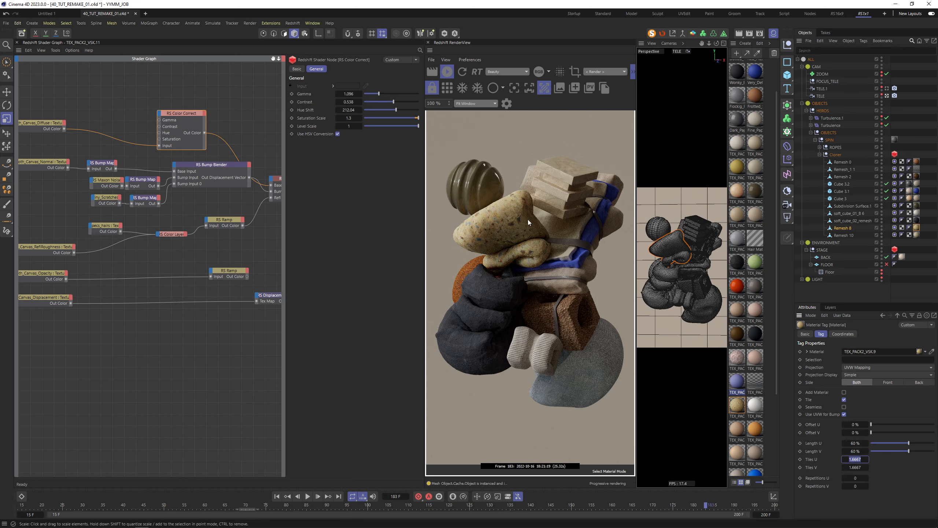
Step: Open the RS Displacement node of TEX_PACK2_VSK.9 and set its Scale to 2, followed by 3
{"action": "left_click", "coordinate": [520, 209]}
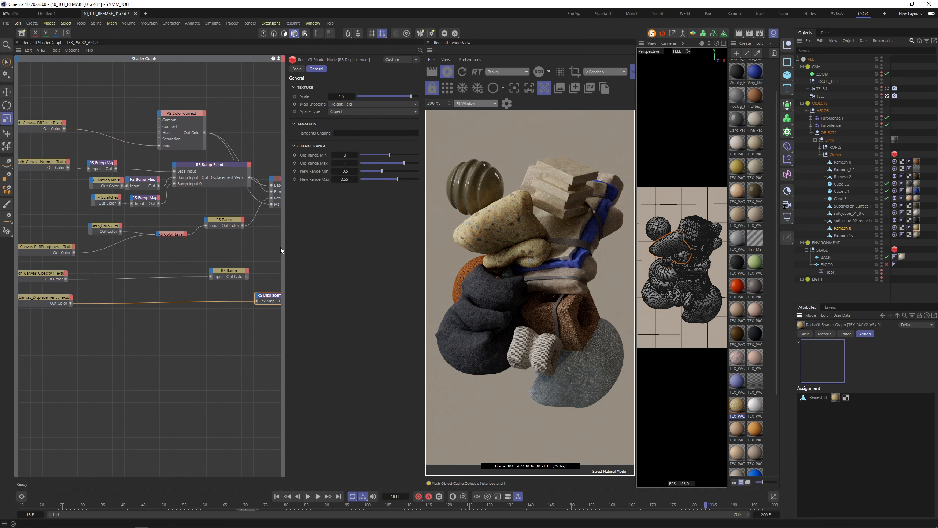
{"action": "left_click", "coordinate": [273, 297]}
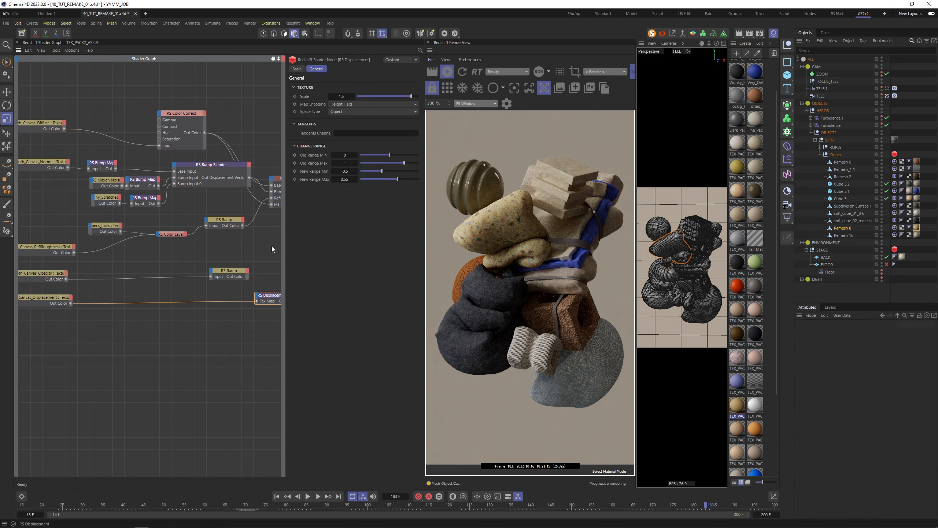
{"action": "left_click", "coordinate": [343, 96]}
{"action": "type", "text": "2"}
{"action": "key", "text": "Return"}
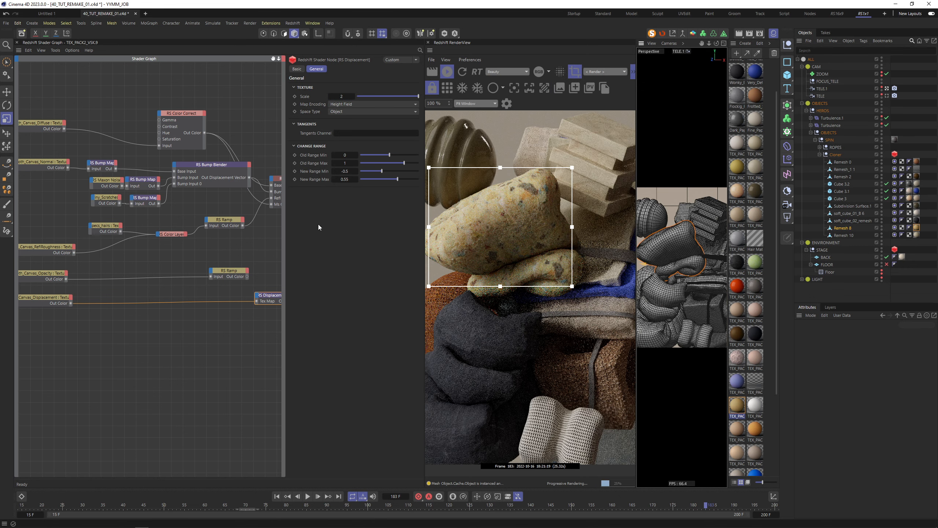
{"action": "left_click", "coordinate": [343, 95]}
{"action": "type", "text": "3"}
{"action": "key", "text": "Return"}
Step: Set Length U and V of Remesh 8's material tag to 65% and the material's displacement Scale to 2.7
{"action": "left_click", "coordinate": [528, 208]}
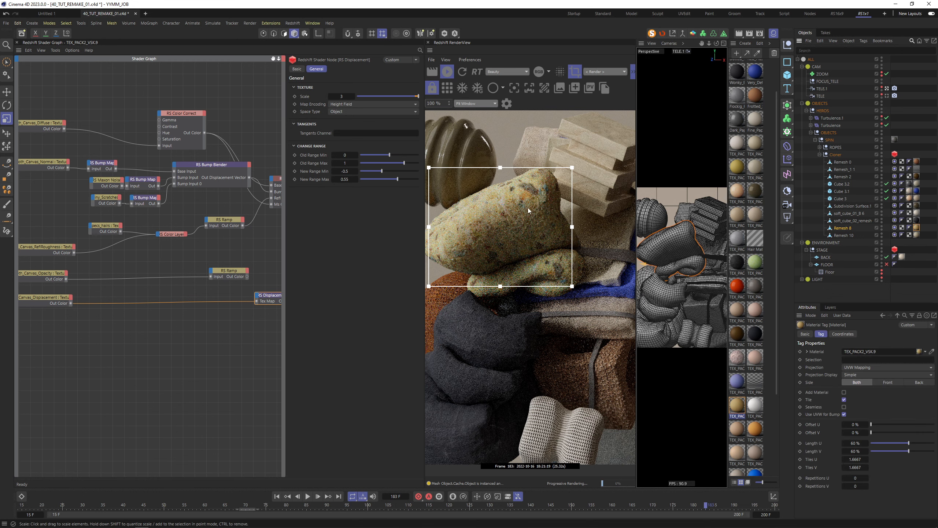
{"action": "left_click", "coordinate": [861, 440]}
{"action": "type", "text": "65"}
{"action": "key", "text": "Return"}
{"action": "key", "text": "Tab"}
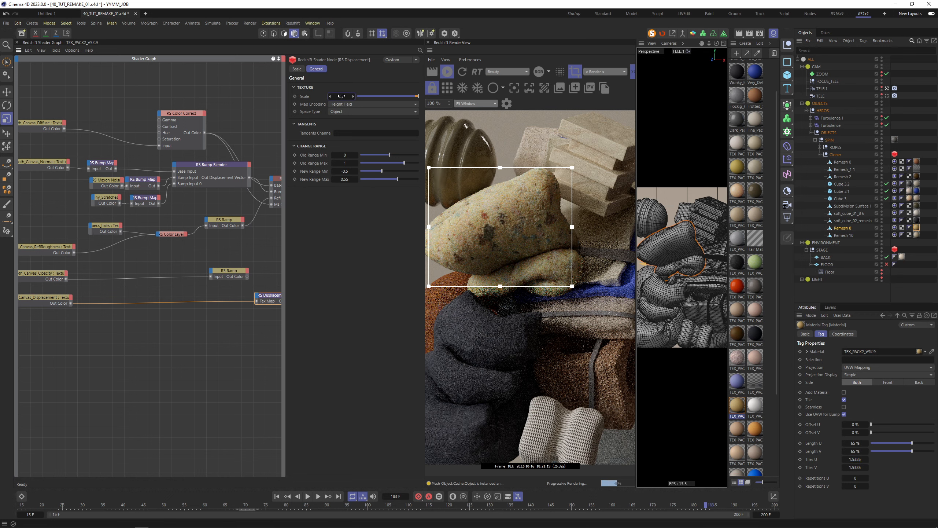
{"action": "left_click_drag", "start_coordinate": [341, 96], "coordinate": [343, 97]}
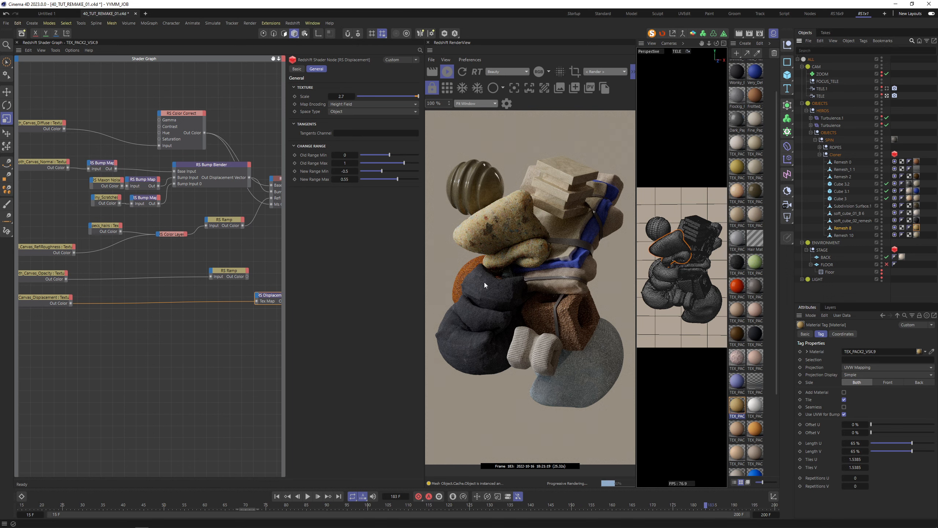
Step: Check the animation at frame 87, go to frame 180, and apply the UV_CHECKER material to the ROPES group
{"action": "left_click_drag", "start_coordinate": [618, 505], "coordinate": [315, 504]}
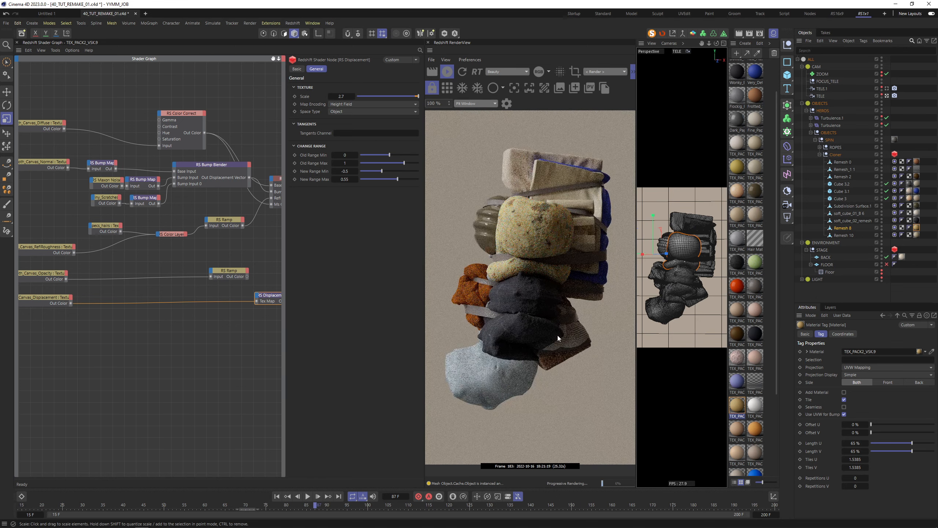
{"action": "left_click_drag", "start_coordinate": [635, 505], "coordinate": [692, 504]}
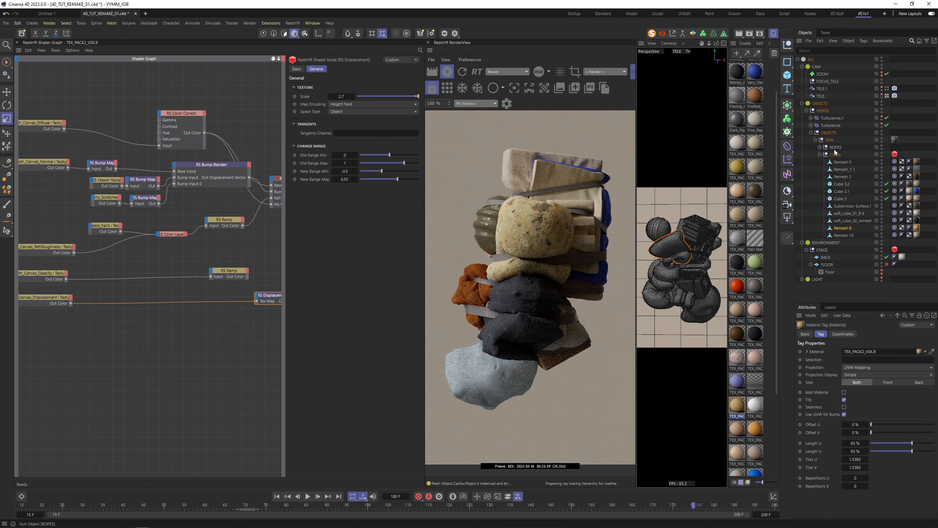
{"action": "left_click", "coordinate": [819, 155]}
{"action": "left_click", "coordinate": [819, 147]}
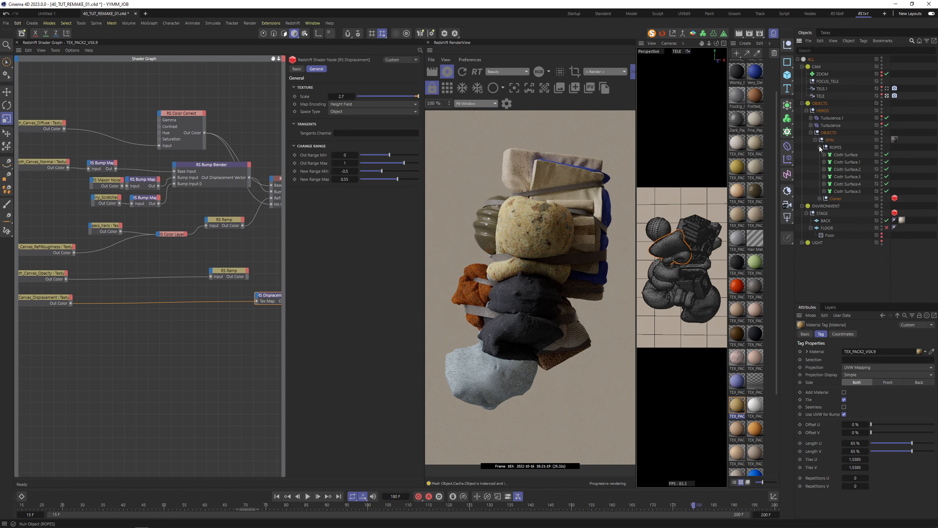
{"action": "scroll", "coordinate": [760, 262], "scroll_direction": "down", "scroll_amount": 3}
{"action": "left_click_drag", "start_coordinate": [755, 412], "coordinate": [845, 148]}
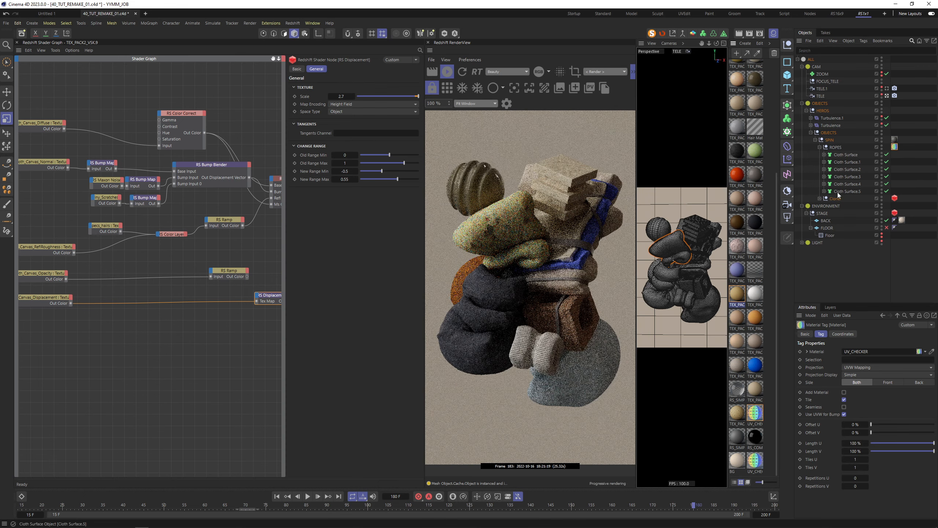
Step: Frame the ropes closely through the TELE.1 camera and set the UV_CHECKER tag's Length V to 15%
{"action": "key", "text": "ctrl+shift+z"}
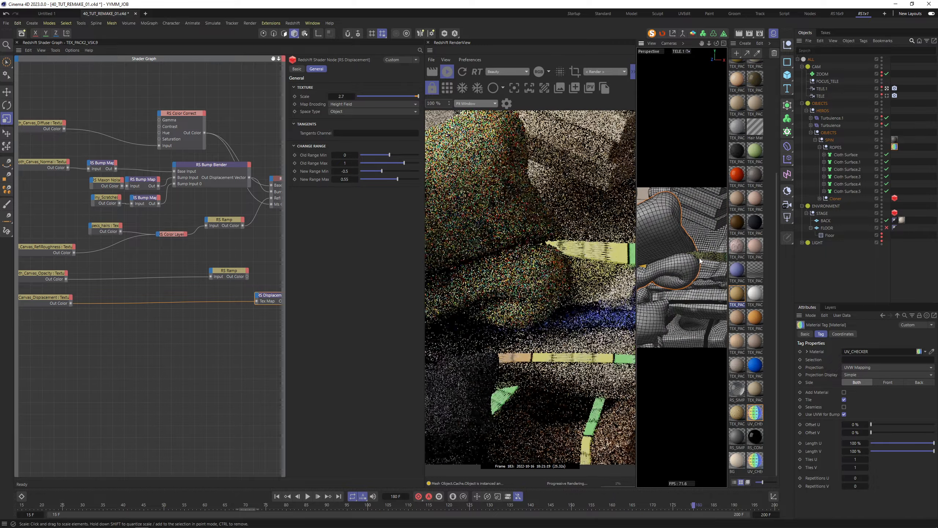
{"action": "middle_click_drag", "start_coordinate": [682, 251], "coordinate": [651, 285], "text": "alt"}
{"action": "mouse_move", "coordinate": [650, 282]}
{"action": "left_mouse_down", "text": "alt"}
{"action": "mouse_move", "coordinate": [681, 282]}
{"action": "mouse_move", "coordinate": [652, 291]}
{"action": "left_mouse_up", "text": "alt"}
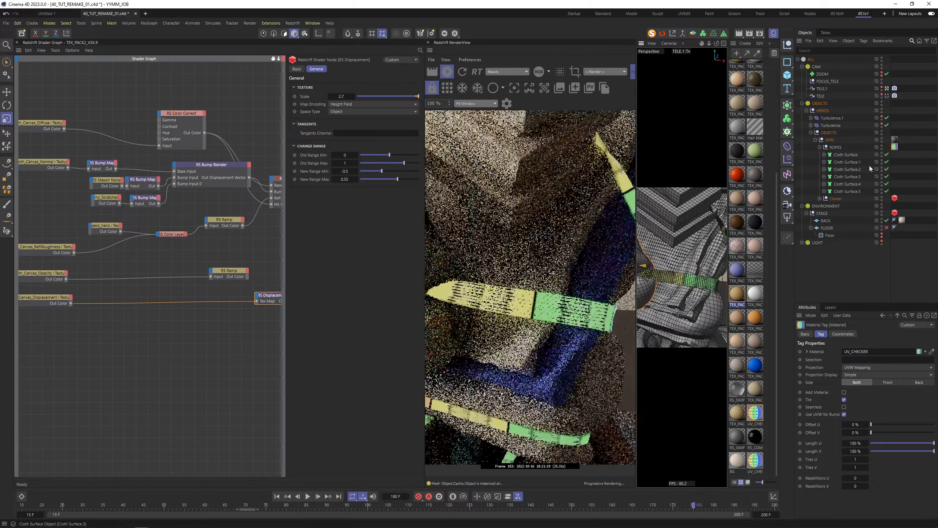
{"action": "left_click", "coordinate": [854, 450]}
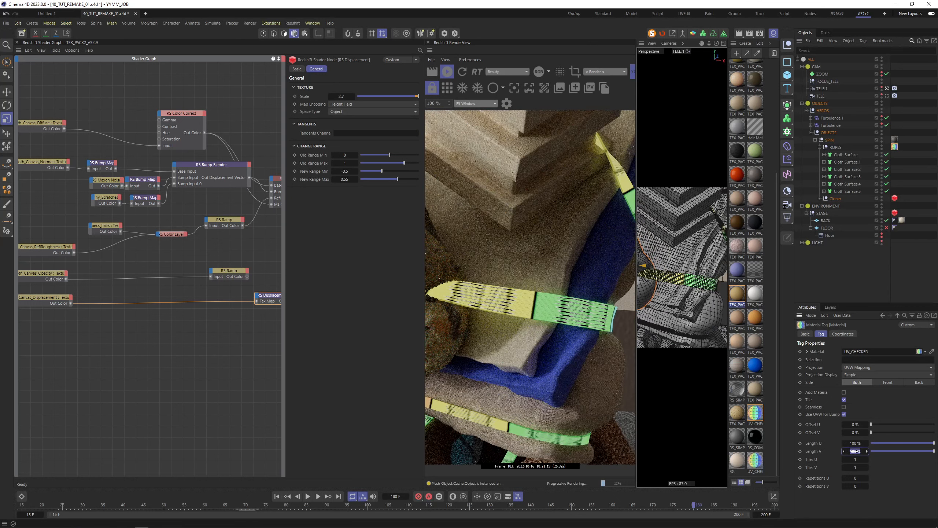
{"action": "type", "text": "15"}
{"action": "key", "text": "Return"}
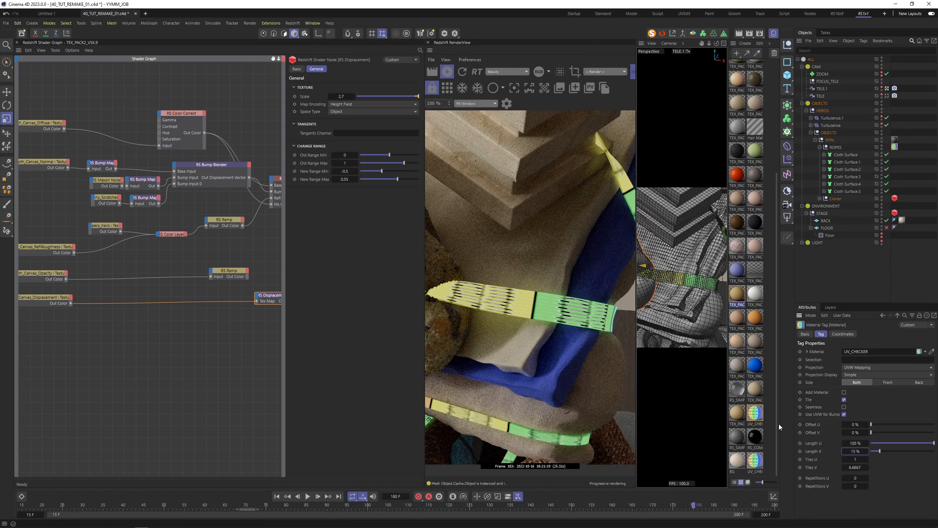
Step: Set the ropes' UV_CHECKER tag back to 100% Length V and set its Length U to 10%
{"action": "left_click", "coordinate": [860, 448]}
{"action": "type", "text": "100"}
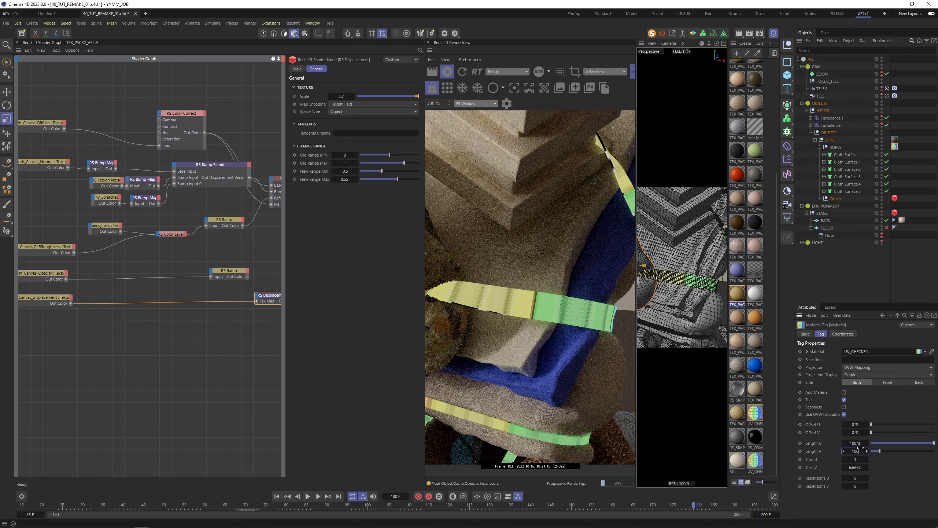
{"action": "left_click", "coordinate": [855, 442]}
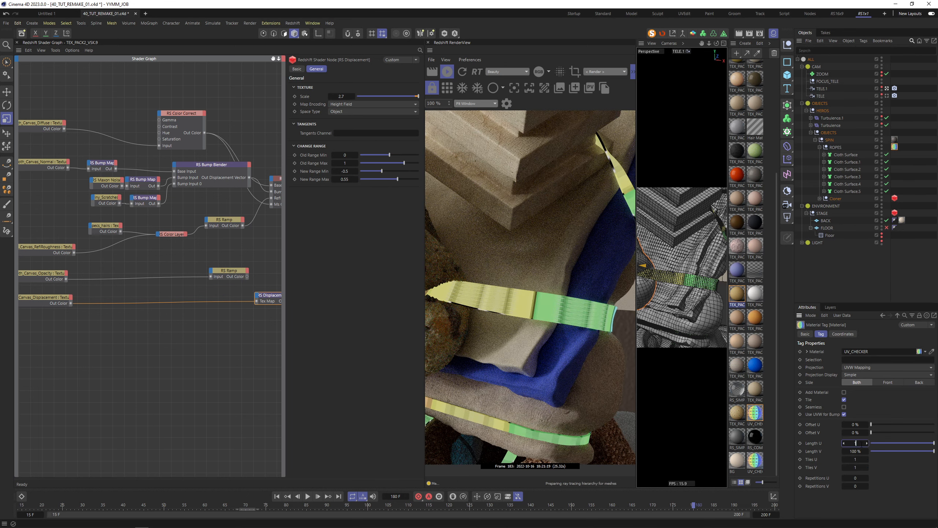
{"action": "type", "text": "10"}
{"action": "key", "text": "Return"}
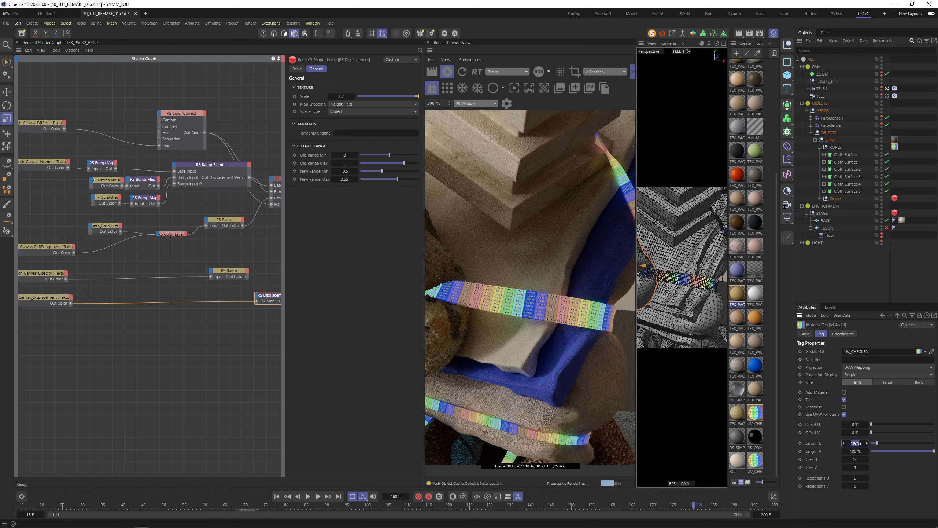
Step: Set the ropes' UV_CHECKER tag to 20% Length U and 150% Length V
{"action": "type", "text": "20"}
{"action": "key", "text": "Tab"}
{"action": "type", "text": "150"}
{"action": "key", "text": "Tab"}
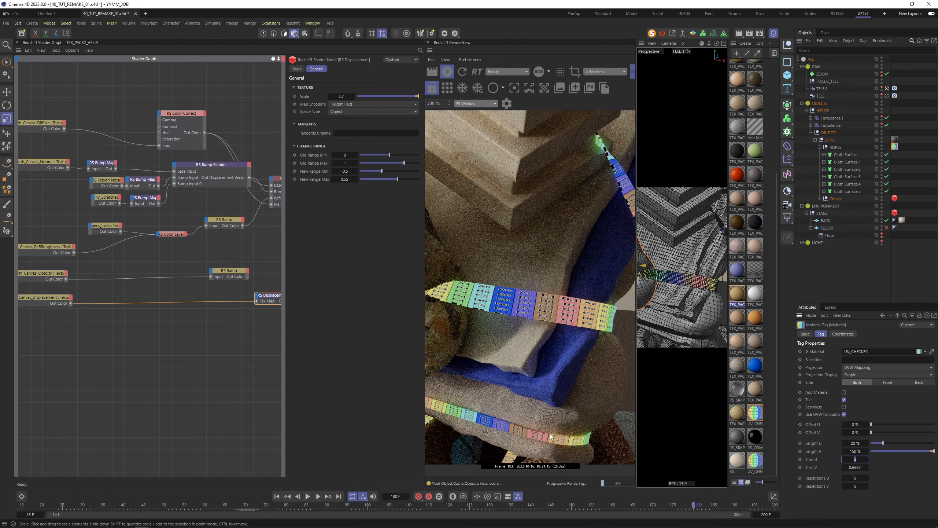
Step: Try a Length U of 30% on the ropes' UV_CHECKER tag, followed by 12%
{"action": "left_click", "coordinate": [856, 443]}
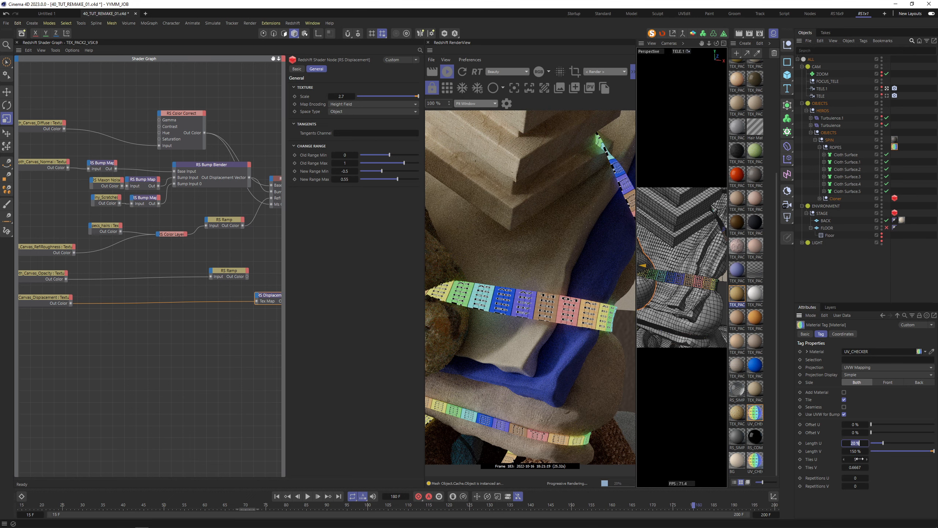
{"action": "type", "text": "30"}
{"action": "key", "text": "Return"}
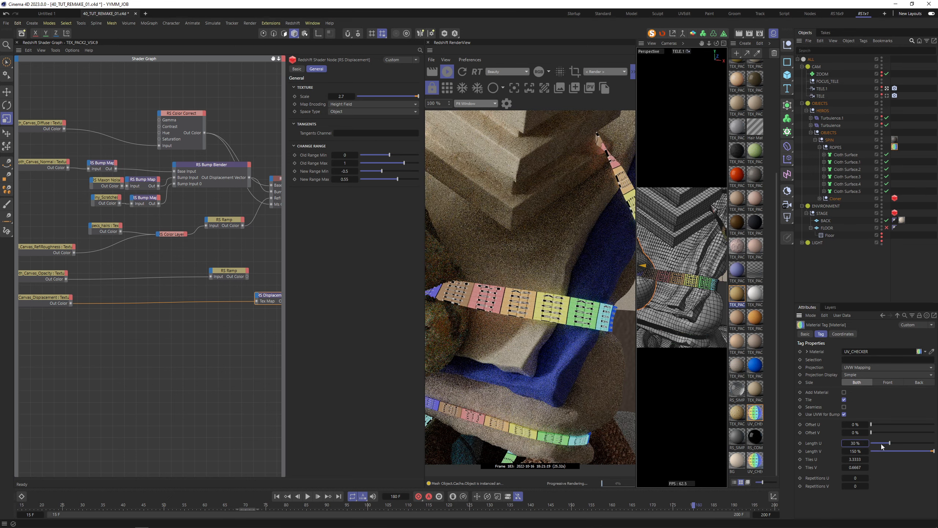
{"action": "double_click", "coordinate": [854, 442]}
{"action": "type", "text": "12"}
{"action": "key", "text": "Return"}
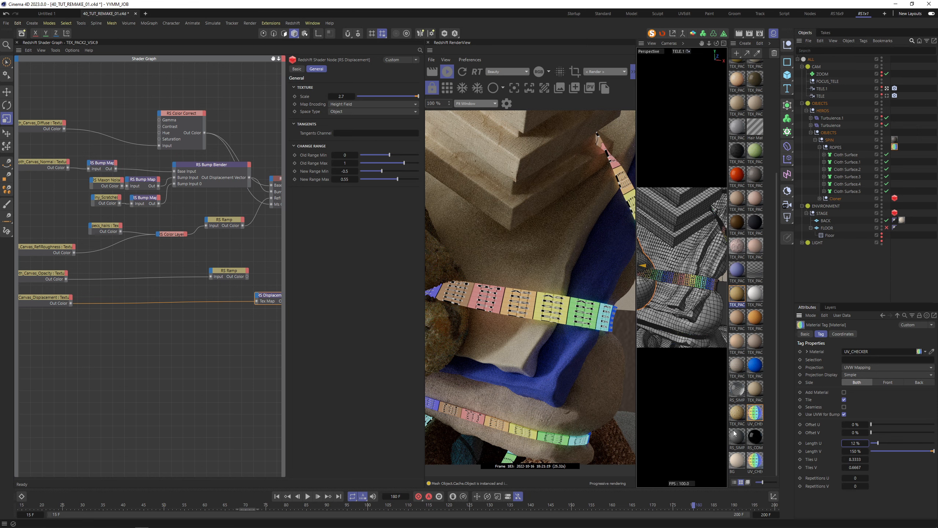
Step: Set the Thickness of all six Cloth Surface objects in the ROPES group to 0.3 cm
{"action": "left_click", "coordinate": [848, 190]}
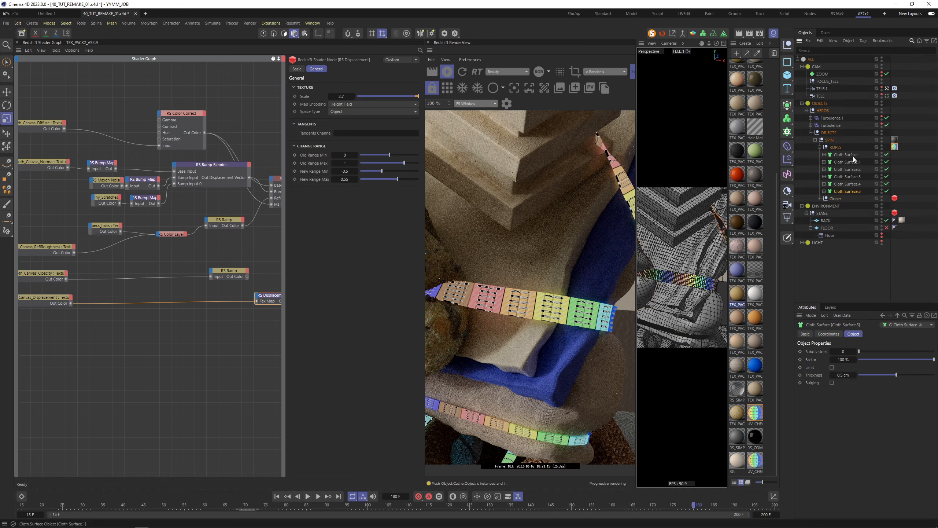
{"action": "left_click", "coordinate": [846, 155], "text": "shift"}
{"action": "left_click", "coordinate": [846, 375]}
{"action": "type", "text": "0.3"}
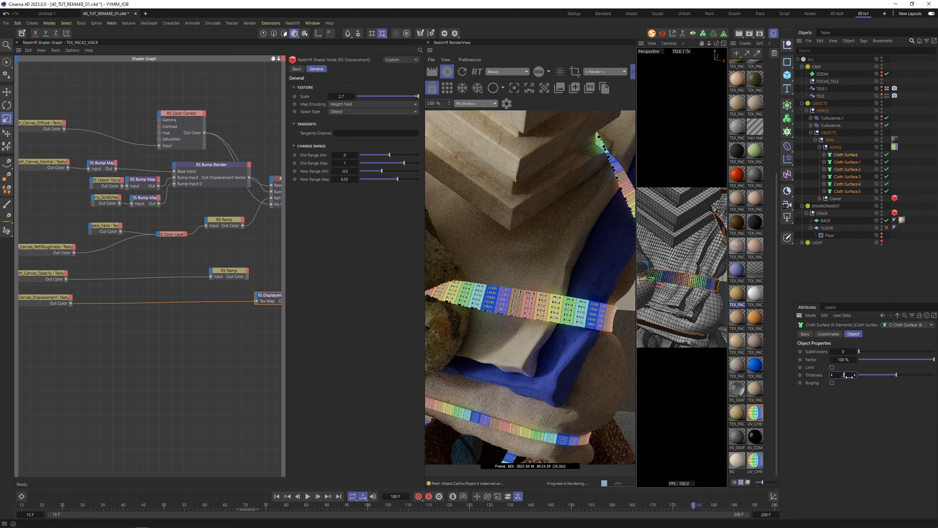
{"action": "key", "text": "Return"}
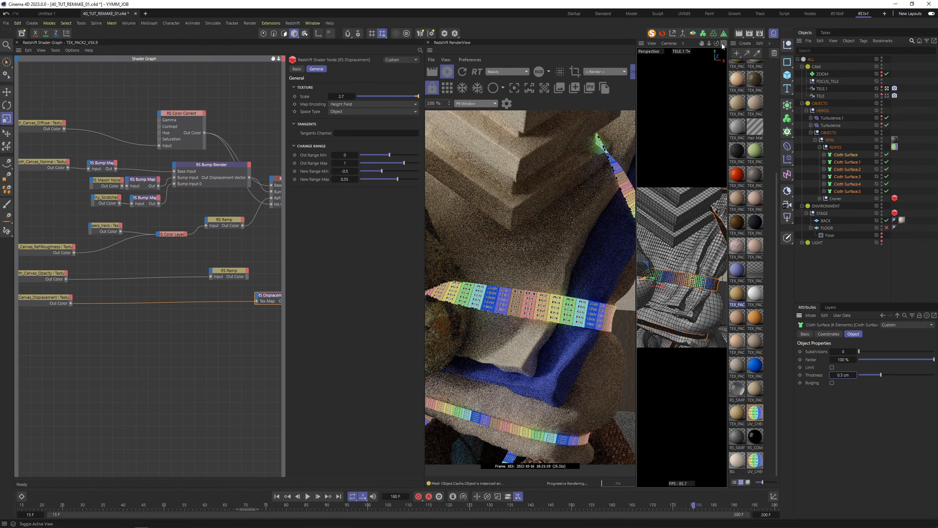
Step: In the TELE camera view at frame 49, set the ropes' UV_CHECKER tag to 10% Length U and 175% Length V
{"action": "left_click", "coordinate": [887, 95]}
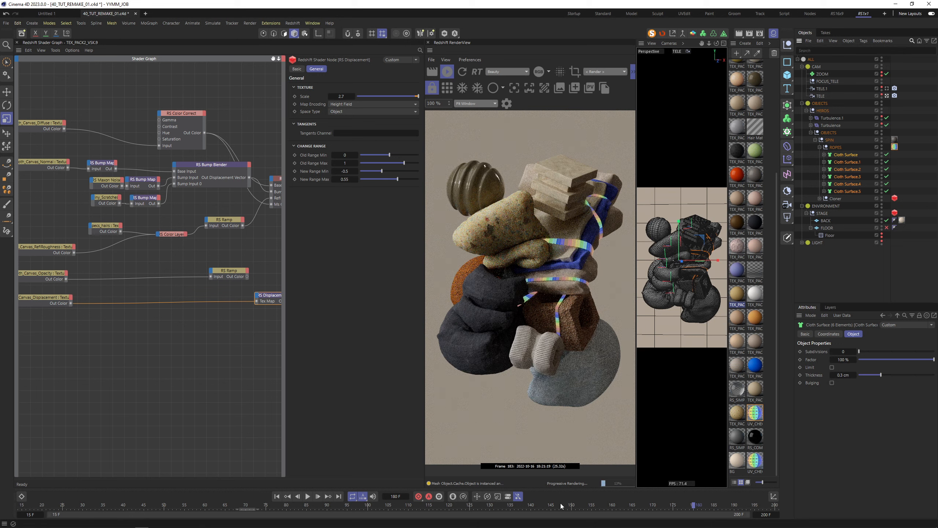
{"action": "left_click_drag", "start_coordinate": [550, 509], "coordinate": [159, 508]}
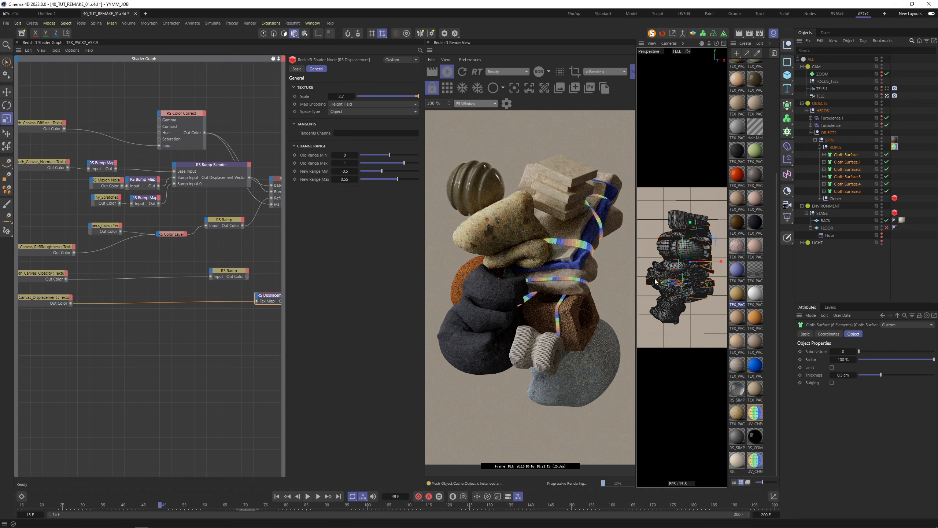
{"action": "left_click", "coordinate": [895, 147]}
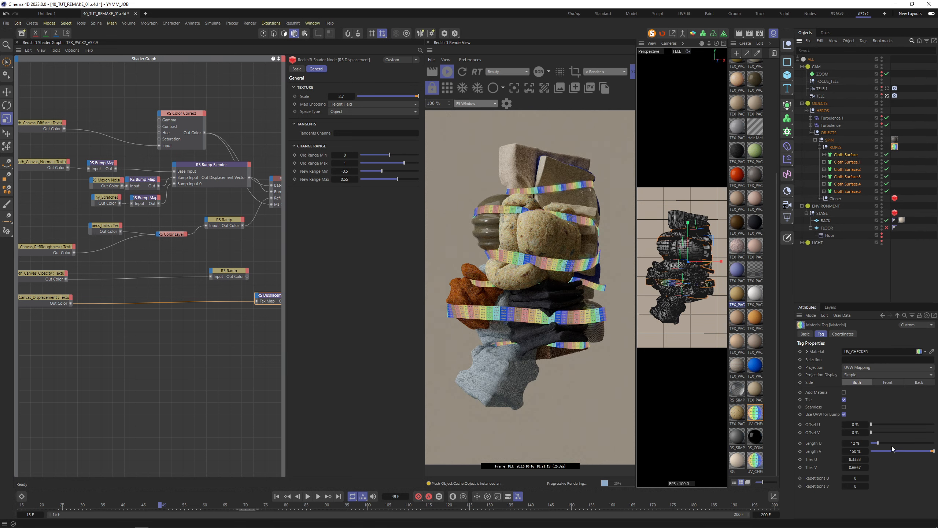
{"action": "left_click", "coordinate": [855, 443]}
{"action": "type", "text": "10"}
{"action": "left_click", "coordinate": [850, 451]}
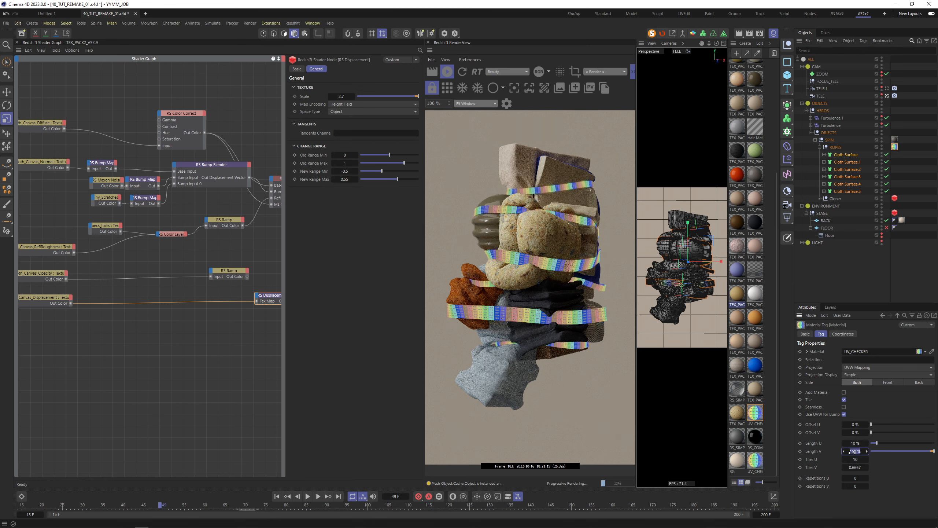
{"action": "type", "text": "175"}
{"action": "key", "text": "Return"}
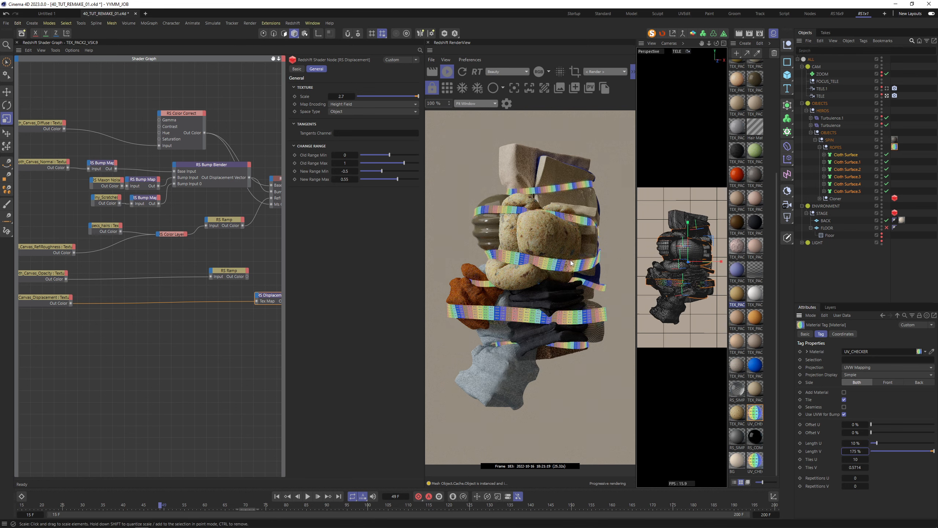
Step: Raise the Length V of the ropes' UV_CHECKER tag to 200%
{"action": "left_click", "coordinate": [854, 451]}
{"action": "type", "text": "200"}
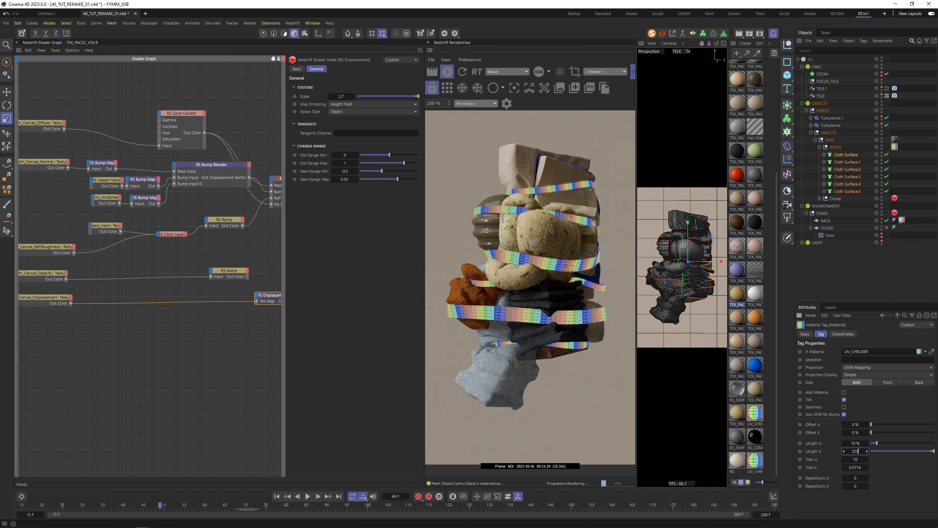
{"action": "key", "text": "Return"}
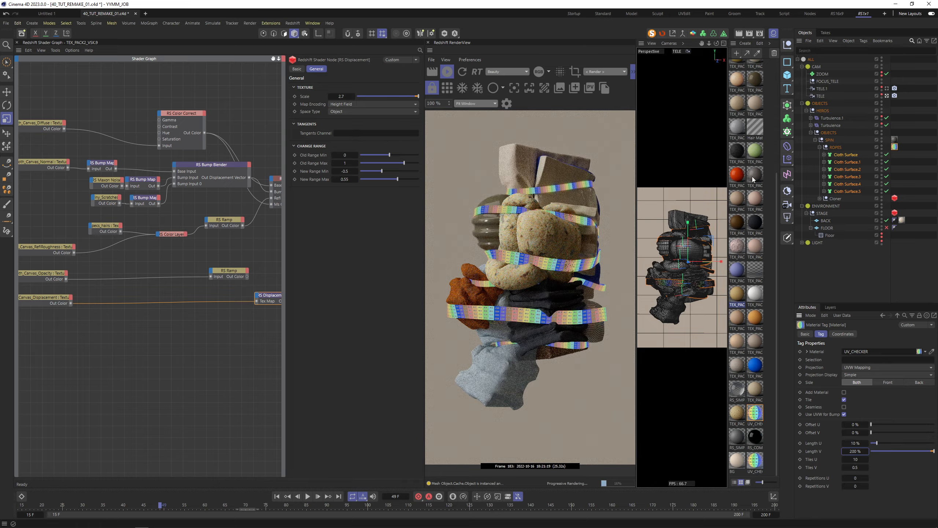
Step: With render view material selection enabled and a TELE.1 close-up, try a displacement Scale of 2.5 and New Range Max of 0.5 on TEX_PACK2_VSK.9
{"action": "left_click", "coordinate": [887, 89]}
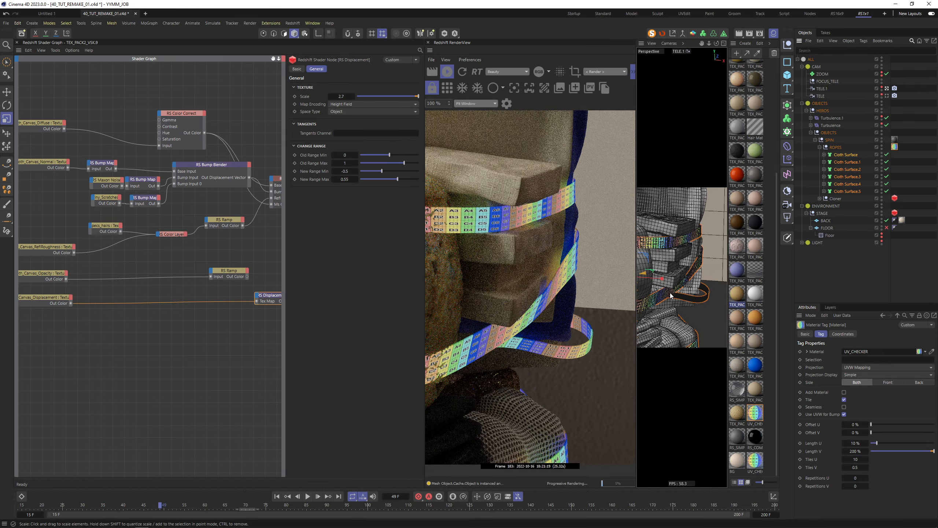
{"action": "middle_click_drag", "start_coordinate": [671, 294], "coordinate": [719, 262], "text": "alt"}
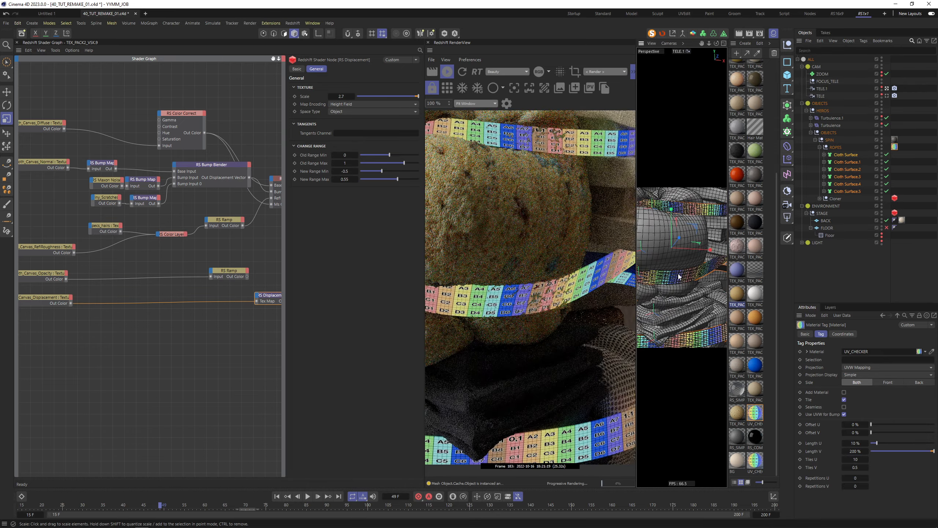
{"action": "right_click_drag", "start_coordinate": [679, 277], "coordinate": [668, 252], "text": "alt"}
{"action": "left_click_drag", "start_coordinate": [668, 252], "coordinate": [669, 253], "text": "alt"}
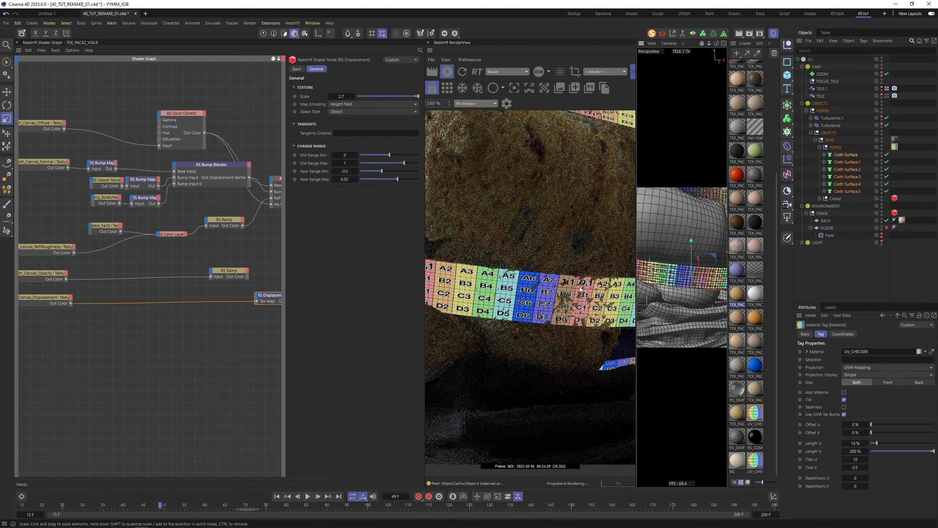
{"action": "left_click", "coordinate": [544, 88]}
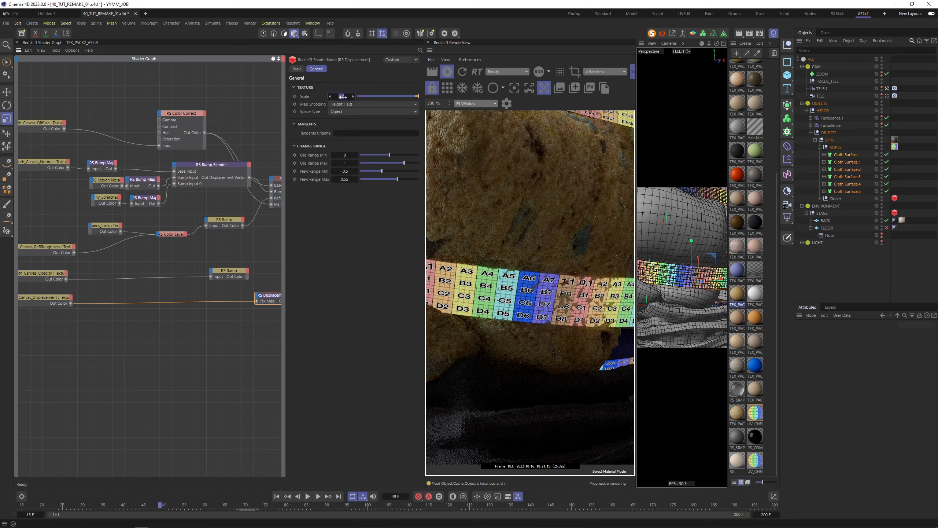
{"action": "type", "text": "2.5"}
{"action": "key", "text": "Return"}
{"action": "left_click", "coordinate": [345, 179]}
{"action": "type", "text": "0.5"}
{"action": "key", "text": "Return"}
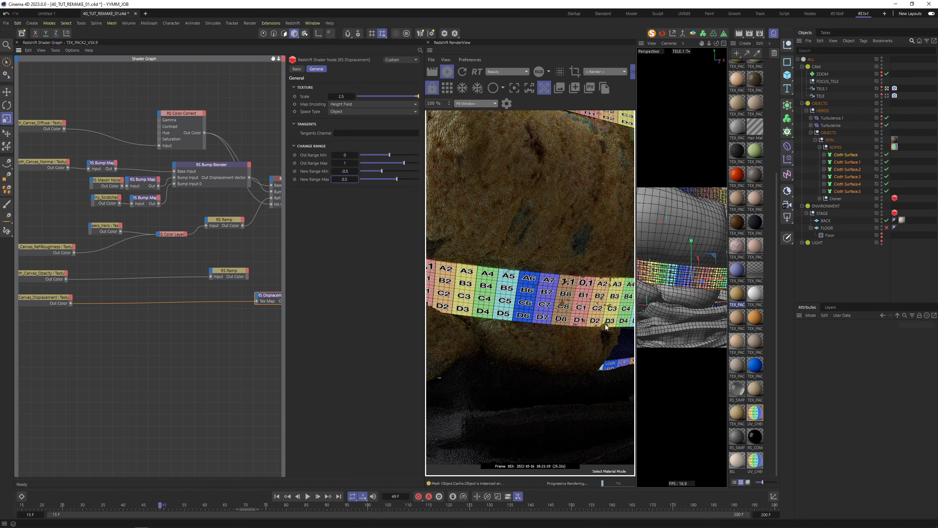
Step: Try a displacement Scale of 2.3 and a New Range Max of 0.45 on TEX_PACK2_VSK.9
{"action": "left_click", "coordinate": [341, 96]}
{"action": "left_click", "coordinate": [345, 179]}
{"action": "type", "text": "4"}
{"action": "key", "text": "Return"}
Step: In the TELE camera view at frame 28, replace the UV_CHECKER material on the ROPES group with the red TEX_PACK2_VSK.19 material
{"action": "left_click", "coordinate": [887, 96]}
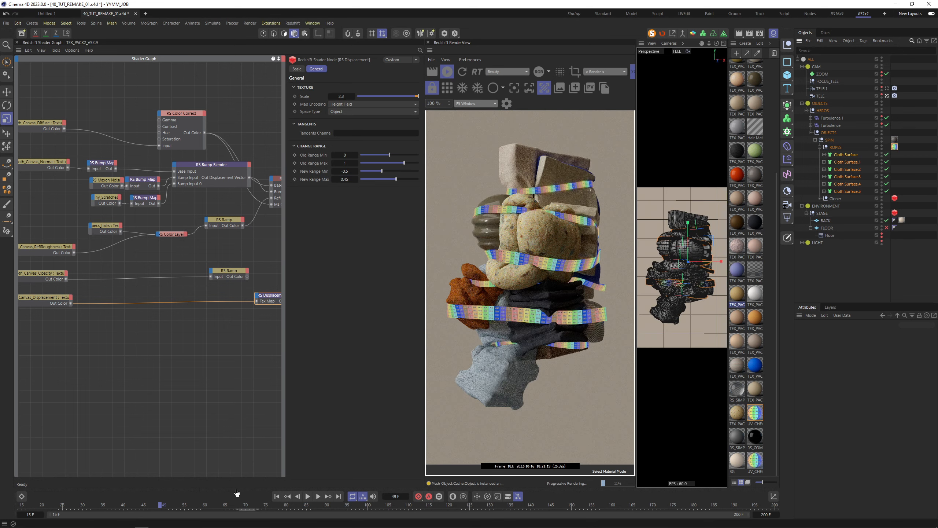
{"action": "left_click", "coordinate": [76, 505]}
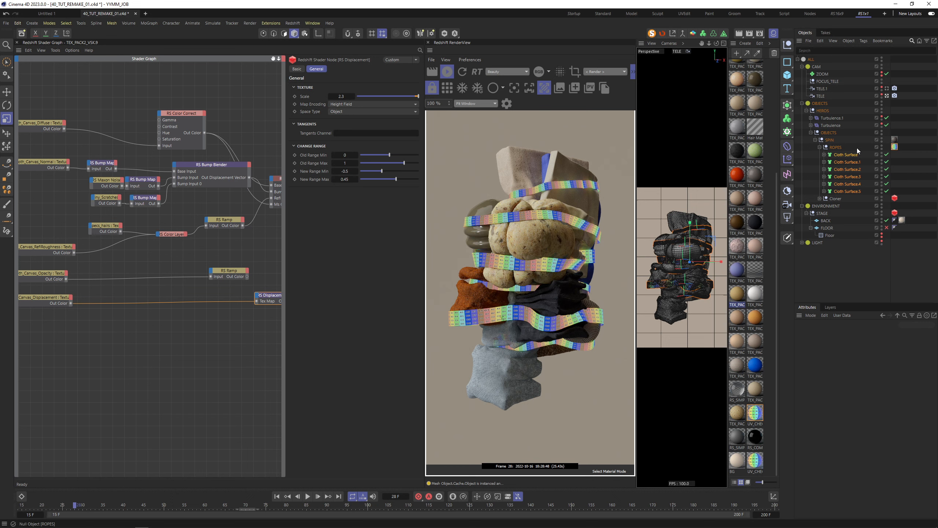
{"action": "left_click", "coordinate": [894, 147]}
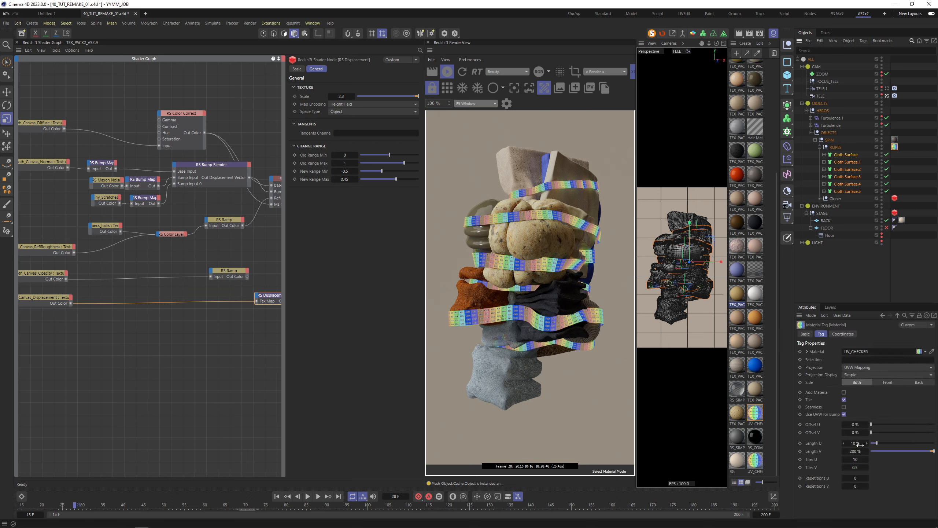
{"action": "left_click_drag", "start_coordinate": [738, 175], "coordinate": [895, 147]}
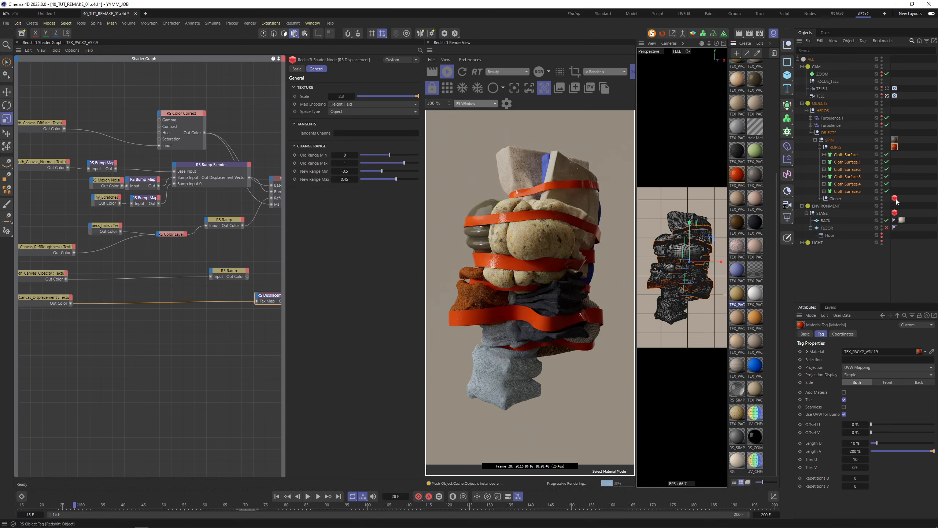
Step: In a TELE.1 close-up of the yellow cloth object, set the TEX_PACK2_VSK.9 displacement Scale to 2.2 and New Range Max to 0.4
{"action": "left_click", "coordinate": [887, 89]}
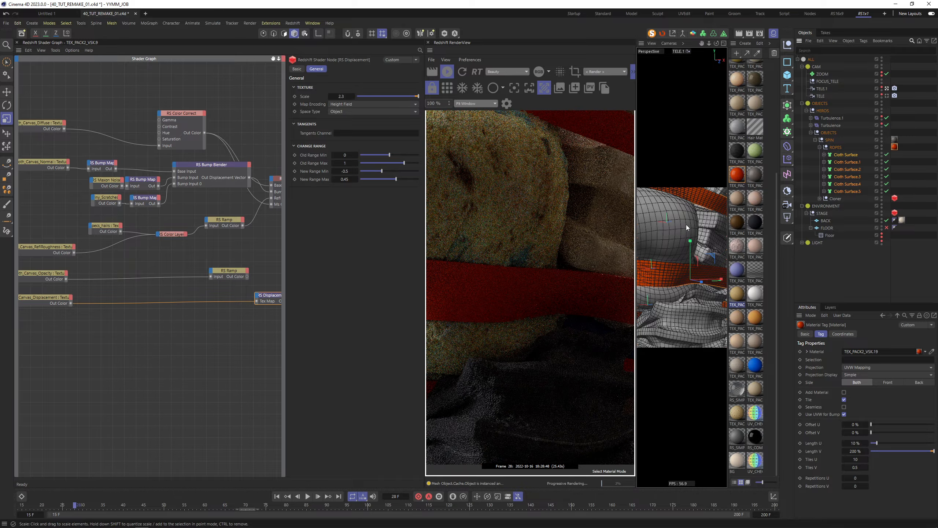
{"action": "left_click_drag", "start_coordinate": [669, 236], "coordinate": [687, 243], "text": "alt"}
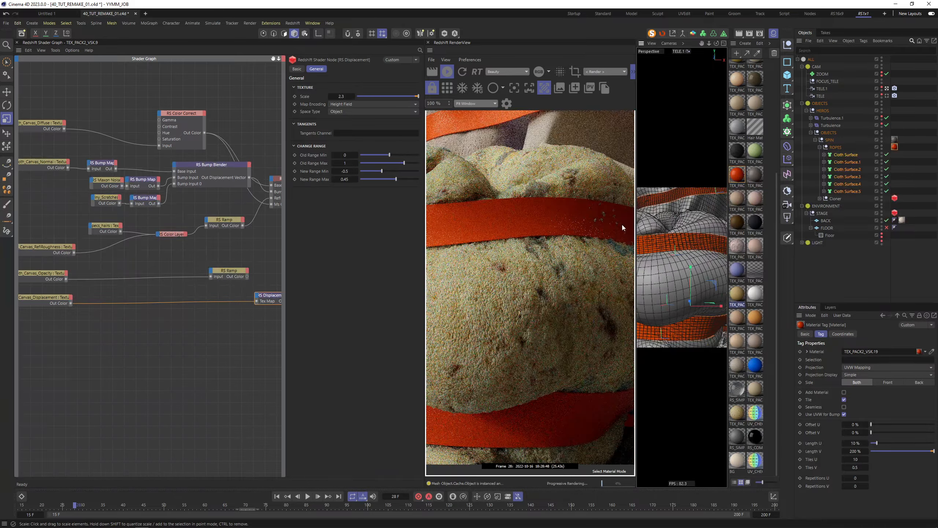
{"action": "right_click_drag", "start_coordinate": [707, 238], "coordinate": [721, 237], "text": "alt"}
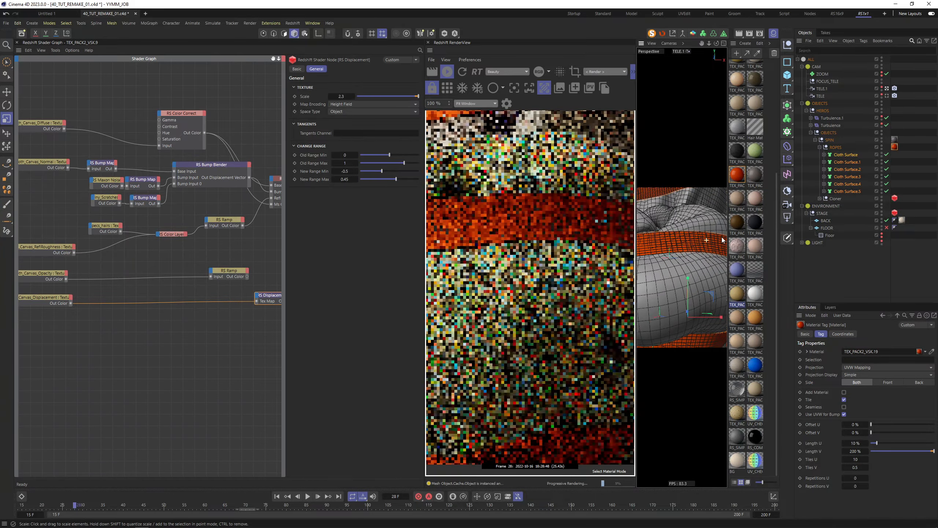
{"action": "left_click", "coordinate": [705, 272]}
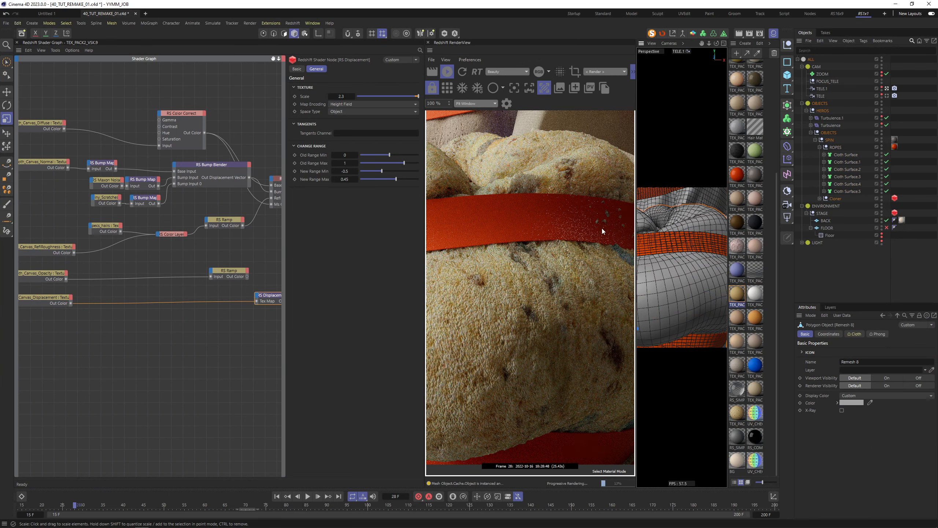
{"action": "left_click", "coordinate": [345, 98]}
{"action": "type", "text": "2,2"}
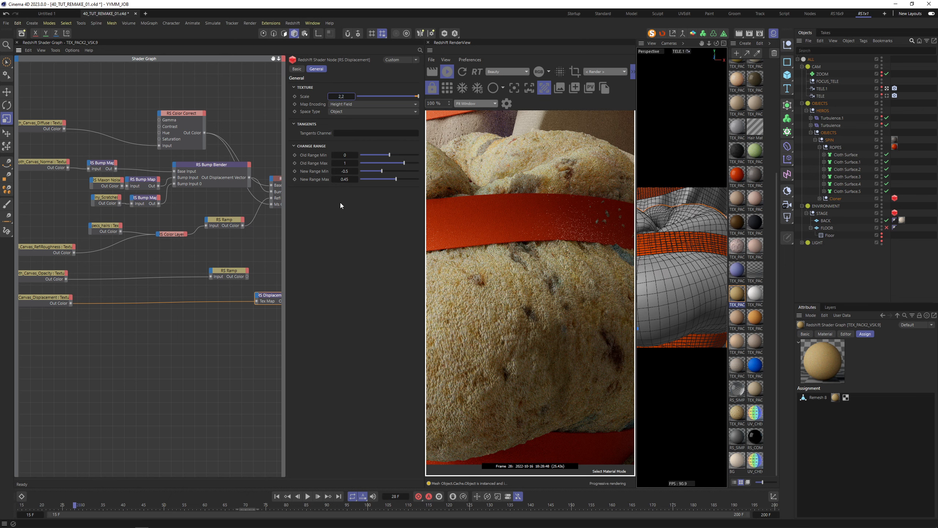
{"action": "left_click", "coordinate": [345, 179]}
{"action": "left_click", "coordinate": [347, 179]}
{"action": "key", "text": "BackSpace"}
{"action": "key", "text": "Return"}
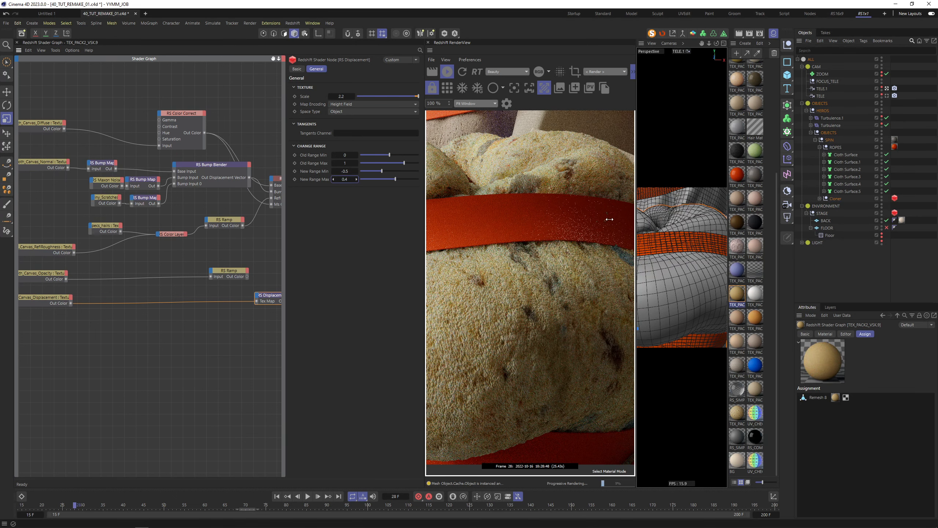
Step: Set the Thickness of all six Cloth Surface objects in the ROPES group to 0.35 cm
{"action": "left_click", "coordinate": [846, 191]}
{"action": "left_click", "coordinate": [846, 155], "text": "shift"}
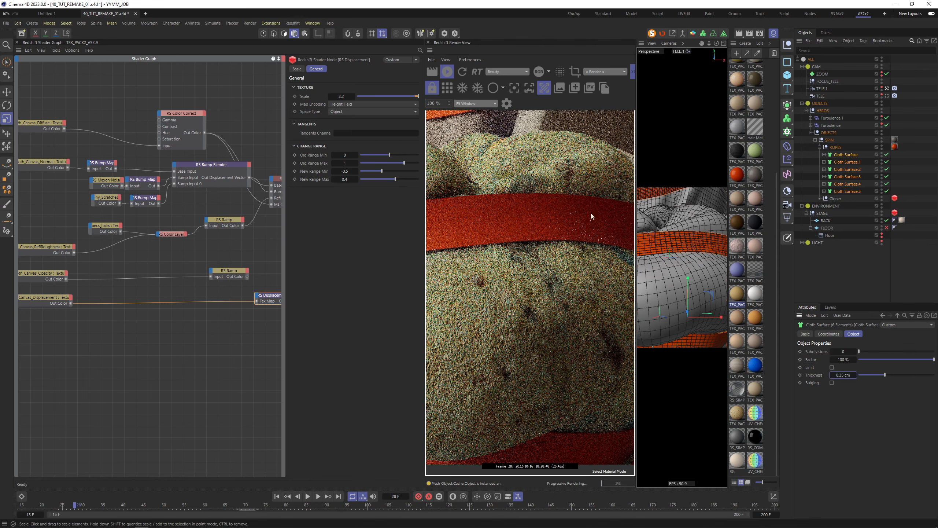
Step: Copy STAGE's Redshift Object tag onto ROPES and override its geometry settings with Maximum Subdivisions 2 and Maximum Displacement 5
{"action": "left_click", "coordinate": [835, 147]}
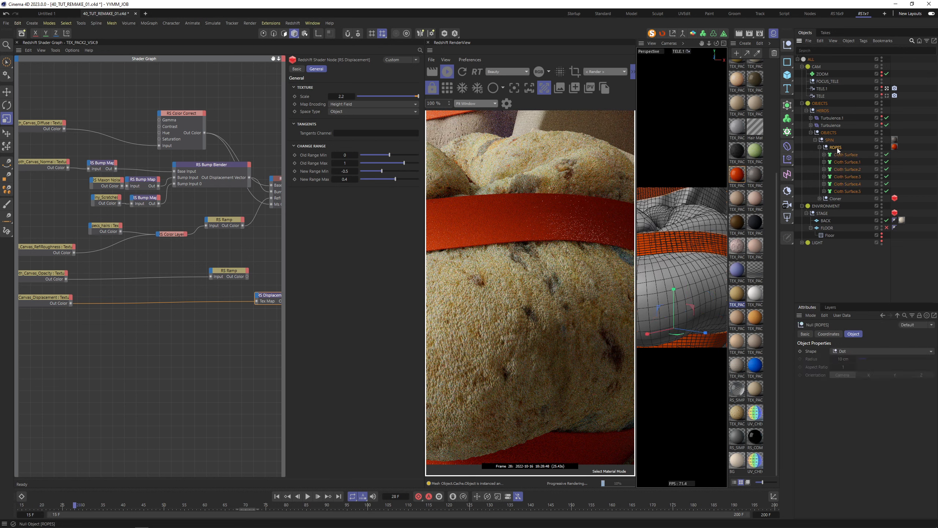
{"action": "right_click", "coordinate": [837, 148]}
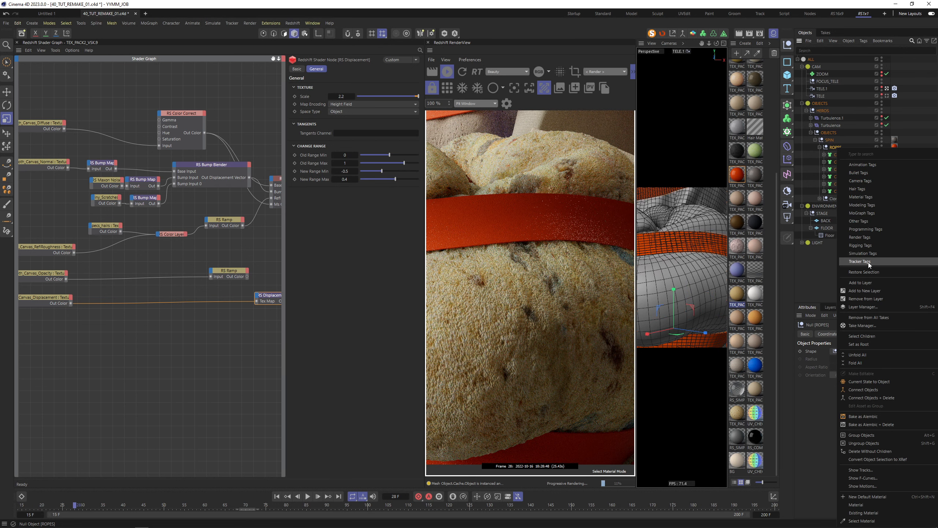
{"action": "left_click_drag", "start_coordinate": [895, 213], "coordinate": [904, 147], "text": "ctrl"}
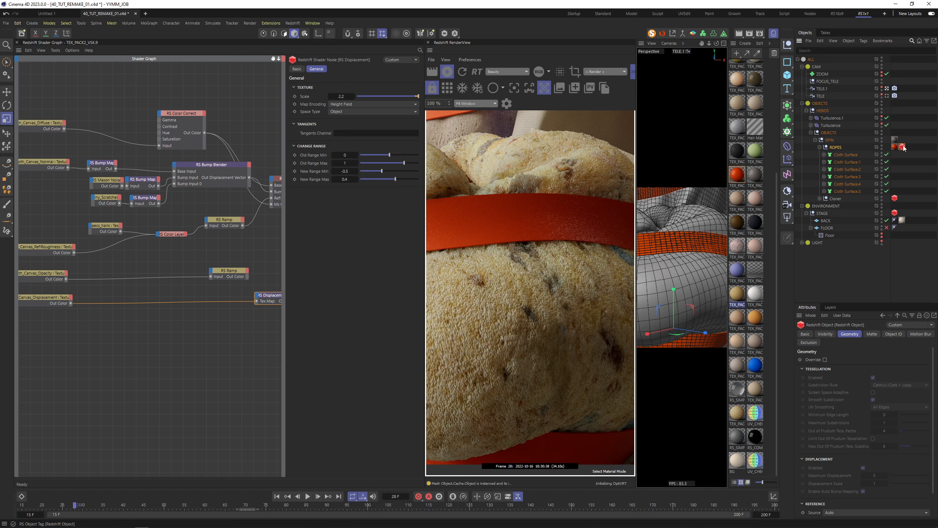
{"action": "left_click", "coordinate": [825, 359]}
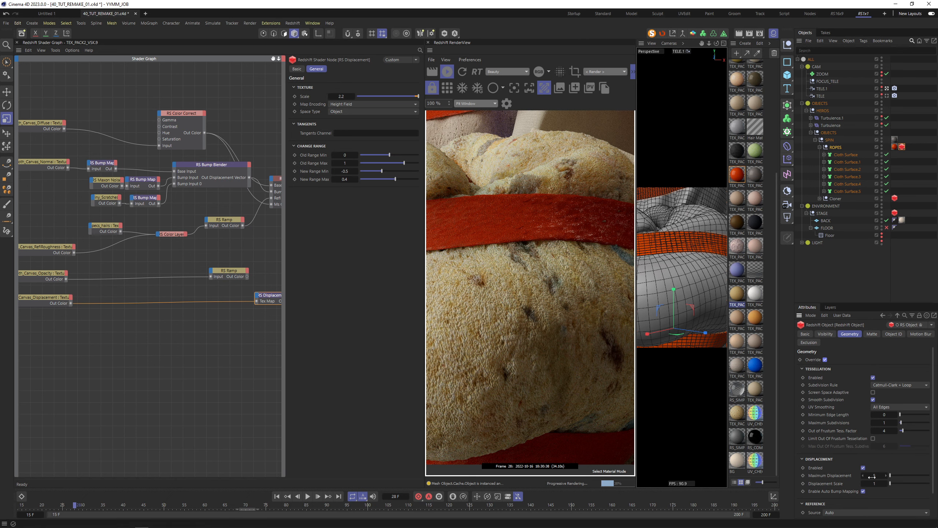
{"action": "left_click_drag", "start_coordinate": [885, 423], "coordinate": [885, 424]}
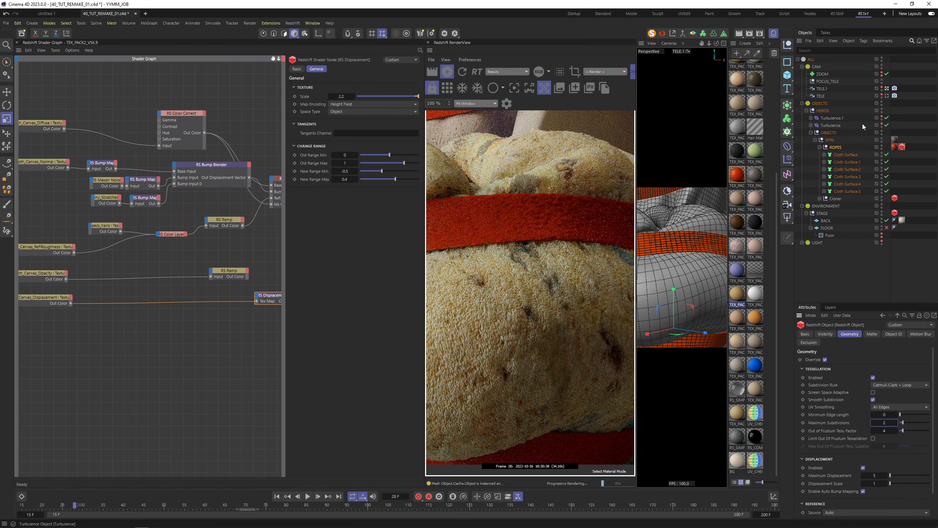
Step: In the TELE view, move the red TEX_PACK2_VSK.19 tag from ROPES to Cloth Surface.2 and copy it back onto ROPES
{"action": "left_click", "coordinate": [887, 96]}
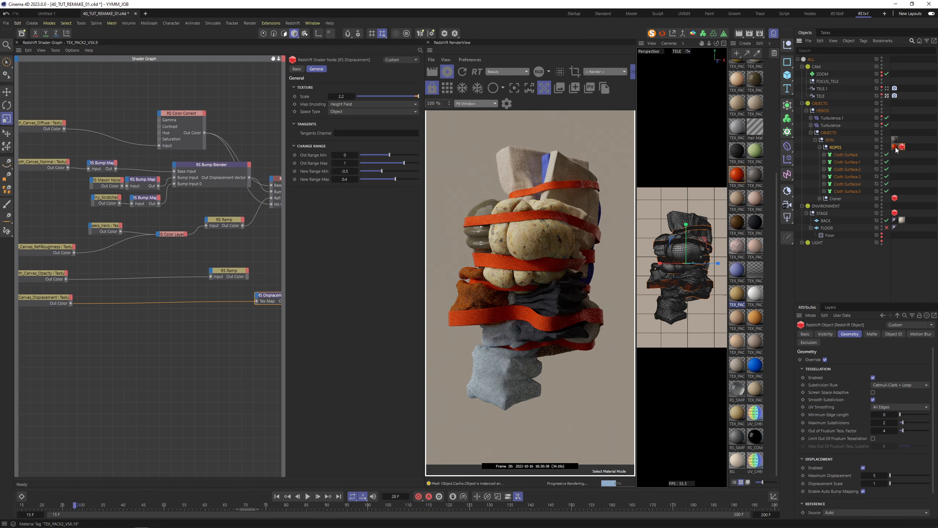
{"action": "left_click_drag", "start_coordinate": [906, 169], "coordinate": [904, 169]}
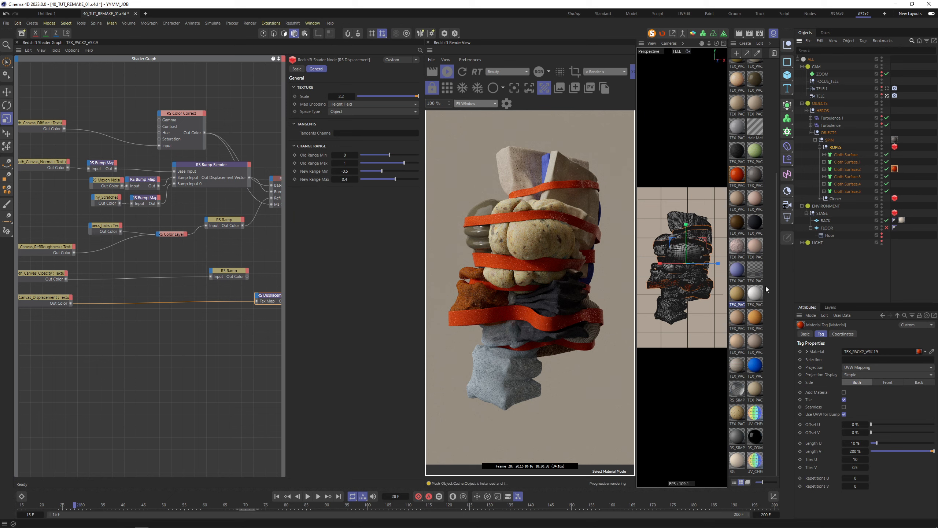
{"action": "left_click", "coordinate": [737, 322]}
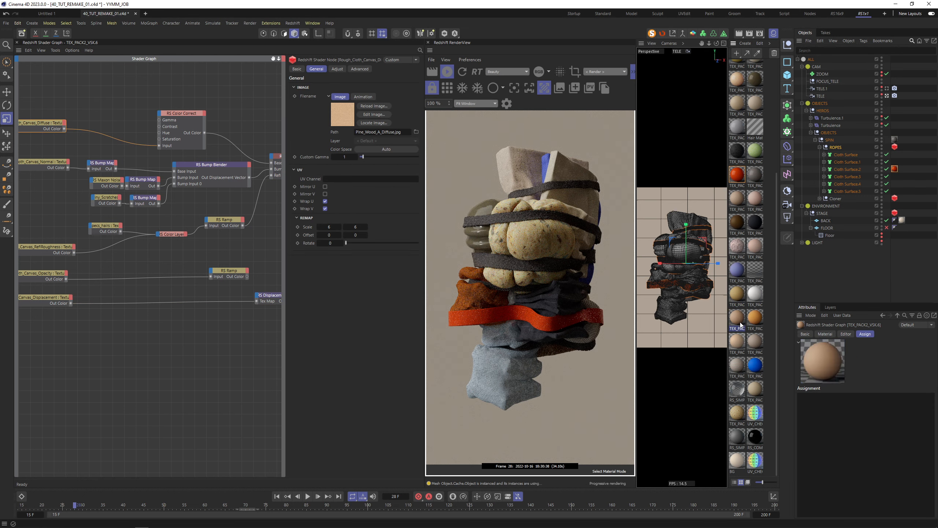
{"action": "left_click", "coordinate": [756, 340]}
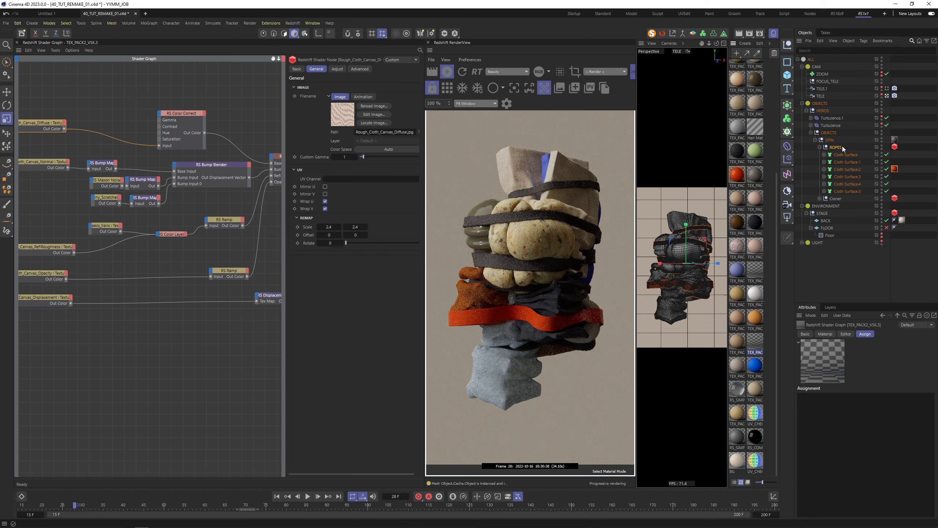
{"action": "left_click_drag", "start_coordinate": [894, 169], "coordinate": [843, 148], "text": "ctrl"}
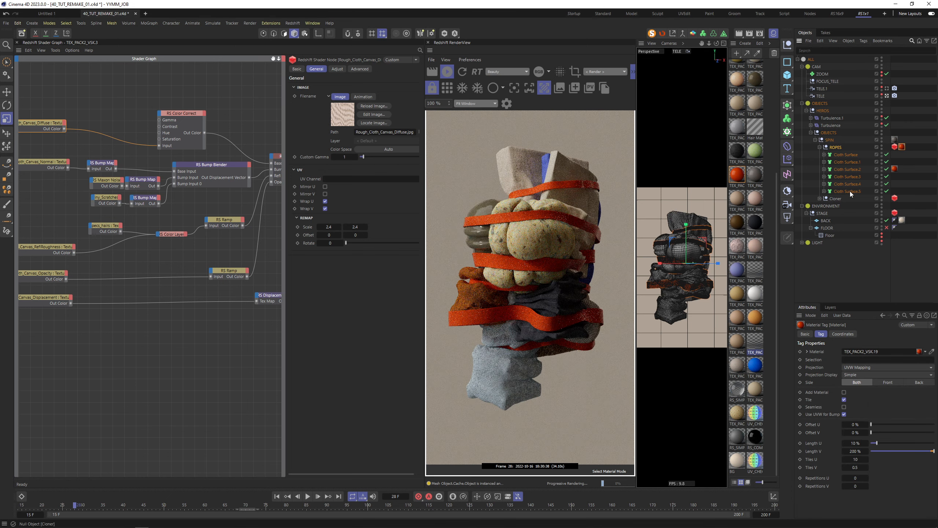
Step: Set Maximum Subdivisions to 1 on the ROPES group's Redshift Object tag
{"action": "left_click", "coordinate": [895, 147]}
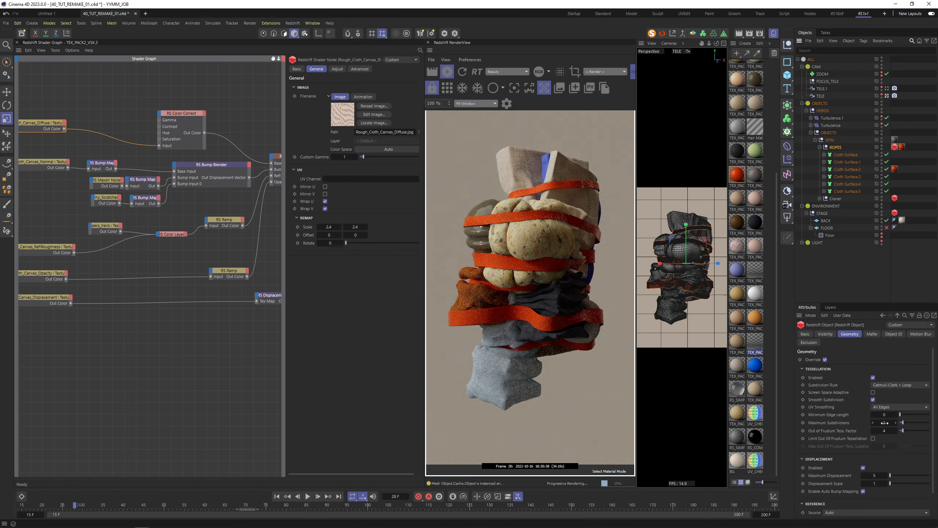
{"action": "double_click", "coordinate": [884, 422]}
{"action": "type", "text": "1"}
{"action": "key", "text": "Return"}
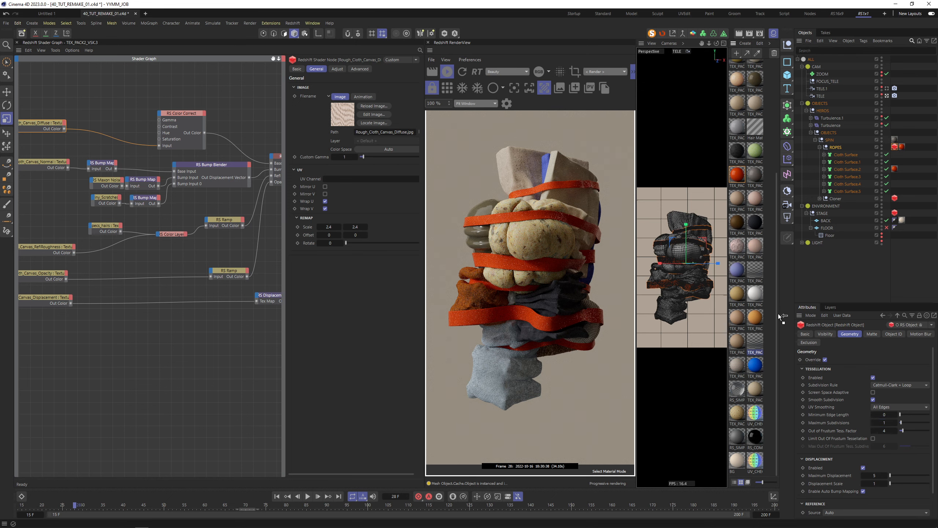
Step: Assign the TEX_PACK2_VSK.3 material to the ROPES group's material tag and switch to the TELE.1 camera
{"action": "left_click_drag", "start_coordinate": [898, 145], "coordinate": [900, 147]}
{"action": "left_click", "coordinate": [902, 147]}
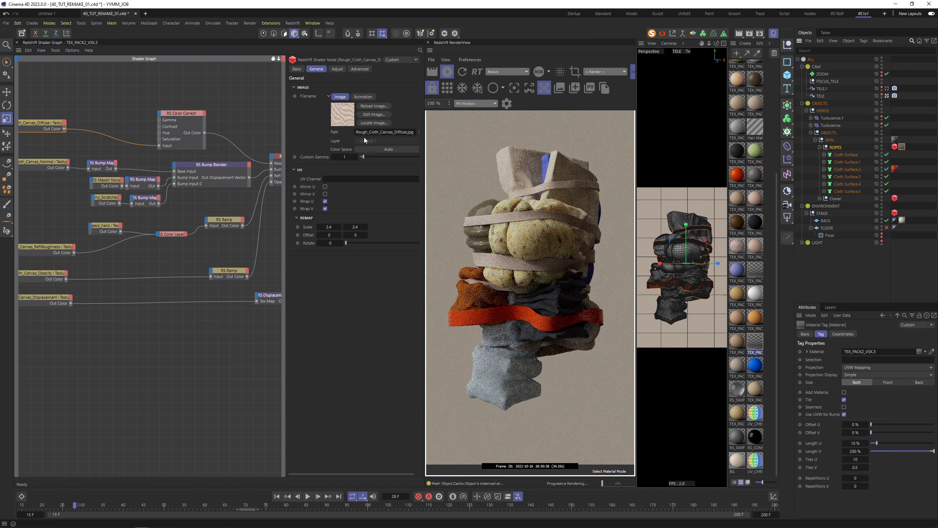
{"action": "left_click", "coordinate": [886, 89]}
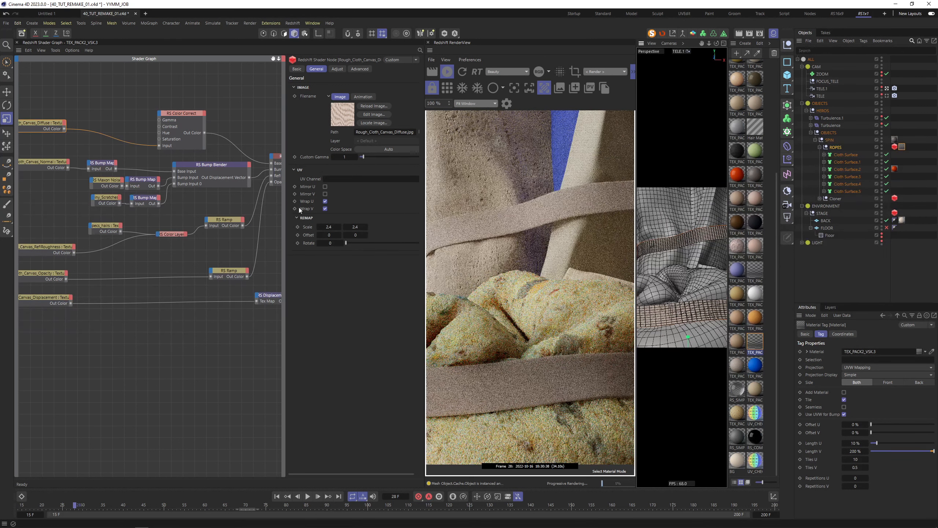
Step: Select the five Rough_Cloth_Canvas texture nodes and set their Remap Scale to 1 on both axes
{"action": "middle_click_drag", "start_coordinate": [68, 193], "coordinate": [155, 192]}
{"action": "left_click_drag", "start_coordinate": [94, 103], "coordinate": [138, 347]}
{"action": "double_click", "coordinate": [329, 227]}
{"action": "type", "text": "1"}
{"action": "key", "text": "Tab"}
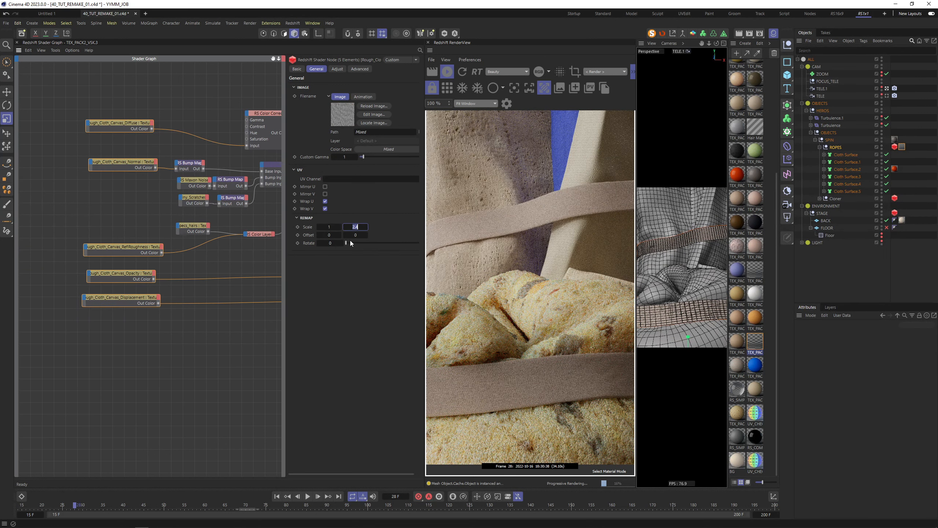
{"action": "type", "text": "1"}
{"action": "key", "text": "Tab"}
Step: Set Length U to 20% and Length V to 400% on the ROPES group's TEX_PACK2_VSK.3 material tag
{"action": "left_click", "coordinate": [895, 169]}
{"action": "left_click", "coordinate": [859, 443]}
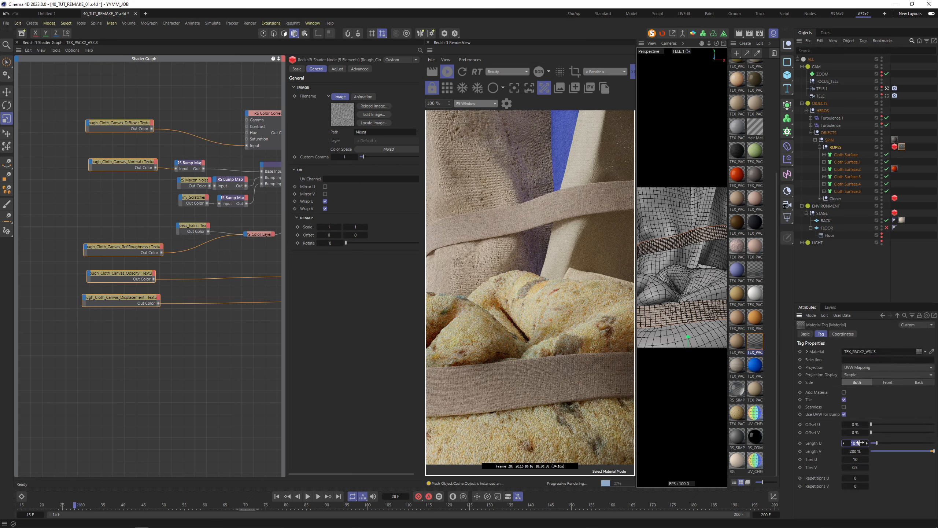
{"action": "type", "text": "20"}
{"action": "key", "text": "Tab"}
{"action": "type", "text": "400"}
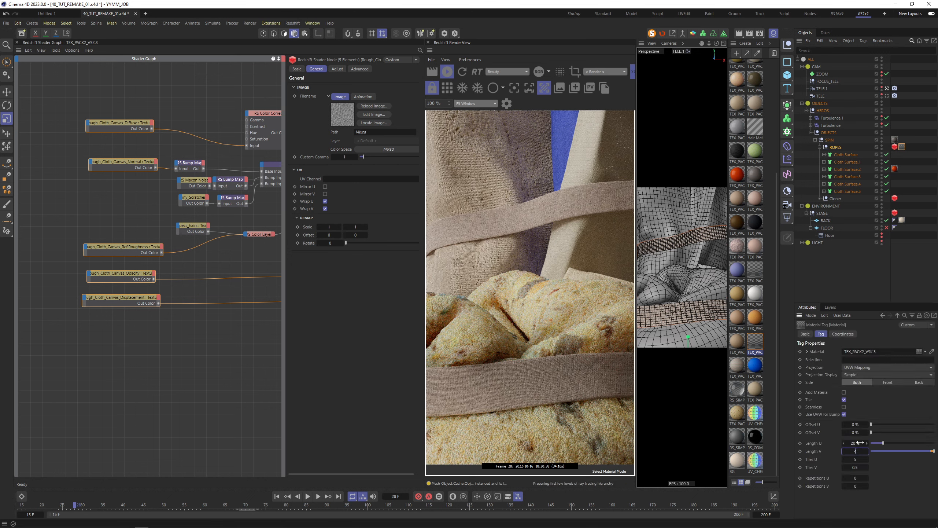
{"action": "key", "text": "Tab"}
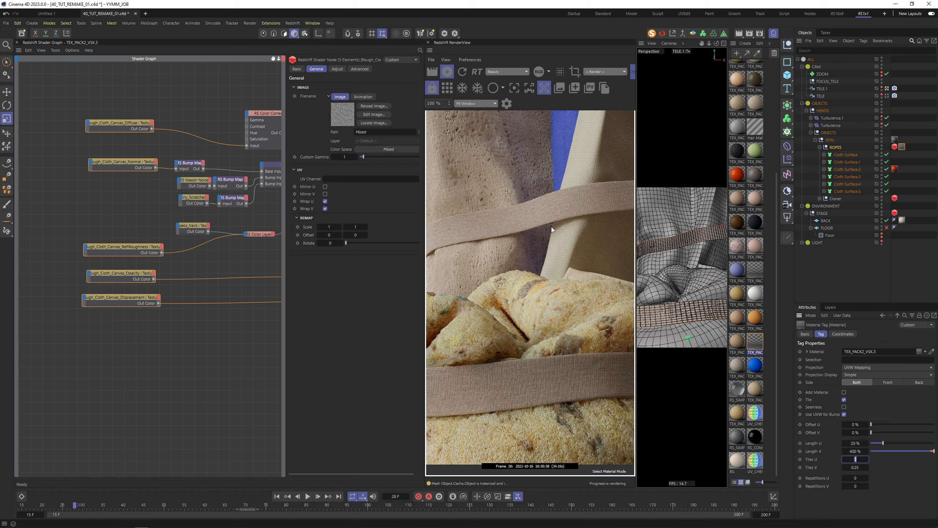
Step: Set the RS Displacement node's Scale to 0.8 and disconnect the opacity ramp from the RS Standard Material's Opacity Color
{"action": "middle_click_drag", "start_coordinate": [241, 264], "coordinate": [131, 263], "text": "alt"}
{"action": "left_click", "coordinate": [254, 296]}
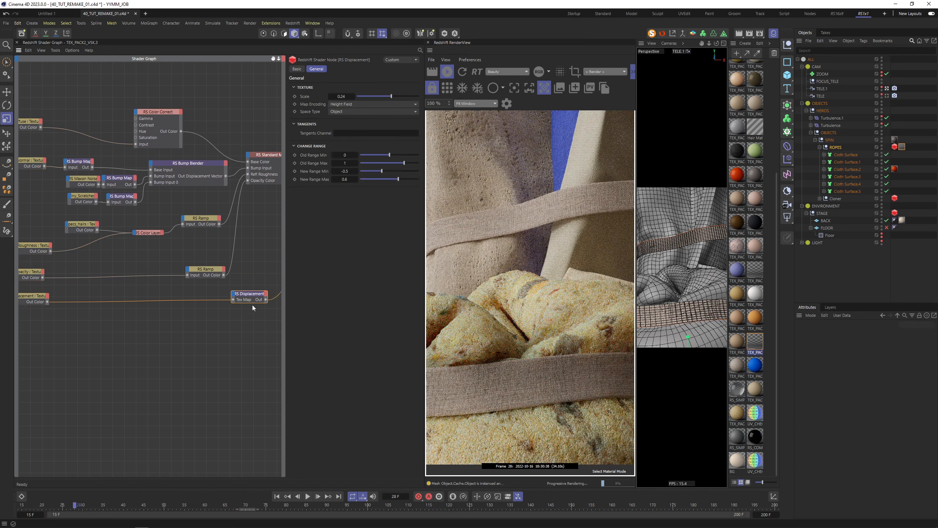
{"action": "left_click", "coordinate": [341, 96]}
{"action": "type", "text": "0.8"}
{"action": "key", "text": "Return"}
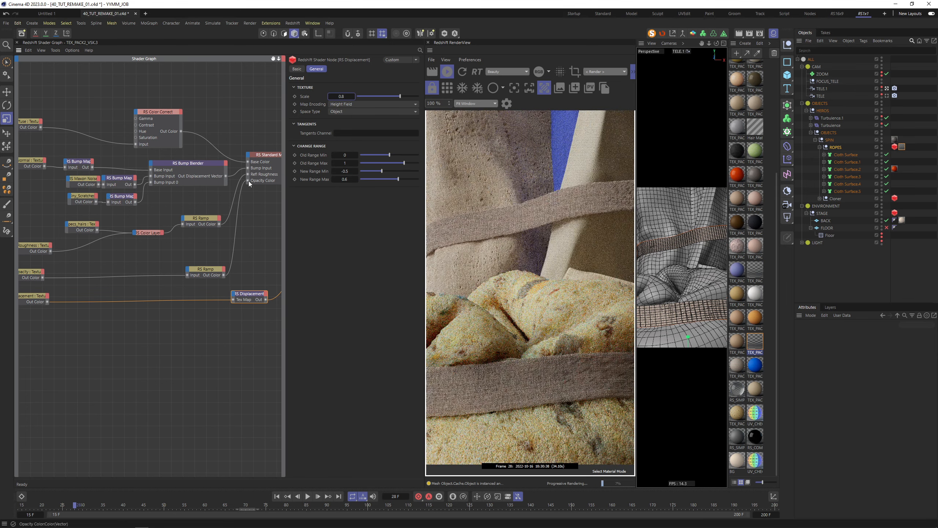
{"action": "left_click_drag", "start_coordinate": [247, 180], "coordinate": [248, 184]}
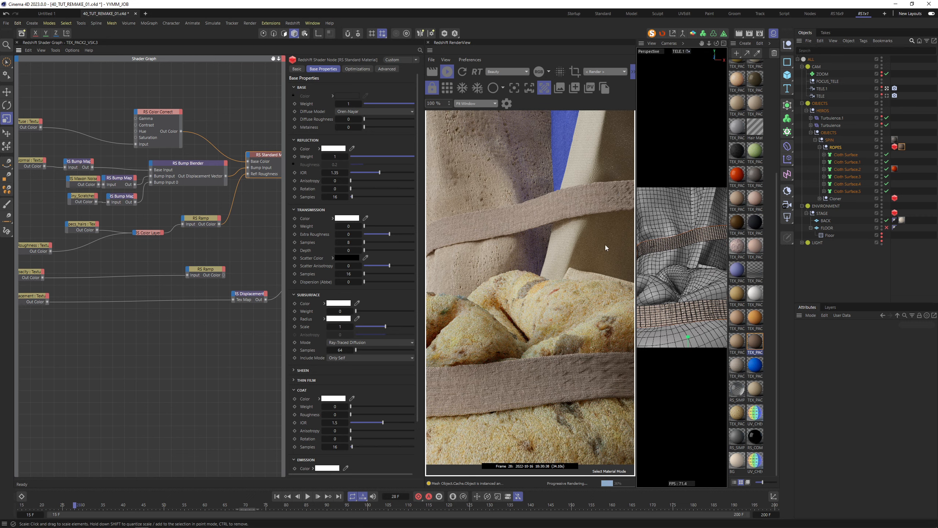
{"action": "left_click", "coordinate": [249, 294]}
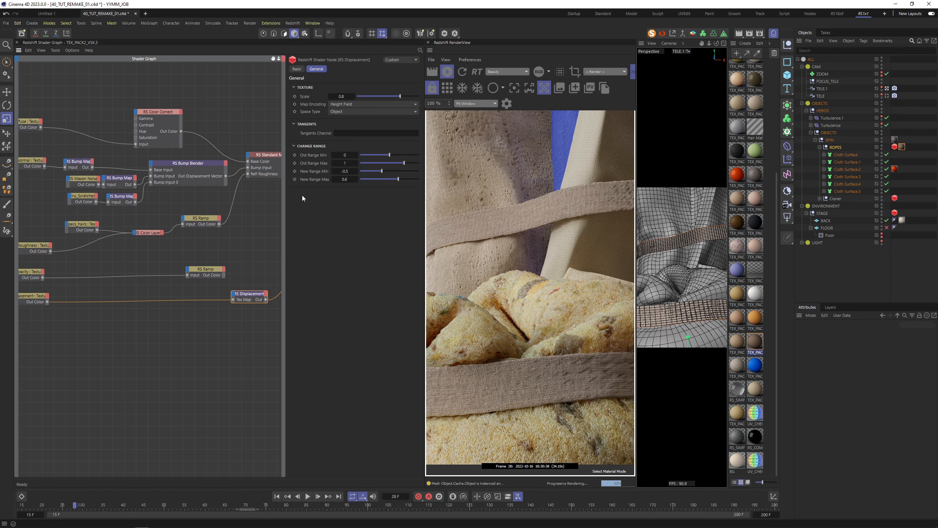
Step: Select all six Cloth Surface objects in the ROPES group and set their Subdivisions to 1
{"action": "left_click", "coordinate": [844, 156]}
{"action": "left_click", "coordinate": [846, 191], "text": "shift"}
{"action": "left_click", "coordinate": [857, 350]}
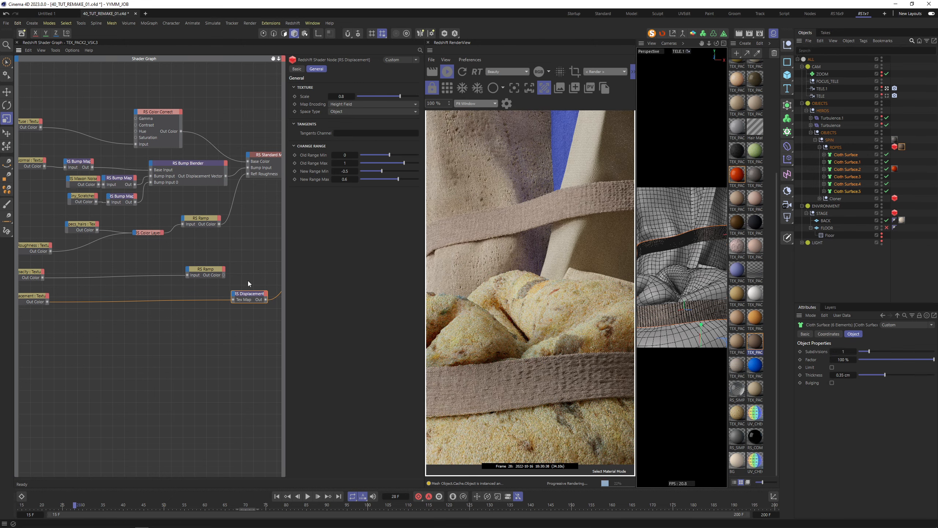
Step: Set the RS Displacement node's Scale to 0.5 and switch back to the TELE camera
{"action": "double_click", "coordinate": [340, 96]}
{"action": "type", "text": "0.5"}
{"action": "key", "text": "Return"}
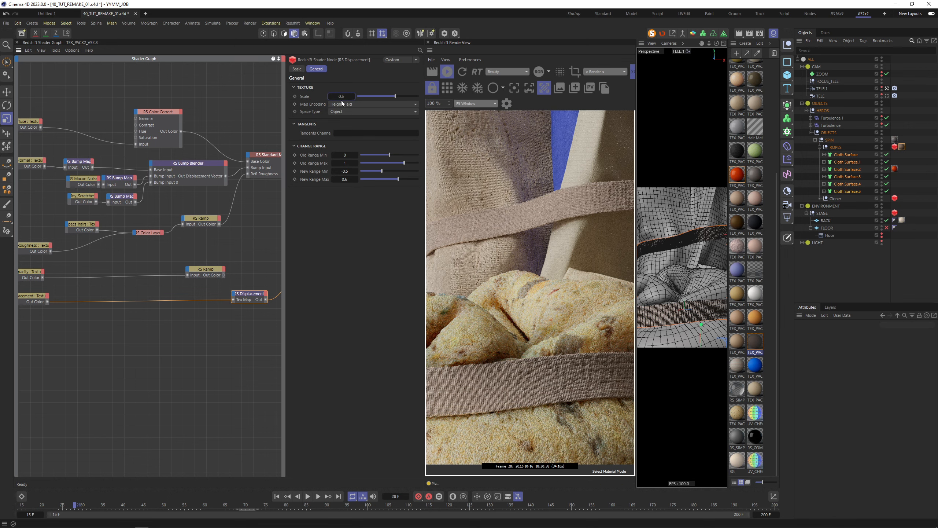
{"action": "left_click", "coordinate": [887, 96]}
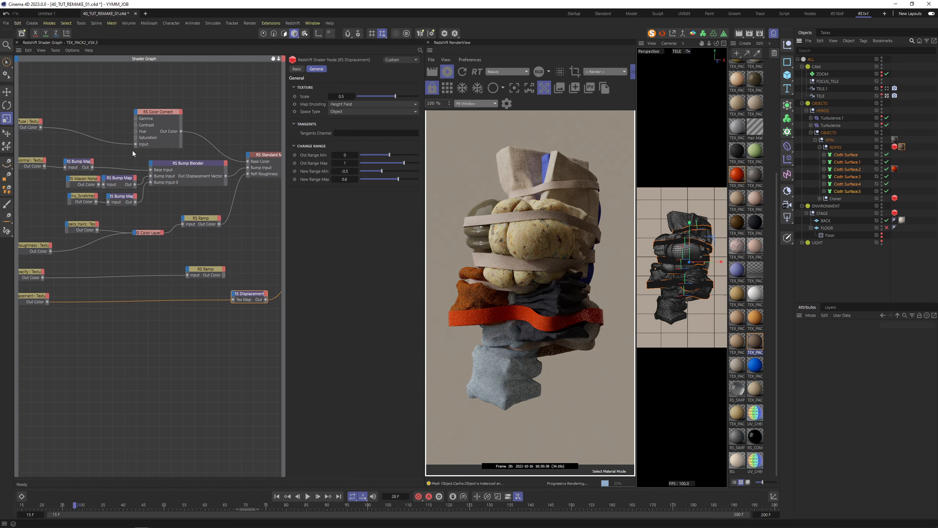
Step: Set Length U to 30% and Length V to 500% on the ROPES group's TEX_PACK2_VSK.3 material tag
{"action": "left_click", "coordinate": [902, 147]}
{"action": "double_click", "coordinate": [855, 443]}
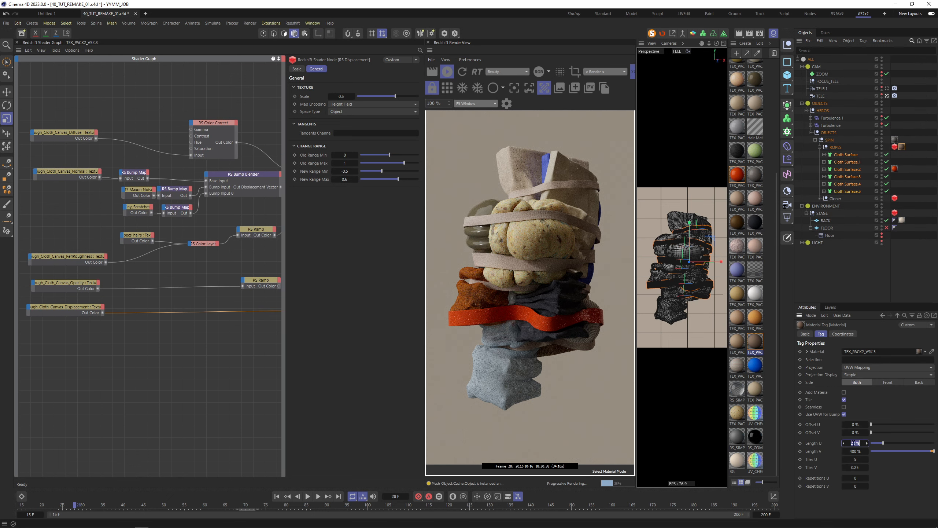
{"action": "type", "text": "30"}
{"action": "key", "text": "Tab"}
{"action": "type", "text": "500"}
{"action": "key", "text": "Tab"}
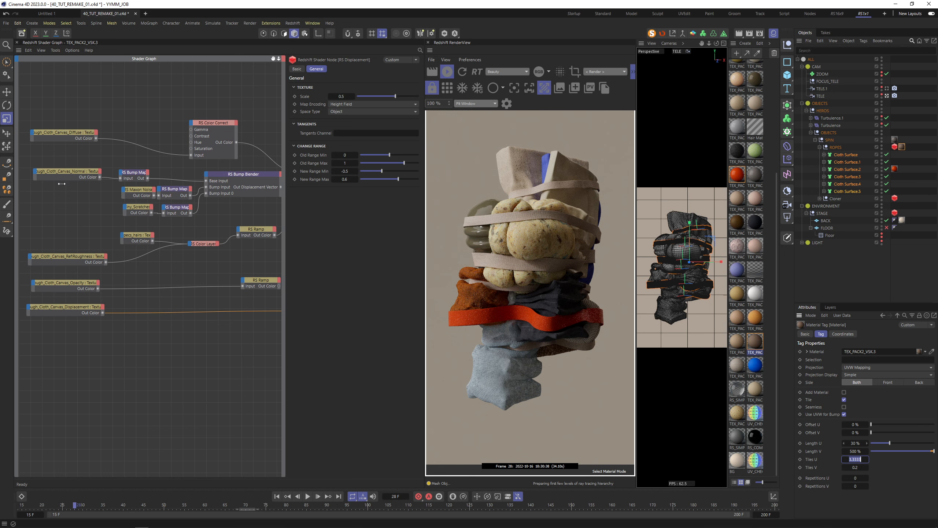
Step: Select the five Rough_Cloth_Canvas texture nodes, try a Remap Scale of 0.6, and set it to 0.4 on both axes
{"action": "left_click_drag", "start_coordinate": [63, 89], "coordinate": [74, 347]}
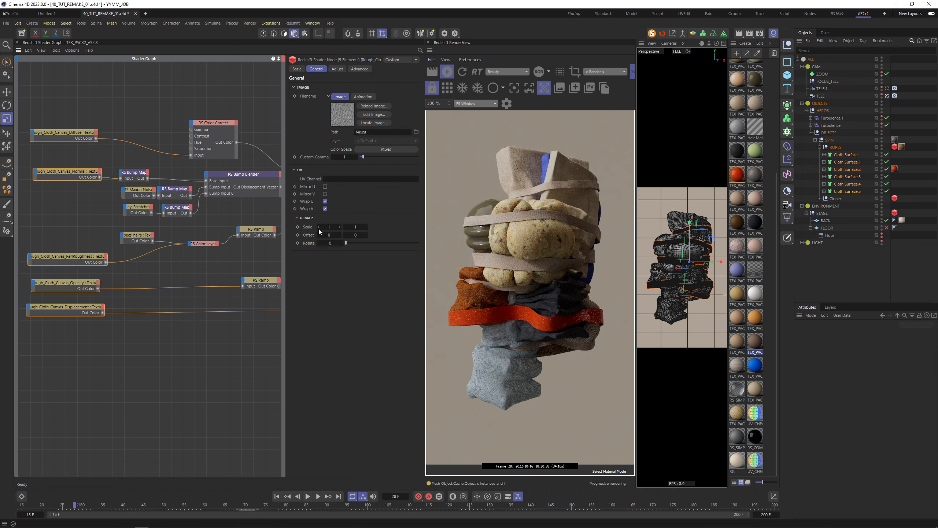
{"action": "left_click", "coordinate": [329, 228]}
{"action": "type", "text": ".6"}
{"action": "key", "text": "Tab"}
{"action": "type", "text": ".6"}
{"action": "key", "text": "Tab"}
{"action": "double_click", "coordinate": [328, 226]}
{"action": "type", "text": ".4"}
{"action": "key", "text": "Tab"}
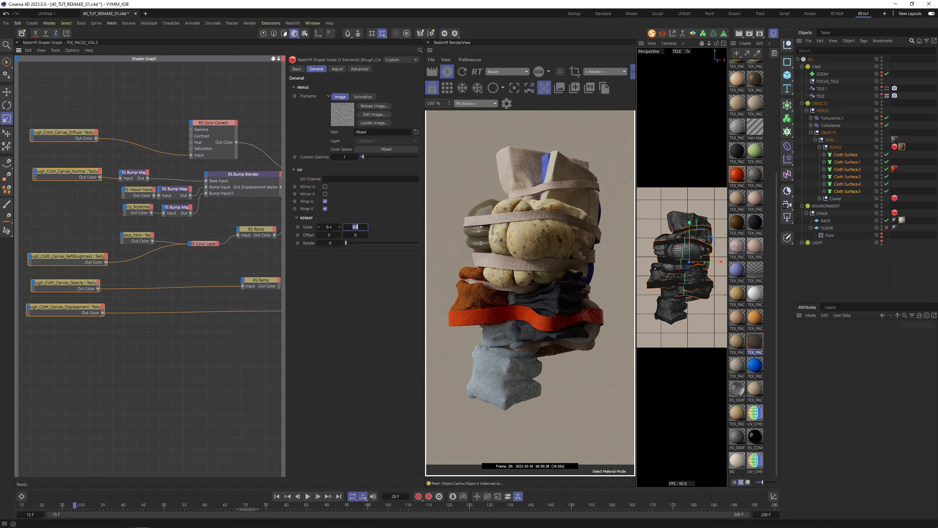
{"action": "type", "text": ".4"}
{"action": "key", "text": "Tab"}
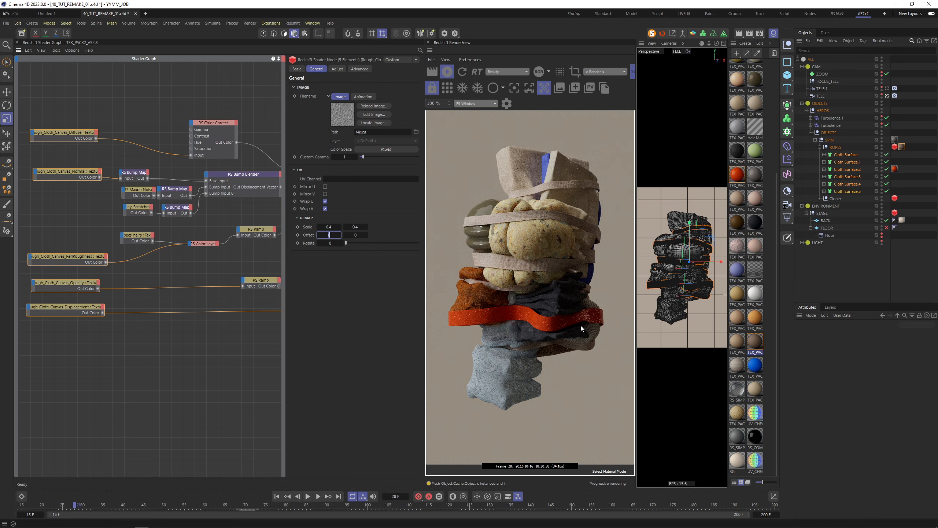
Step: Move the TEX_PACK2_VSK.3 tag from ROPES to Cloth Surface.2 in place of its red material tag, and copy it back onto ROPES
{"action": "left_click_drag", "start_coordinate": [901, 148], "coordinate": [900, 169]}
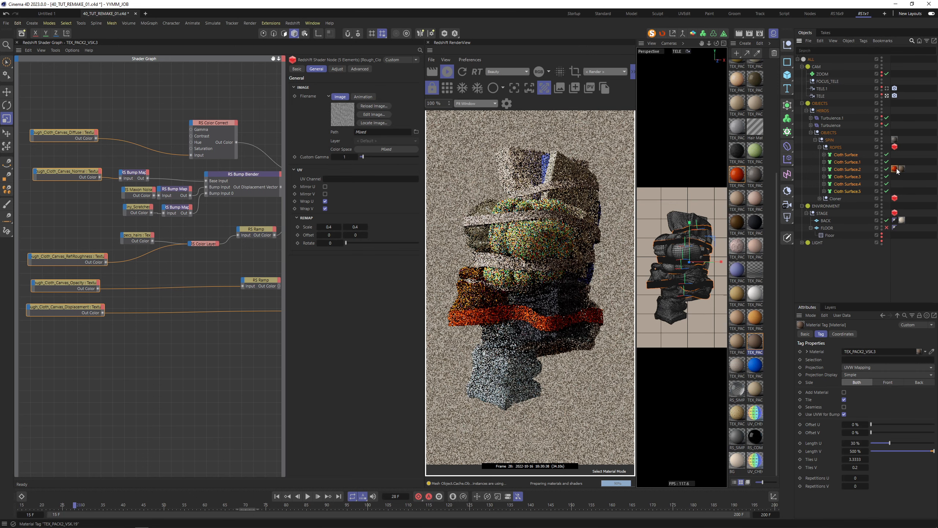
{"action": "left_click", "coordinate": [911, 145]}
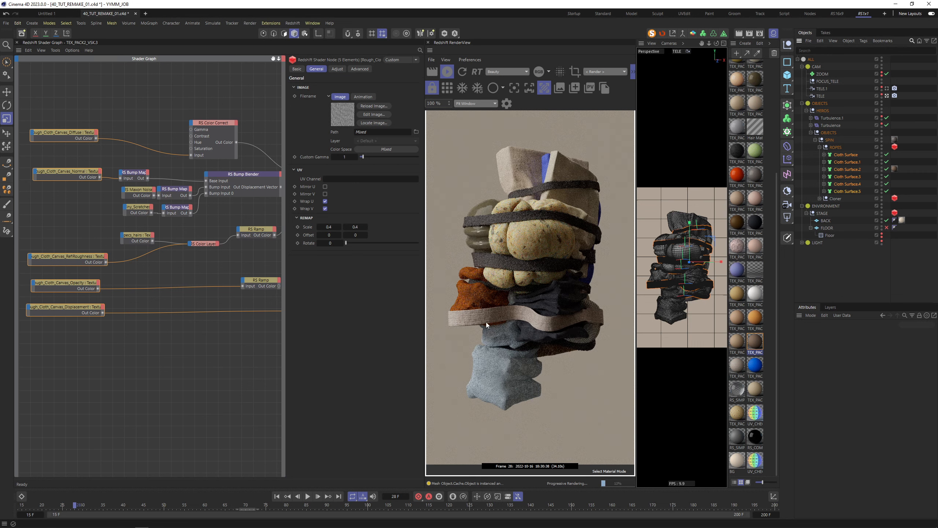
{"action": "left_click_drag", "start_coordinate": [905, 147], "coordinate": [902, 147], "text": "ctrl"}
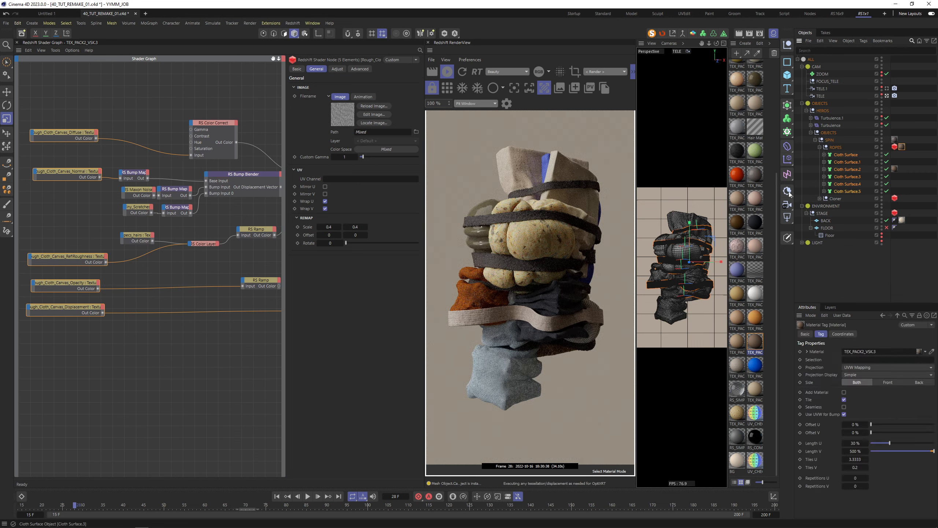
Step: Compare the shader graphs of materials TEX_PACK2_VSK.12, TEX_PACK2_VSK.3 and TEX_PACK2_VSK.5
{"action": "left_click", "coordinate": [760, 250]}
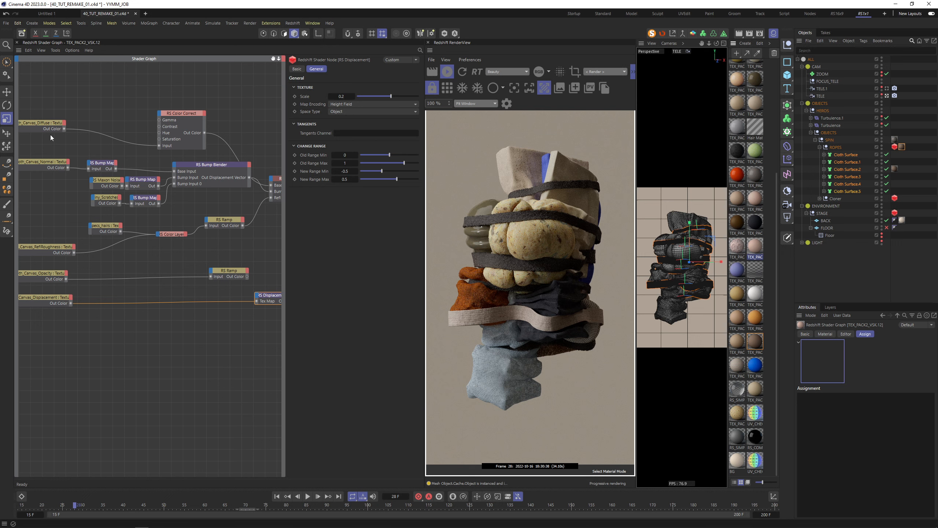
{"action": "left_click", "coordinate": [43, 123]}
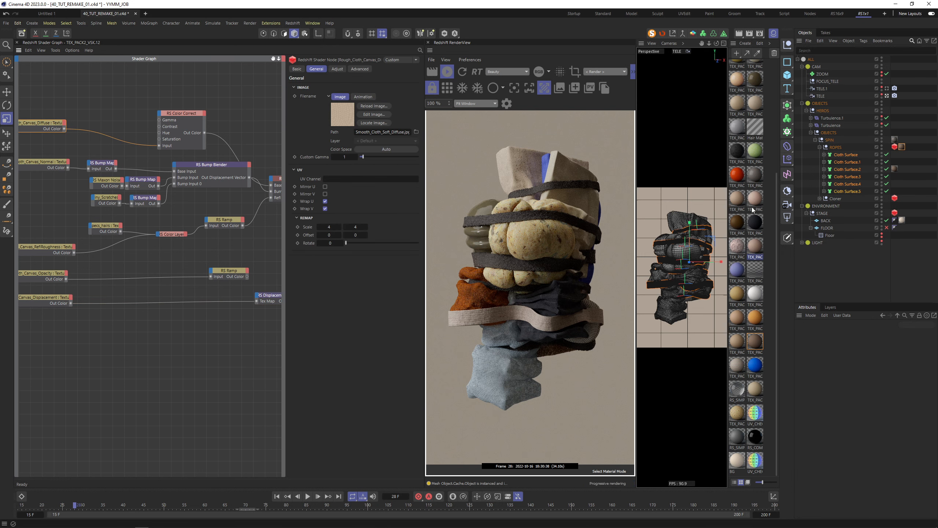
{"action": "left_click", "coordinate": [755, 341]}
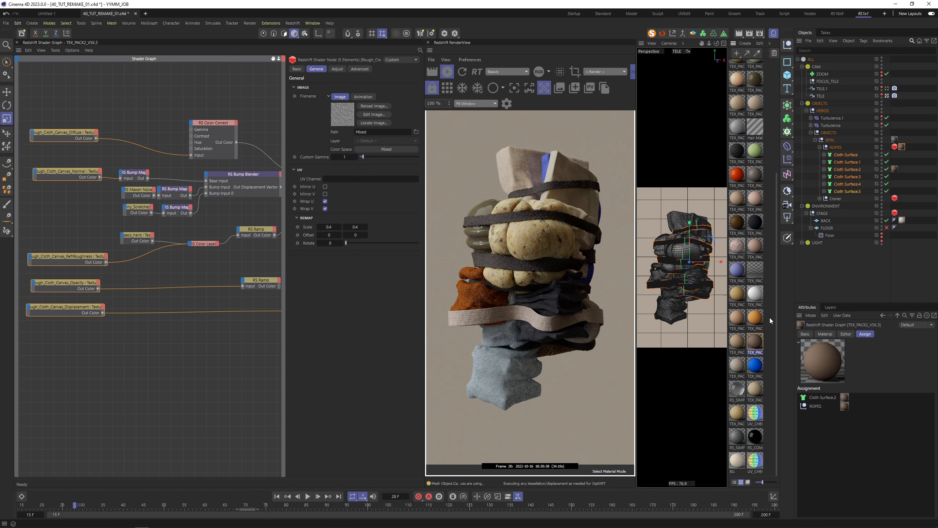
{"action": "left_click", "coordinate": [755, 317]}
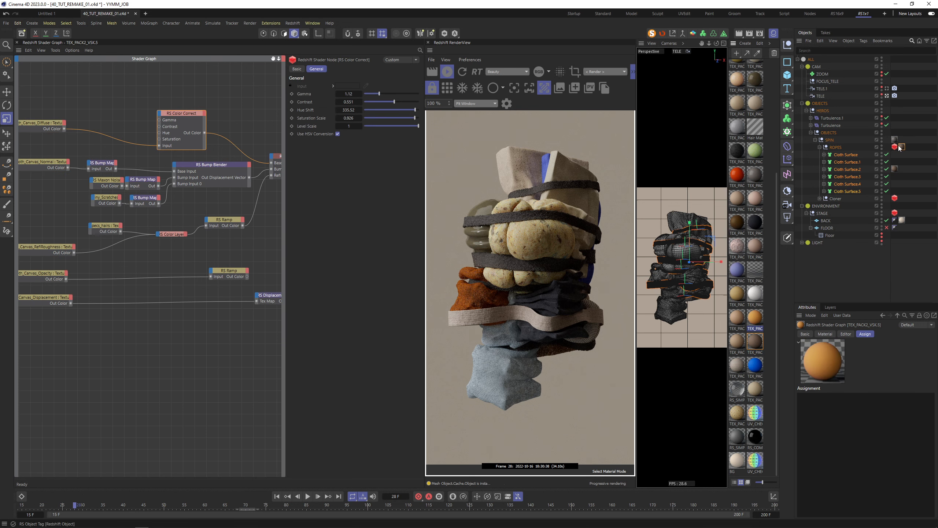
Step: Set Subdivisions to 0 on all six Cloth Surface objects in the ROPES group
{"action": "left_click_drag", "start_coordinate": [910, 196], "coordinate": [843, 155]}
{"action": "double_click", "coordinate": [844, 351]}
{"action": "key", "text": "Return"}
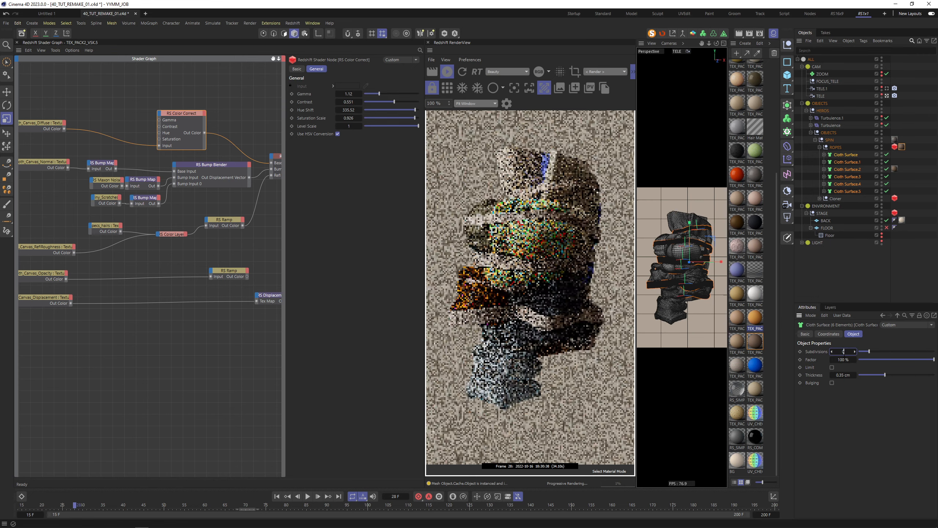
Step: Replace the ROPES group's material with the orange TEX_PACK2_VSK.5 and clear the object selection
{"action": "left_click", "coordinate": [755, 318]}
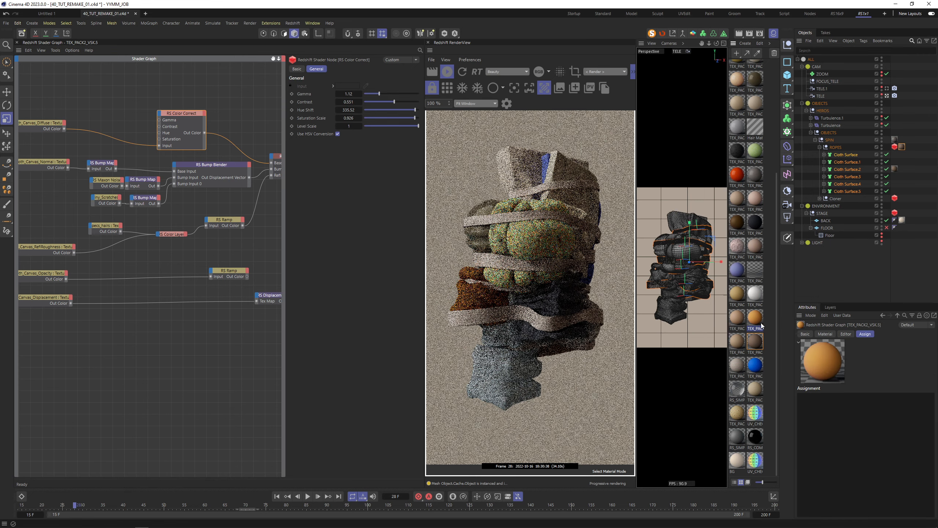
{"action": "left_click_drag", "start_coordinate": [777, 290], "coordinate": [903, 148]}
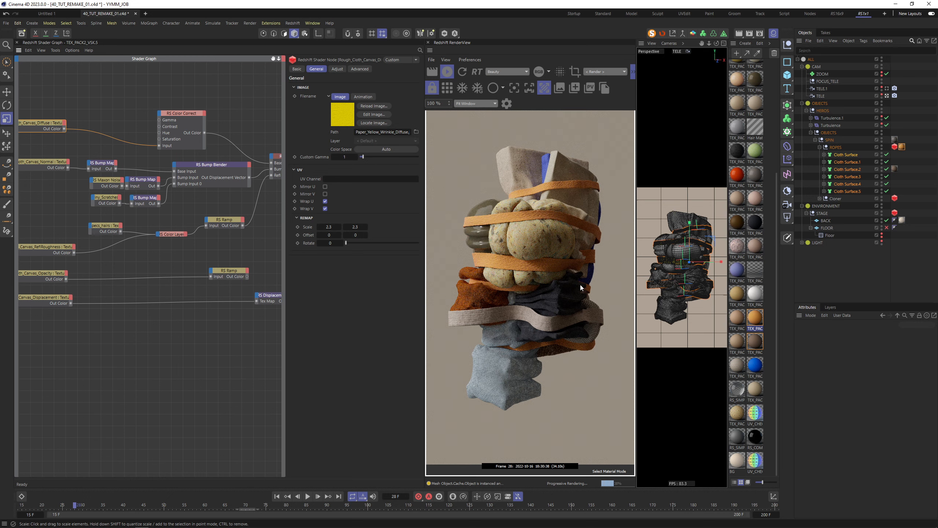
{"action": "left_click", "coordinate": [676, 274]}
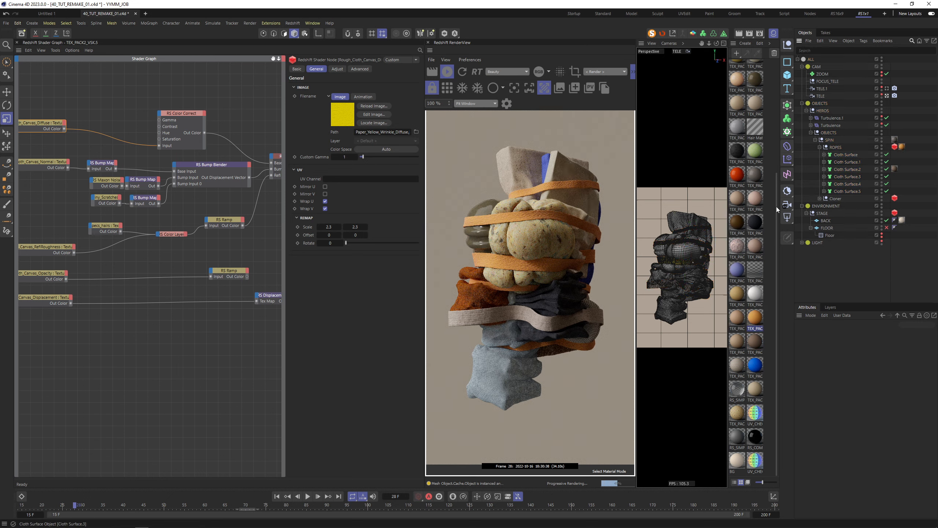
Step: Move the orange TEX_PACK2_VSK.5 tag from ROPES to Cloth Surface.3, check the other straps, and move it to Cloth Surface.1
{"action": "left_click_drag", "start_coordinate": [895, 176], "coordinate": [895, 176]}
{"action": "left_click", "coordinate": [848, 184]}
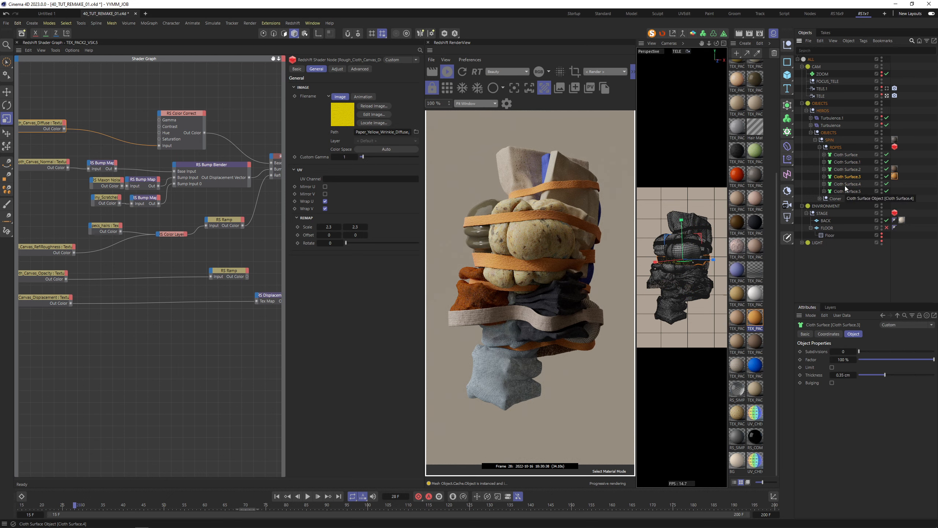
{"action": "left_click", "coordinate": [848, 192]}
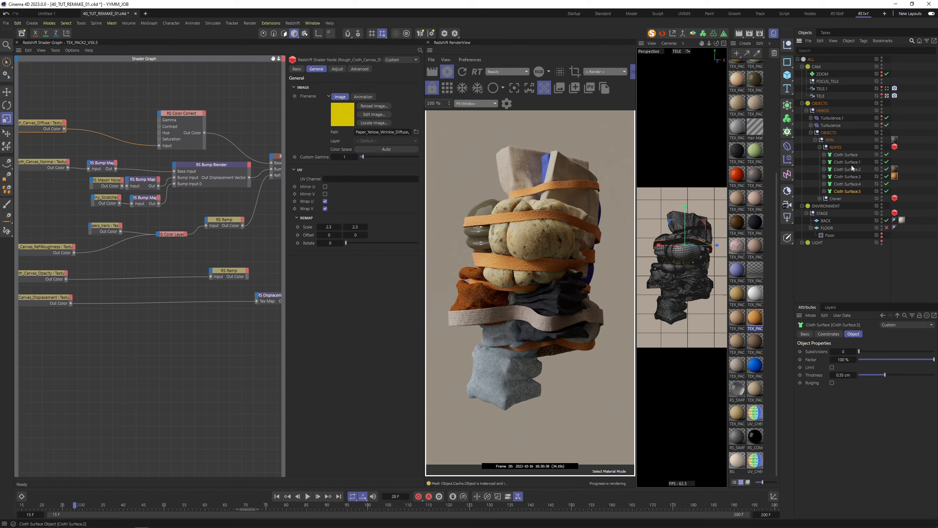
{"action": "left_click", "coordinate": [848, 162]}
{"action": "left_click_drag", "start_coordinate": [895, 176], "coordinate": [894, 162]}
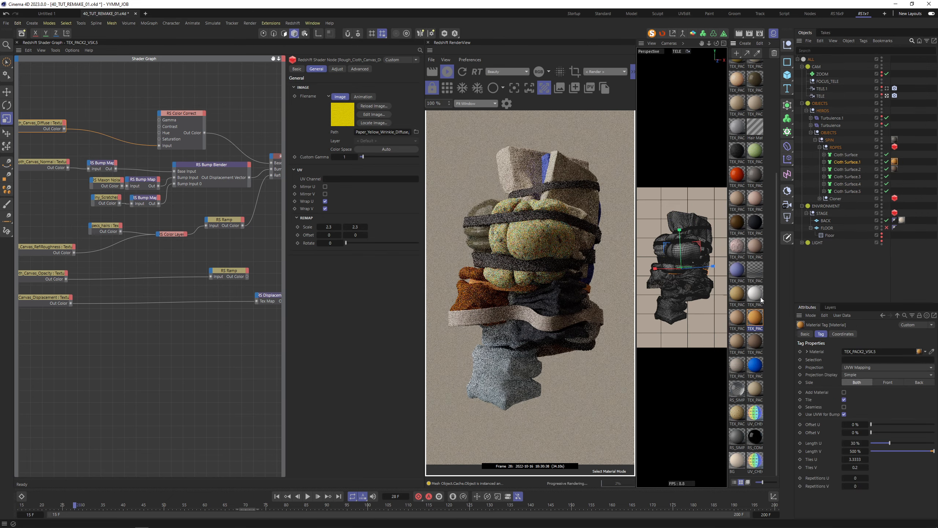
Step: Apply the transparent RS_SIMPLE.1 material to the ROPES group and inspect its Bump Map and Ramp nodes
{"action": "left_click", "coordinate": [738, 392]}
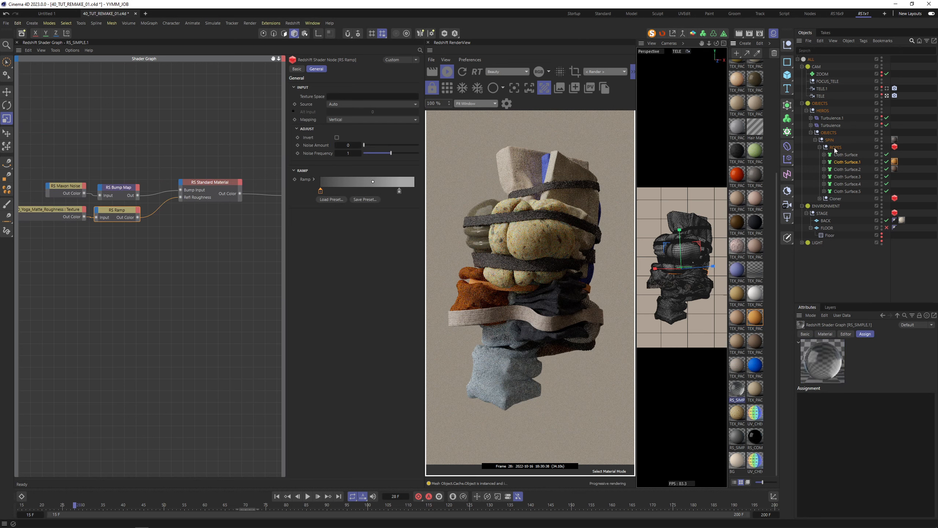
{"action": "left_click_drag", "start_coordinate": [835, 150], "coordinate": [835, 148]}
{"action": "left_click", "coordinate": [136, 186]}
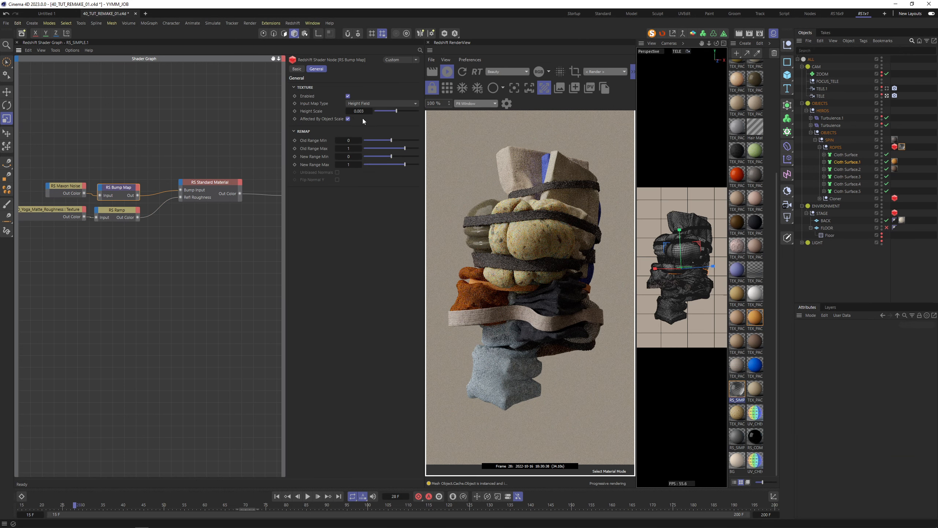
{"action": "left_click", "coordinate": [213, 200]}
{"action": "left_click", "coordinate": [120, 216]}
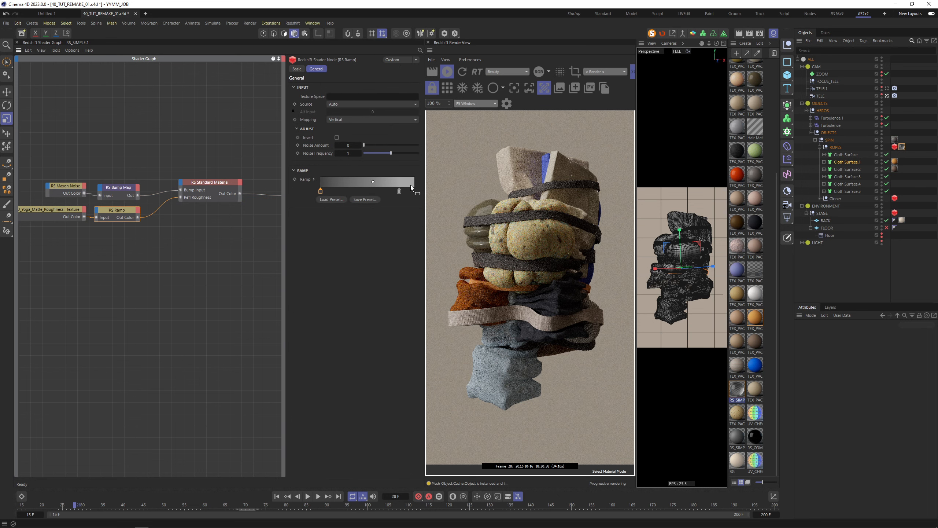
Step: Set the Transmission color of RS_SIMPLE.1's Standard Material to yellow with hue 49°, saturation 45% and value 100%
{"action": "left_click", "coordinate": [205, 199]}
{"action": "left_click", "coordinate": [346, 219]}
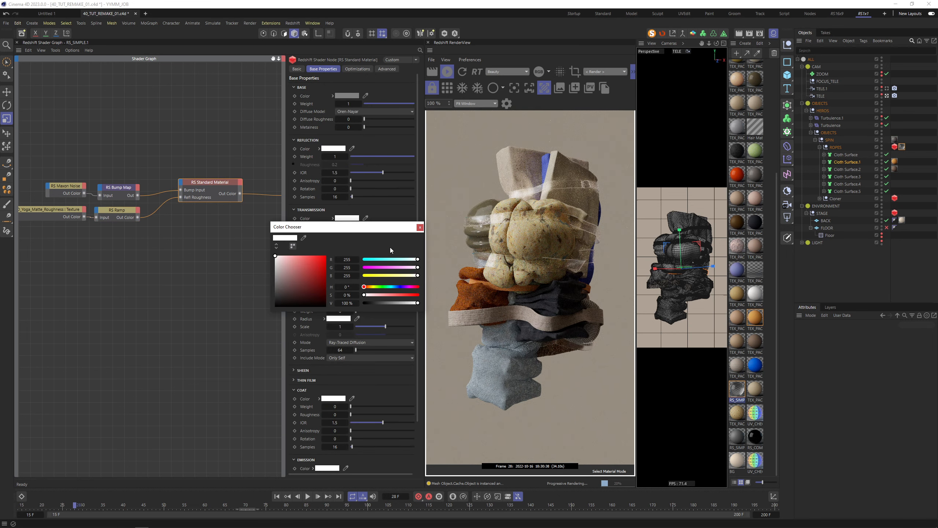
{"action": "left_click_drag", "start_coordinate": [413, 304], "coordinate": [381, 295]}
{"action": "left_click", "coordinate": [367, 287]}
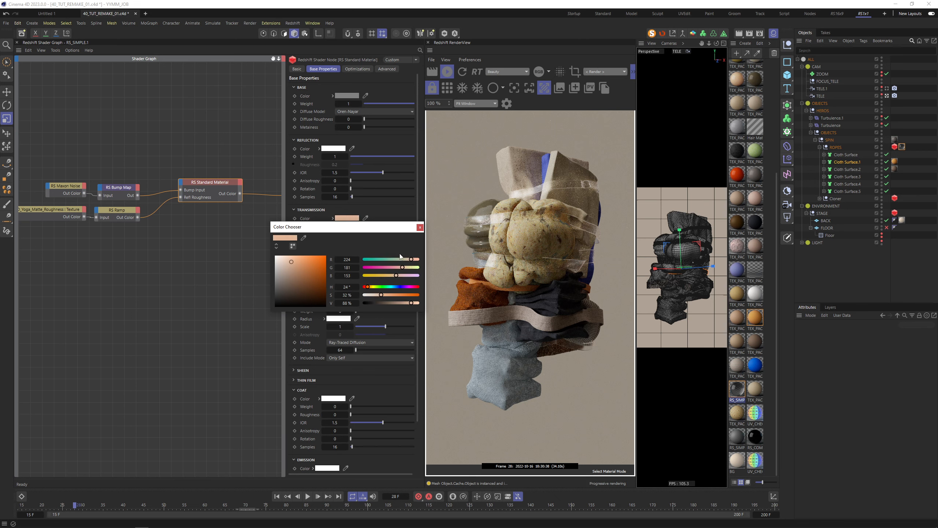
{"action": "left_click", "coordinate": [395, 296]}
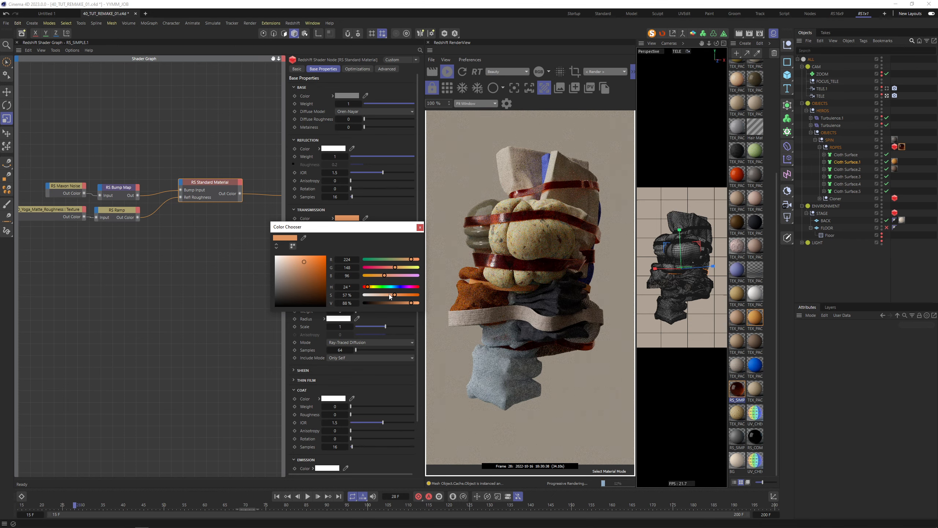
{"action": "left_click_drag", "start_coordinate": [368, 287], "coordinate": [388, 295]}
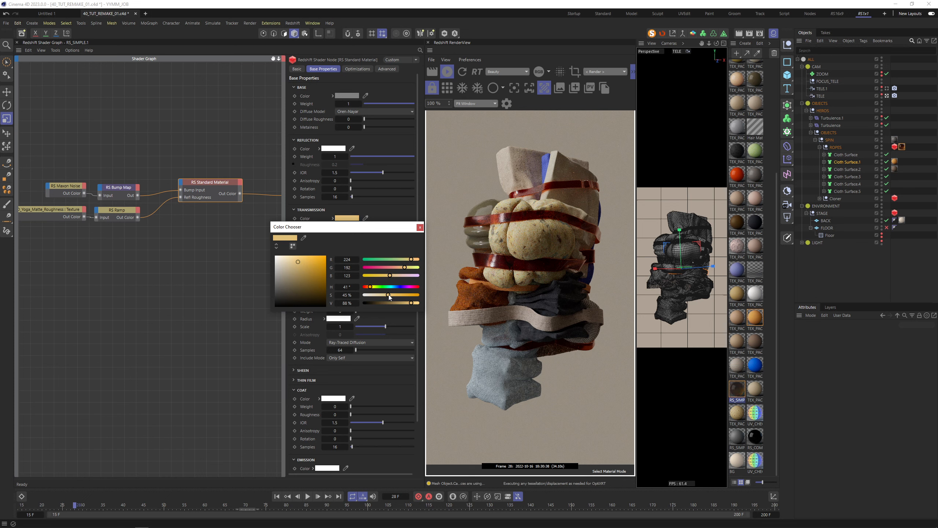
{"action": "left_click", "coordinate": [416, 303]}
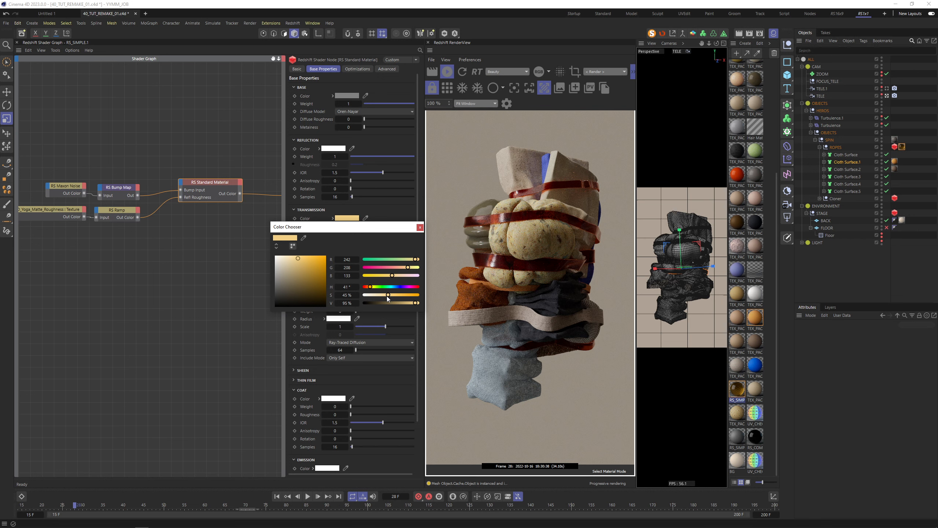
{"action": "left_click", "coordinate": [416, 303]}
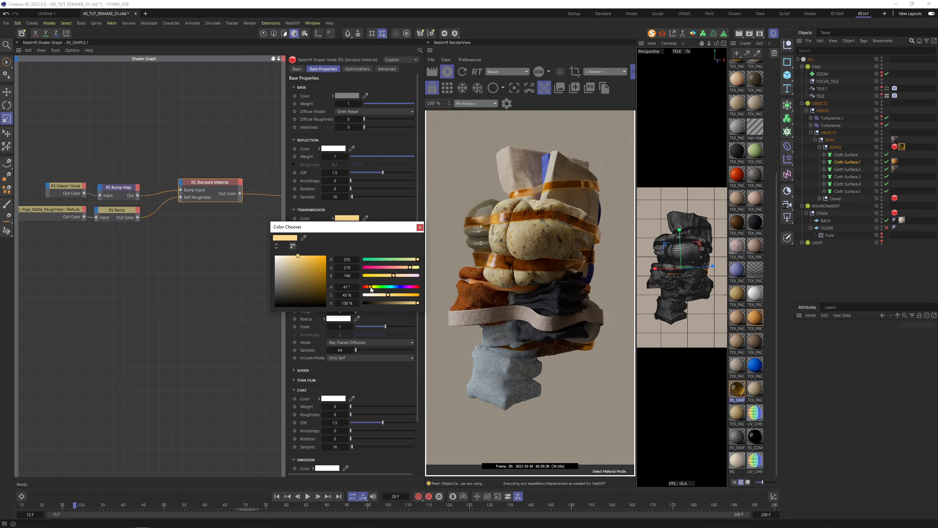
{"action": "left_click_drag", "start_coordinate": [371, 289], "coordinate": [372, 290]}
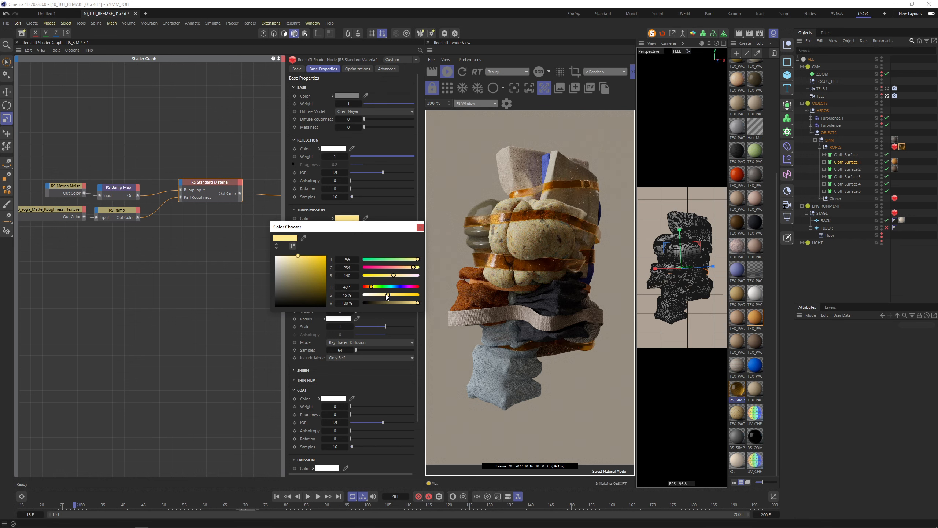
Step: Move the yellow RS_SIMPLE.1 material tag from the ROPES group to Cloth Surface.5
{"action": "left_click", "coordinate": [688, 242]}
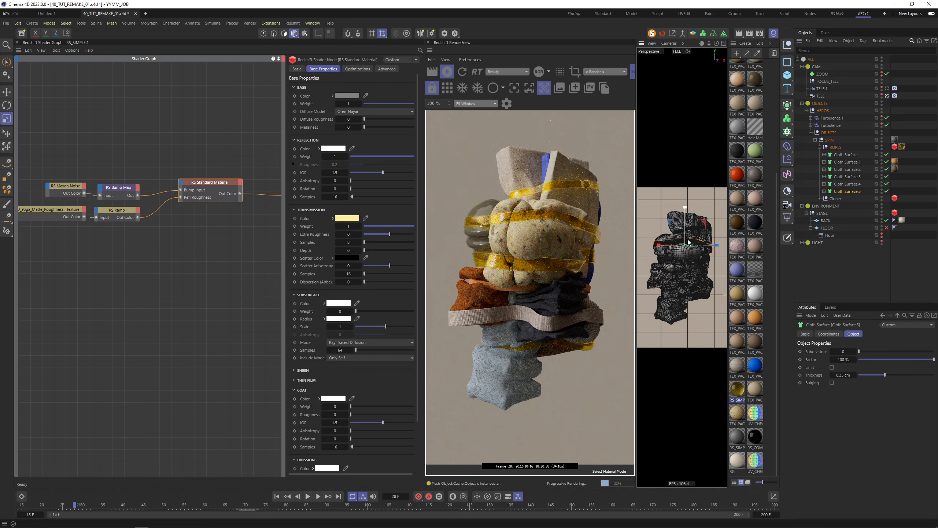
{"action": "left_click_drag", "start_coordinate": [902, 147], "coordinate": [895, 192]}
Step: Apply TEX_PACK2_VSK.25 to the ROPES group and set its tag's Length U to 30% and Length V to 400%
{"action": "scroll", "coordinate": [761, 218], "scroll_direction": "up", "scroll_amount": 5}
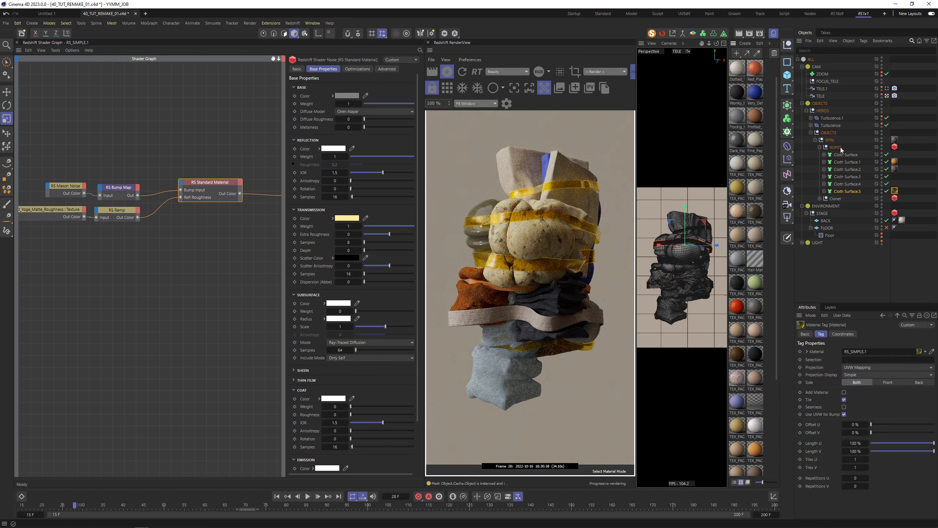
{"action": "left_click_drag", "start_coordinate": [841, 148], "coordinate": [842, 149]}
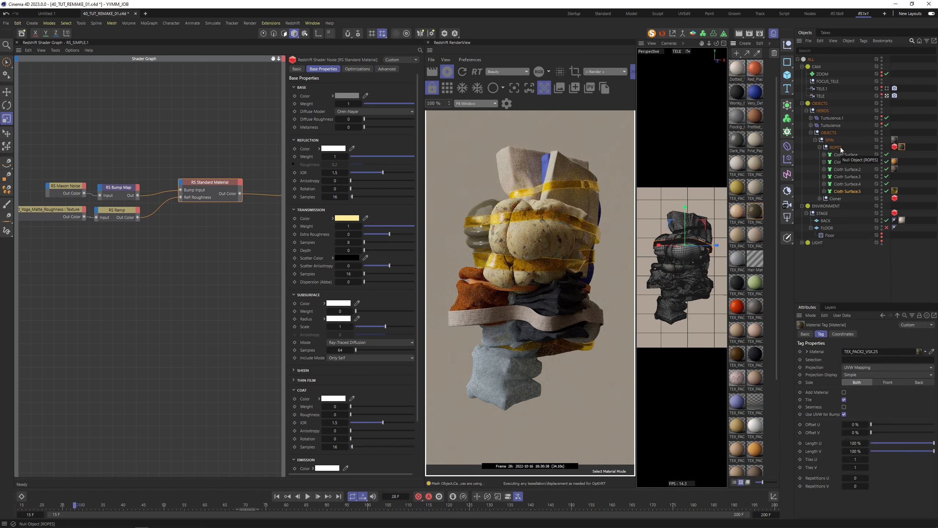
{"action": "left_click", "coordinate": [903, 147]}
{"action": "left_click", "coordinate": [855, 442]}
{"action": "type", "text": "30"}
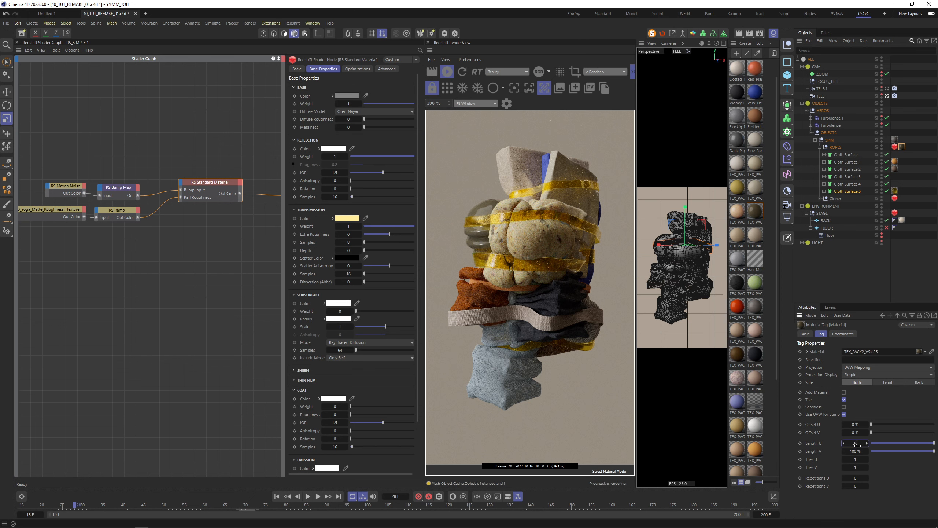
{"action": "key", "text": "Tab"}
{"action": "type", "text": "400"}
{"action": "key", "text": "Tab"}
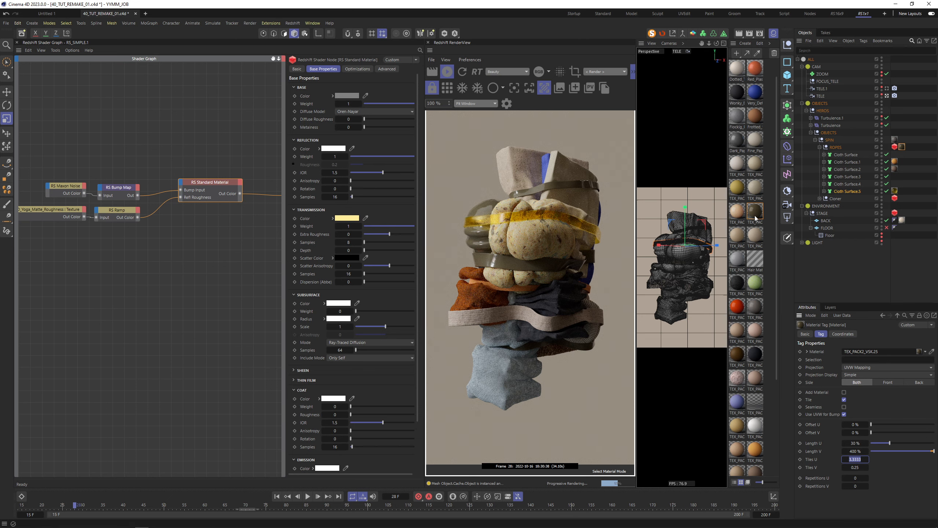
Step: Move the TEX_PACK2_VSK.25 tag to Cloth Surface and set its Color Correct Gamma to 1.452 and Hue Shift to 54
{"action": "left_click_drag", "start_coordinate": [753, 215], "coordinate": [904, 147]}
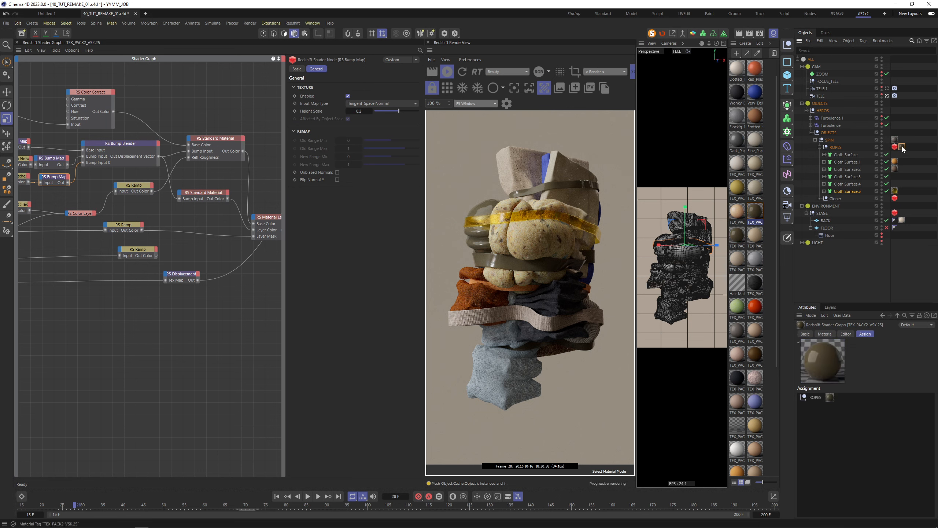
{"action": "left_click", "coordinate": [850, 158]}
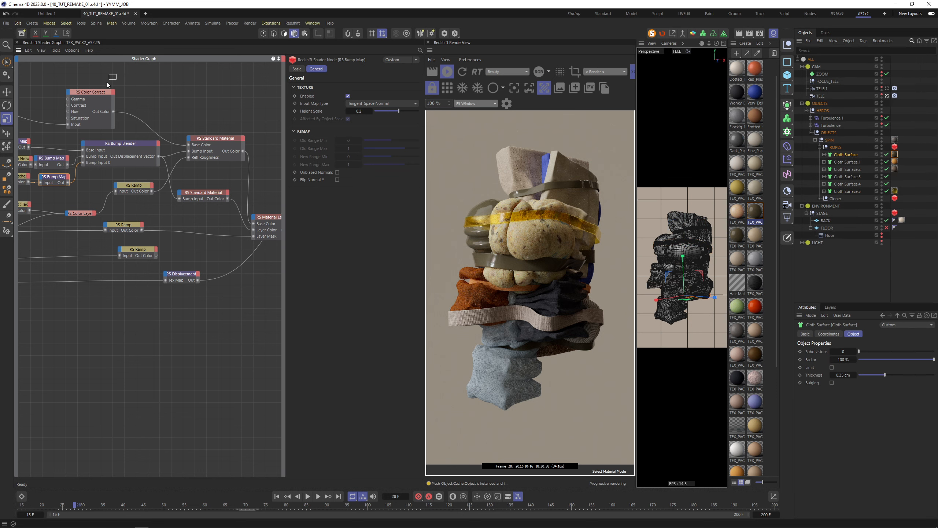
{"action": "left_click", "coordinate": [90, 92]}
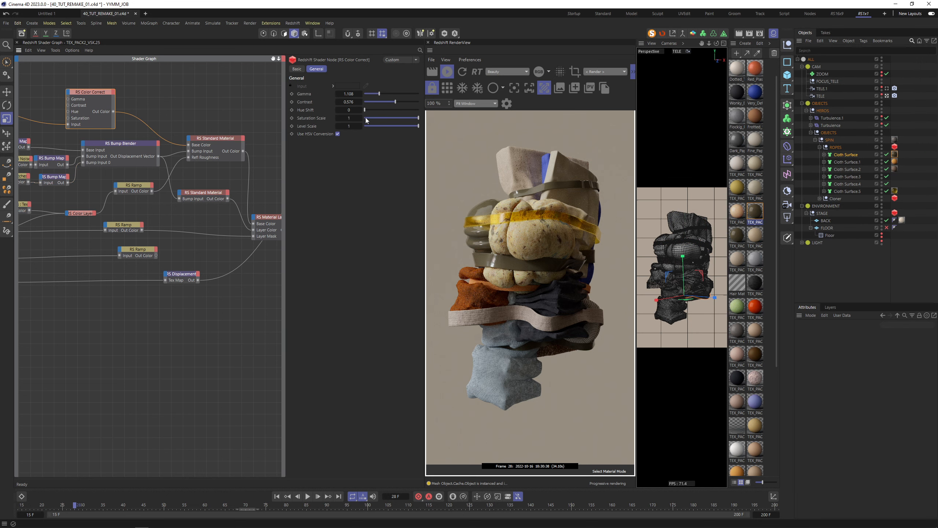
{"action": "left_click", "coordinate": [384, 93]}
Step: Give ROPES the Dark_Paper_Metalic_Finish material with Length U 30% and Length V 400%, and move its tag to Cloth Surface.3
{"action": "left_click_drag", "start_coordinate": [739, 218], "coordinate": [837, 148]}
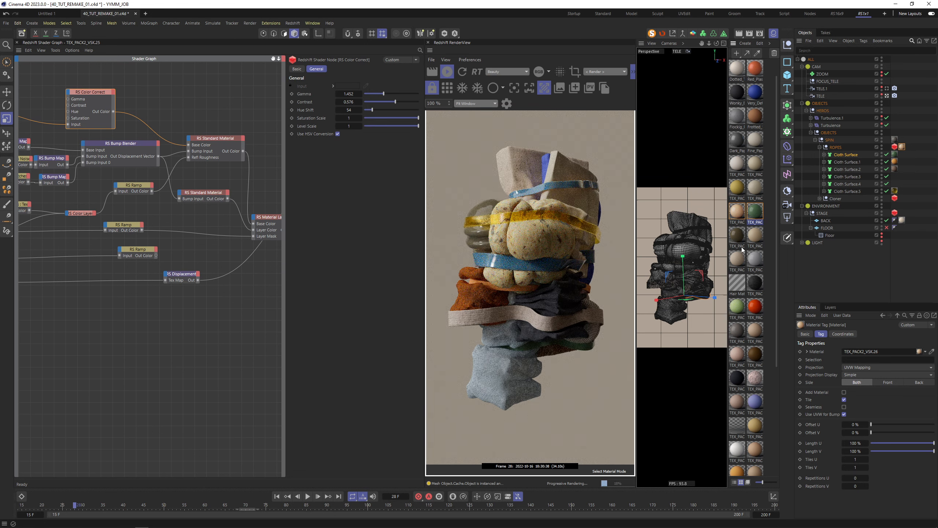
{"action": "left_click_drag", "start_coordinate": [738, 190], "coordinate": [902, 147]}
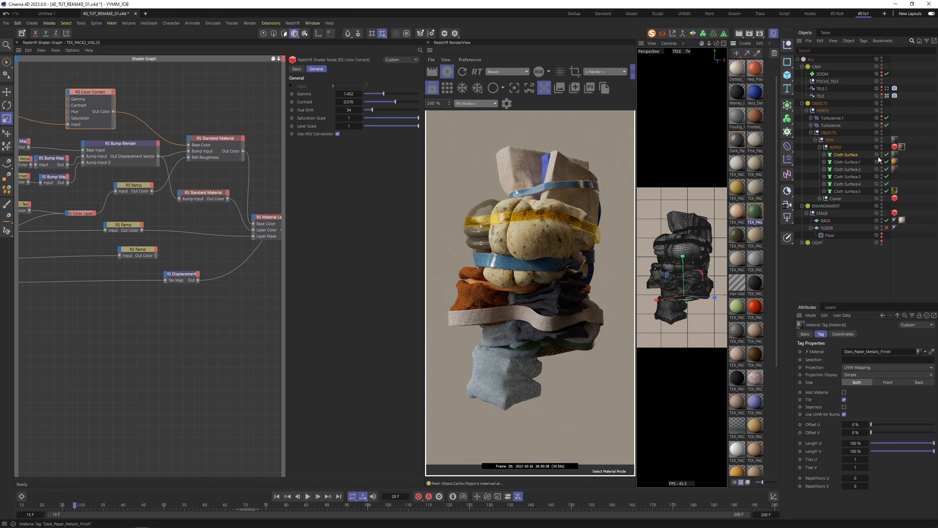
{"action": "scroll", "coordinate": [754, 181], "scroll_direction": "up", "scroll_amount": 1}
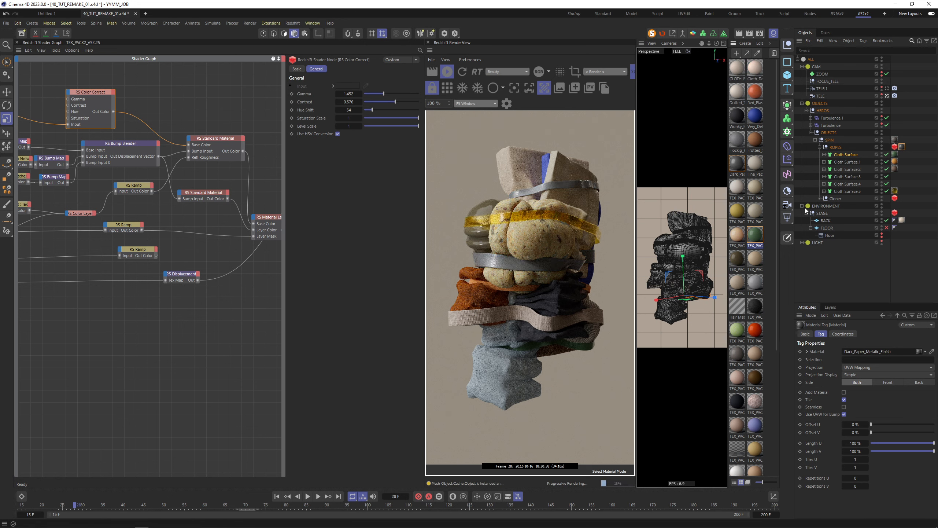
{"action": "left_click", "coordinate": [855, 443]}
{"action": "type", "text": "30"}
{"action": "key", "text": "Tab"}
{"action": "type", "text": "400"}
{"action": "key", "text": "Tab"}
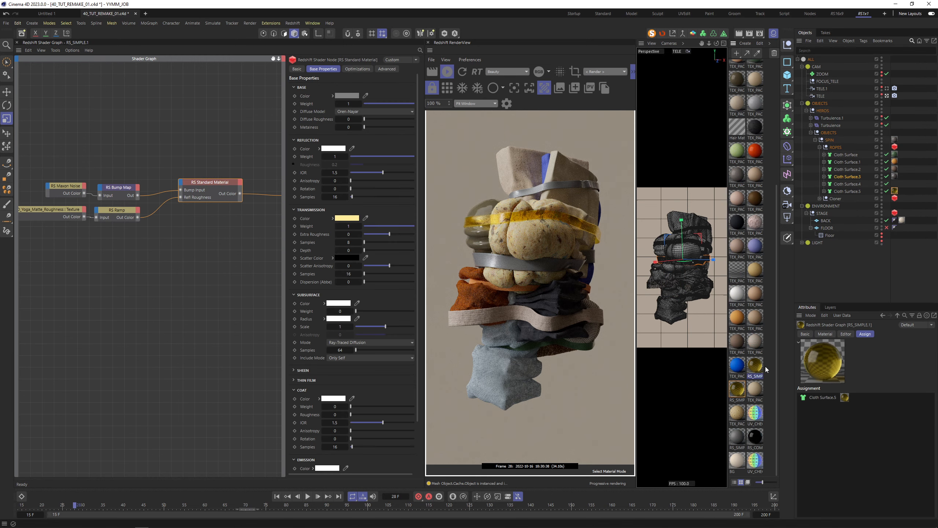
Step: Apply a copy of the yellow RS_SIMPLE.1 material to Cloth Surface.4 with Length U 40% and Length V 400%
{"action": "left_click_drag", "start_coordinate": [753, 370], "coordinate": [853, 183]}
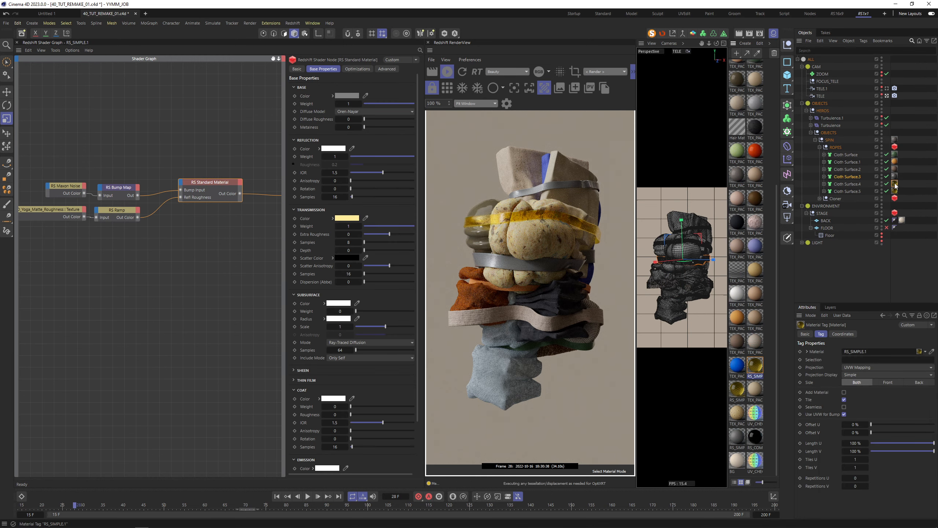
{"action": "left_click", "coordinate": [853, 442]}
{"action": "type", "text": "40"}
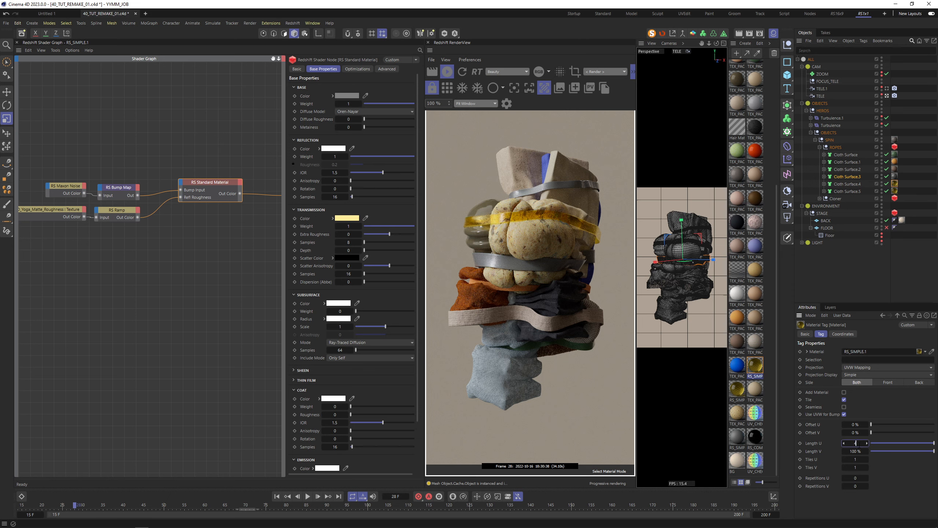
{"action": "key", "text": "Tab"}
{"action": "type", "text": "400"}
{"action": "key", "text": "Return"}
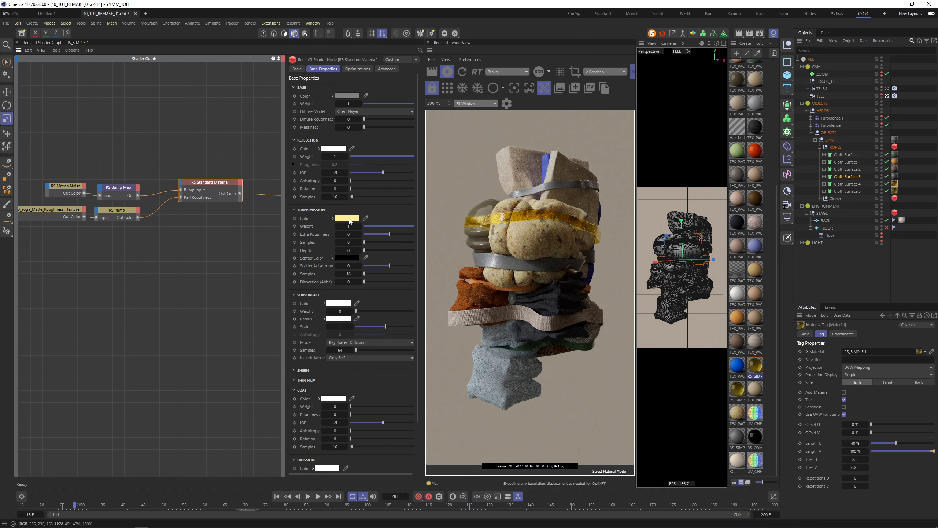
Step: Change the copied RS_SIMPLE.1 material's Transmission color to near white with saturation 0% and value 93%
{"action": "left_click", "coordinate": [347, 217]}
{"action": "left_click", "coordinate": [373, 302]}
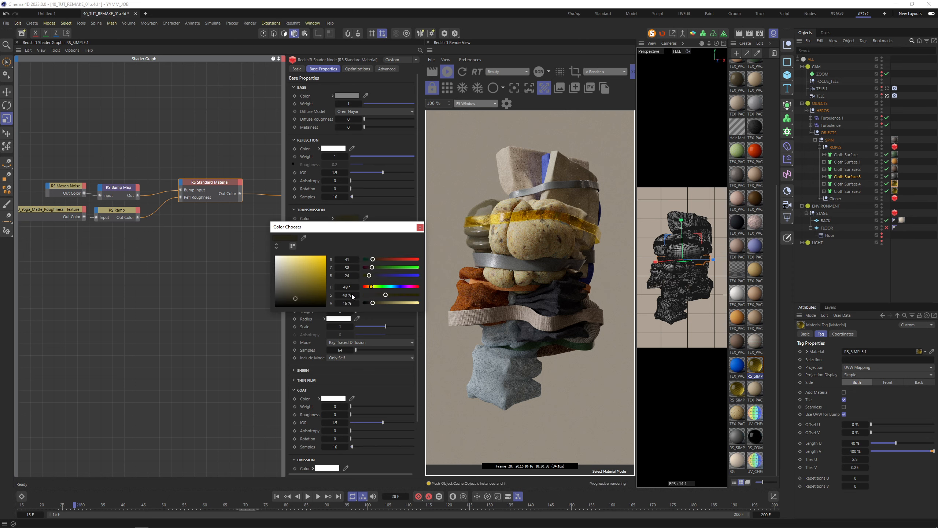
{"action": "left_click_drag", "start_coordinate": [337, 301], "coordinate": [275, 260]}
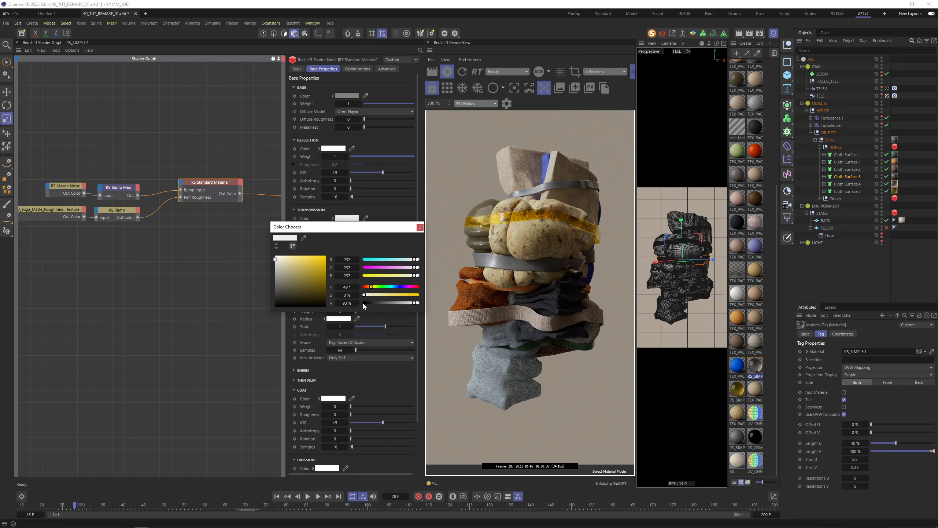
{"action": "left_click", "coordinate": [420, 227]}
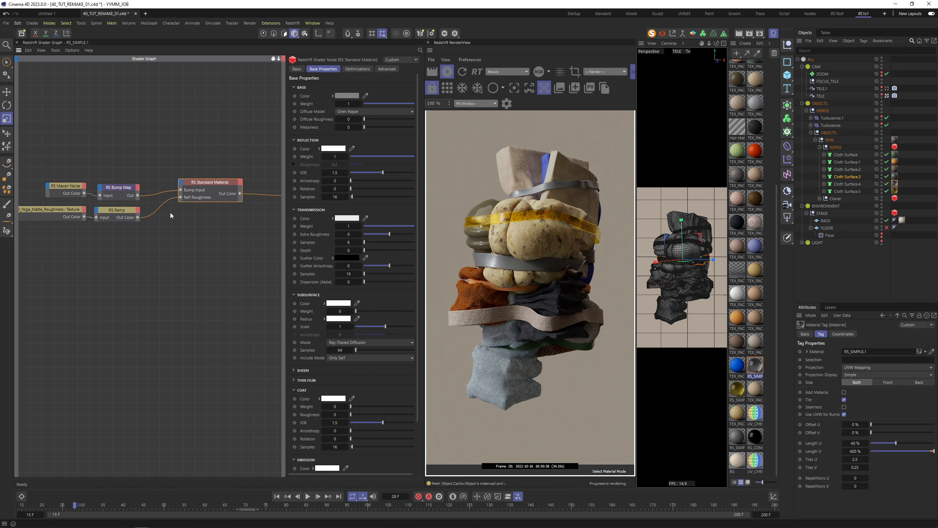
Step: Brighten both knots of the copied RS_SIMPLE.1 material's roughness Ramp, setting the first knot's value to 57%
{"action": "left_click", "coordinate": [129, 213]}
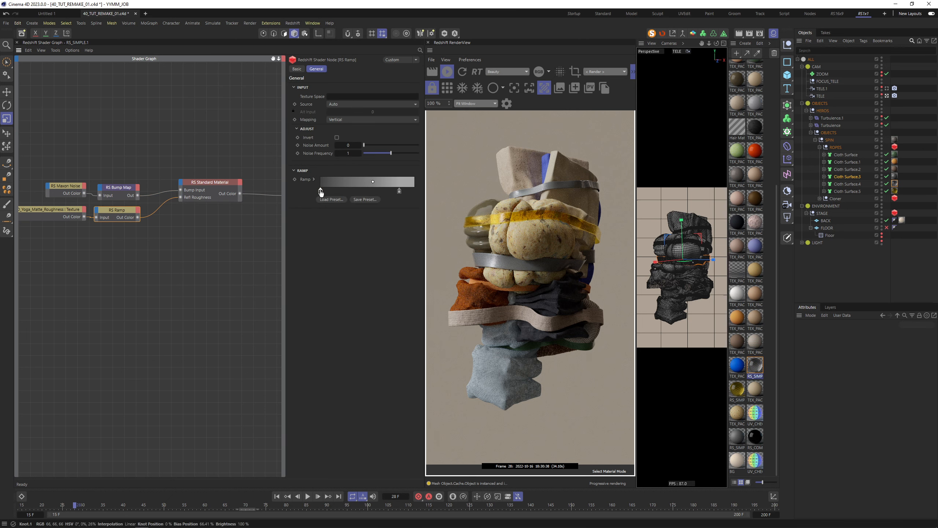
{"action": "left_click", "coordinate": [400, 191]}
{"action": "left_click", "coordinate": [314, 179]}
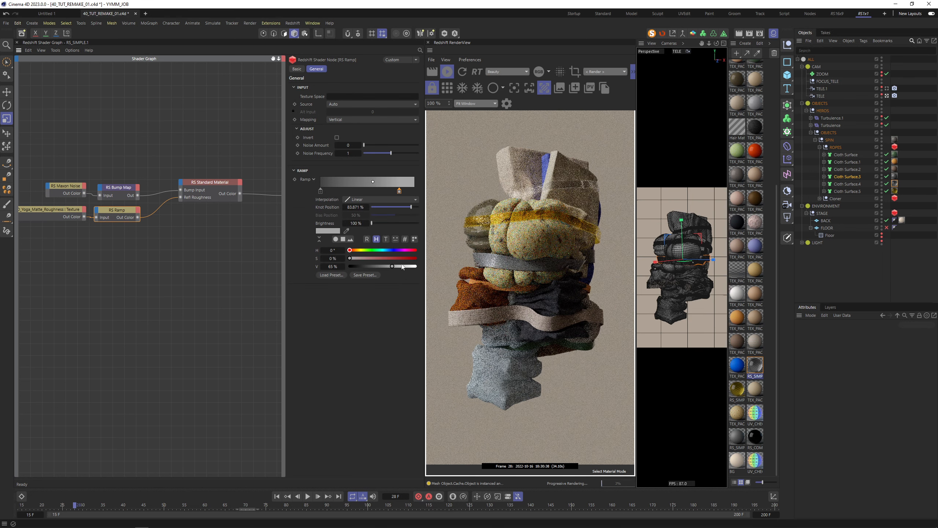
{"action": "left_click_drag", "start_coordinate": [392, 266], "coordinate": [409, 266]}
{"action": "left_click", "coordinate": [320, 191]}
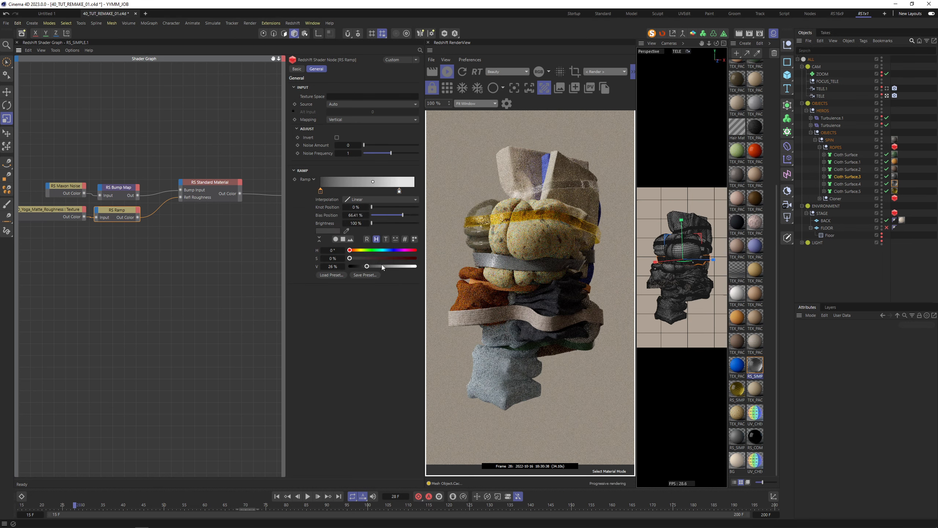
{"action": "left_click", "coordinate": [387, 266]}
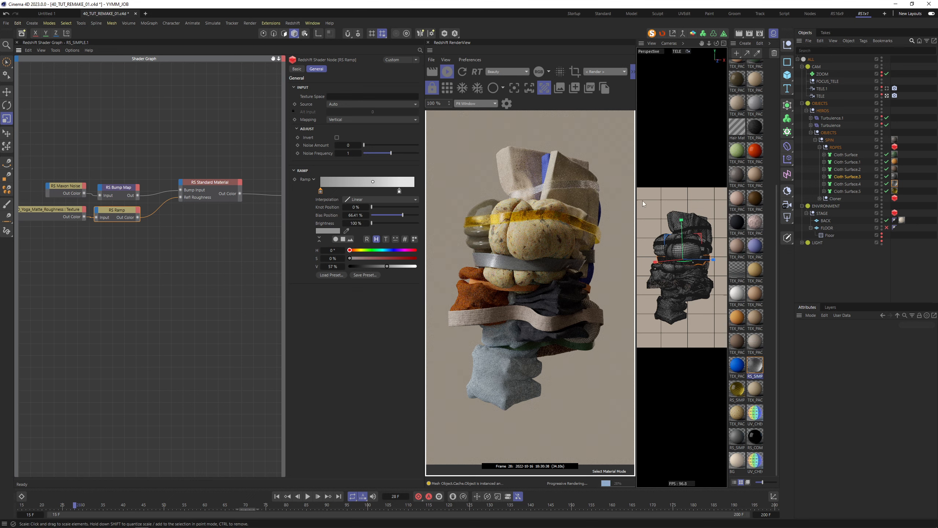
Step: Swap the strap materials so Cloth Surface.3 gets the clear RS_SIMPLE.1 and Cloth Surface.4 gets Dark_Paper_Metalic_Finish
{"action": "left_click", "coordinate": [847, 184]}
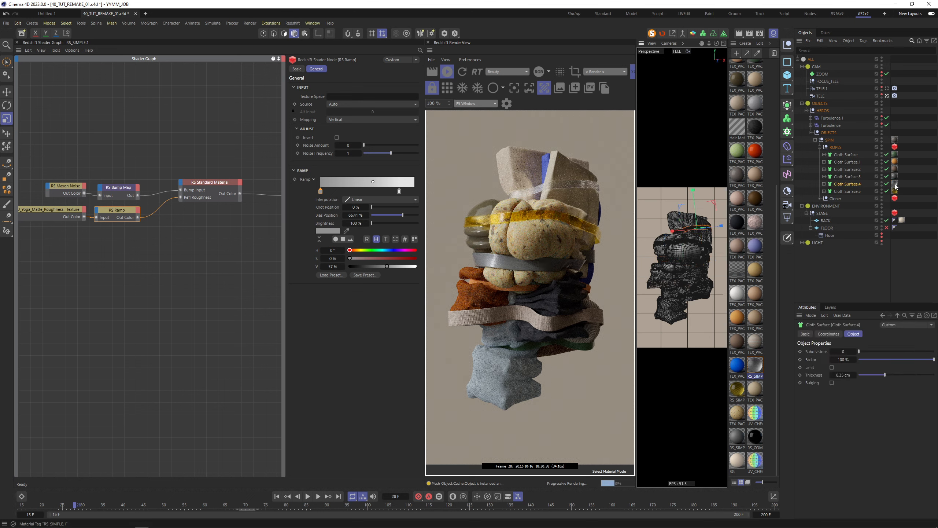
{"action": "mouse_move", "coordinate": [895, 184]}
{"action": "left_mouse_down"}
{"action": "mouse_move", "coordinate": [901, 177]}
{"action": "mouse_move", "coordinate": [896, 183]}
{"action": "left_mouse_up"}
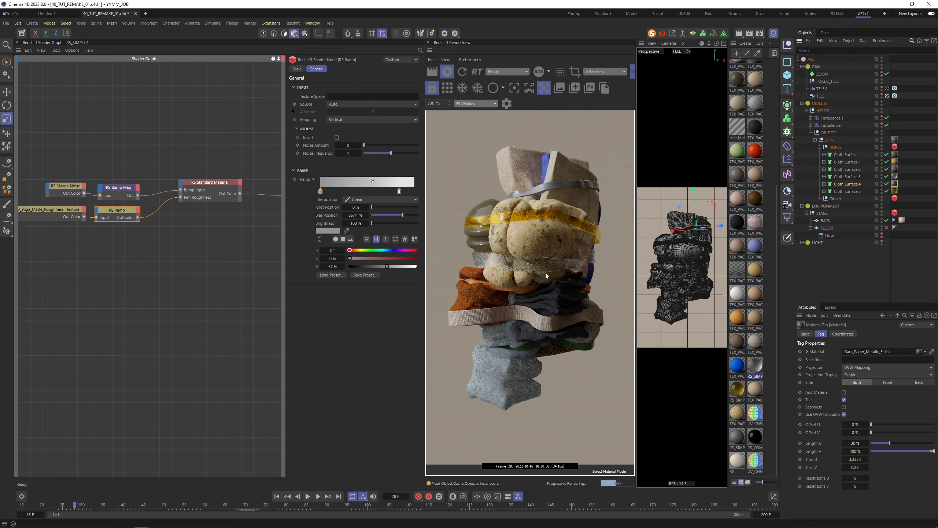
{"action": "left_click", "coordinate": [613, 257]}
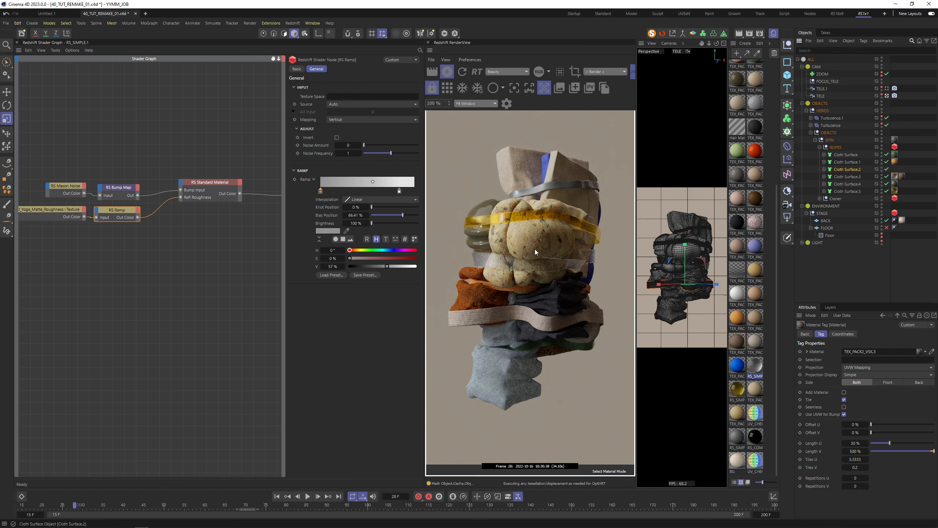
Step: Swap the strap materials so Cloth Surface.2 gets the clear RS_SIMPLE.1 and Cloth Surface.3 gets TEX_PACK2_VSK.3, and preview frame 190
{"action": "left_click", "coordinate": [567, 257]}
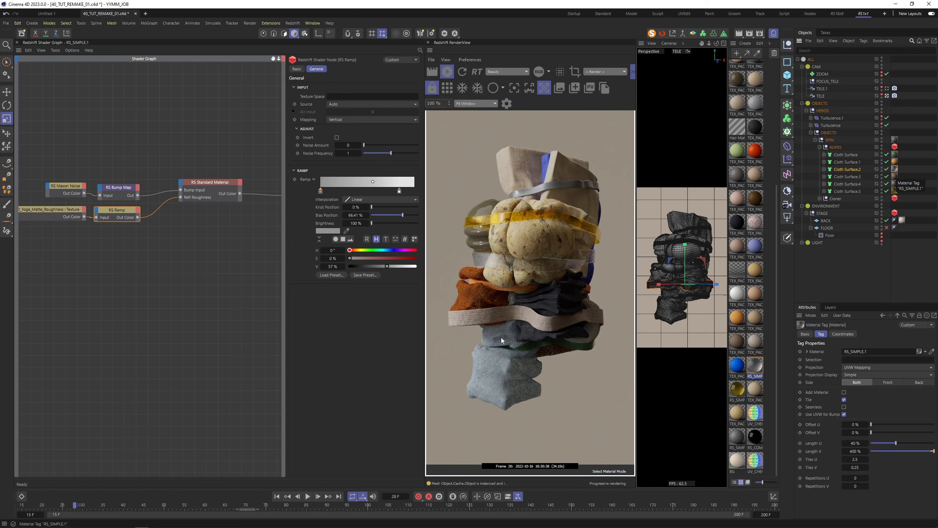
{"action": "left_click", "coordinate": [736, 505]}
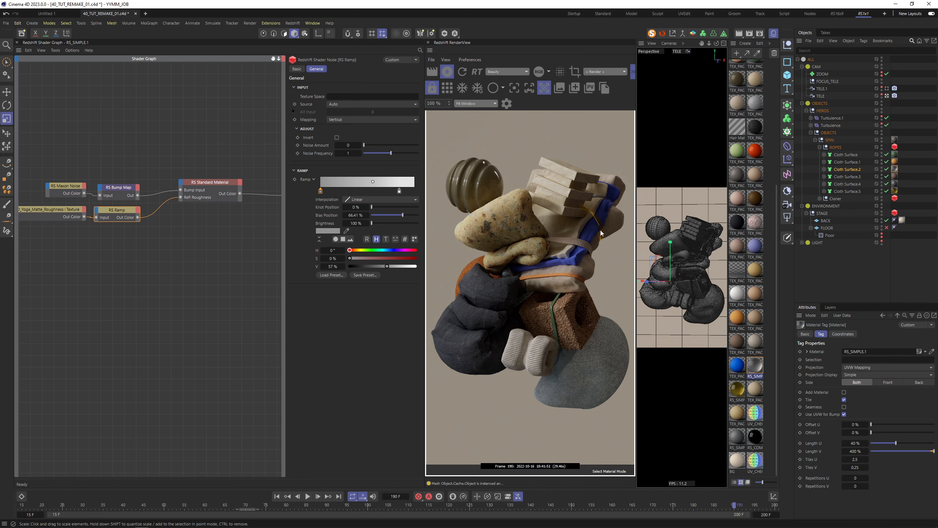
Step: In the Very_Detailed_Cloth_Purple material's Color Correct node, set Gamma to 1.48 and Saturation Scale to 0.83
{"action": "left_click", "coordinate": [569, 263]}
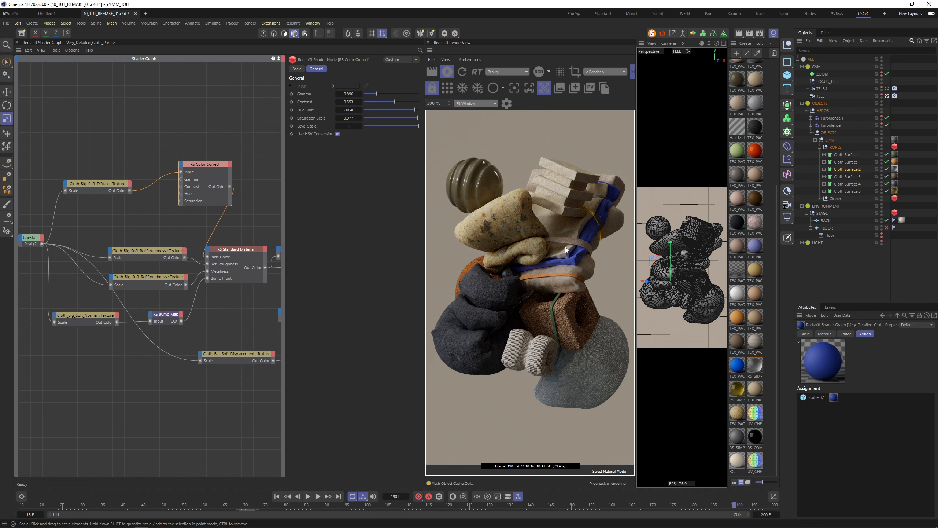
{"action": "left_click", "coordinate": [205, 164]}
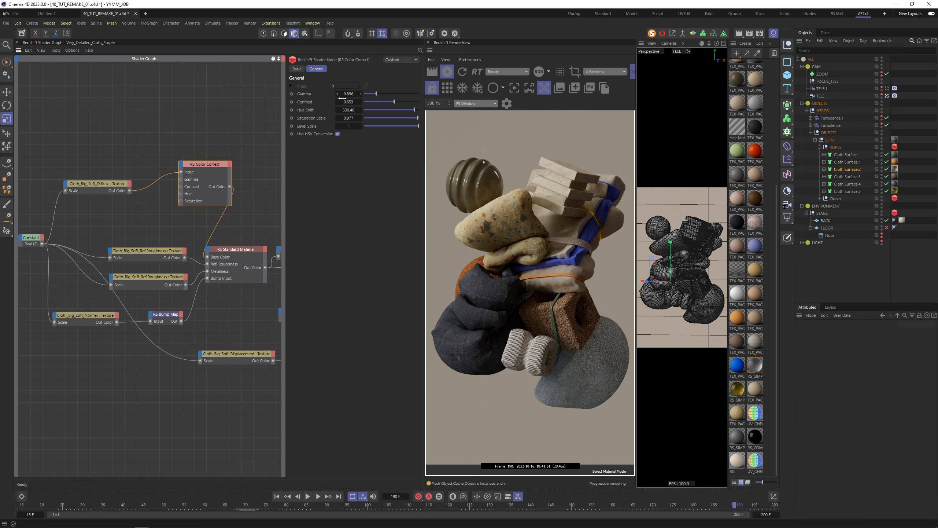
{"action": "left_click", "coordinate": [383, 94]}
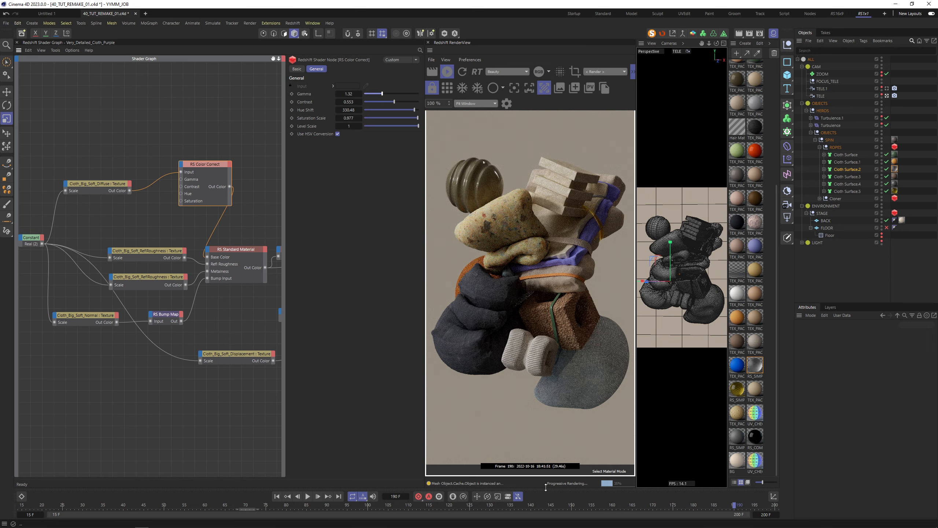
{"action": "left_click", "coordinate": [409, 118]}
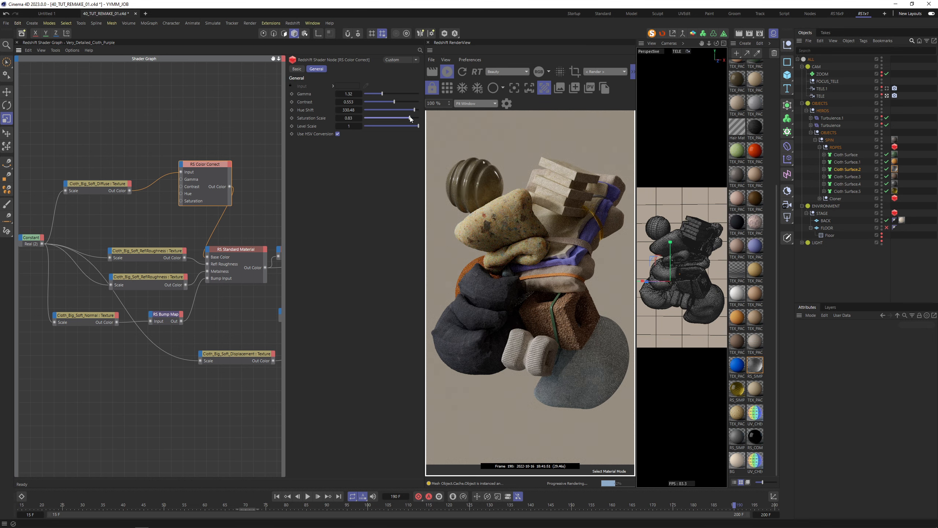
{"action": "left_click", "coordinate": [385, 94]}
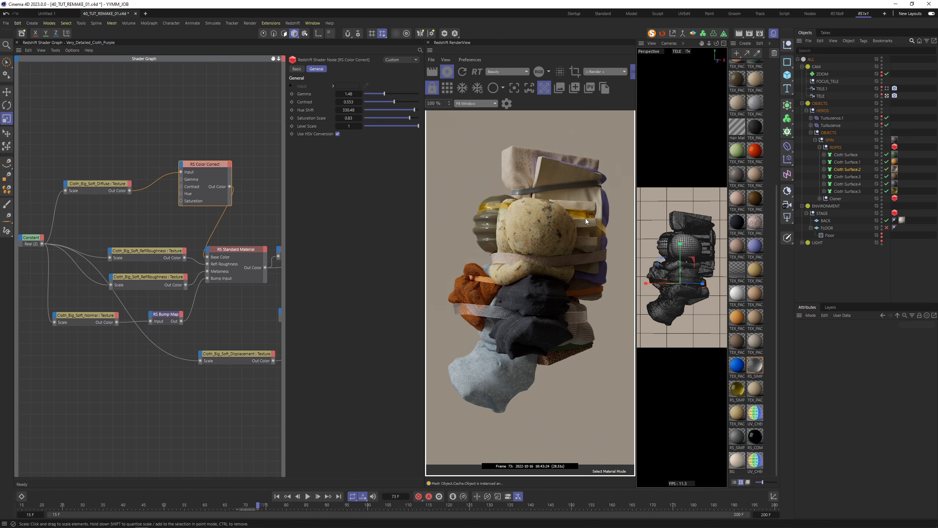
Step: Reduce the yellow RS_SIMPLE.1 material's Transmission color saturation to 21%
{"action": "left_click", "coordinate": [508, 205]}
{"action": "left_click", "coordinate": [347, 218]}
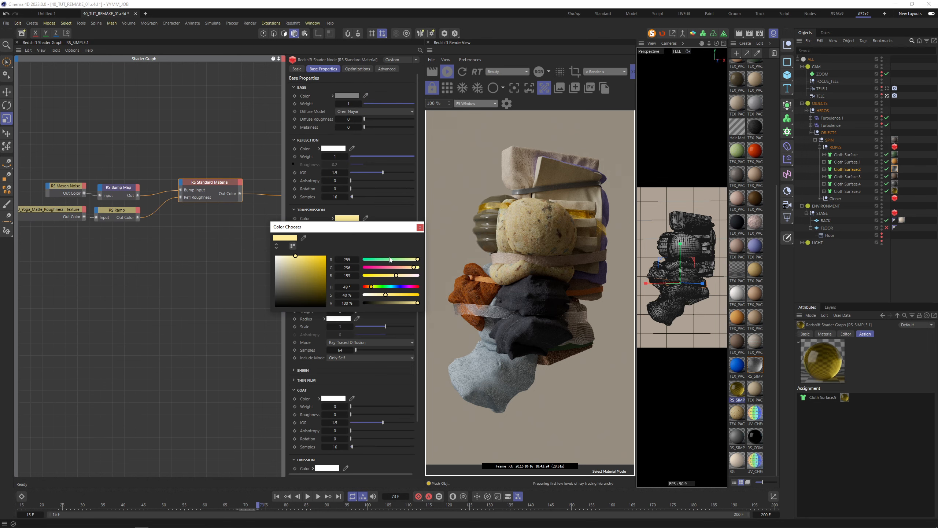
{"action": "left_click", "coordinate": [375, 294]}
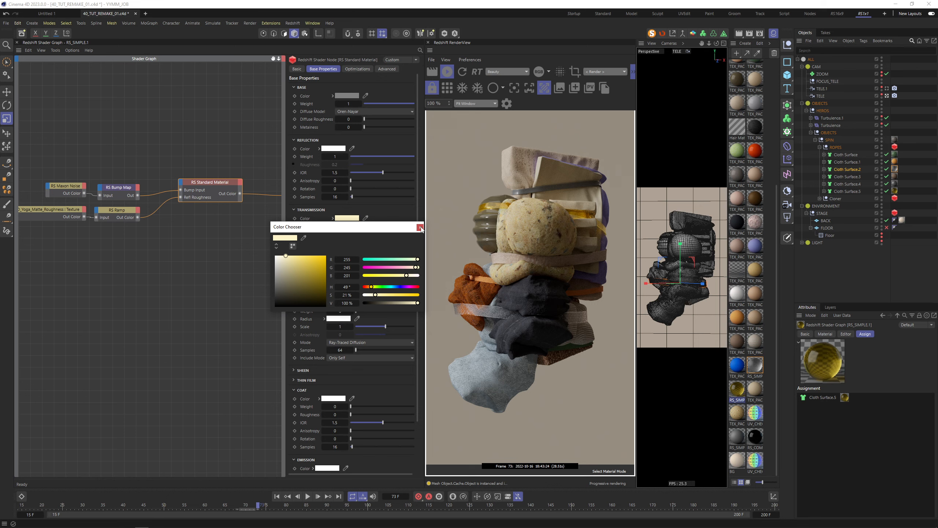
{"action": "left_click", "coordinate": [420, 228]}
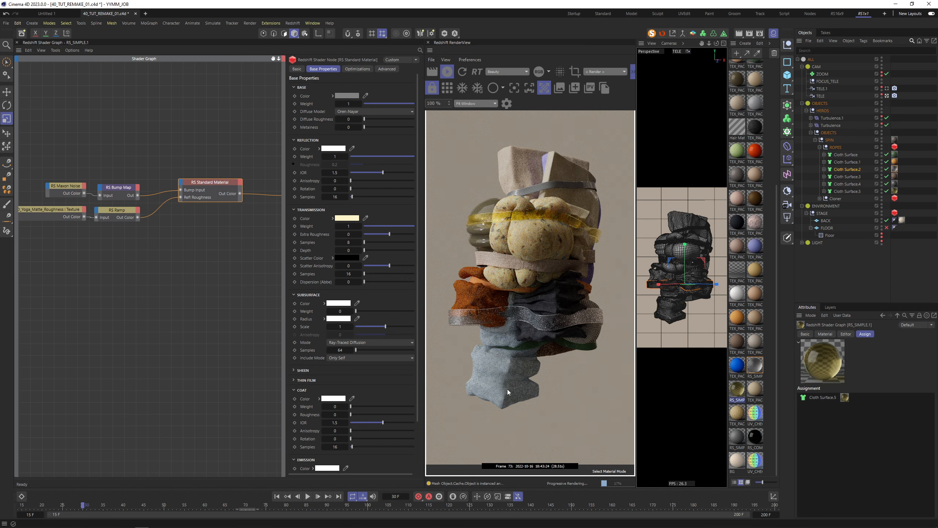
Step: Darken the Layer 1 Blend Color in the BG backdrop material's RS Material Blender node
{"action": "left_click", "coordinate": [484, 142]}
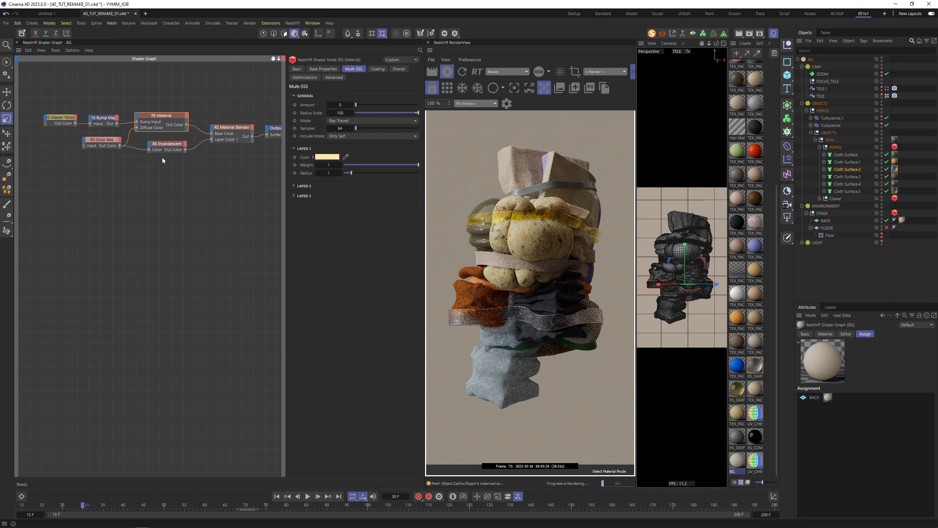
{"action": "left_click", "coordinate": [101, 141]}
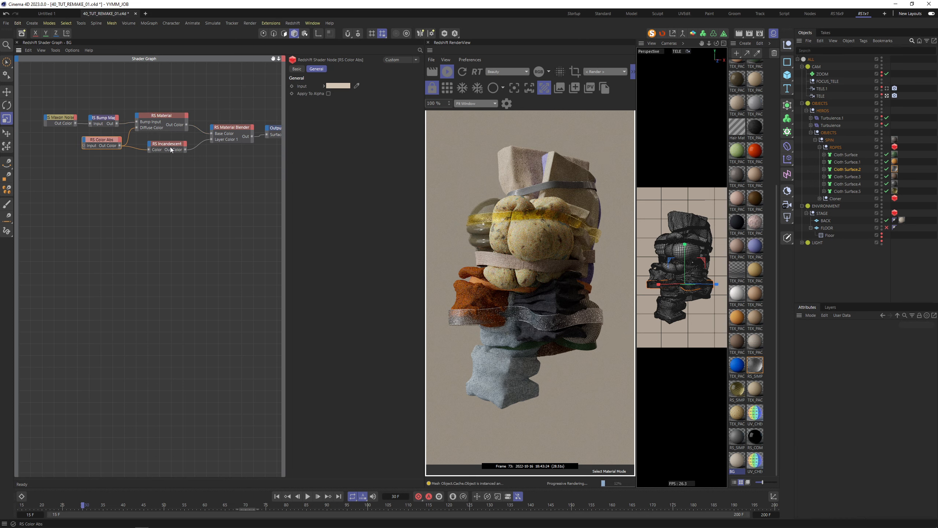
{"action": "left_click", "coordinate": [238, 124]}
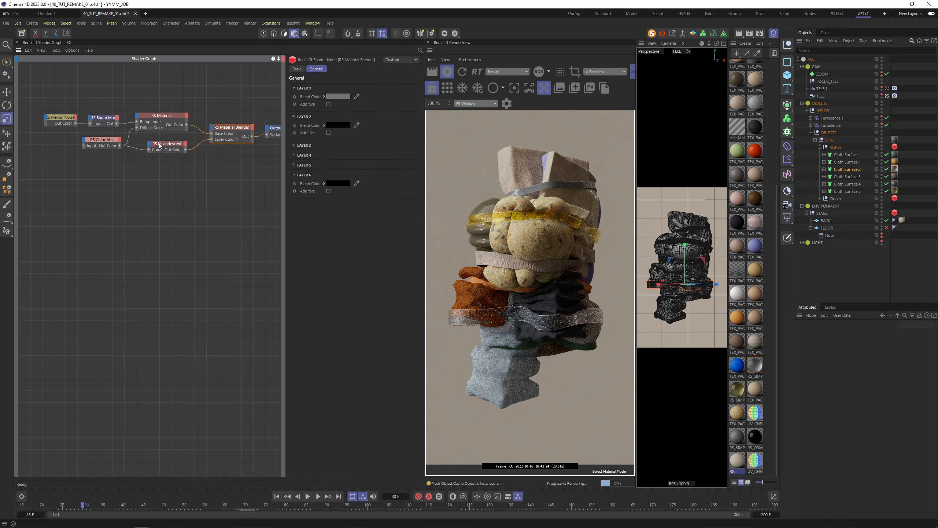
{"action": "left_click", "coordinate": [338, 96]}
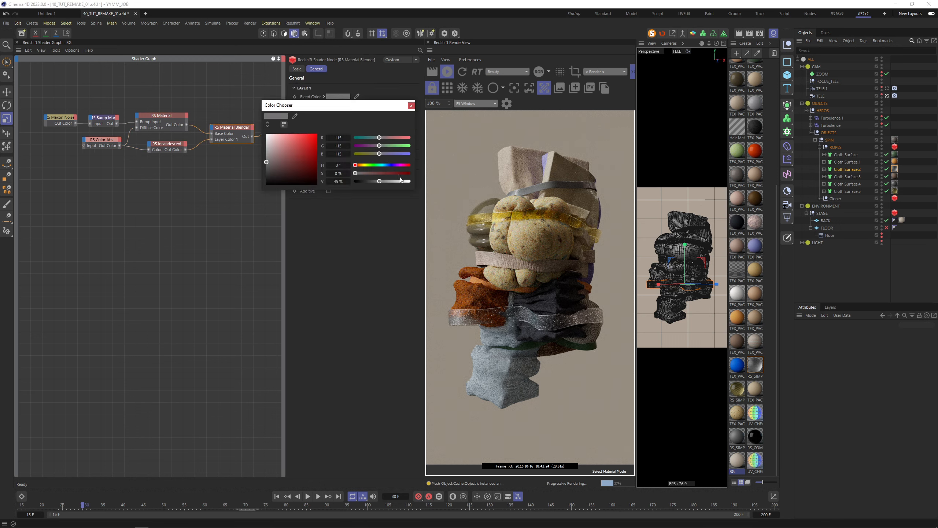
{"action": "left_click", "coordinate": [370, 181]}
{"action": "left_click", "coordinate": [411, 105]}
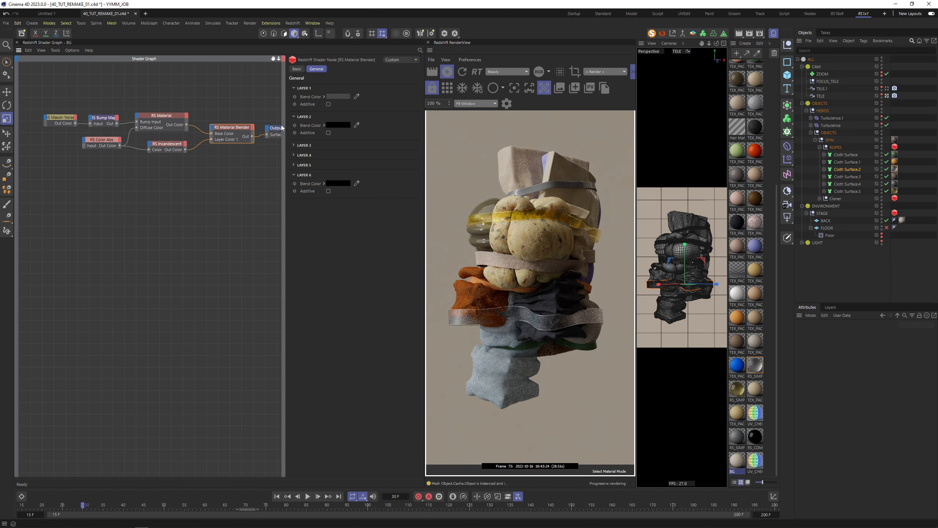
Step: Set the BG material's RS Color Abs input to a light beige with hue 33°, saturation 15% and value 86%
{"action": "left_click", "coordinate": [165, 126]}
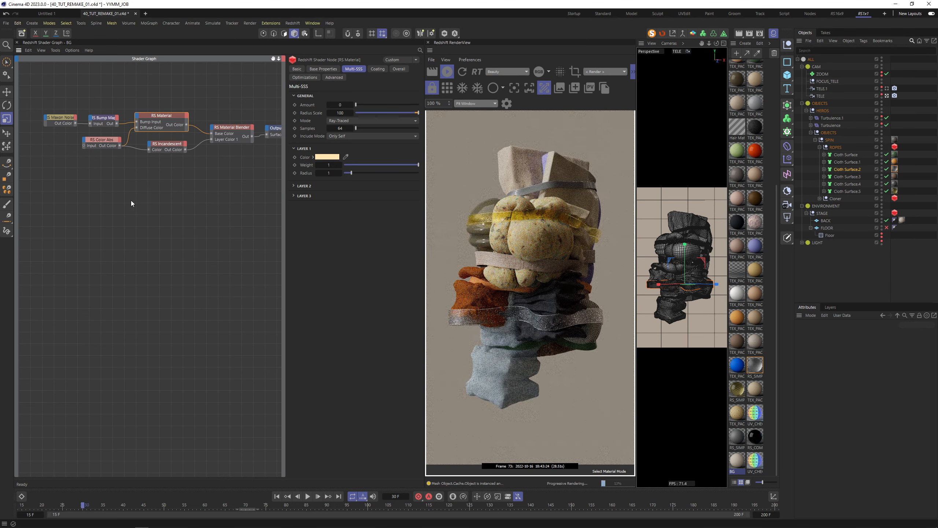
{"action": "left_click_drag", "start_coordinate": [100, 147], "coordinate": [98, 142]}
{"action": "left_click", "coordinate": [338, 86]}
{"action": "left_click_drag", "start_coordinate": [402, 171], "coordinate": [394, 170]}
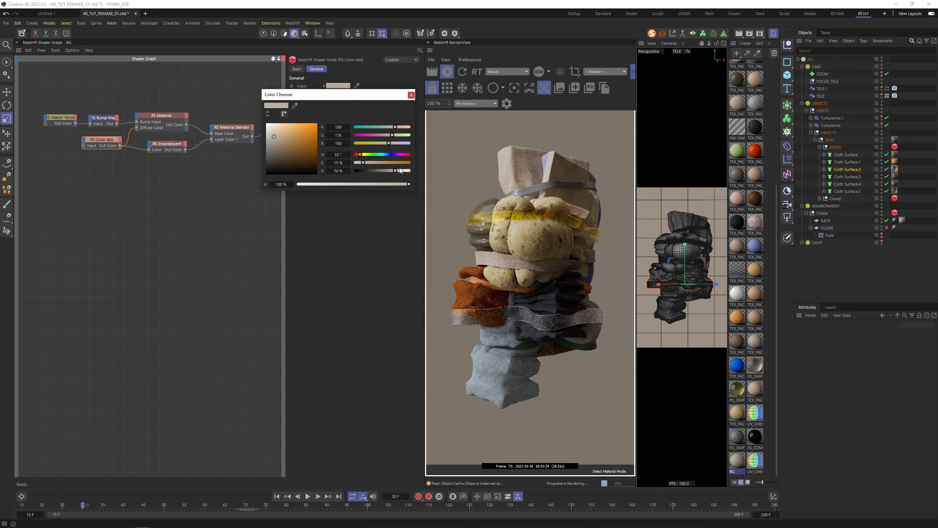
{"action": "left_click_drag", "start_coordinate": [400, 170], "coordinate": [403, 170]}
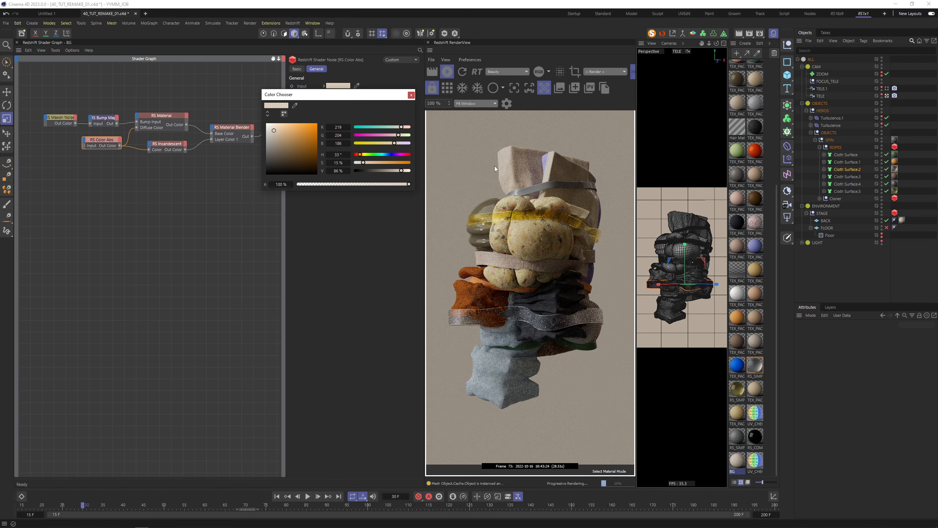
Step: Expand the LIGHT group and set the SPOT area light's Spread to 0.1
{"action": "left_click", "coordinate": [774, 33]}
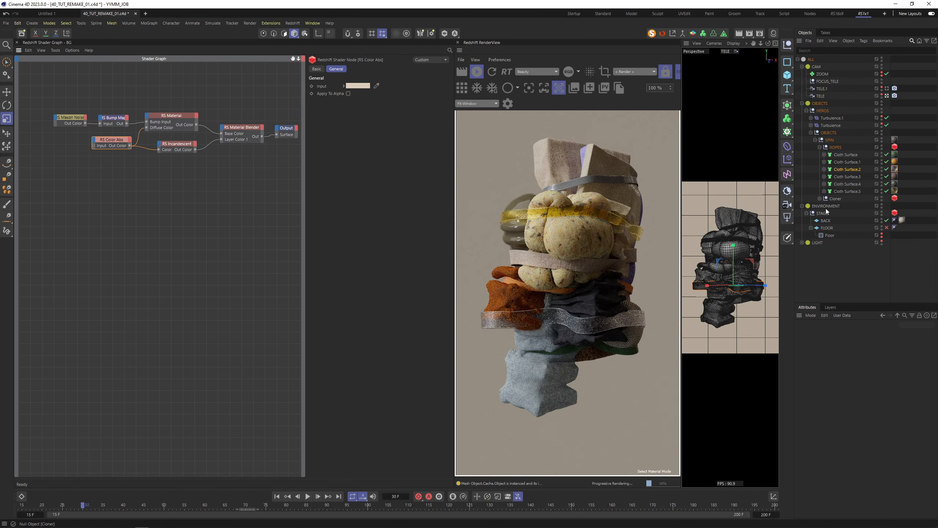
{"action": "left_click", "coordinate": [802, 242]}
{"action": "left_click", "coordinate": [820, 258]}
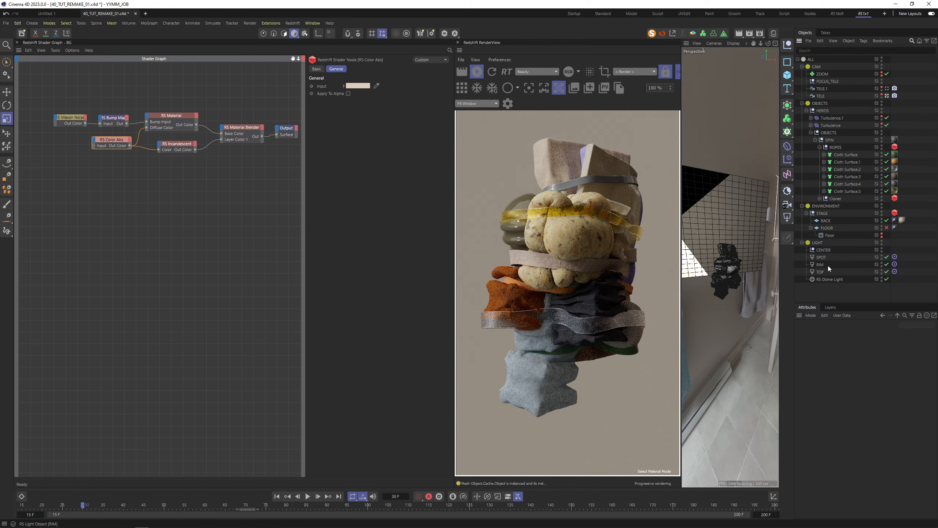
{"action": "left_click", "coordinate": [821, 257]}
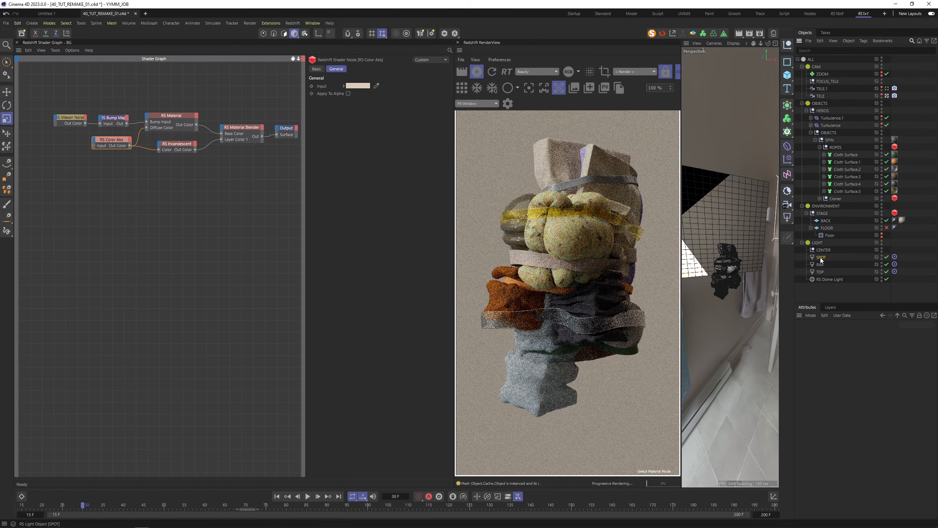
{"action": "left_click_drag", "start_coordinate": [778, 239], "coordinate": [778, 224]}
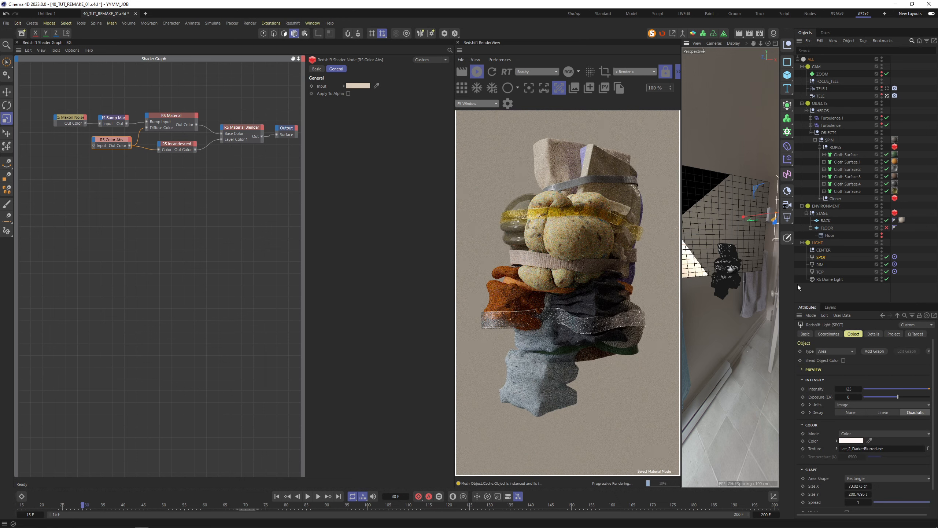
{"action": "double_click", "coordinate": [859, 503]}
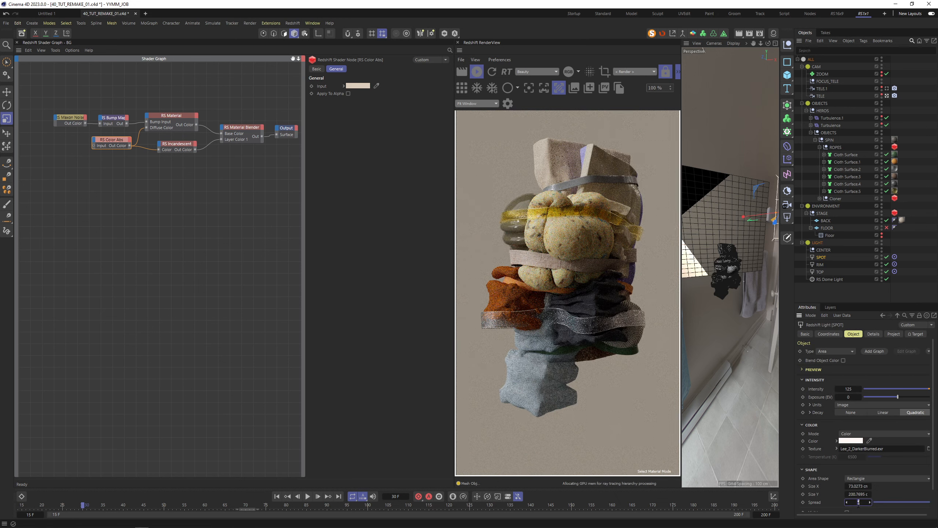
{"action": "type", "text": "0.1"}
{"action": "key", "text": "Return"}
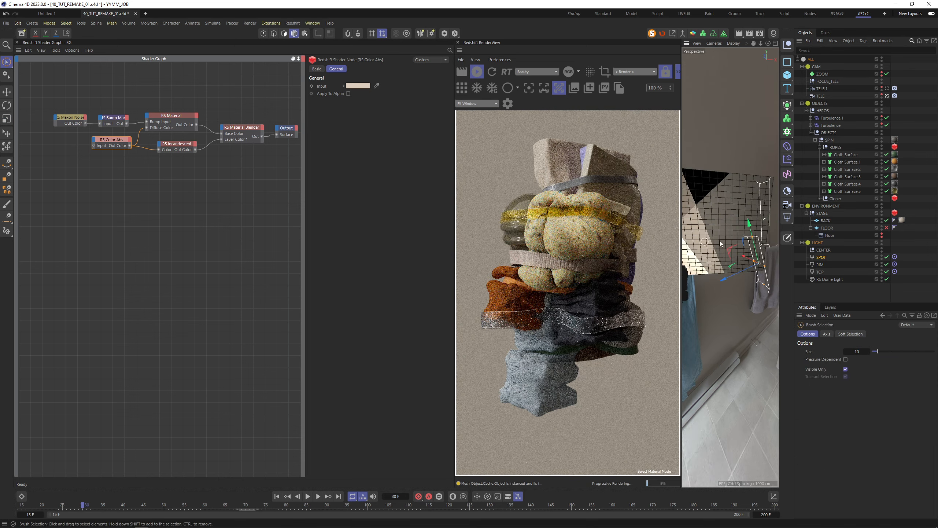
Step: Shift the SPOT light outward and disable the RIM, TOP and RS Dome Light so that SPOT is isolated
{"action": "left_click_drag", "start_coordinate": [743, 256], "coordinate": [758, 263]}
{"action": "left_click_drag", "start_coordinate": [886, 264], "coordinate": [887, 279]}
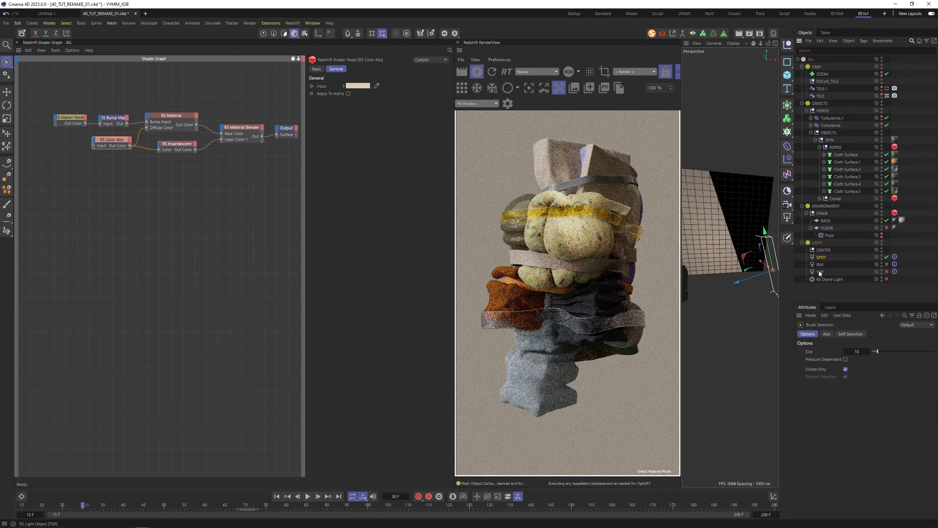
Step: Move the CENTER null, the target of the lights, onto the middle of the stacked objects
{"action": "middle_click_drag", "start_coordinate": [704, 280], "coordinate": [746, 279], "text": "alt"}
{"action": "scroll", "coordinate": [736, 278], "scroll_direction": "up", "scroll_amount": 5}
{"action": "left_click", "coordinate": [823, 250]}
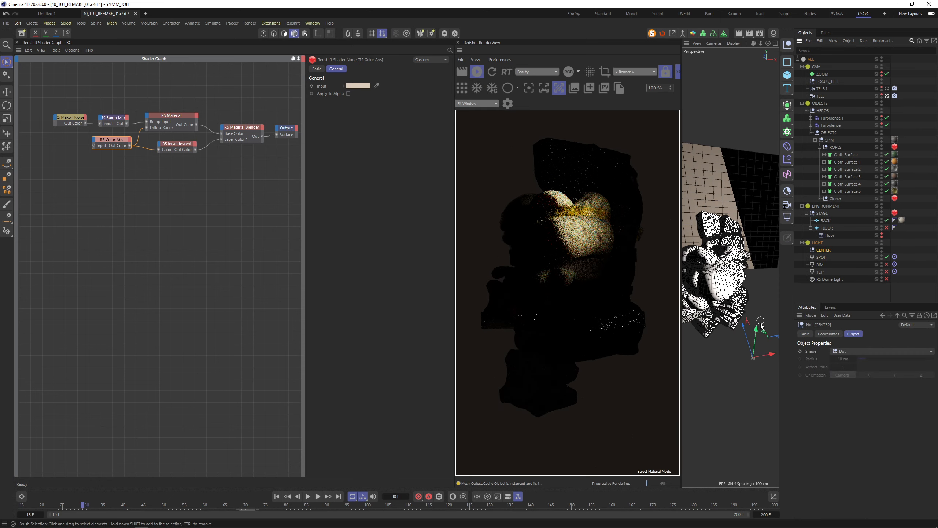
{"action": "left_click_drag", "start_coordinate": [739, 326], "coordinate": [757, 276], "text": "alt"}
Step: Set the SPOT light's Intensity to 50 and lower the CENTER target null slightly
{"action": "left_click", "coordinate": [870, 257]}
{"action": "left_click", "coordinate": [850, 389]}
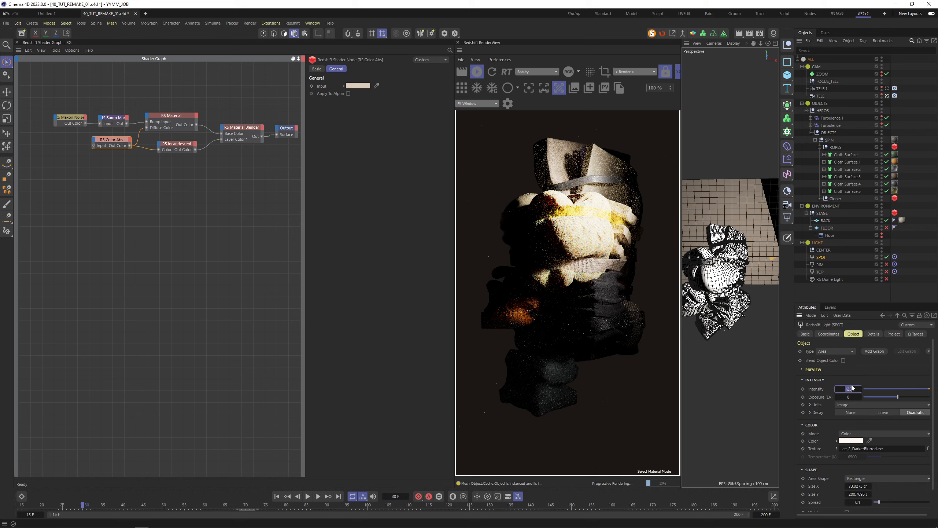
{"action": "left_click", "coordinate": [864, 250]}
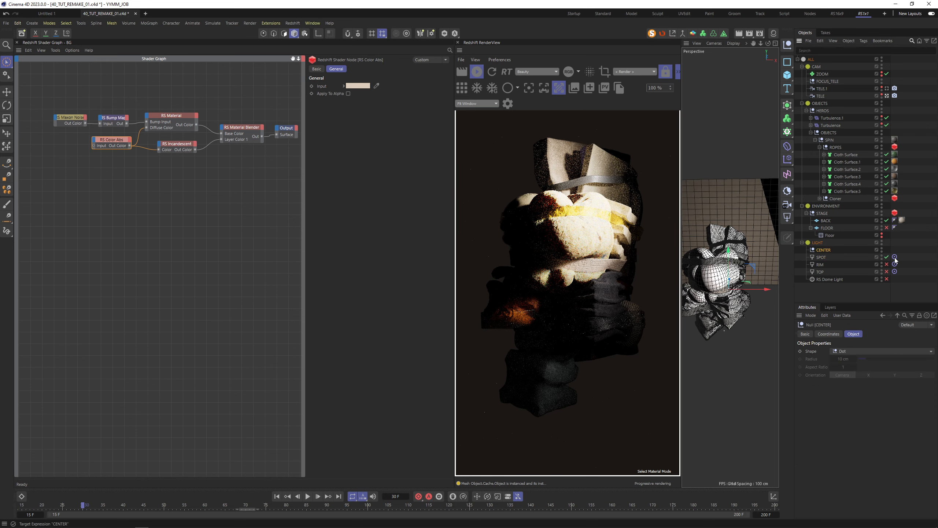
{"action": "left_click_drag", "start_coordinate": [729, 256], "coordinate": [729, 273]}
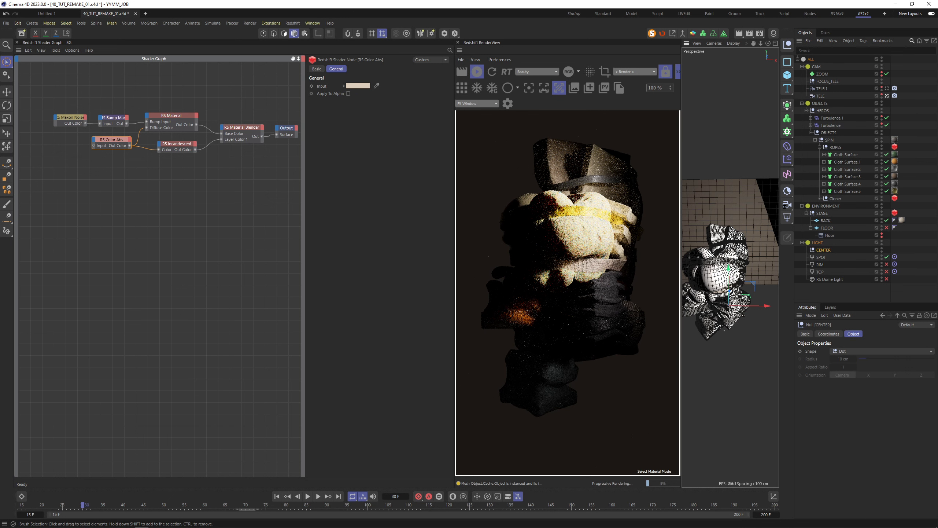
Step: Set the SPOT light's Intensity to 25, reposition the light and narrow its Size X to about 59.84 cm
{"action": "left_click", "coordinate": [874, 261]}
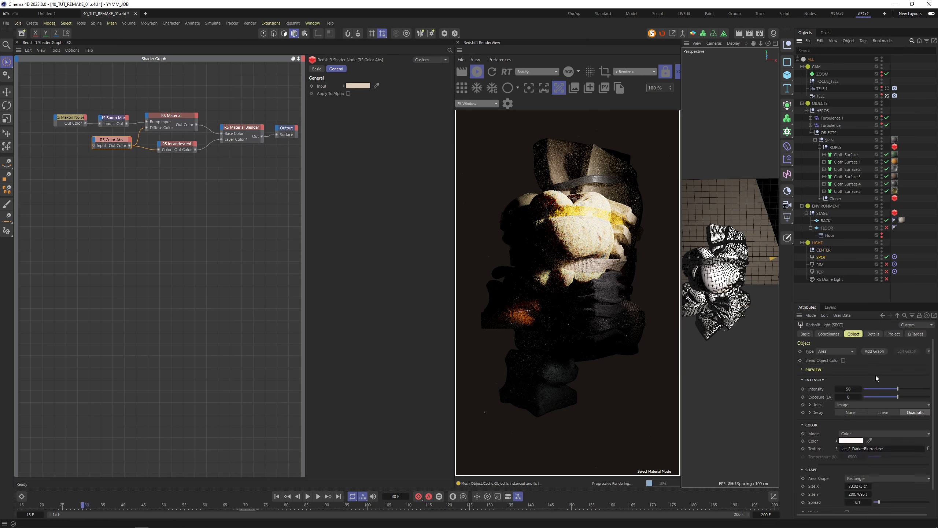
{"action": "left_click", "coordinate": [849, 389]}
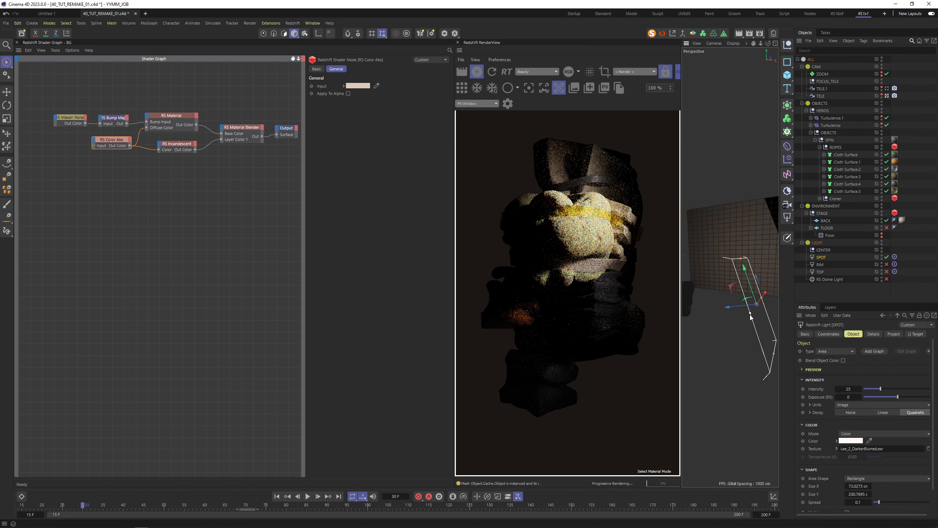
{"action": "left_click_drag", "start_coordinate": [750, 313], "coordinate": [775, 322]}
Step: Re-enable the RIM light and shift it slightly sideways along its own axis
{"action": "left_click", "coordinate": [886, 264]}
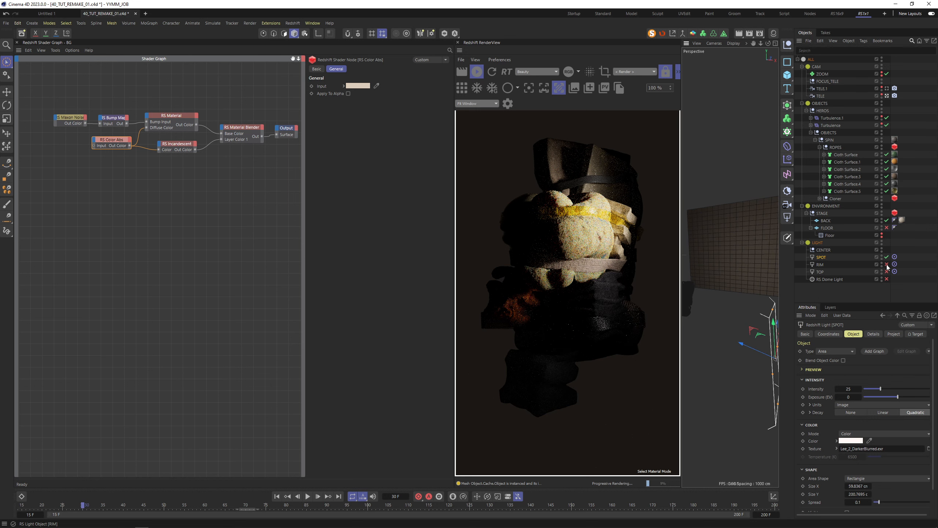
{"action": "left_click", "coordinate": [819, 265]}
{"action": "key", "text": "o"}
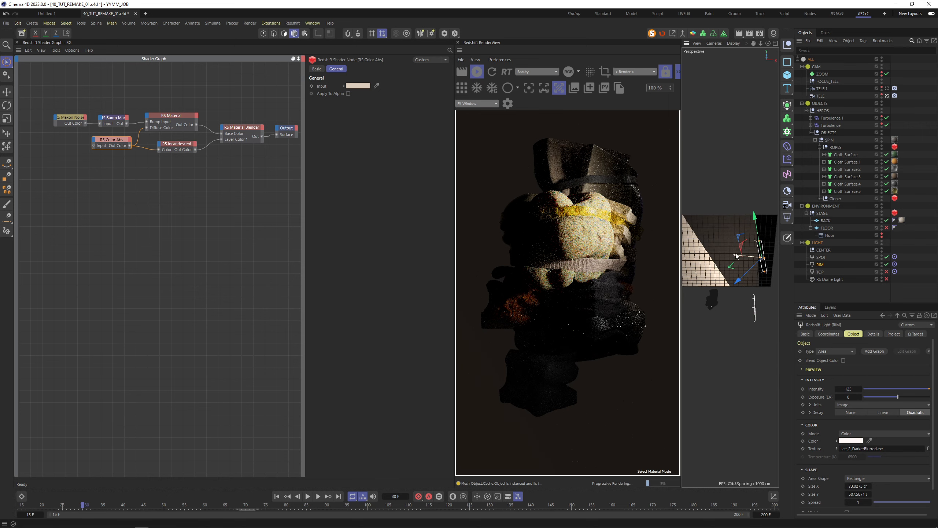
{"action": "left_click_drag", "start_coordinate": [737, 256], "coordinate": [725, 256]}
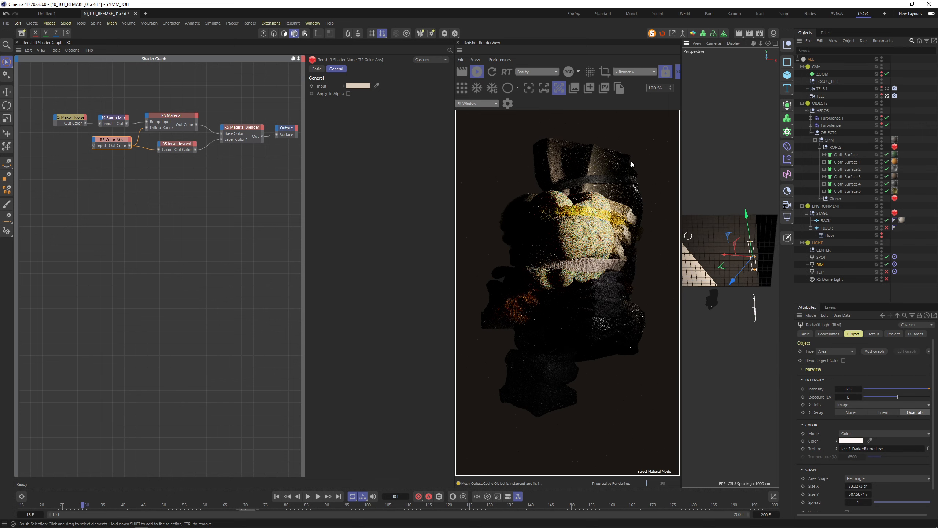
Step: Set the RIM light's Intensity to 100
{"action": "double_click", "coordinate": [849, 389]}
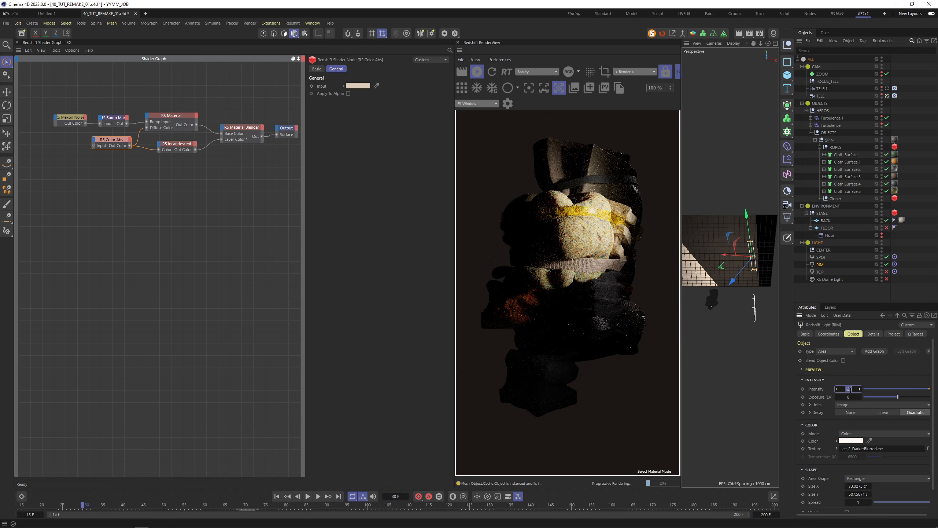
{"action": "type", "text": "100"}
{"action": "key", "text": "Return"}
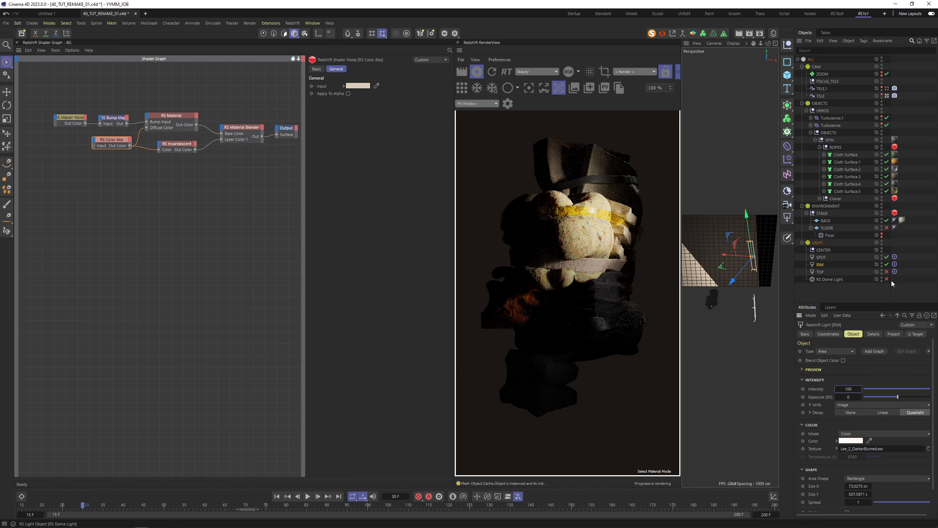
Step: Re-enable the TOP light and the RS Dome Light so that all lights contribute to the render
{"action": "left_click", "coordinate": [820, 271]}
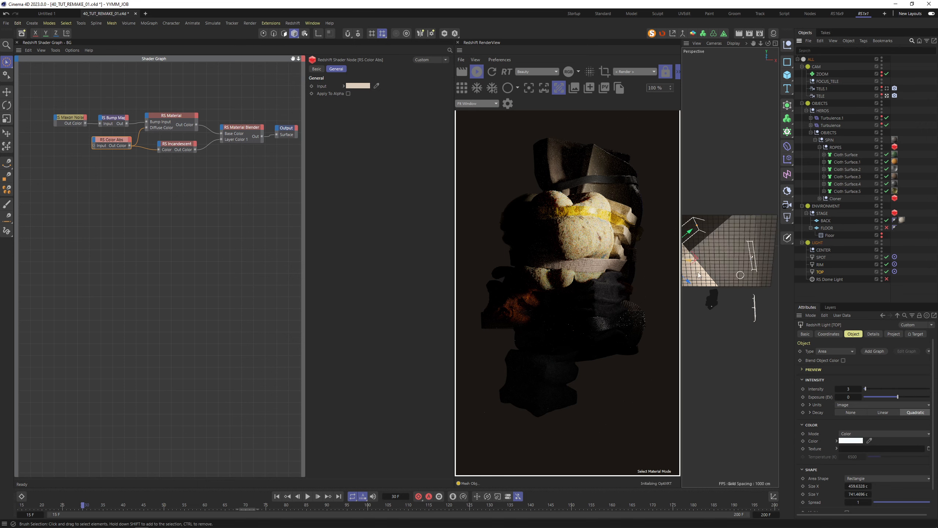
{"action": "left_click_drag", "start_coordinate": [713, 313], "coordinate": [737, 298], "text": "alt"}
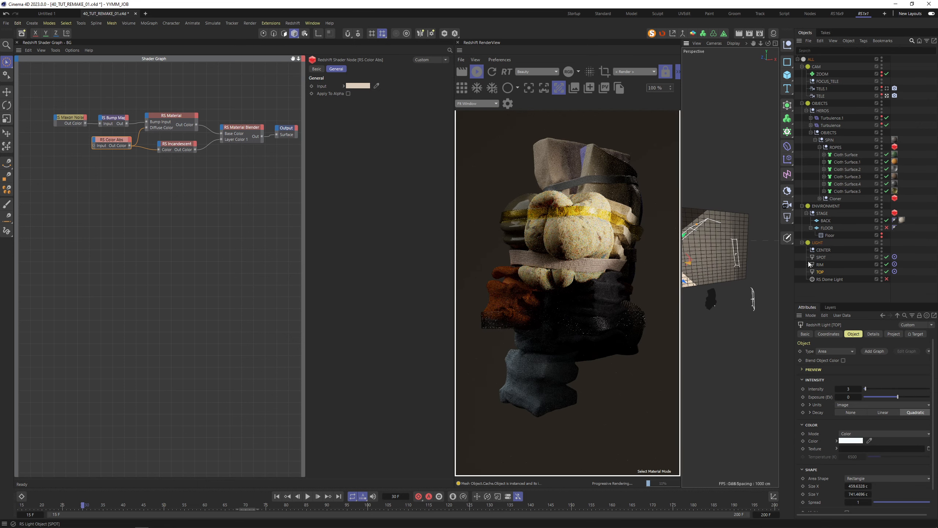
{"action": "left_click", "coordinate": [887, 279]}
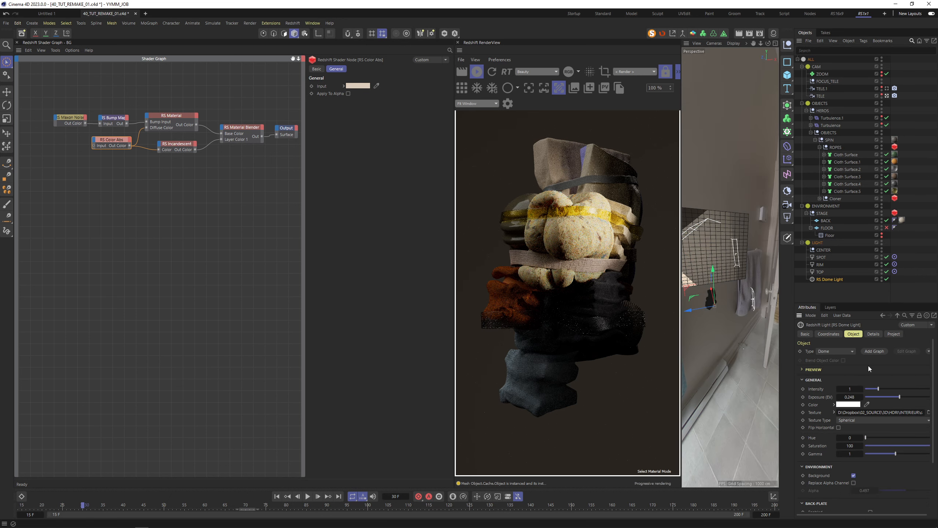
Step: Lower the RS Dome Light's Exposure (EV) to about -0.478
{"action": "double_click", "coordinate": [849, 397]}
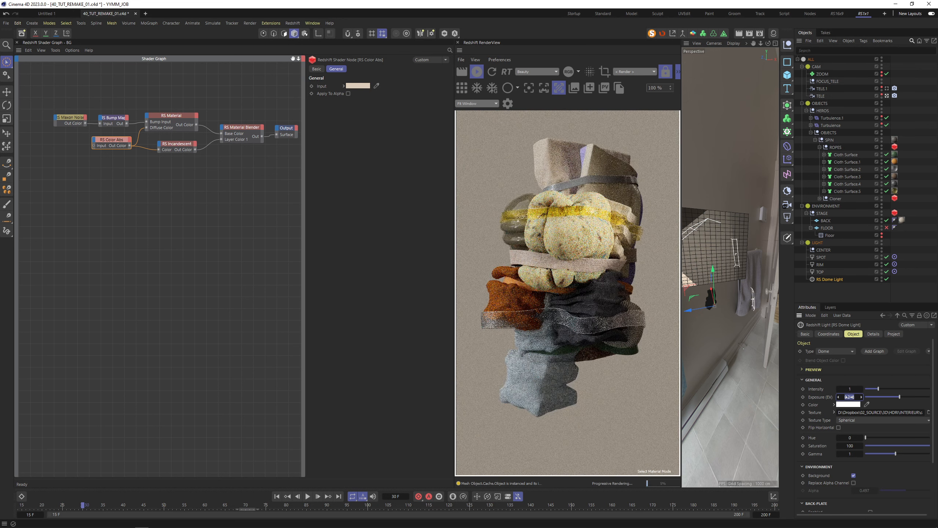
{"action": "type", "text": "0"}
{"action": "key", "text": "Return"}
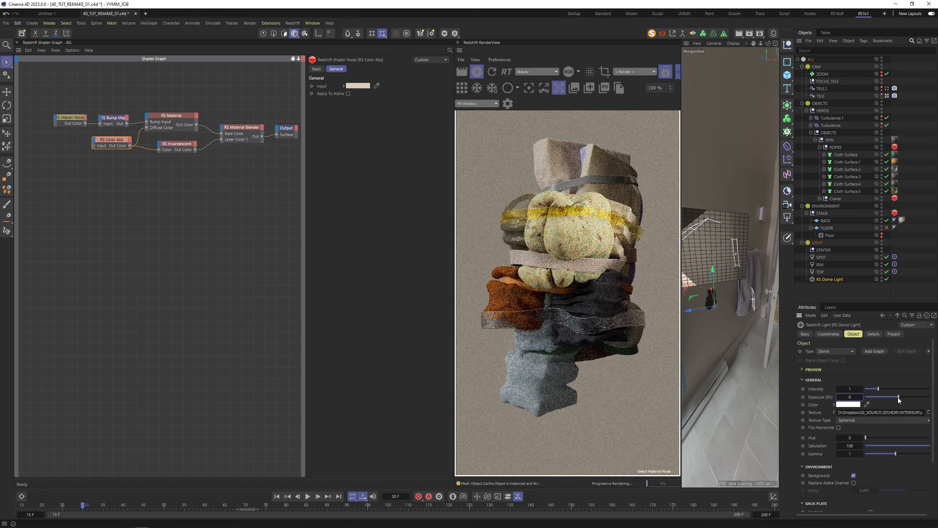
{"action": "left_click_drag", "start_coordinate": [897, 397], "coordinate": [896, 398]}
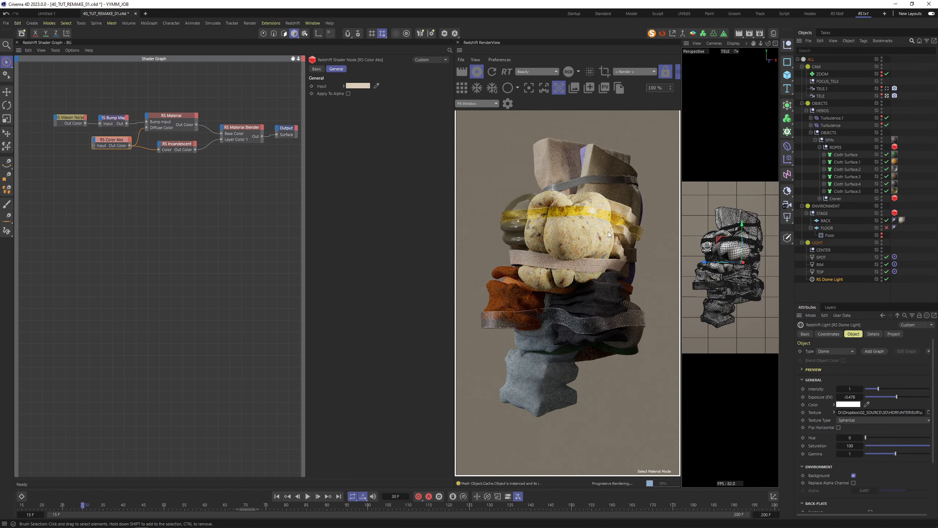
Step: Reduce the SPOT light's Intensity to 16
{"action": "left_click", "coordinate": [820, 257]}
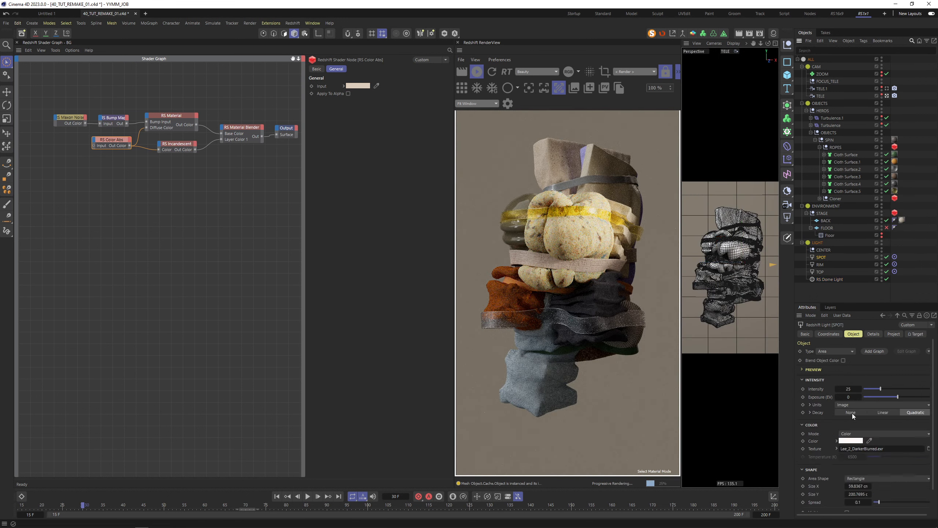
{"action": "type", "text": "15"}
{"action": "key", "text": "Return"}
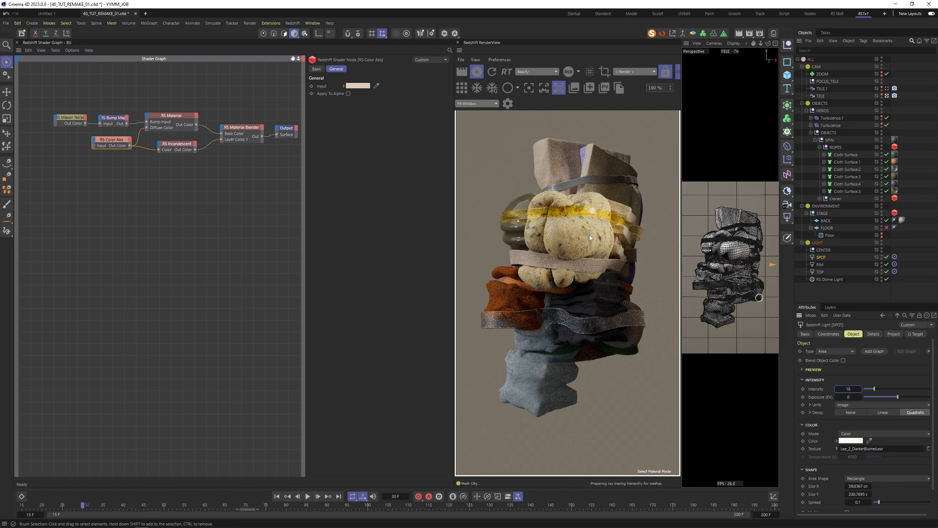
Step: Round the RS Dome Light's Exposure (EV) to -0.4
{"action": "left_click", "coordinate": [837, 279]}
{"action": "left_click_drag", "start_coordinate": [850, 397], "coordinate": [859, 397]}
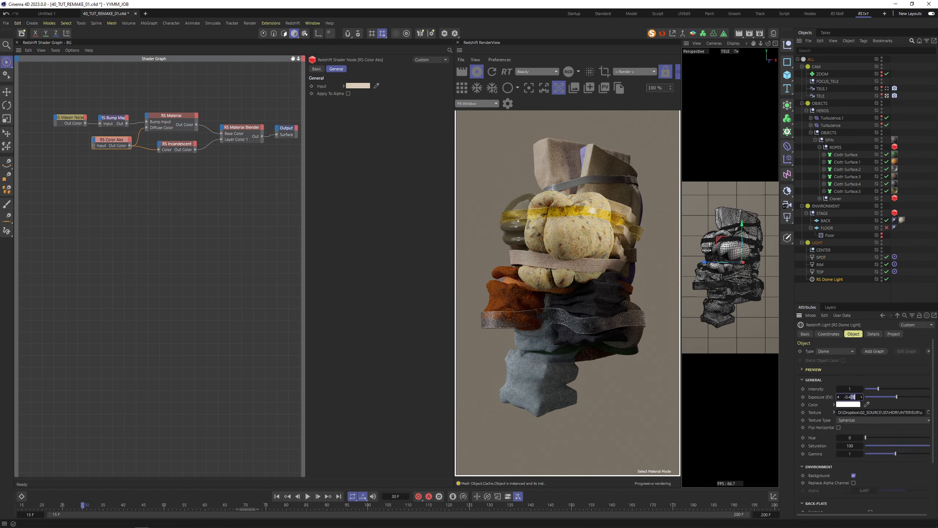
{"action": "key", "text": "BackSpace"}
{"action": "key", "text": "Return"}
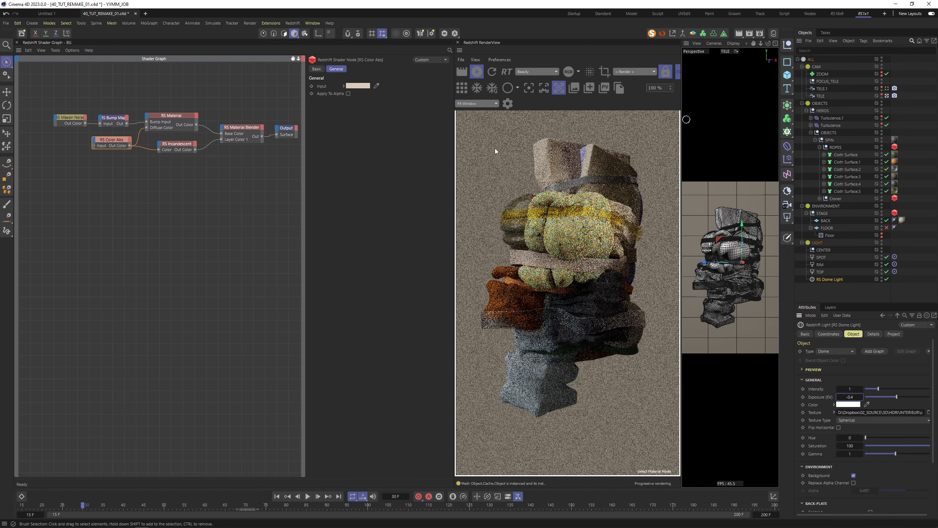
Step: Brighten the input color of the RS Color Abs node in the BG backdrop material slightly
{"action": "left_click", "coordinate": [114, 143]}
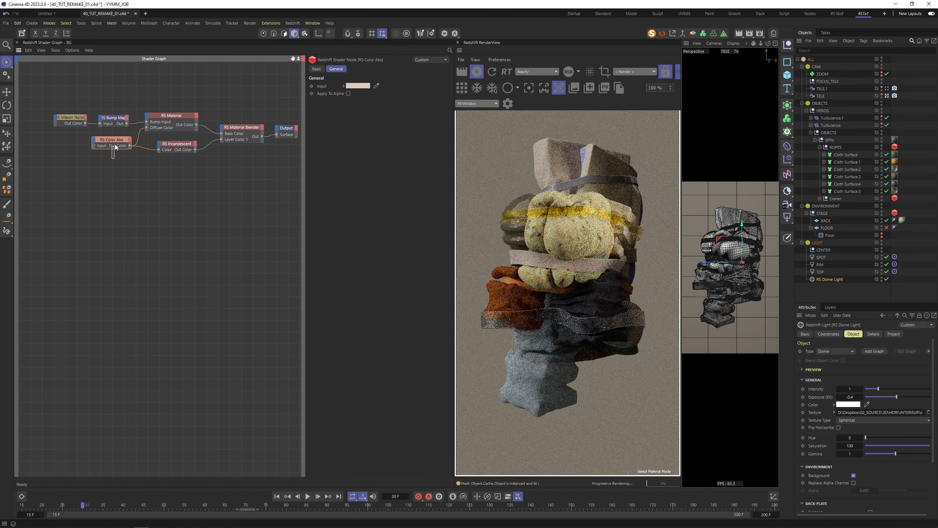
{"action": "left_click", "coordinate": [358, 86]}
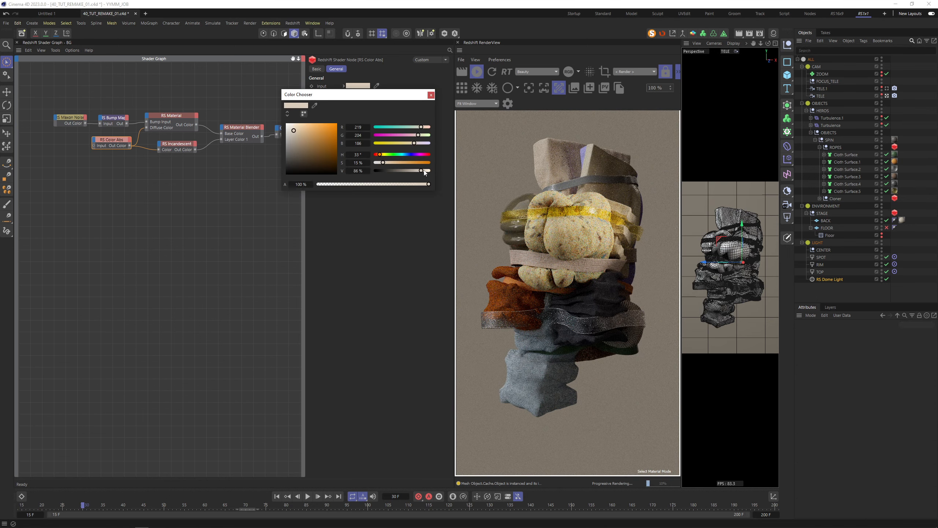
{"action": "left_click", "coordinate": [424, 172]}
{"action": "left_click", "coordinate": [430, 95]}
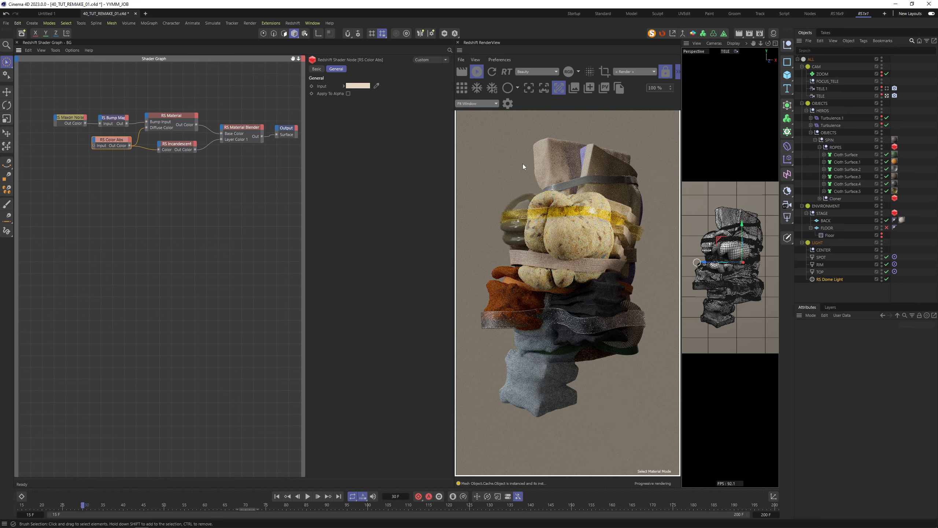
Step: Lighten the Layer 1 Blend Color of the backdrop's RS Material Blender to a brighter grey
{"action": "left_click", "coordinate": [251, 135]}
{"action": "left_click", "coordinate": [357, 96]}
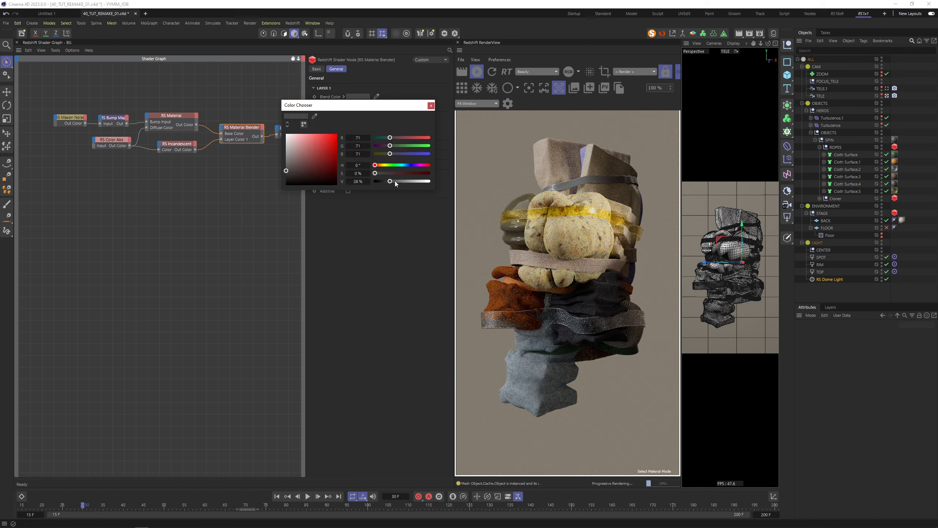
{"action": "left_click", "coordinate": [431, 105]}
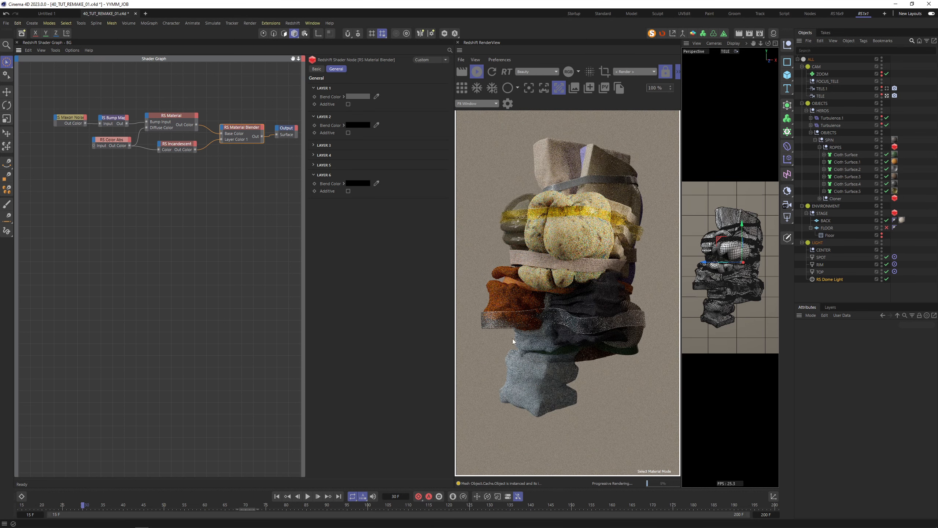
Step: Go to frame 91 and scale the SPOT light up to about 74.7 by 250.8 cm
{"action": "left_click_drag", "start_coordinate": [205, 505], "coordinate": [331, 504]}
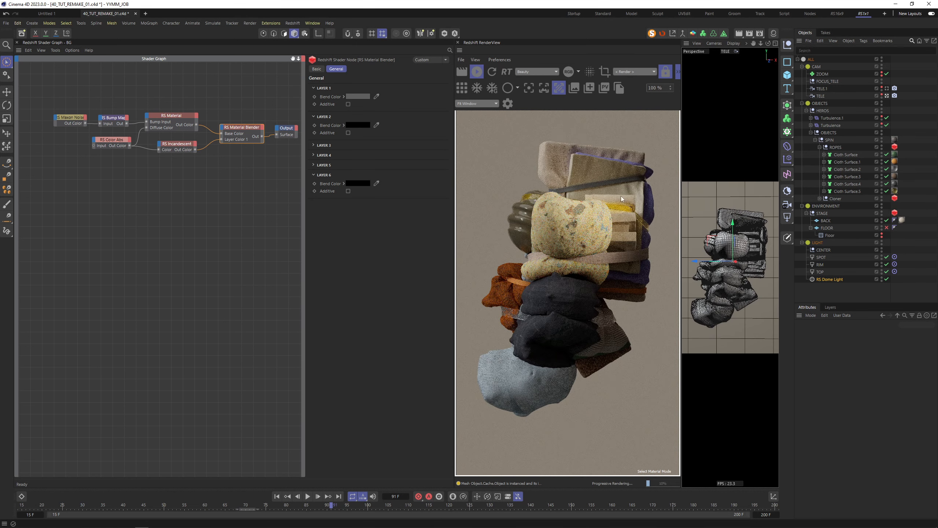
{"action": "left_click", "coordinate": [822, 256]}
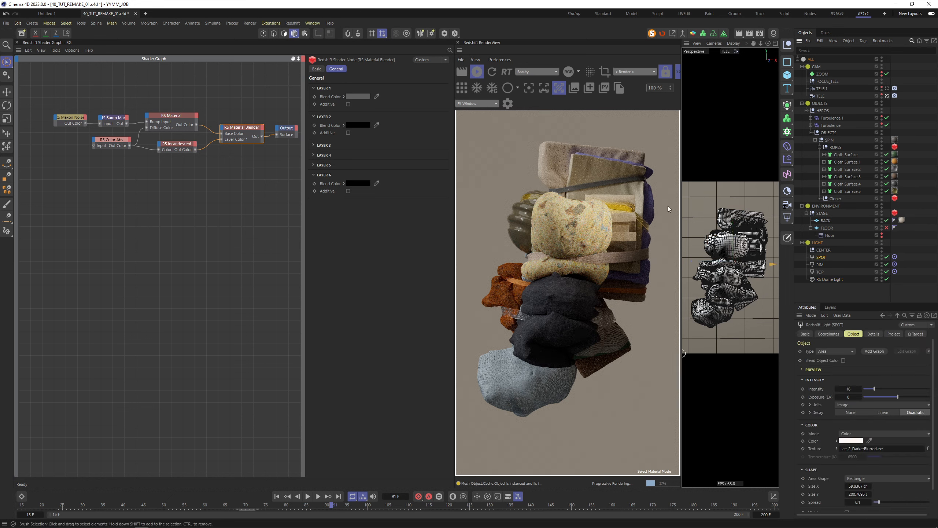
{"action": "key", "text": "t"}
{"action": "left_click_drag", "start_coordinate": [743, 338], "coordinate": [823, 260]}
{"action": "left_click", "coordinate": [823, 257]}
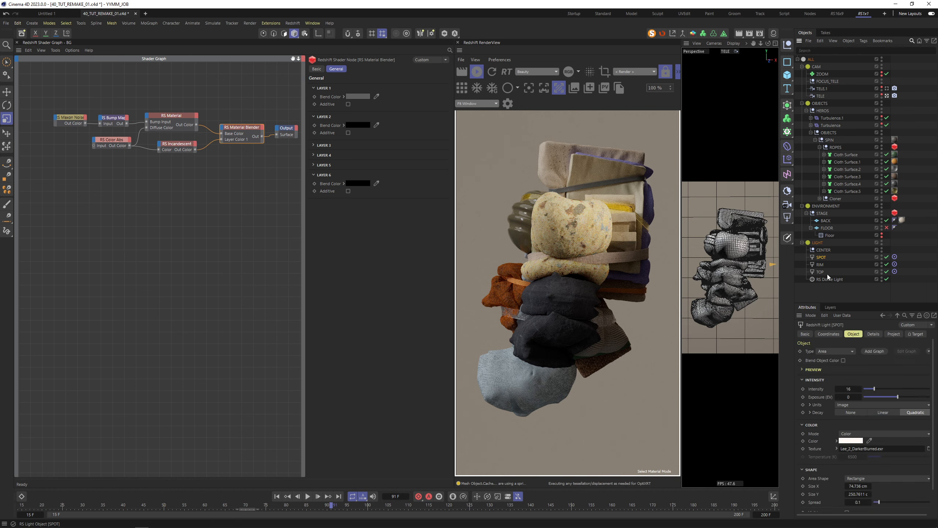
Step: Try the SPOT light at Intensities of 13 and 15 with a Spread of 0.2
{"action": "left_click", "coordinate": [848, 389]}
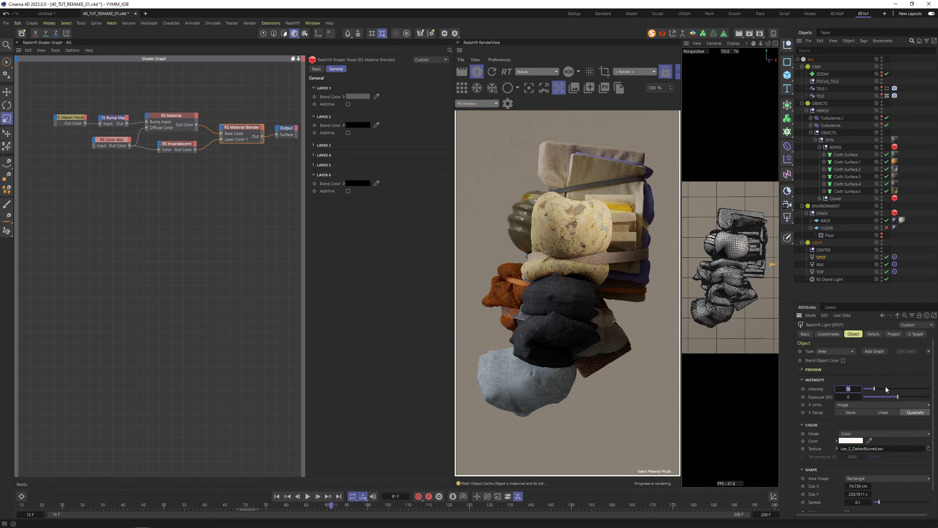
{"action": "type", "text": "1"}
{"action": "key", "text": "Return"}
{"action": "left_click", "coordinate": [858, 502]}
{"action": "type", "text": "0.2"}
{"action": "key", "text": "Return"}
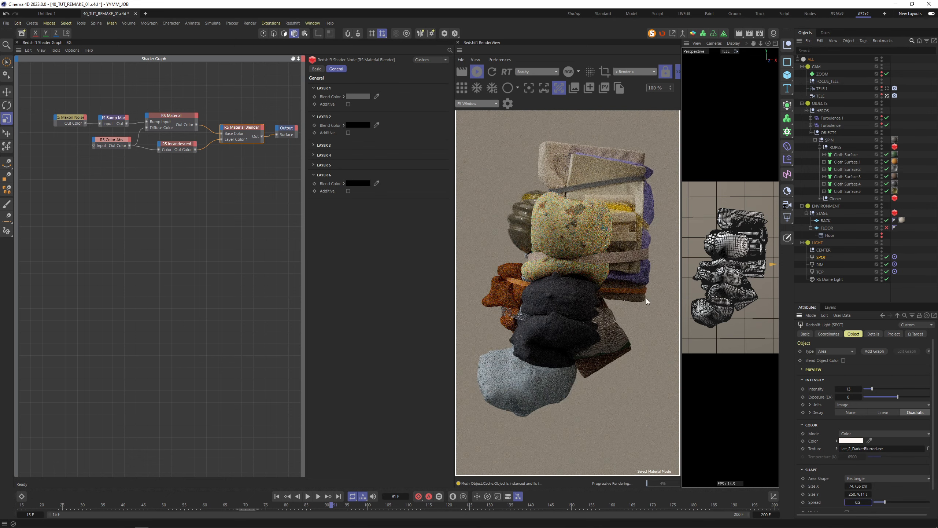
{"action": "left_click", "coordinate": [845, 389]}
{"action": "double_click", "coordinate": [845, 389]}
{"action": "type", "text": "15"}
{"action": "key", "text": "Return"}
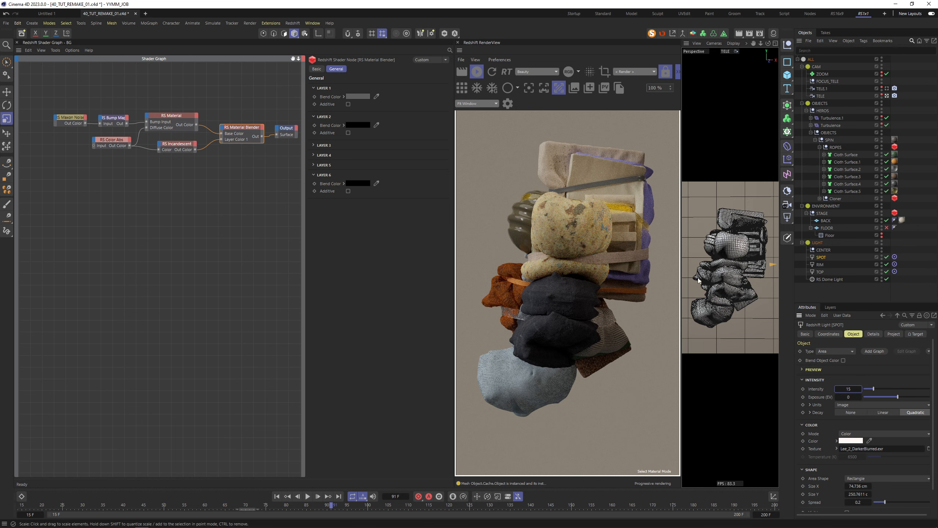
Step: Set the SPOT light's Intensity to 16 and its Spread to 0.17
{"action": "double_click", "coordinate": [849, 389]}
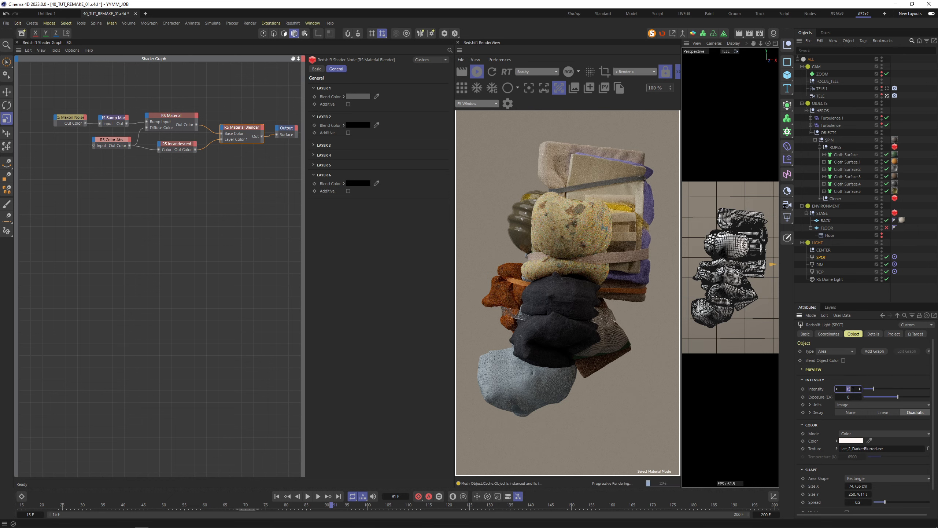
{"action": "key", "text": "Return"}
{"action": "double_click", "coordinate": [857, 503]}
{"action": "type", "text": "0.17"}
{"action": "key", "text": "Return"}
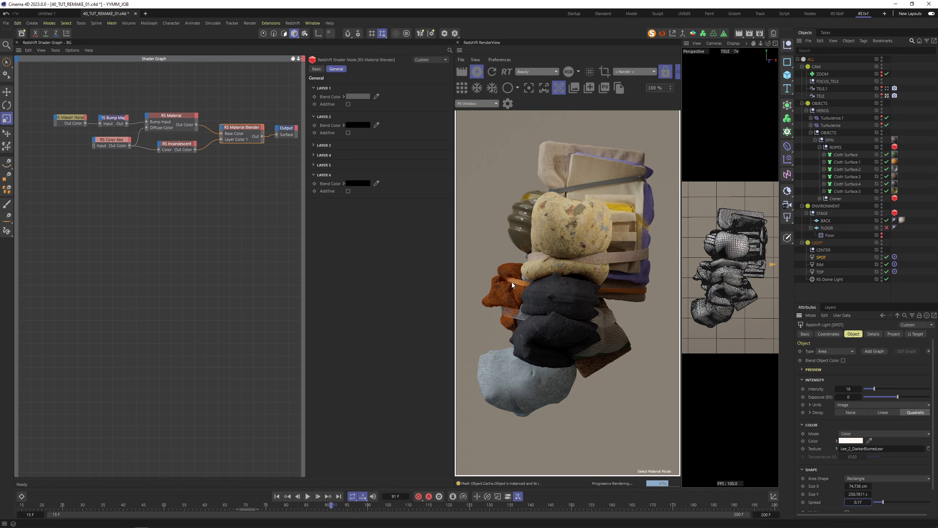
Step: In the orange strap's material, set the RS Color Correct node's Gamma to about 1.256 and Saturation Scale to about 0.839
{"action": "left_click", "coordinate": [519, 283]}
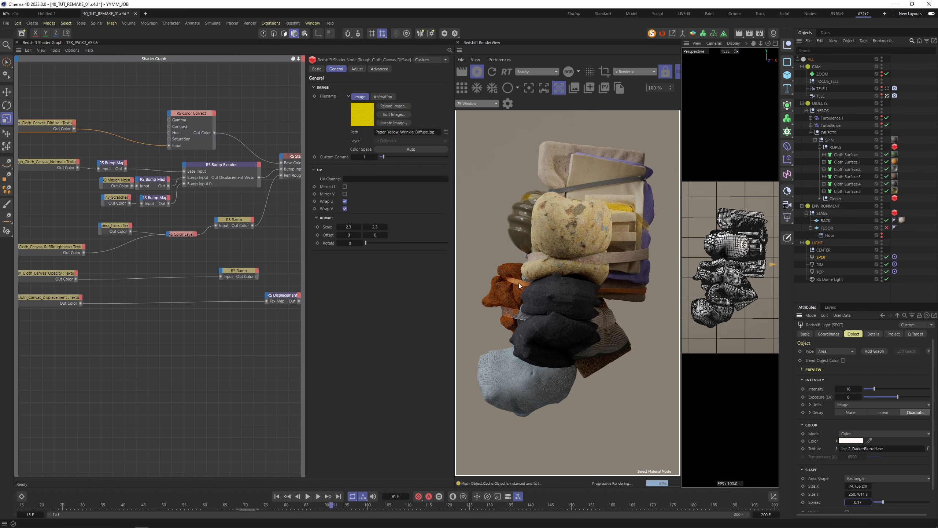
{"action": "left_click", "coordinate": [200, 113]}
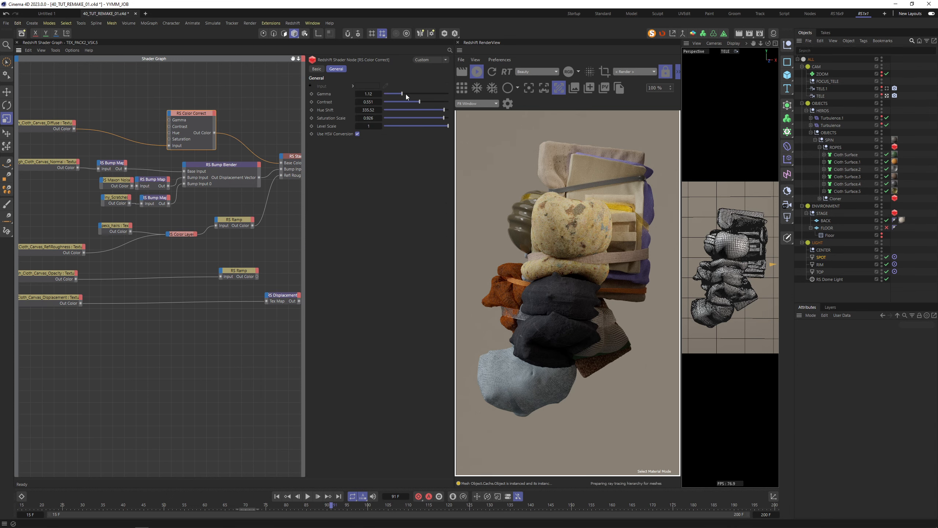
{"action": "left_click", "coordinate": [438, 117]}
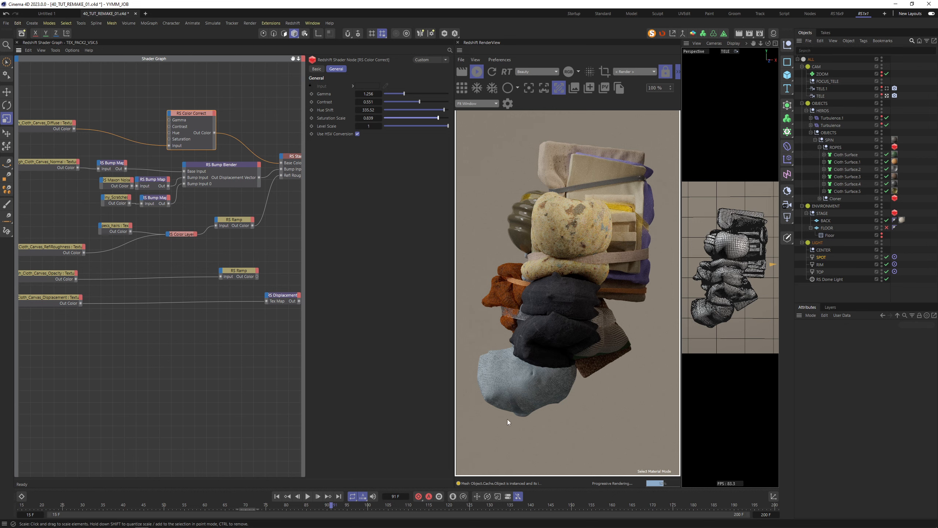
Step: Lower the CENTER target null slightly at frame 122 and check the lighting at frame 189
{"action": "left_click", "coordinate": [457, 505]}
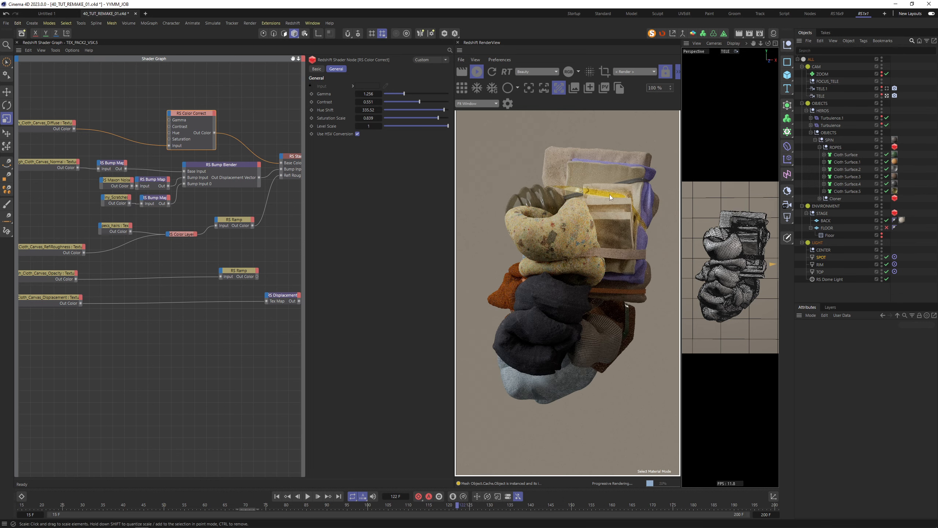
{"action": "left_click", "coordinate": [823, 250]}
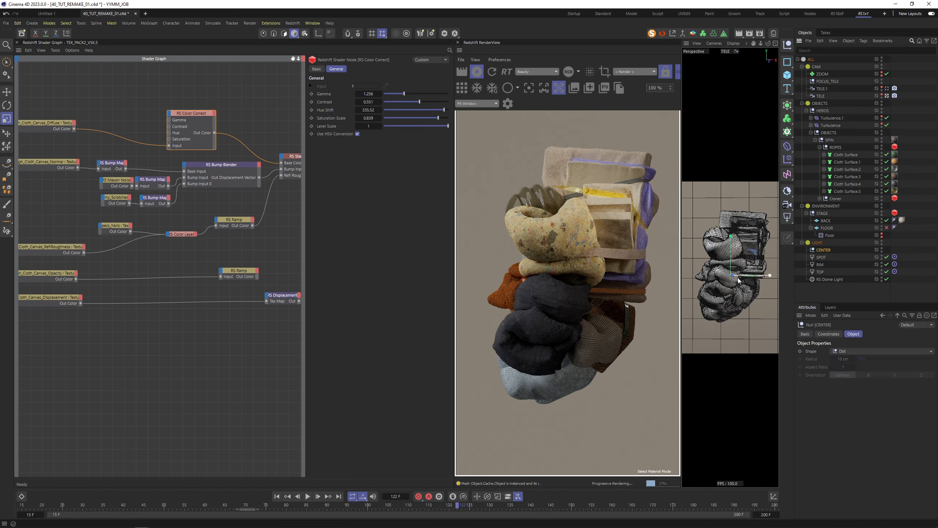
{"action": "key", "text": "space"}
{"action": "left_click_drag", "start_coordinate": [731, 240], "coordinate": [731, 252]}
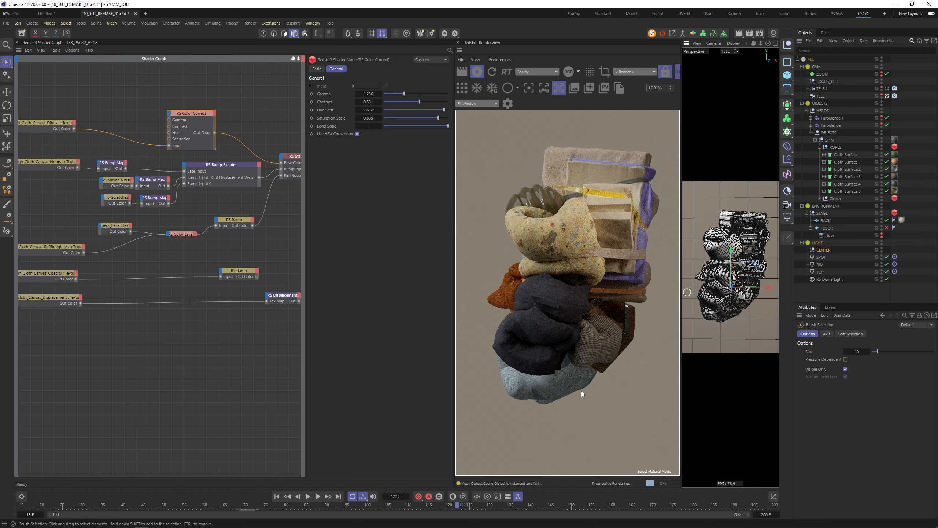
{"action": "left_click", "coordinate": [731, 505]}
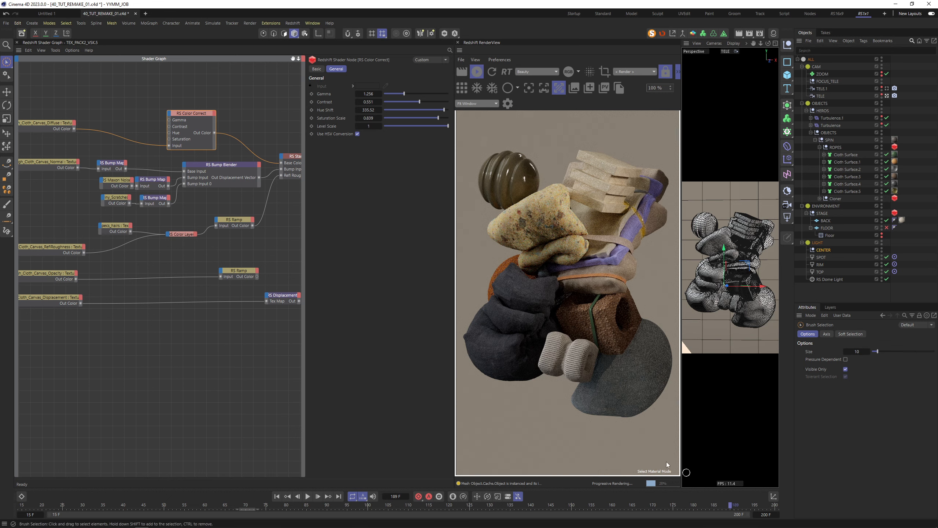
Step: Examine the bucket quality and motion blur options in the Redshift render settings of the FUN_ANI_EXR preset
{"action": "left_click", "coordinate": [760, 33]}
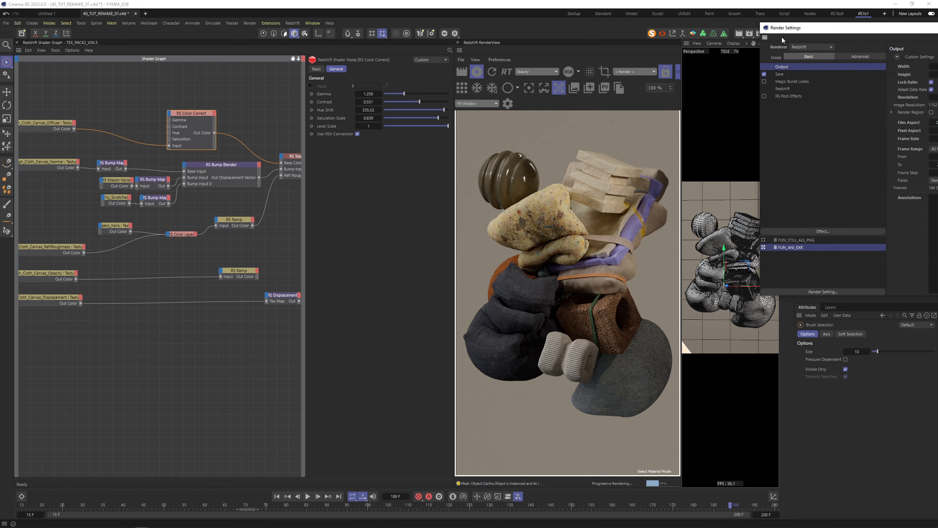
{"action": "left_click_drag", "start_coordinate": [818, 33], "coordinate": [184, 112]}
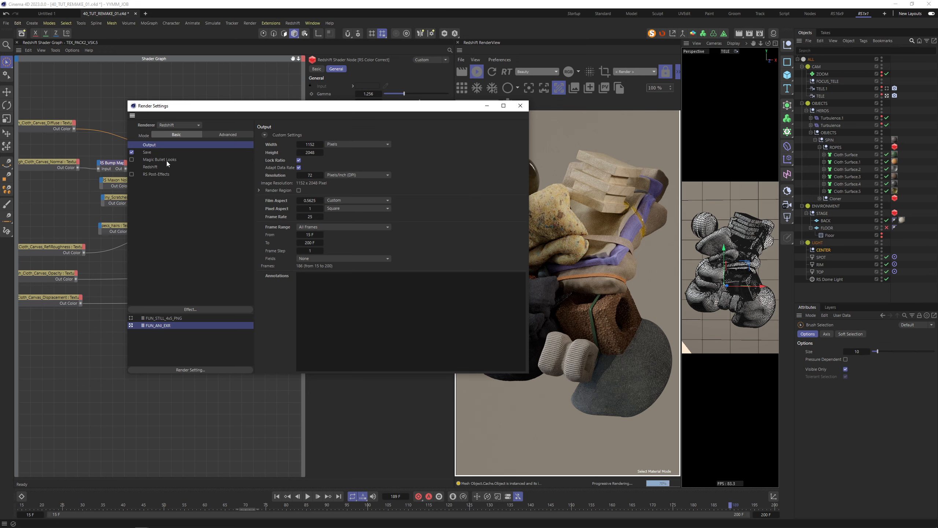
{"action": "left_click", "coordinate": [156, 169]}
{"action": "left_click", "coordinate": [259, 159]}
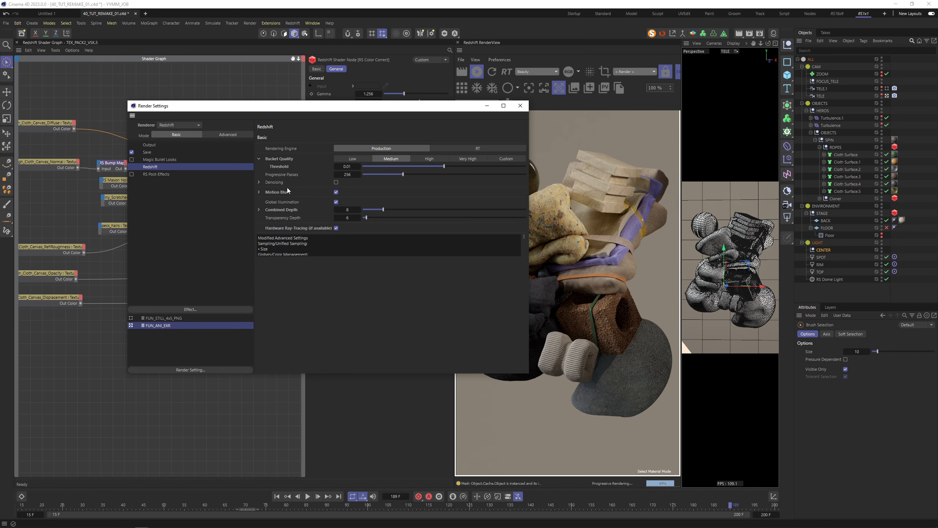
{"action": "left_click", "coordinate": [259, 192]}
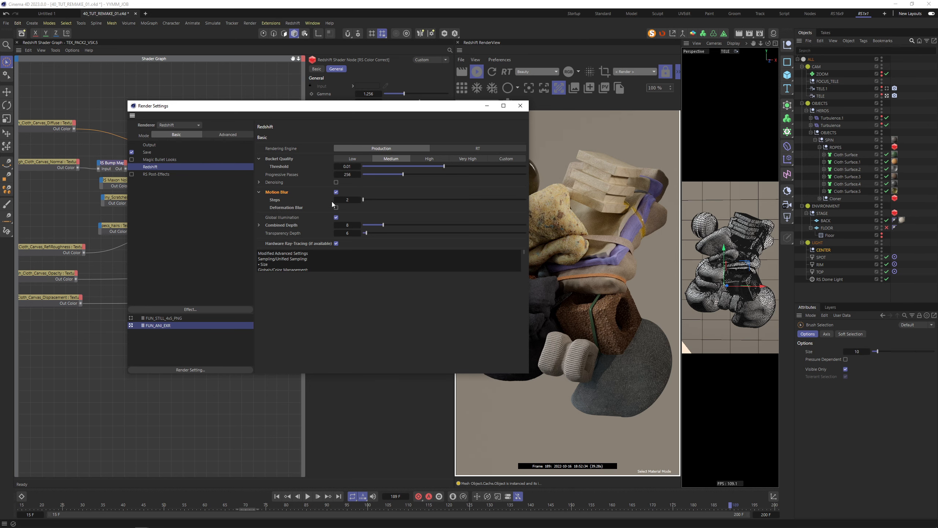
{"action": "left_click_drag", "start_coordinate": [369, 110], "coordinate": [311, 94]}
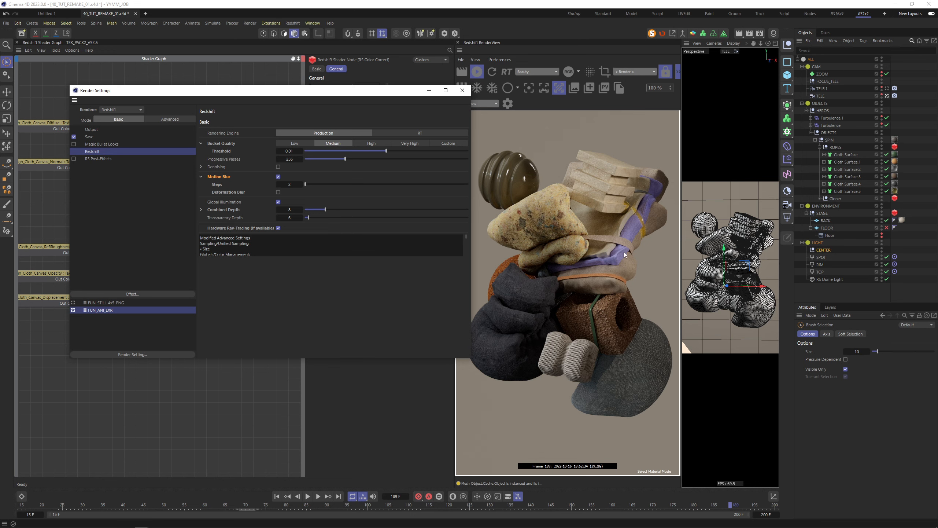
Step: Check the OpenEXR compression and bit-depth options for the regular image output, close the render settings and save the project
{"action": "left_click", "coordinate": [92, 135]}
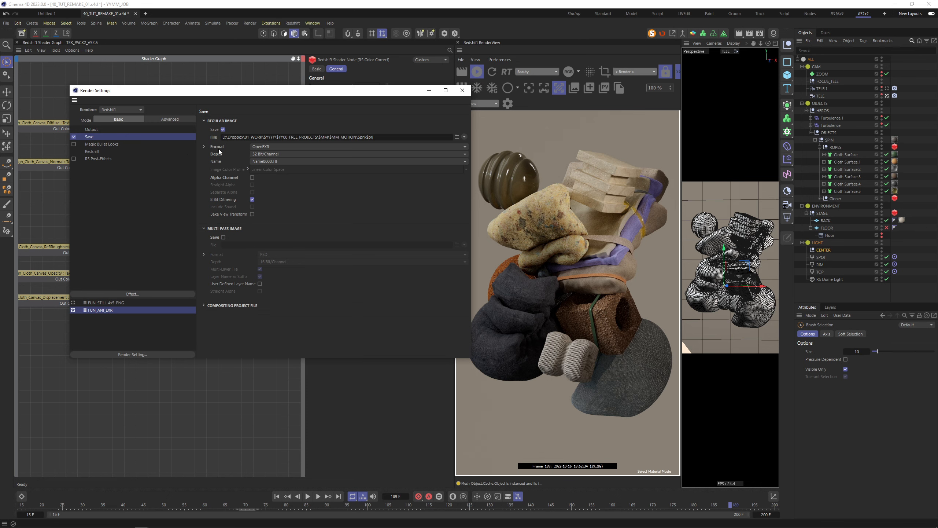
{"action": "left_click", "coordinate": [204, 146]}
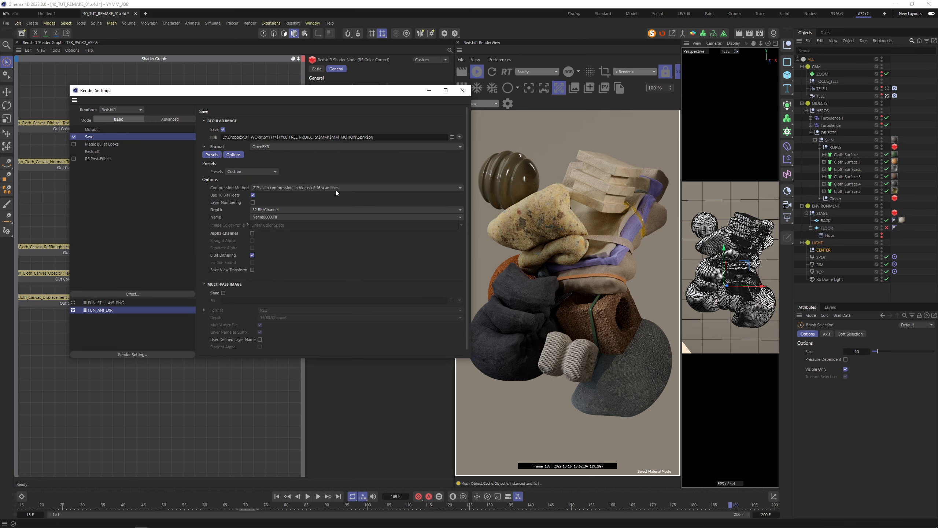
{"action": "left_click", "coordinate": [462, 90]}
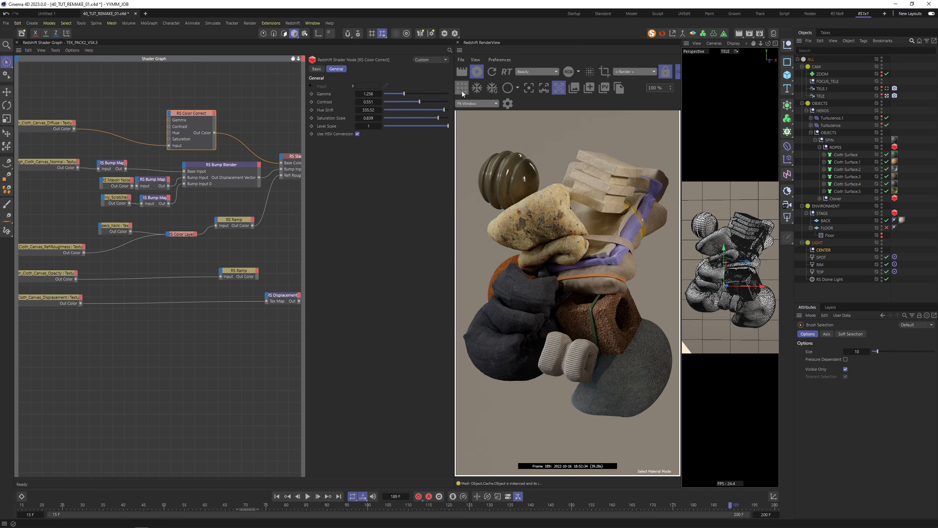
{"action": "key", "text": "ctrl+s"}
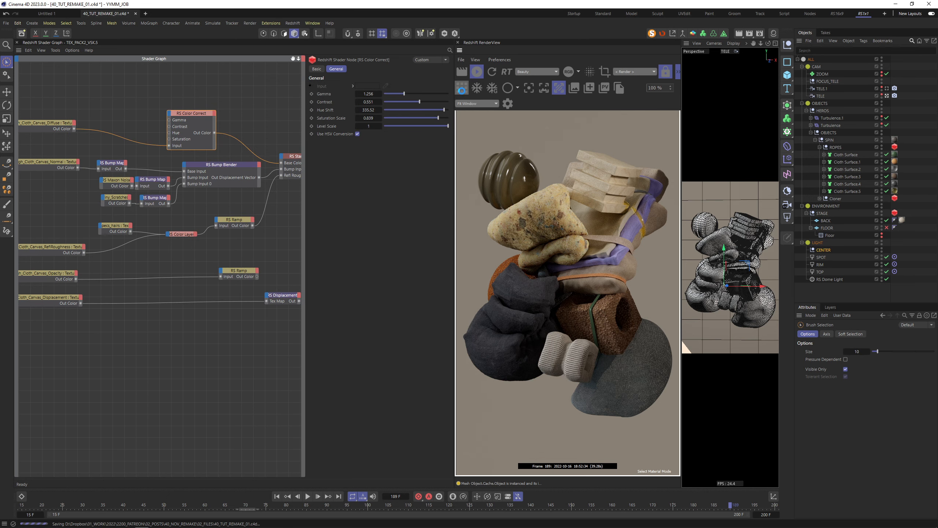